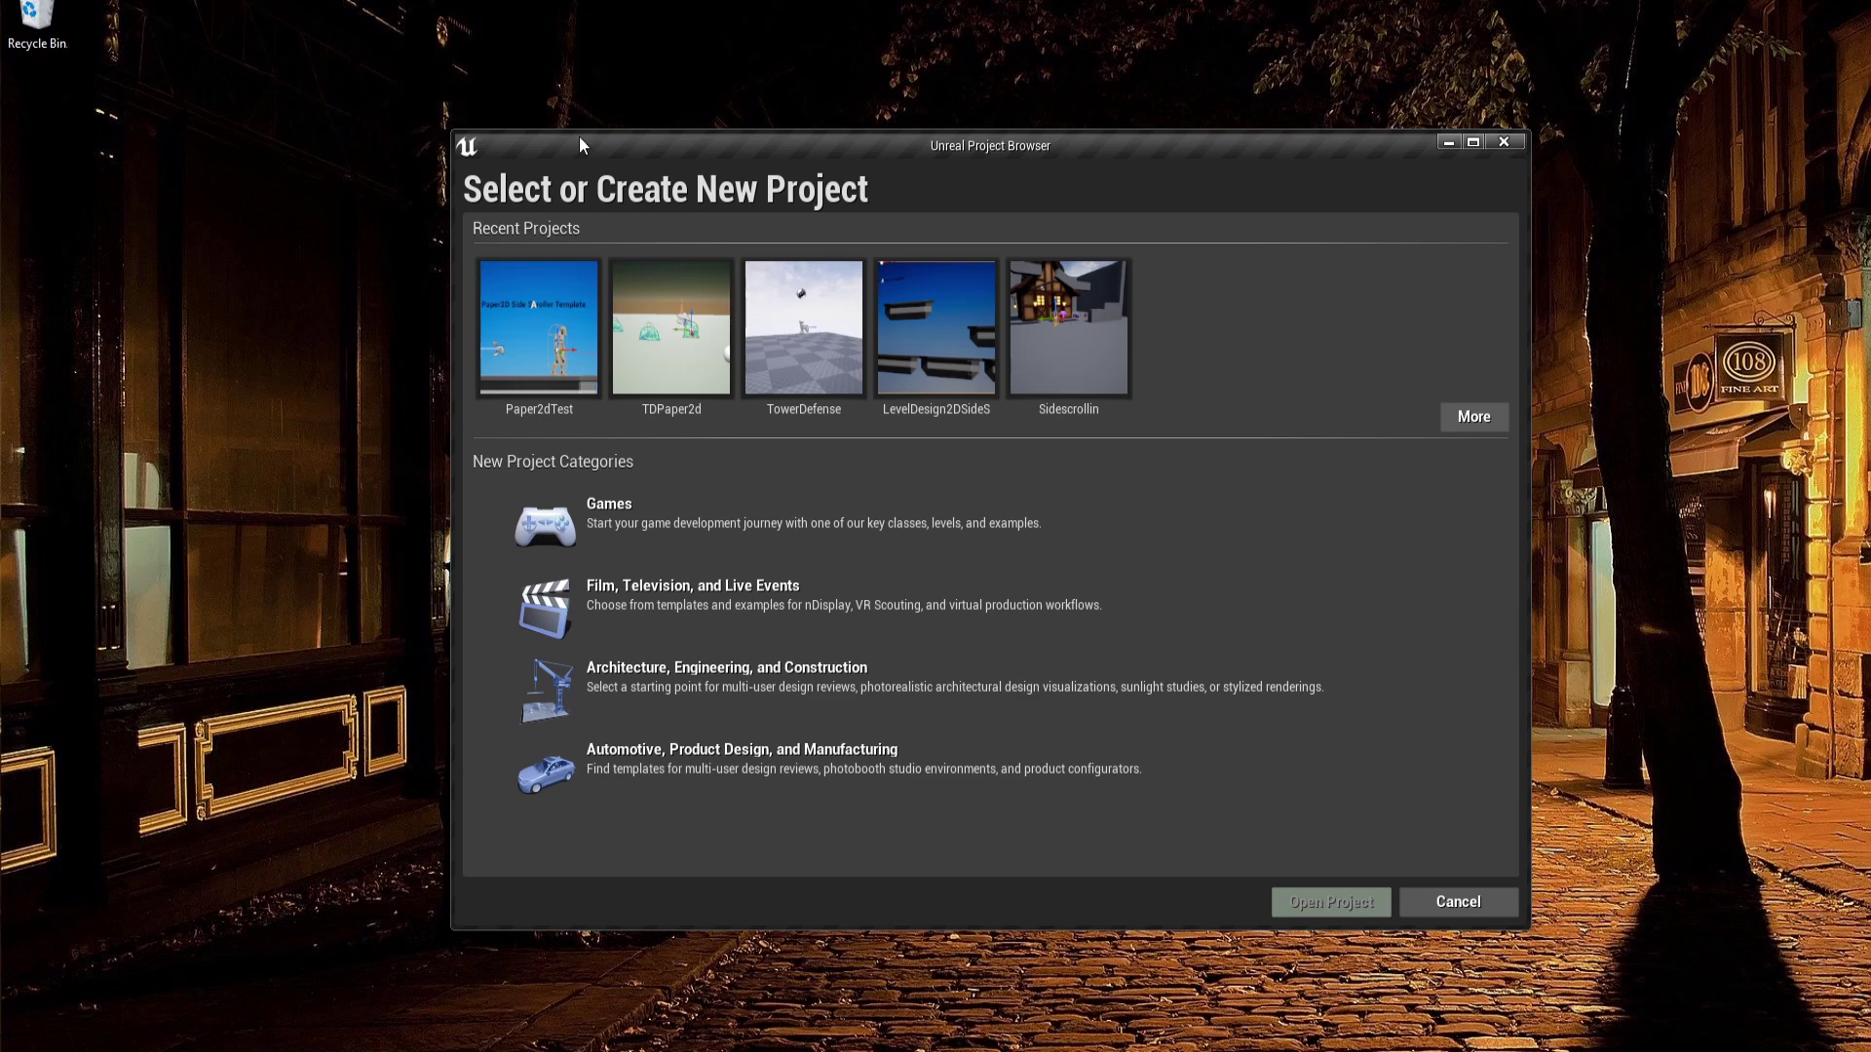
Create a blank Games project named Paper2DTutorial from the Blank template
drag(636, 148, 589, 143)
click(593, 499)
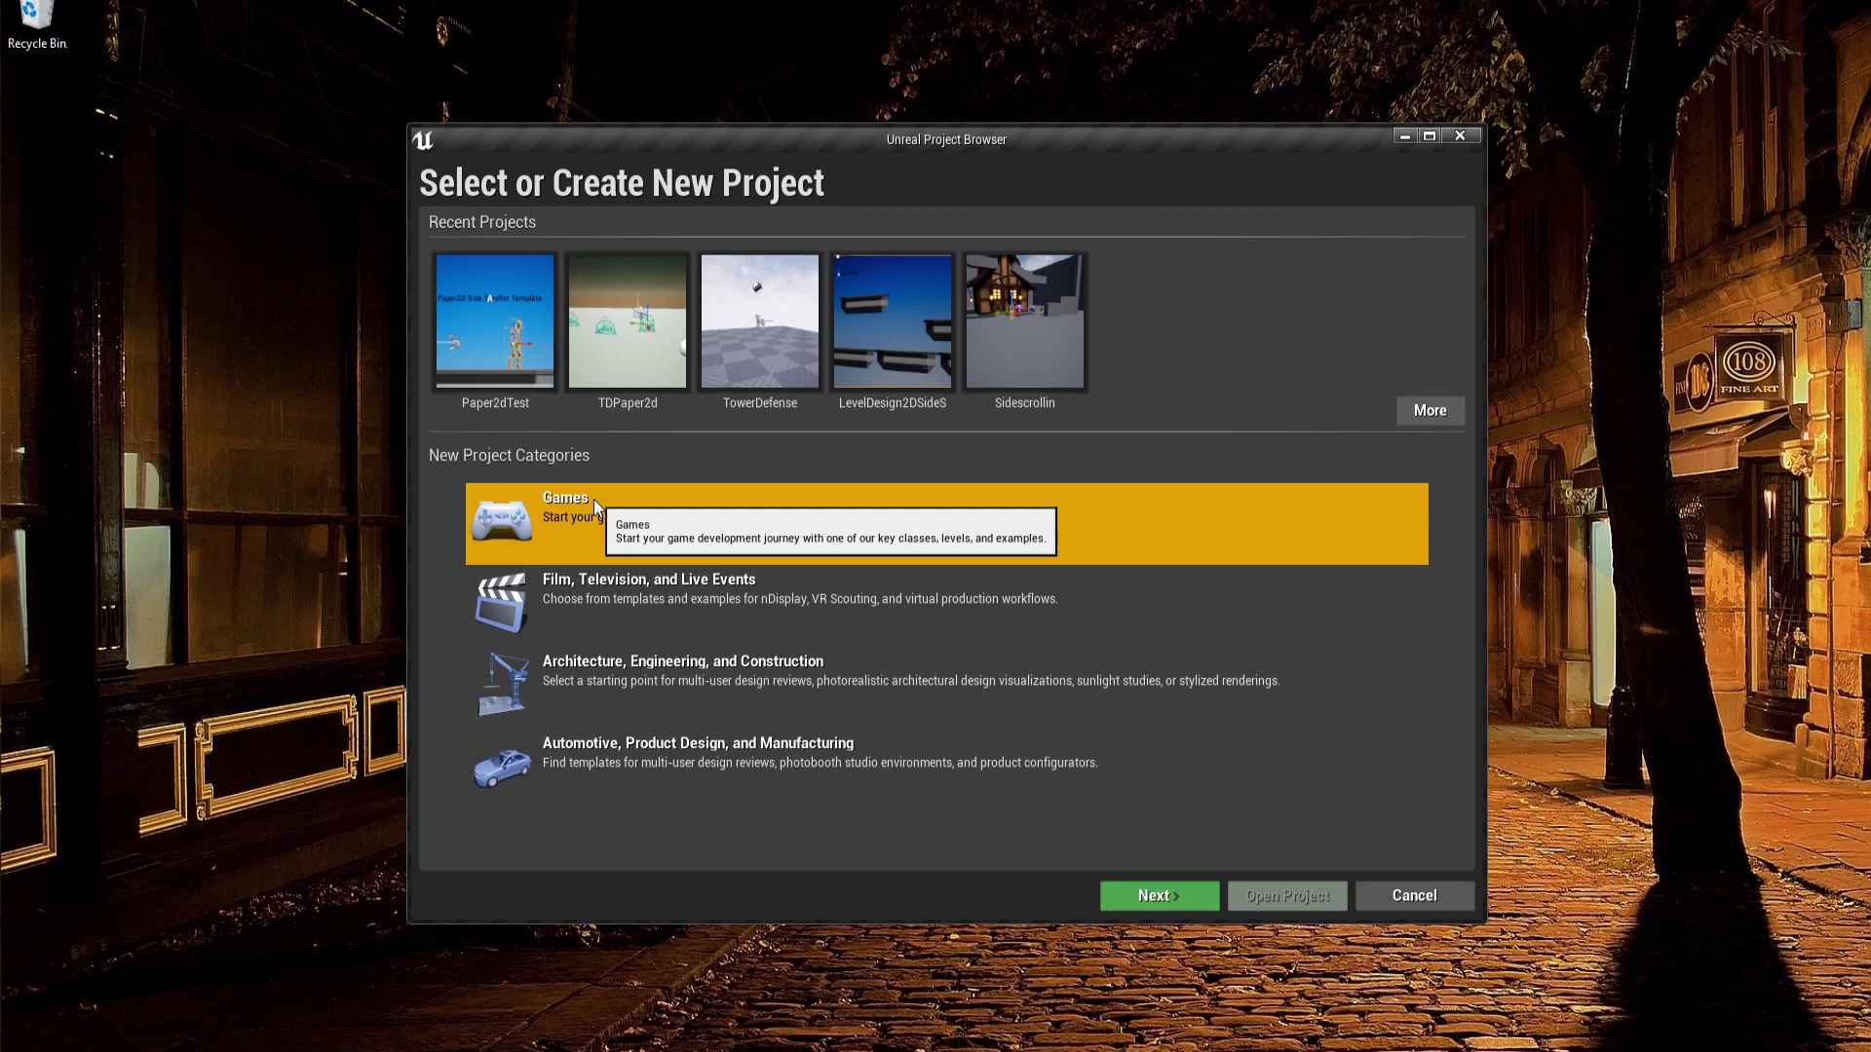
click(1202, 904)
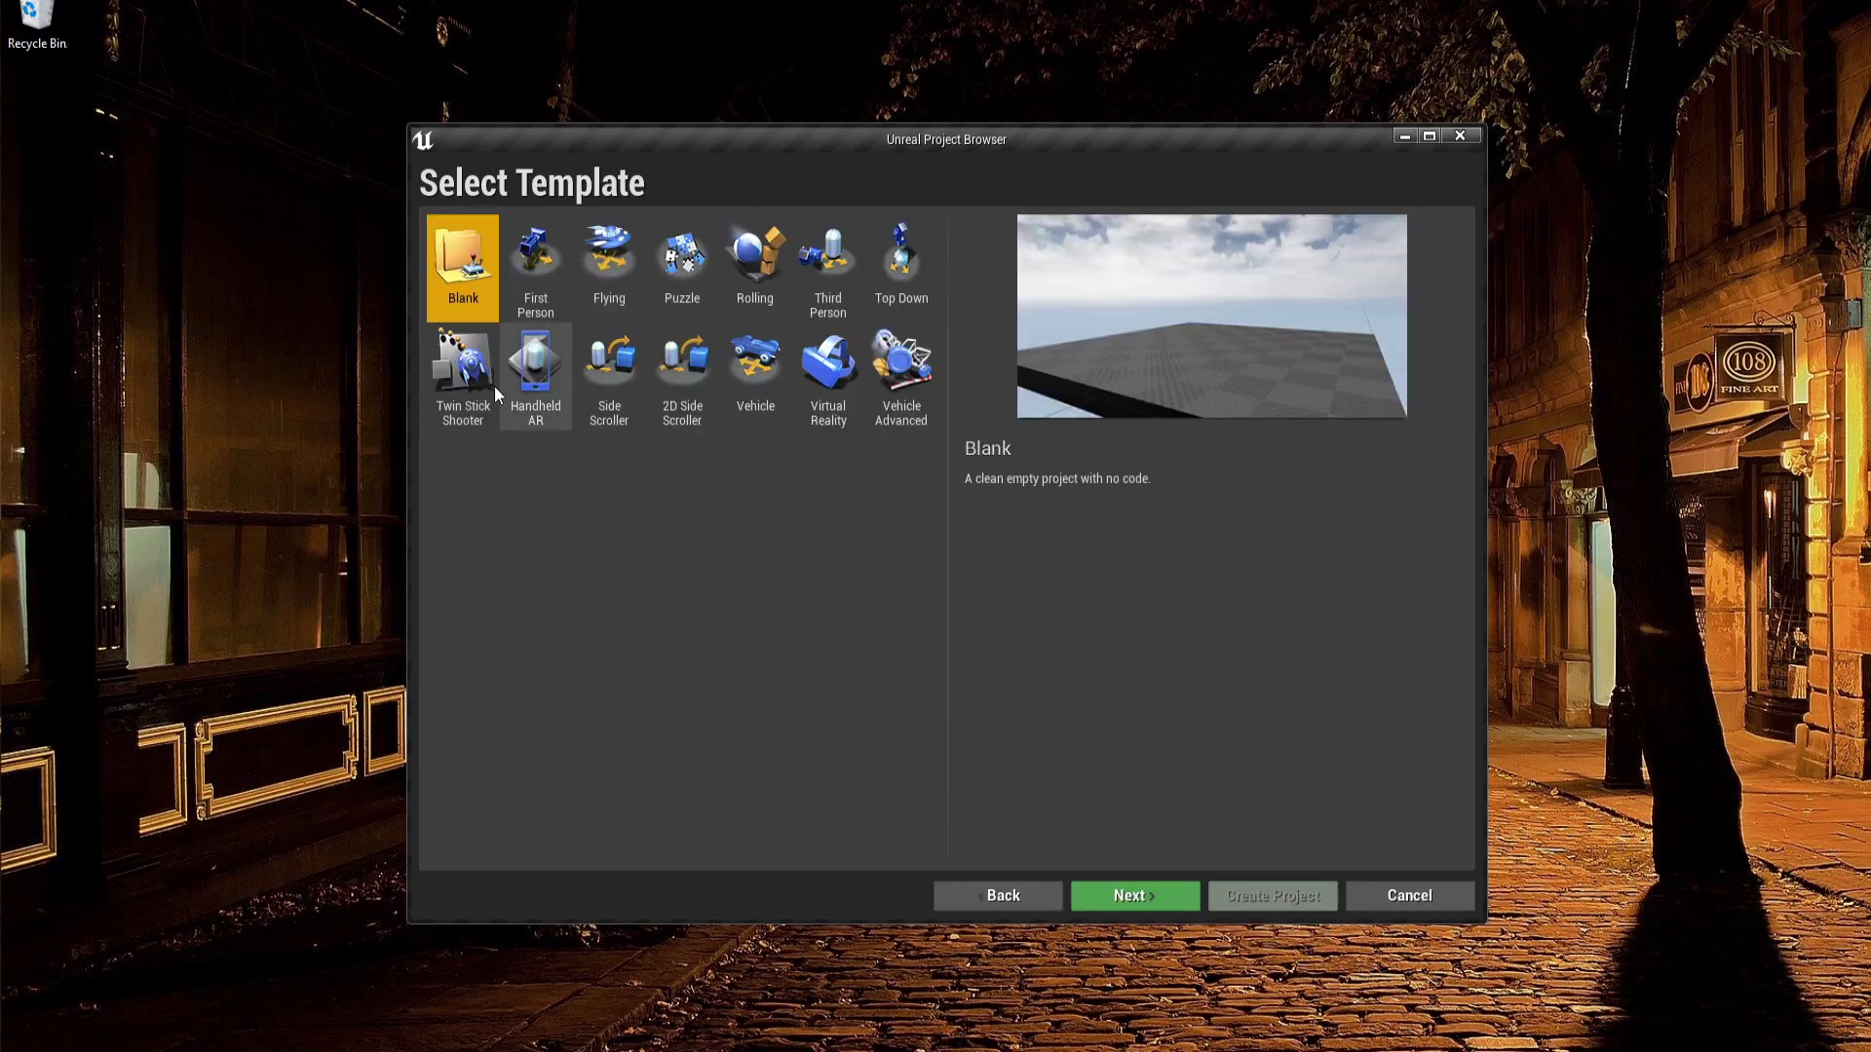
click(1170, 898)
text(Paper2DTutorial)
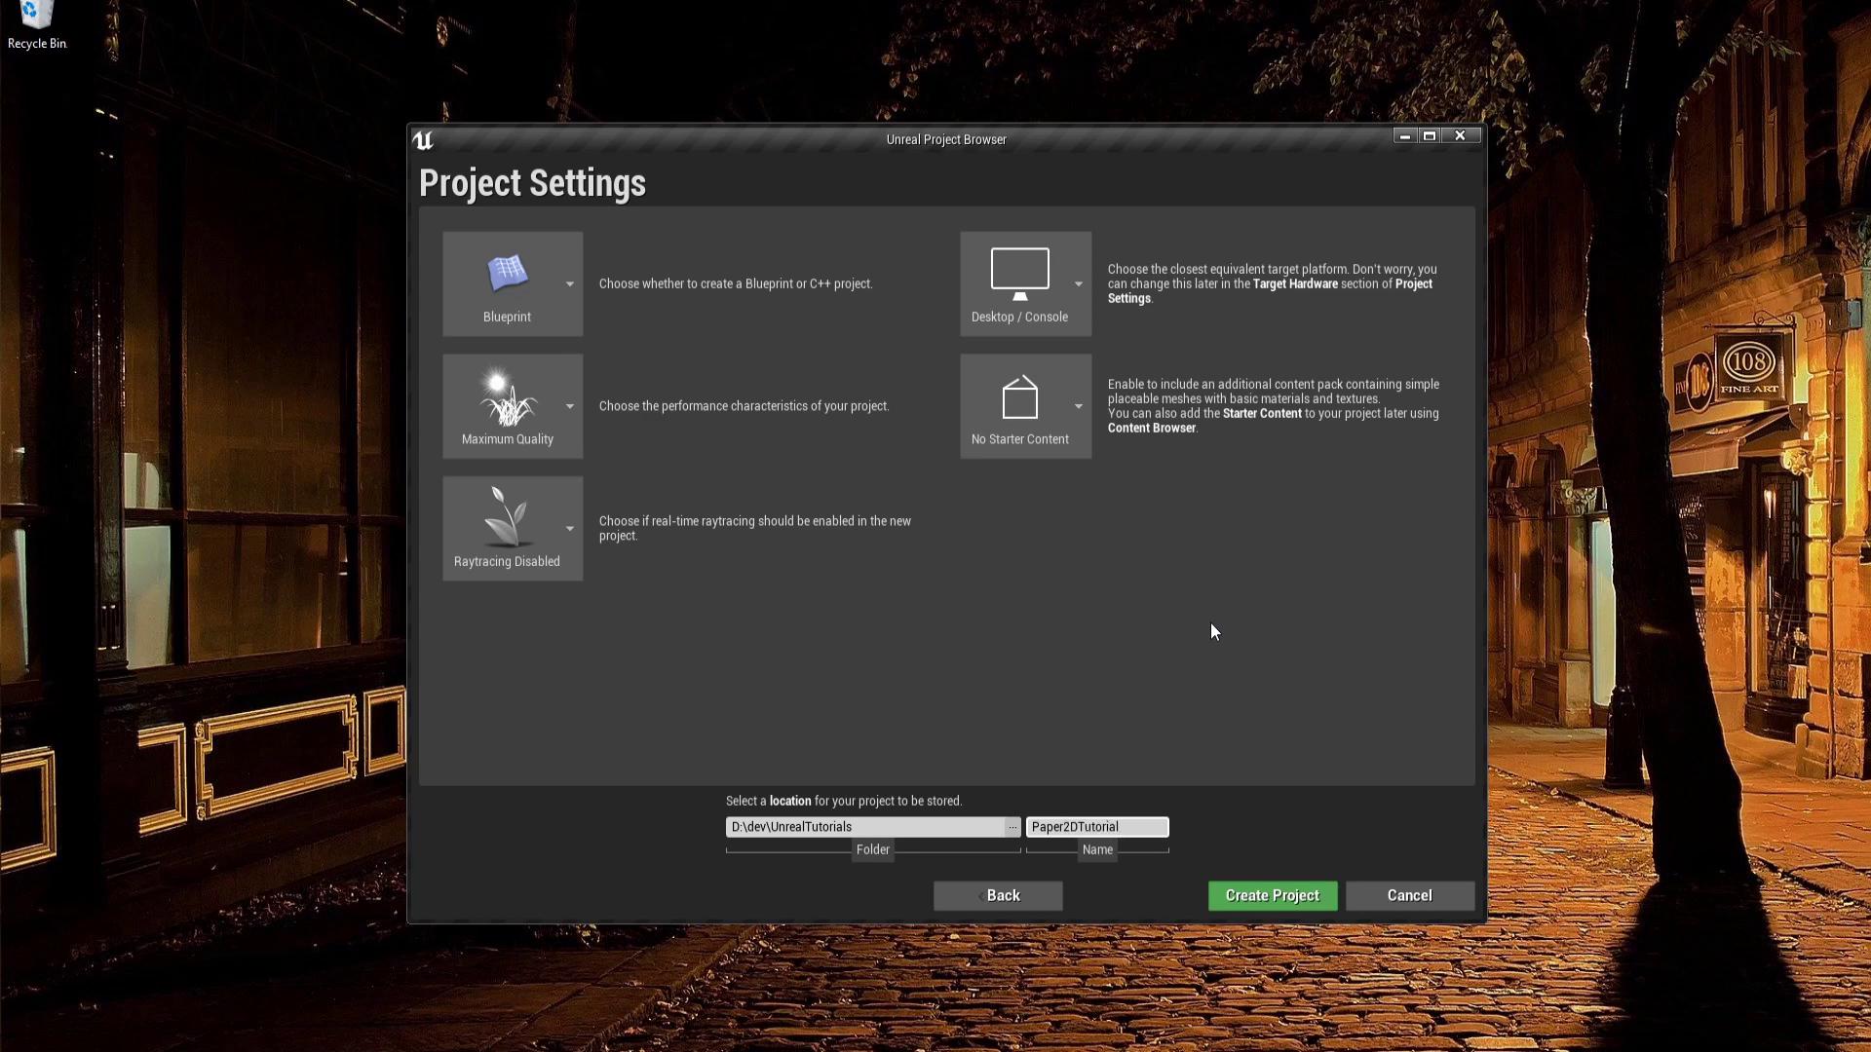
key(ctrl+a)
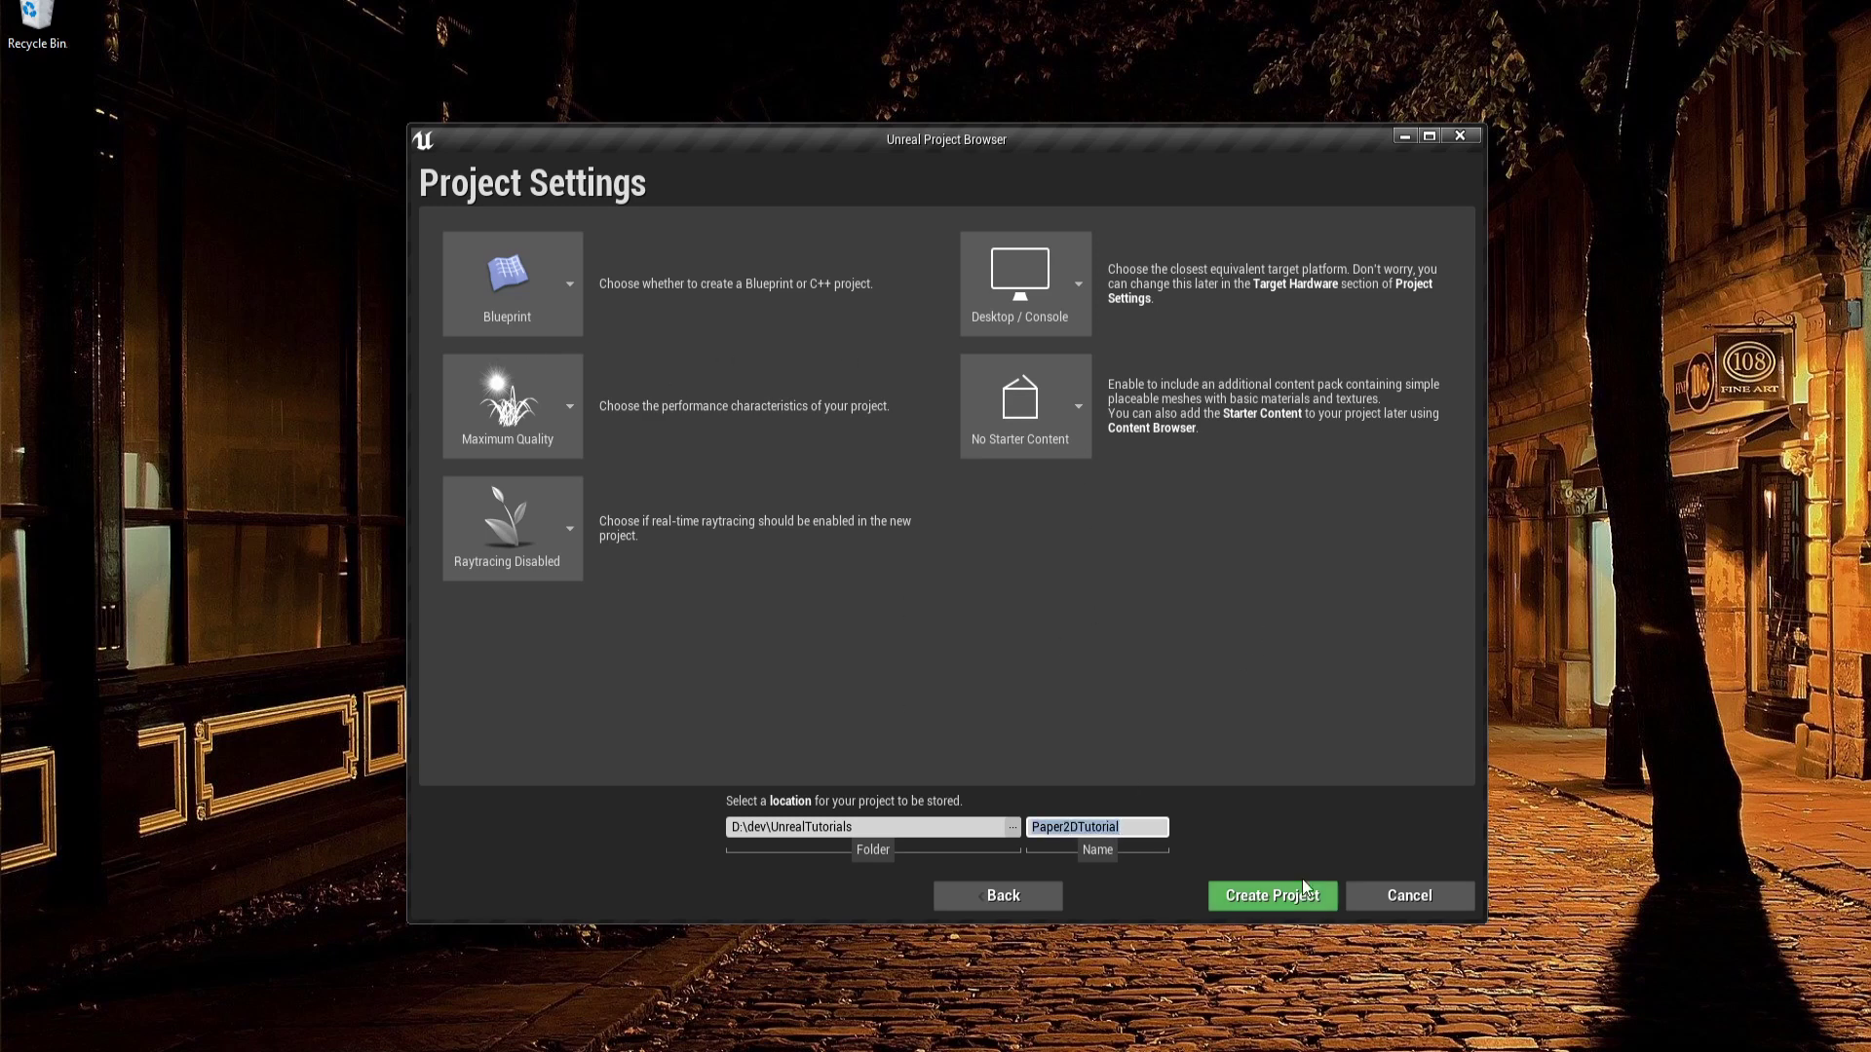
click(1300, 904)
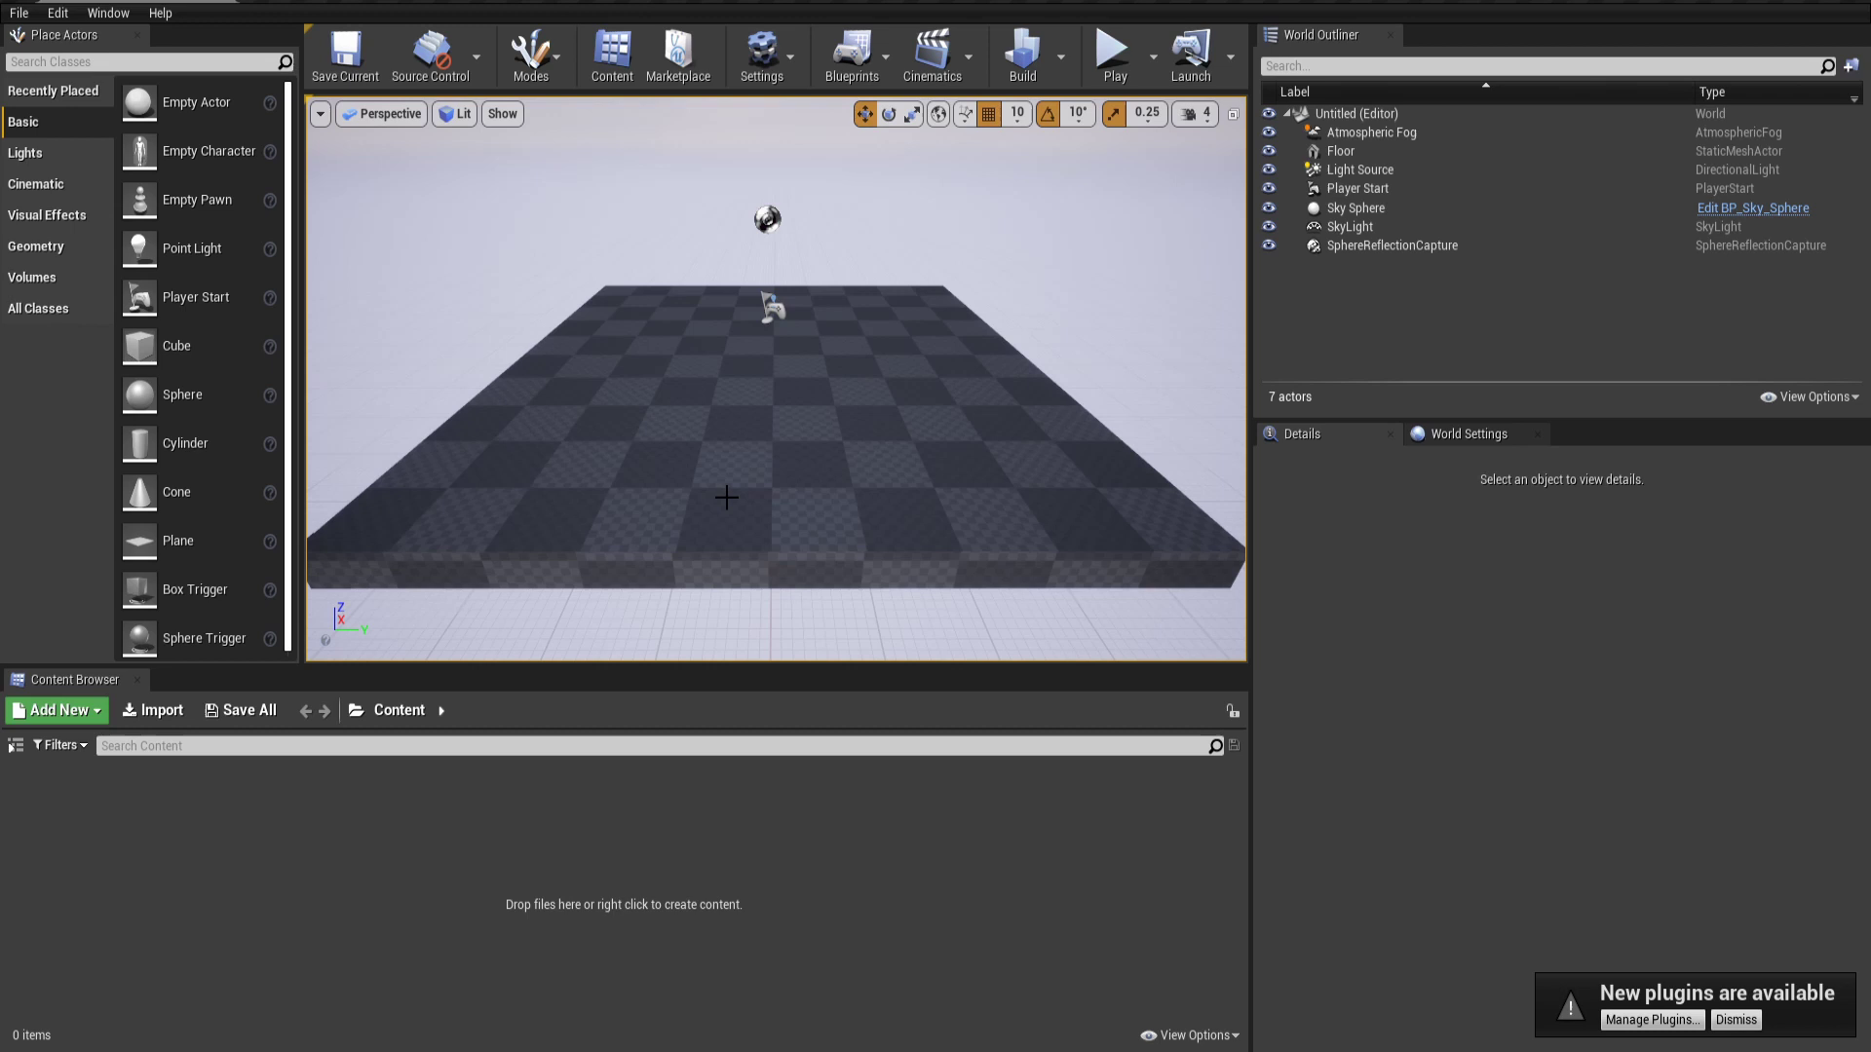
Drag the Enemies and Free folders from D:\Assets\Pixel into the Content Browser
key(alt+Tab)
drag(1276, 407, 1249, 430)
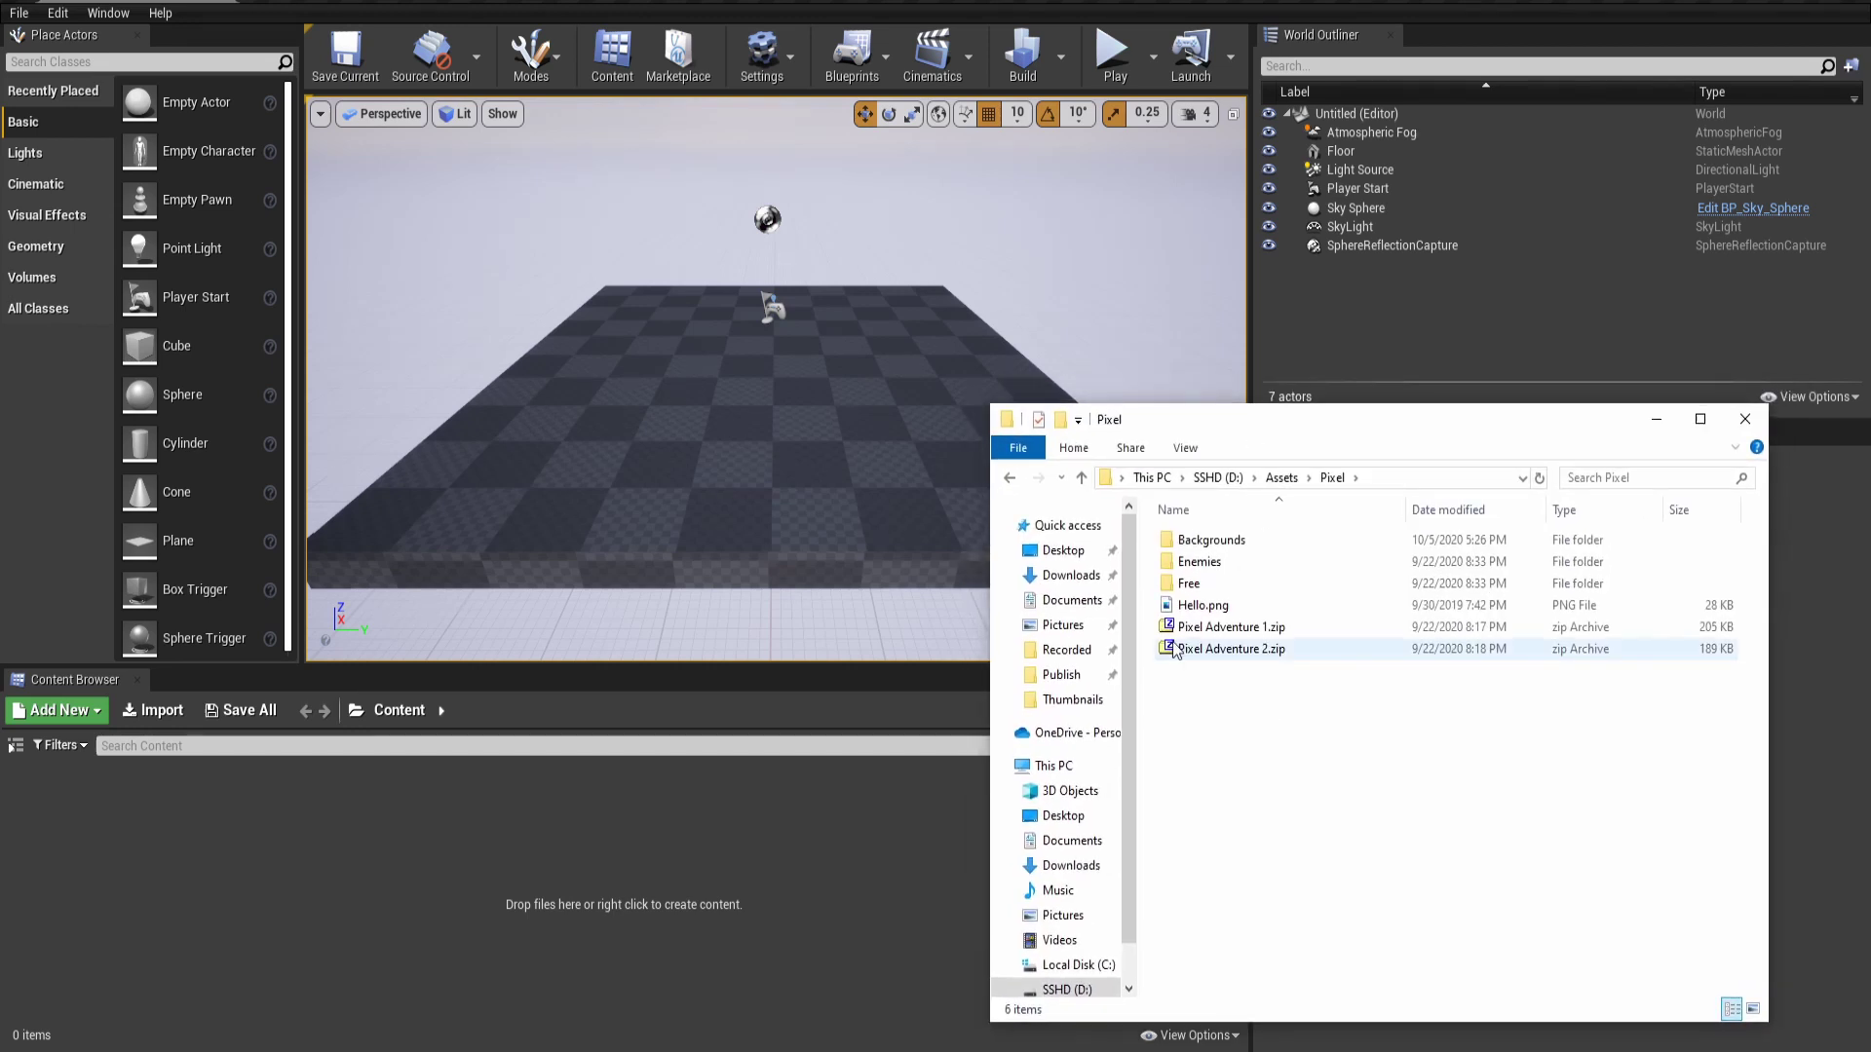
click(1152, 651)
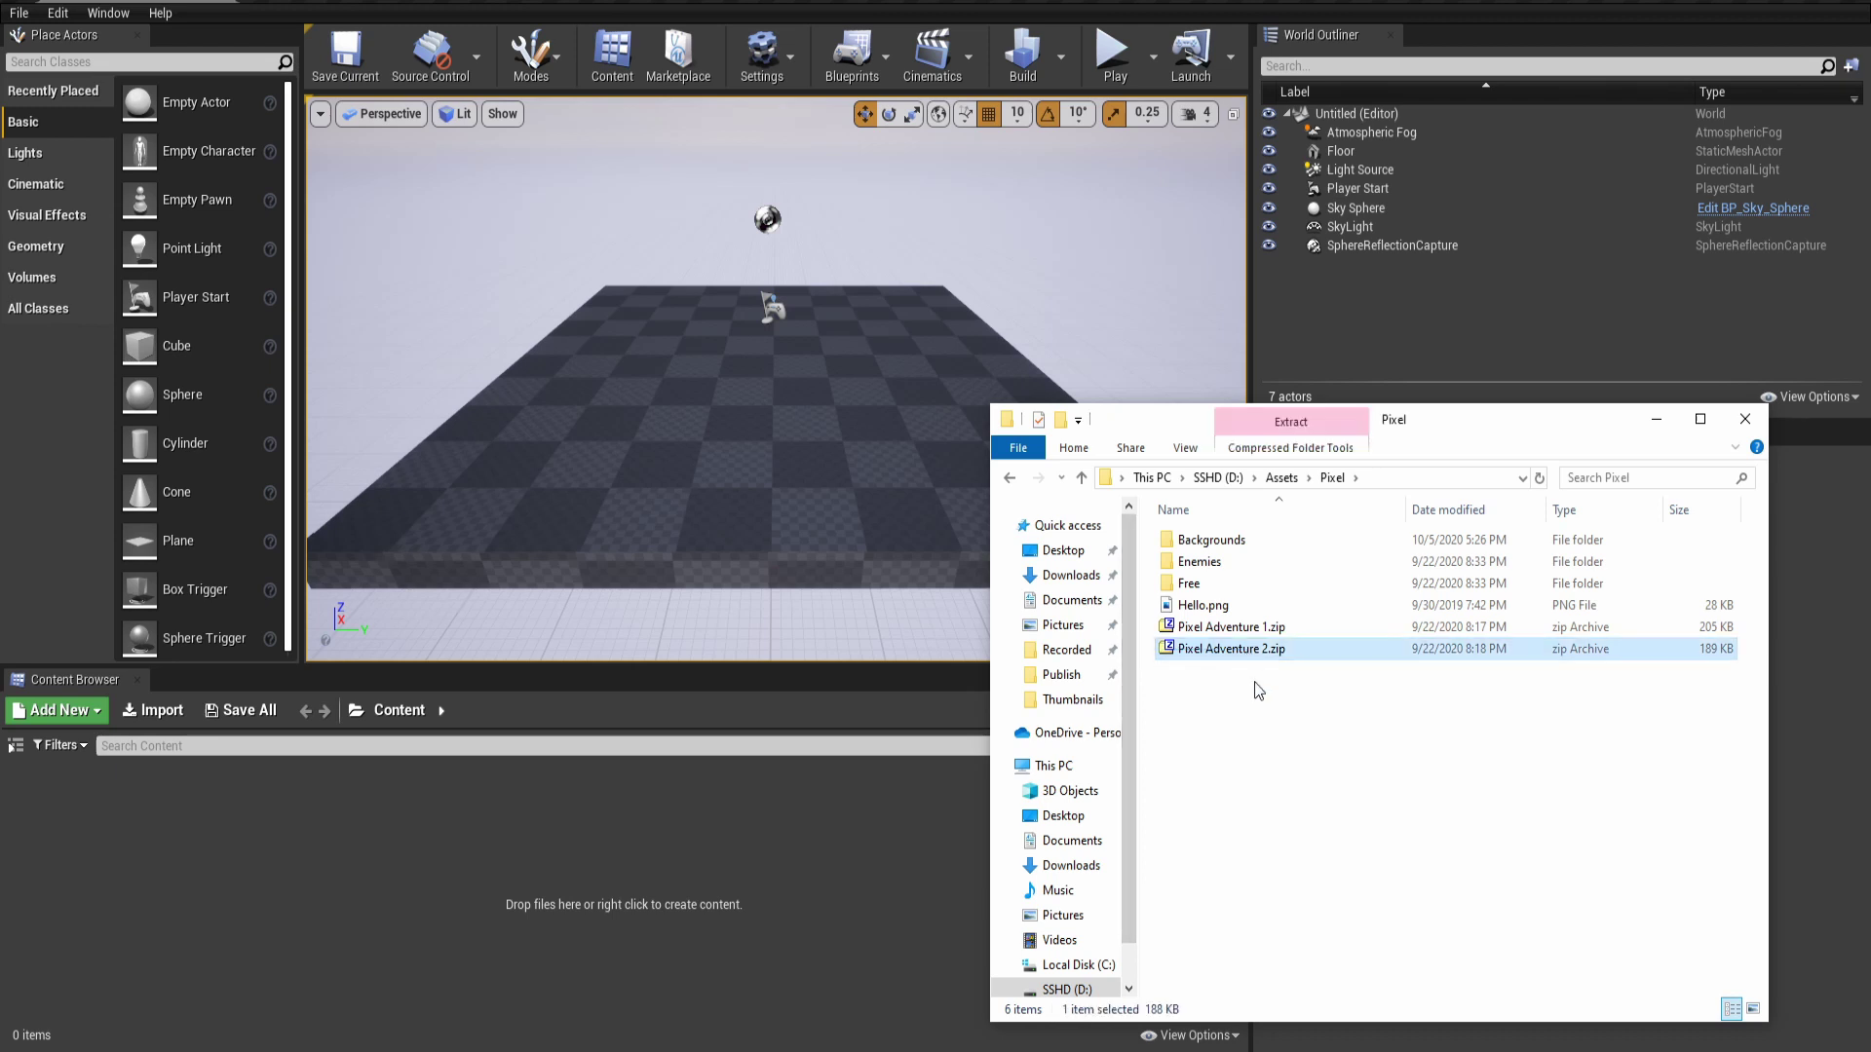
click(1267, 706)
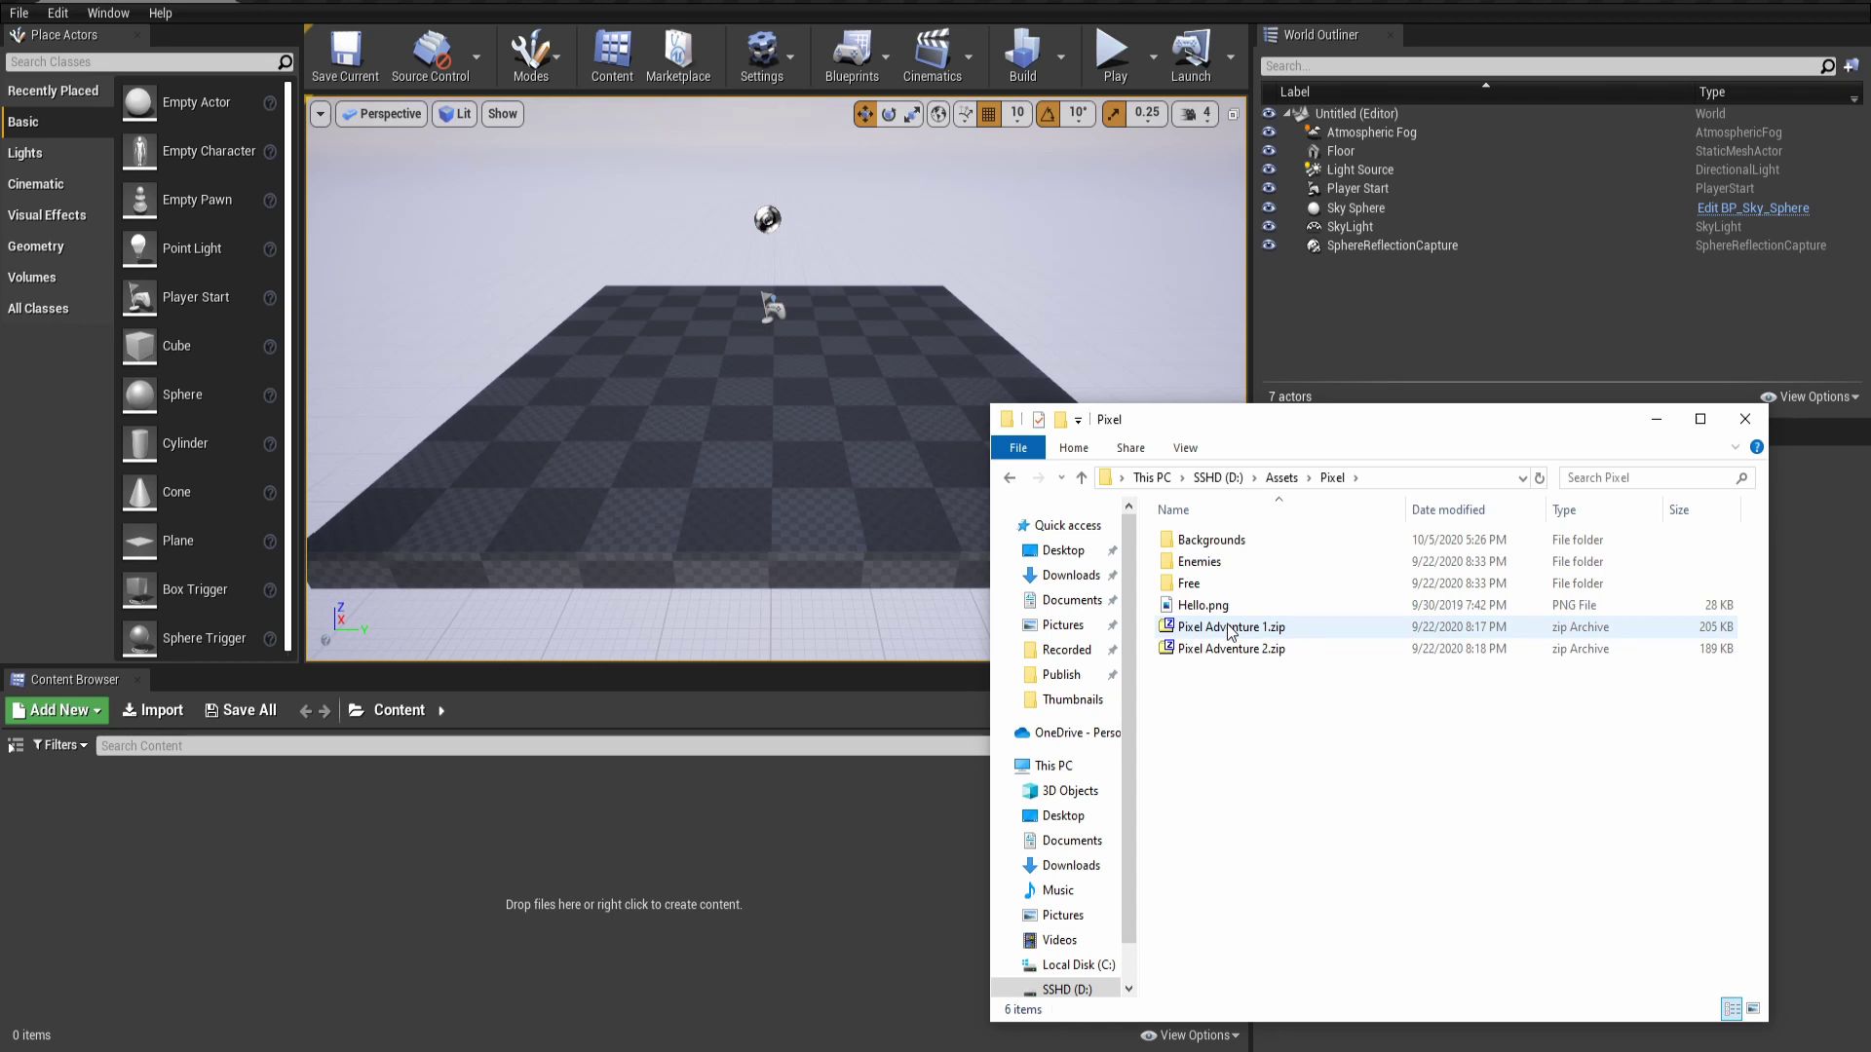
click(1247, 562)
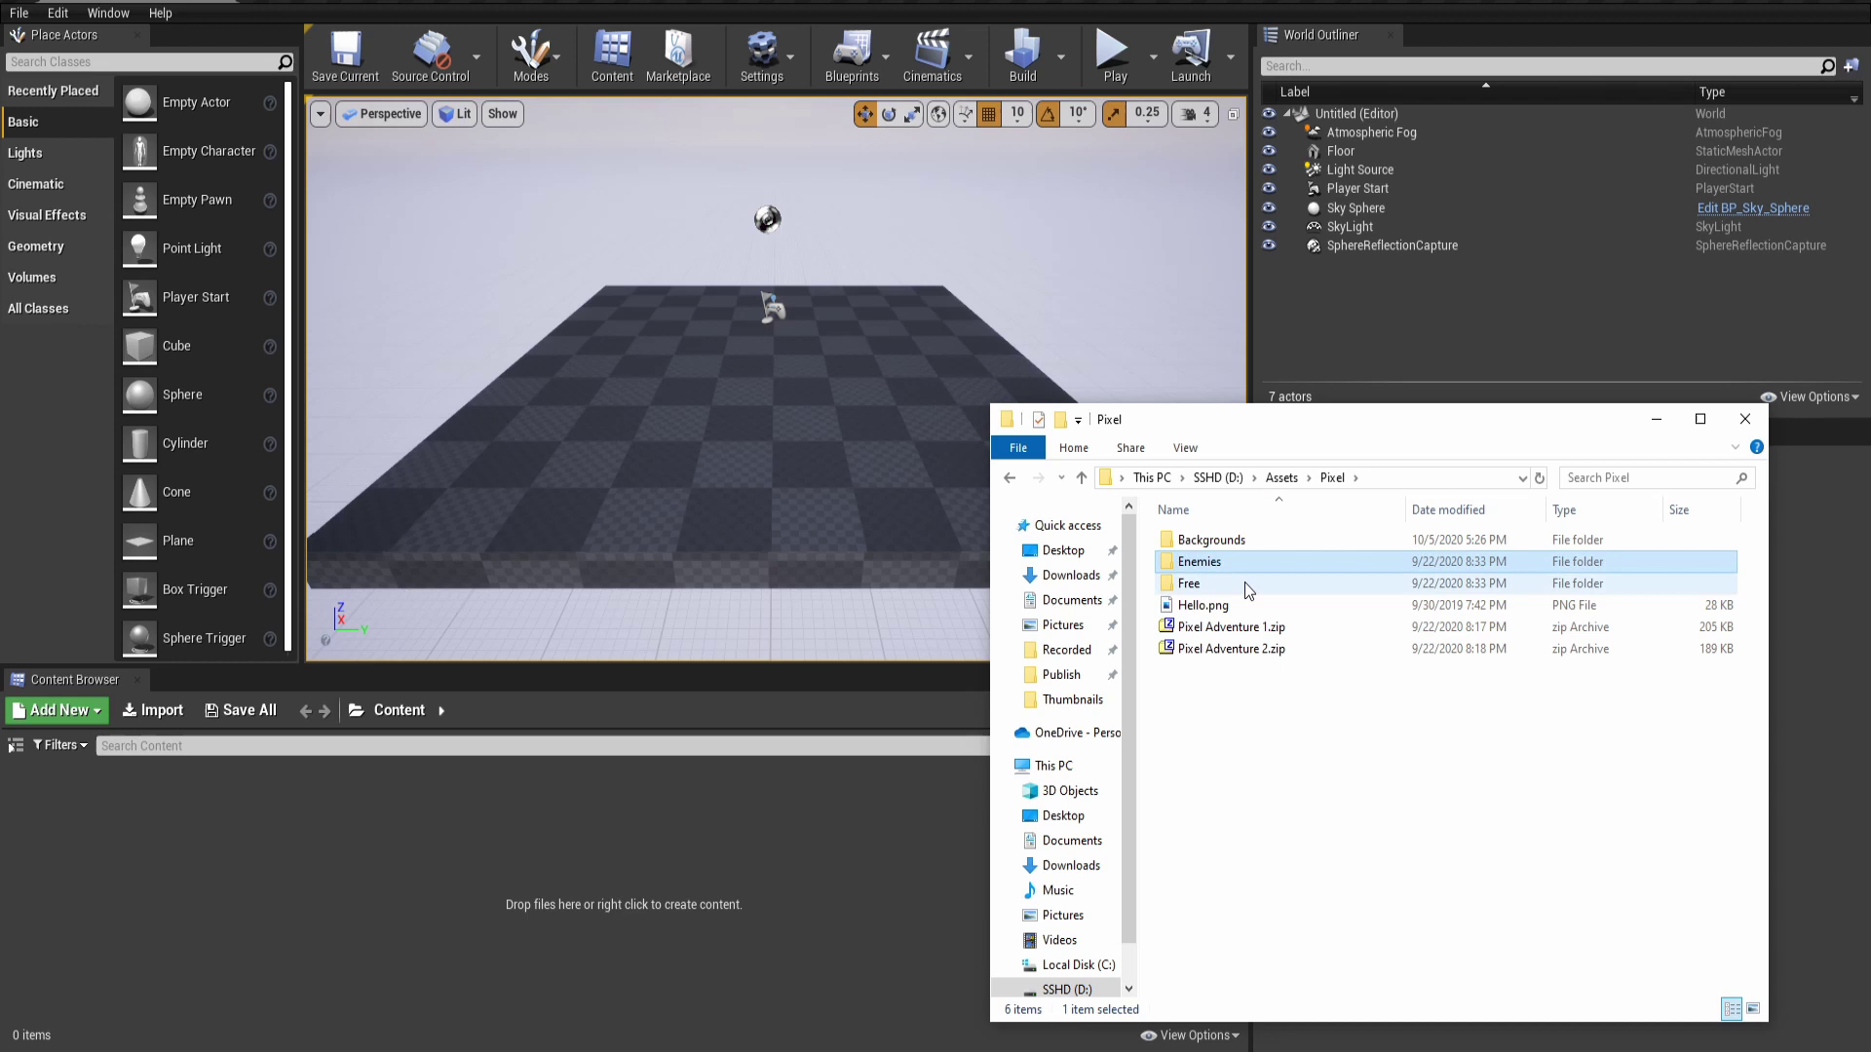
ctrl+click(1244, 582)
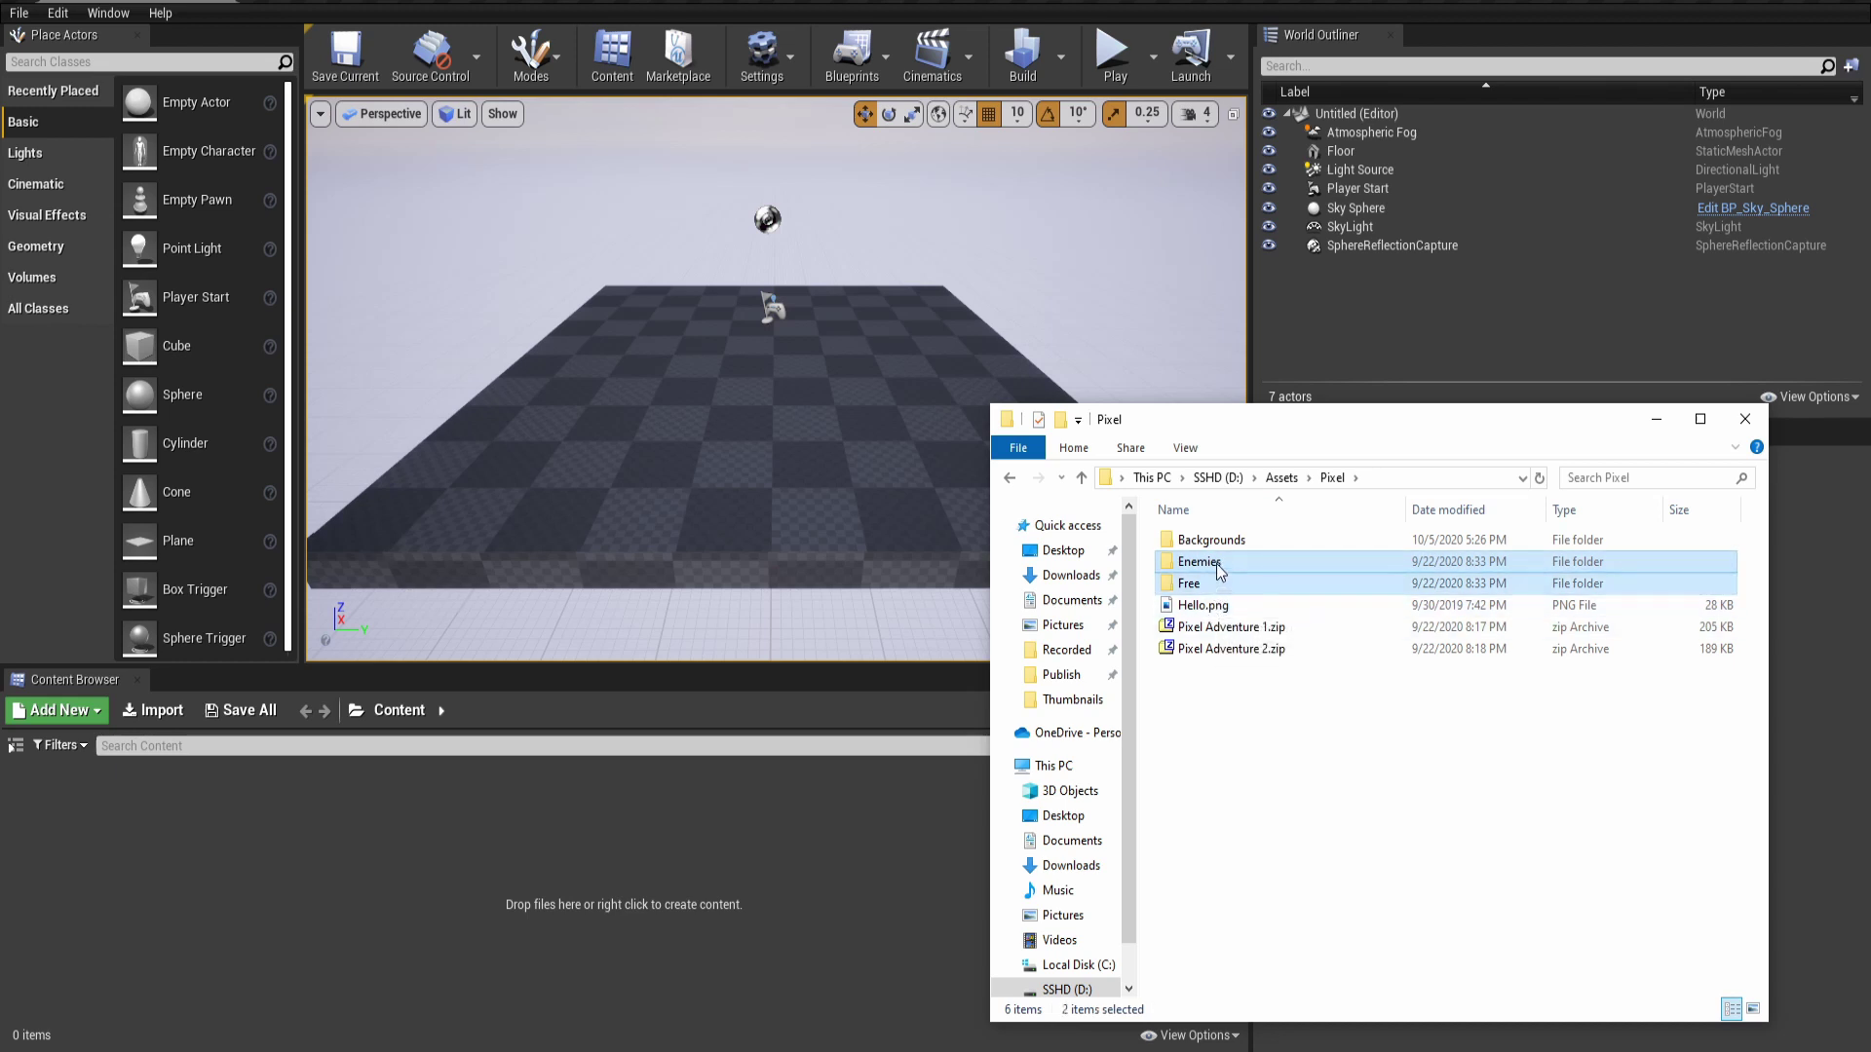
drag(1218, 570, 146, 816)
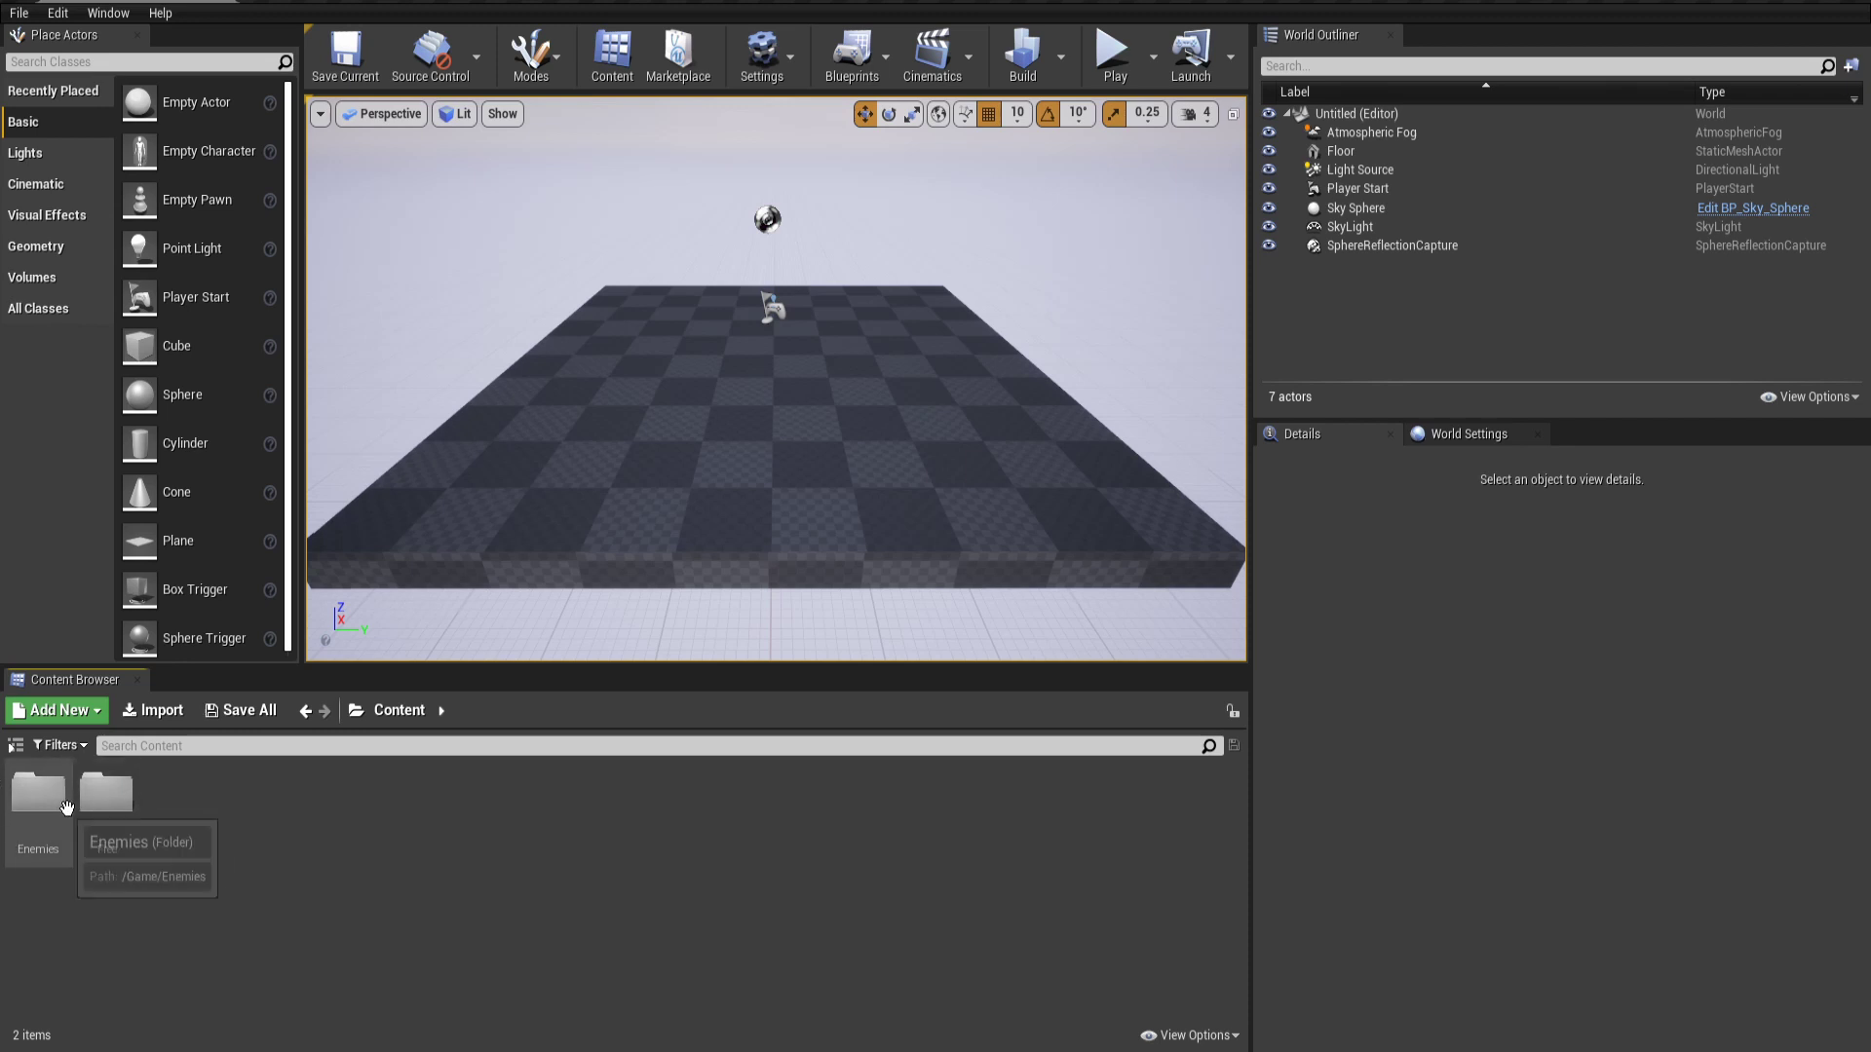
Create a new folder named Pixel Adventure in Content
click(43, 713)
click(43, 713)
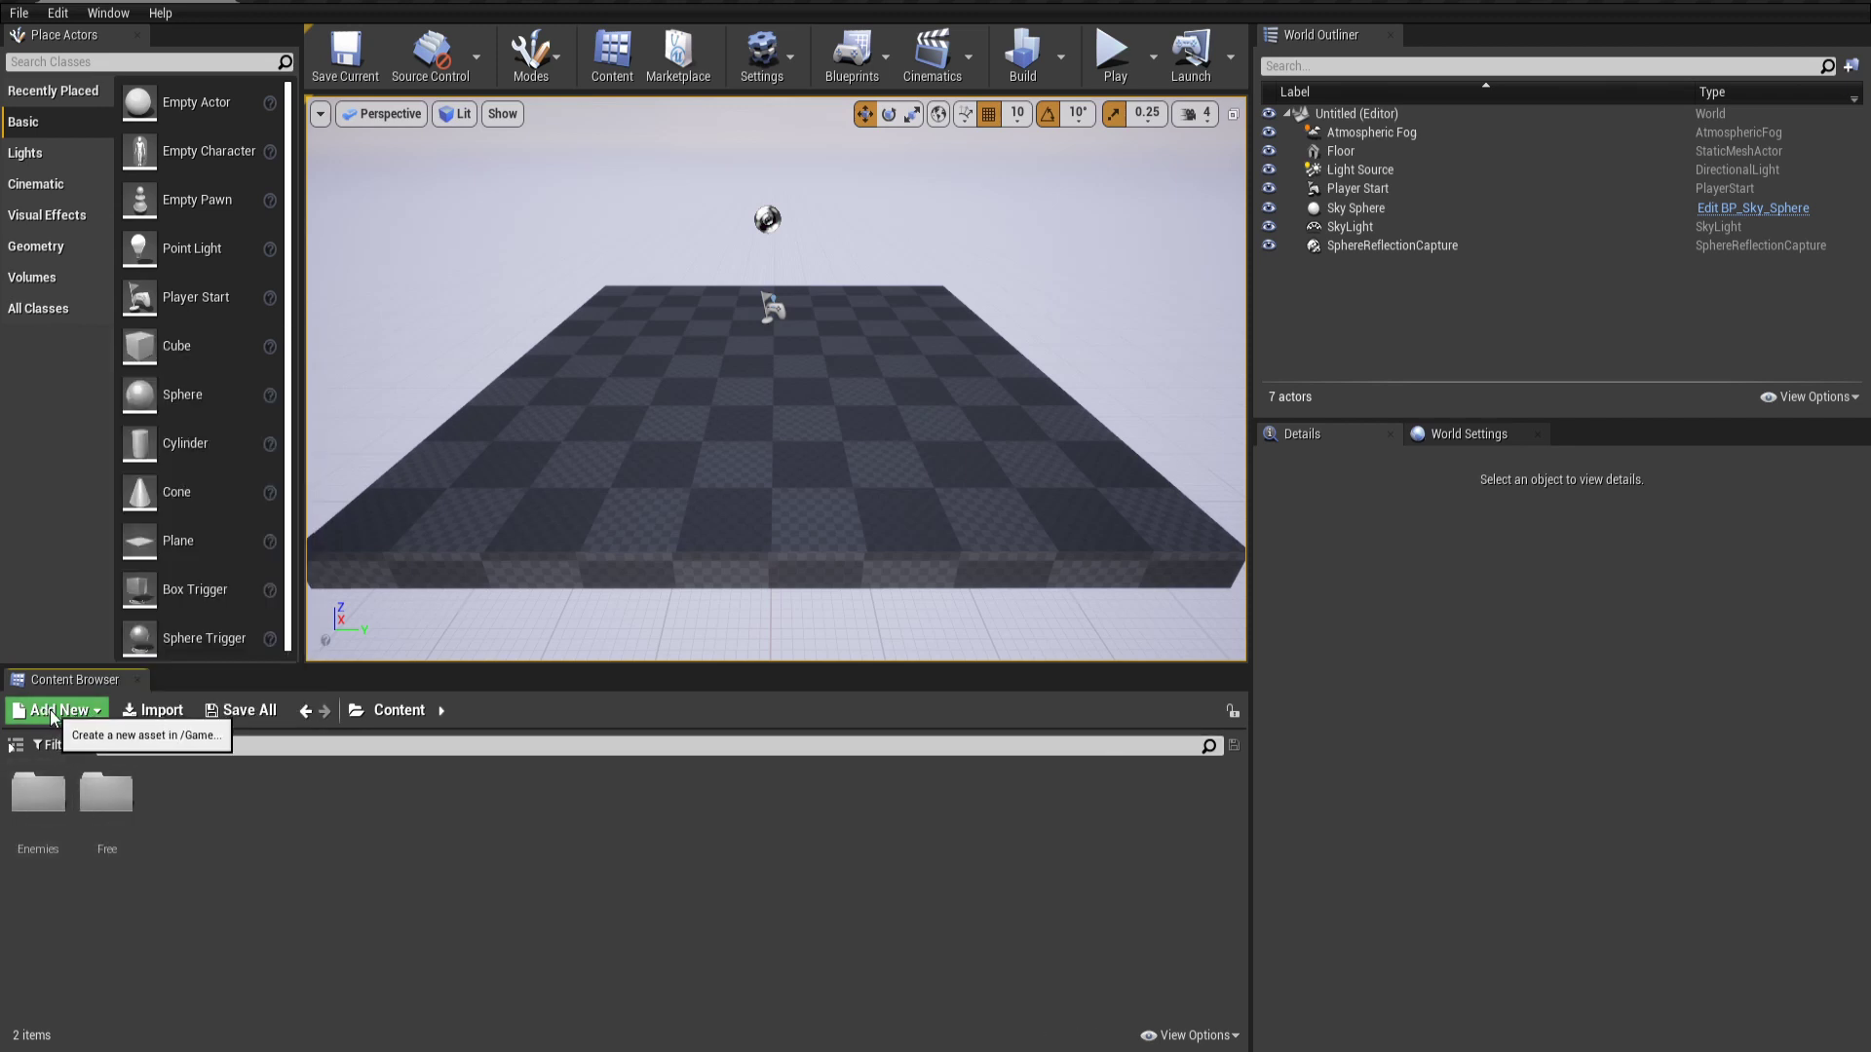
click(43, 712)
click(195, 407)
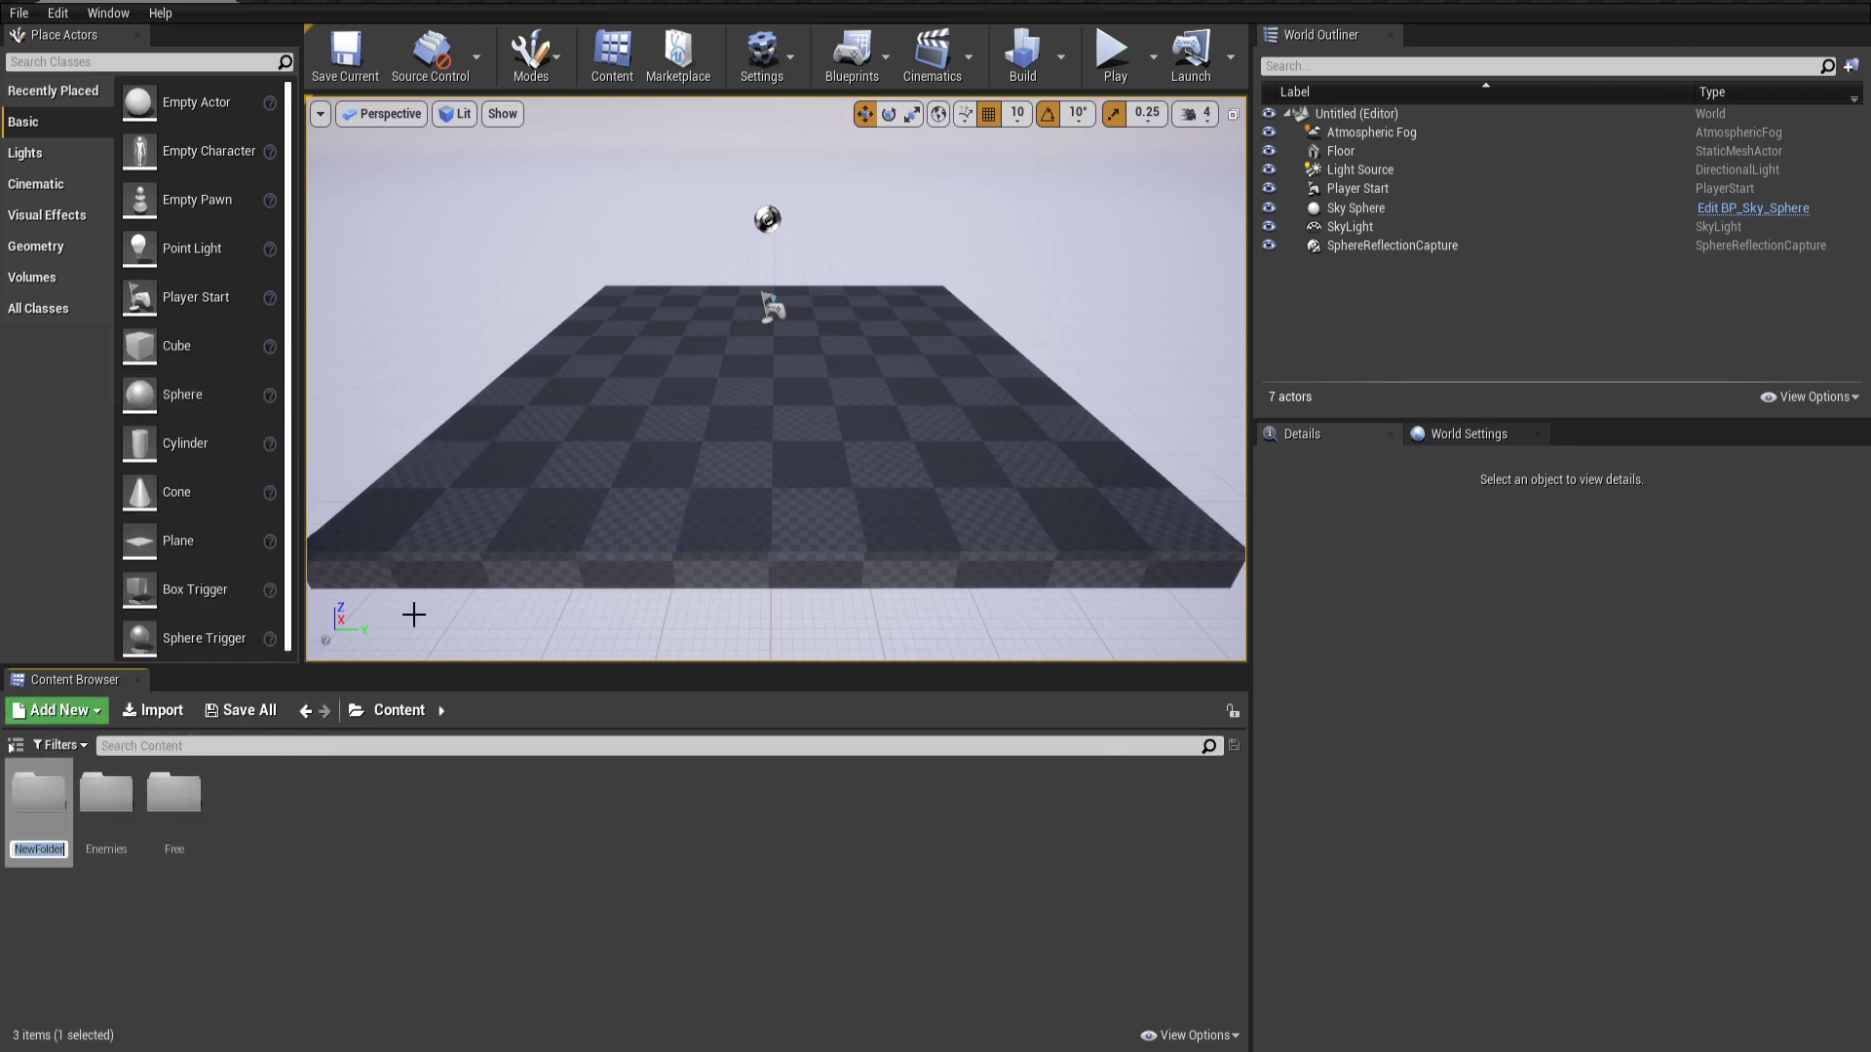
text(Pixel Adventure)
key(Return)
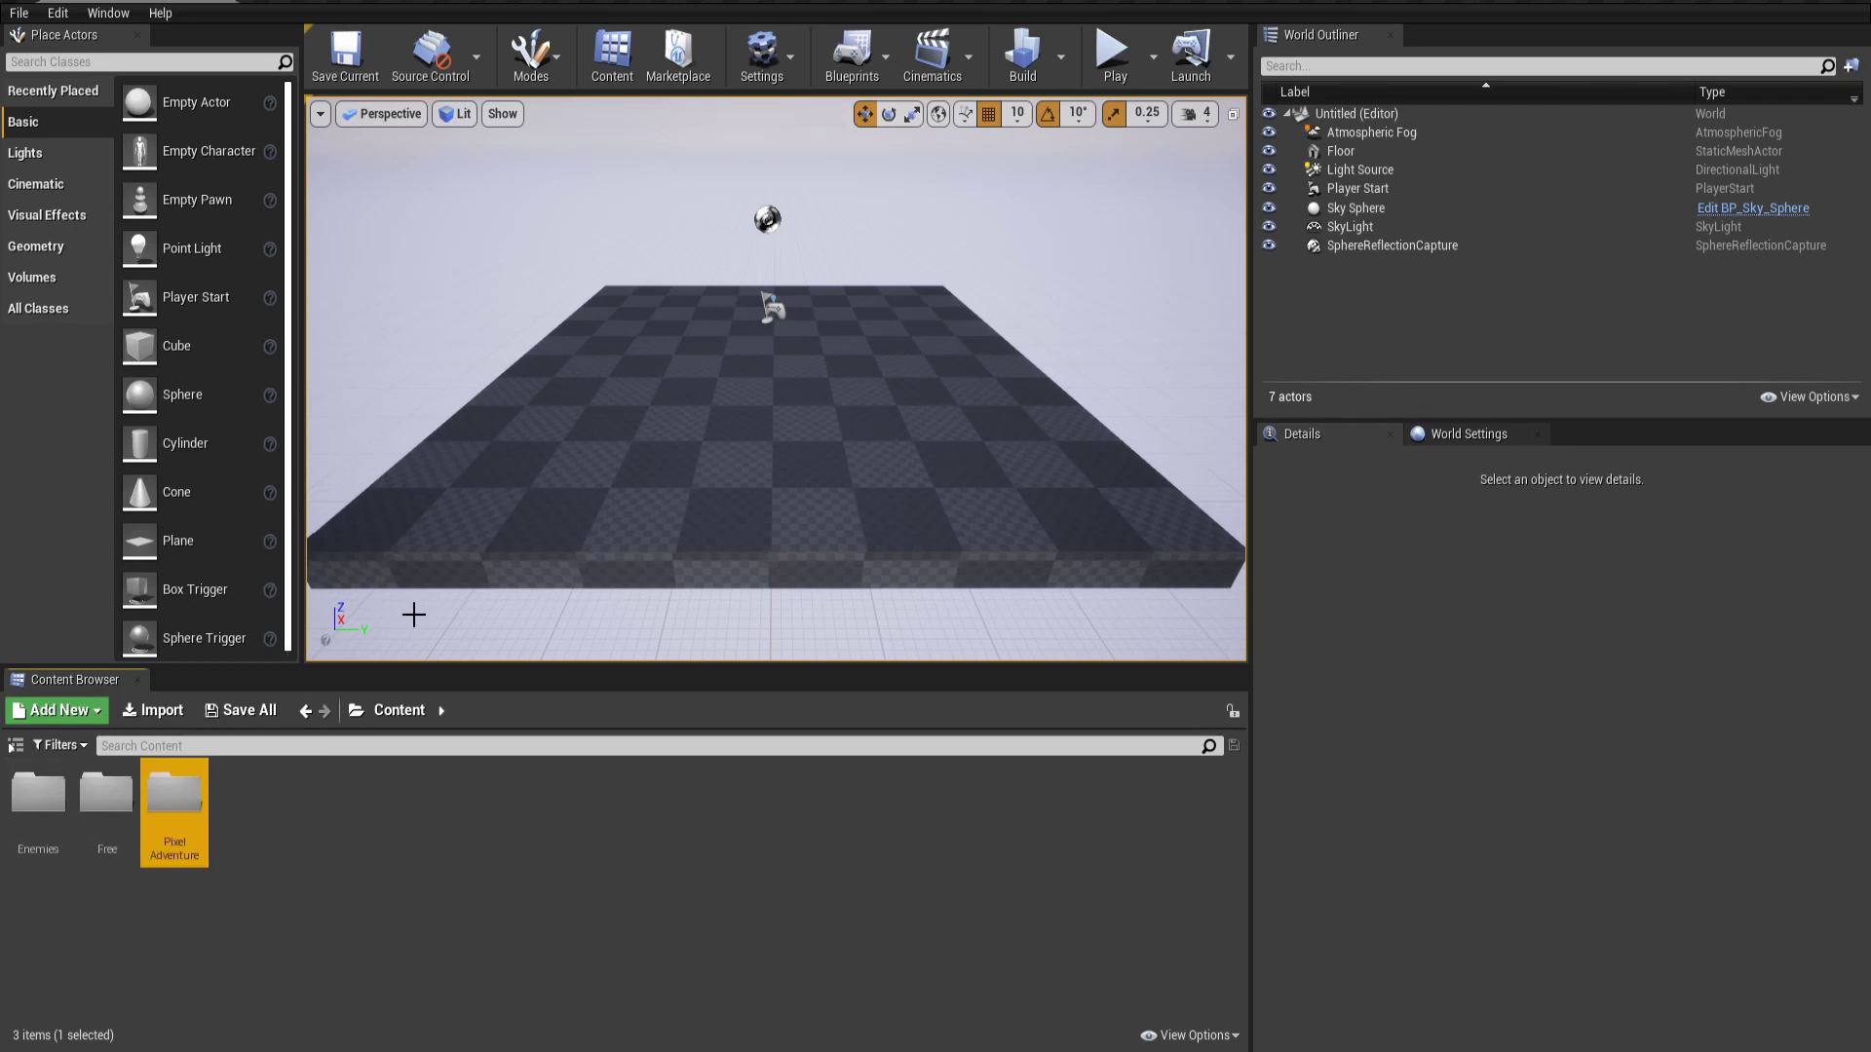
Move Enemies and Free into Pixel Adventure, then open PixelAdventure > Enemies
click(38, 794)
ctrl+click(102, 794)
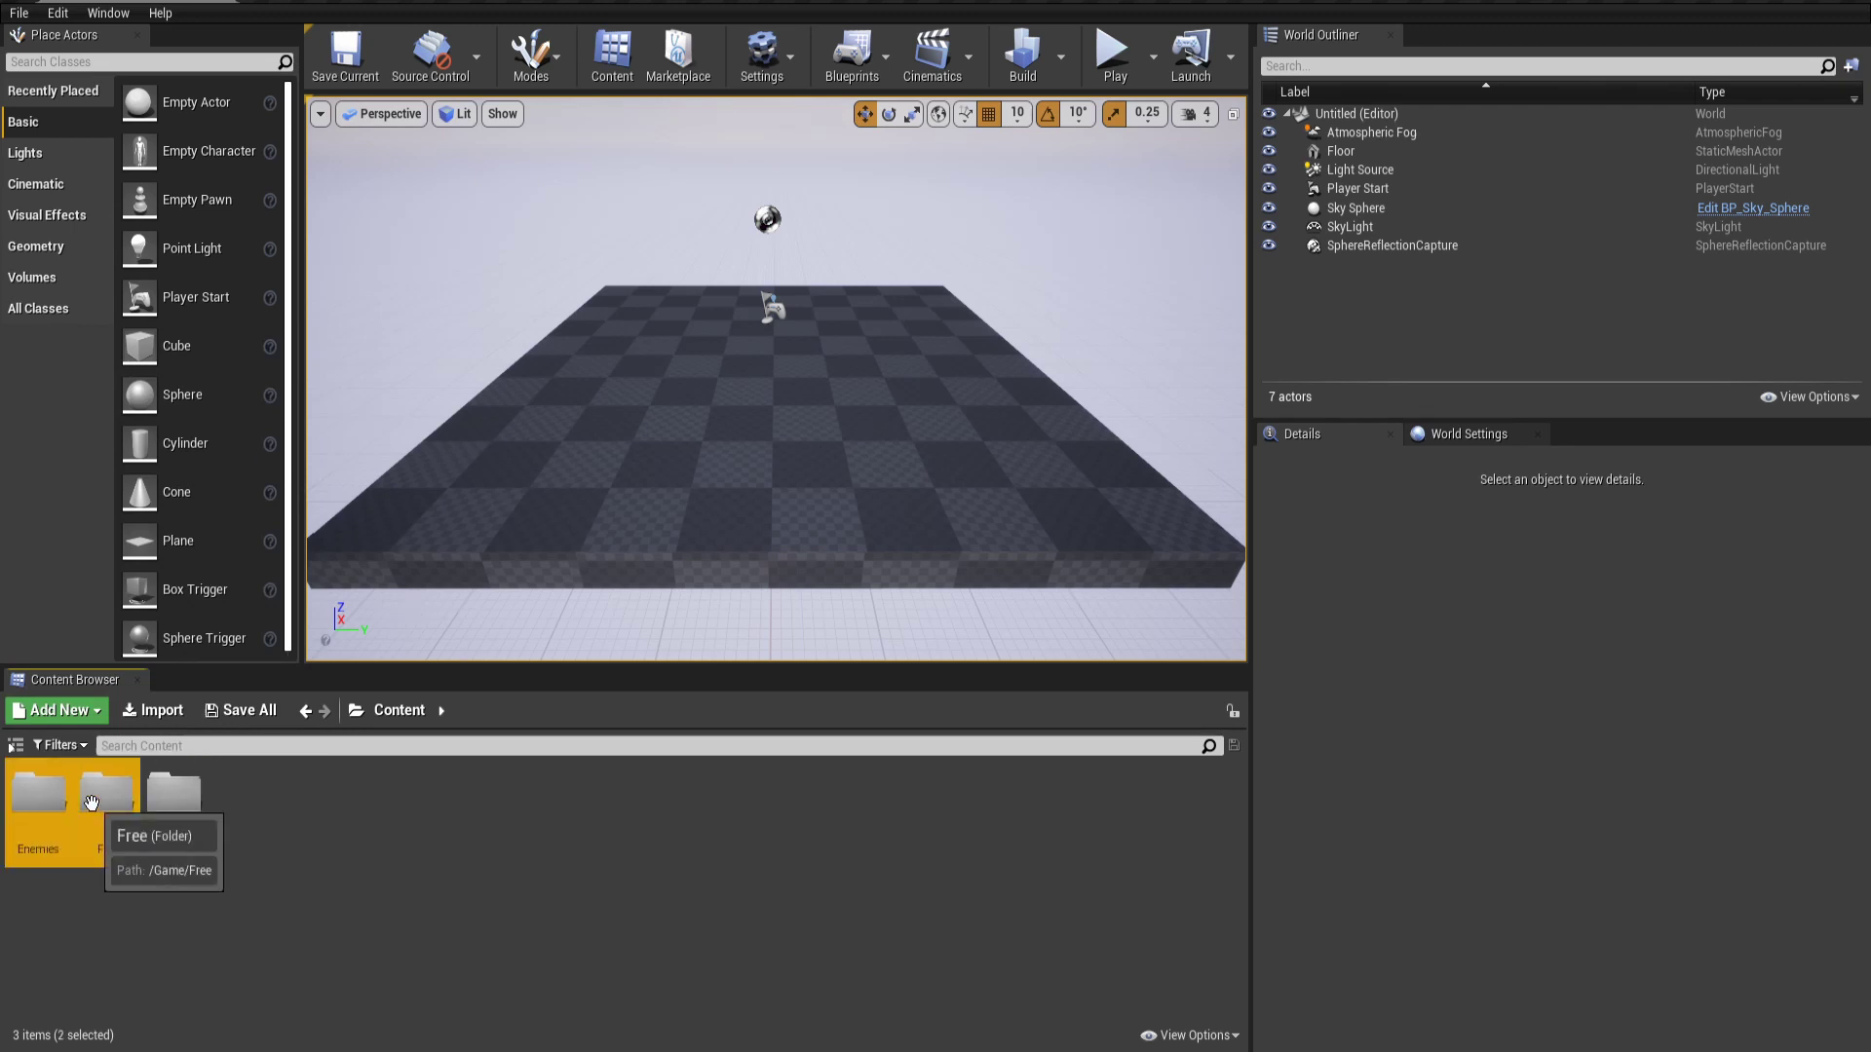
drag(102, 802, 172, 809)
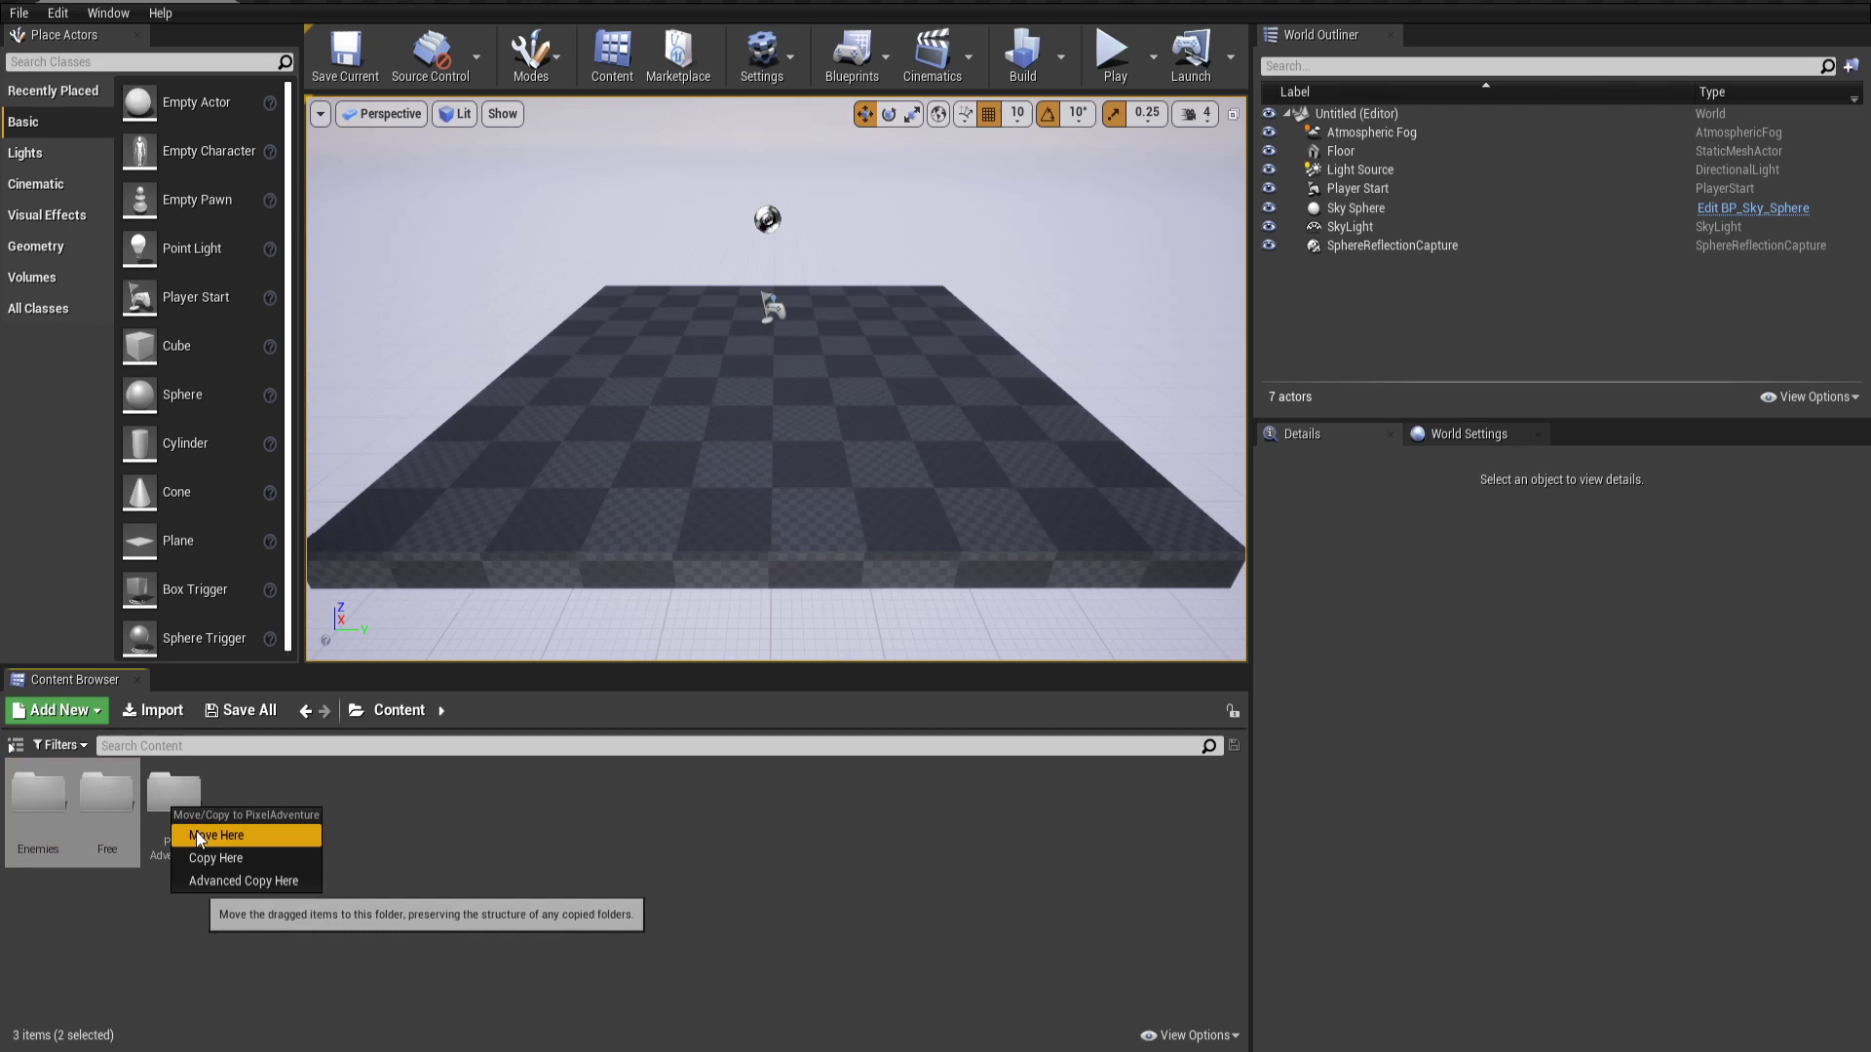
click(192, 836)
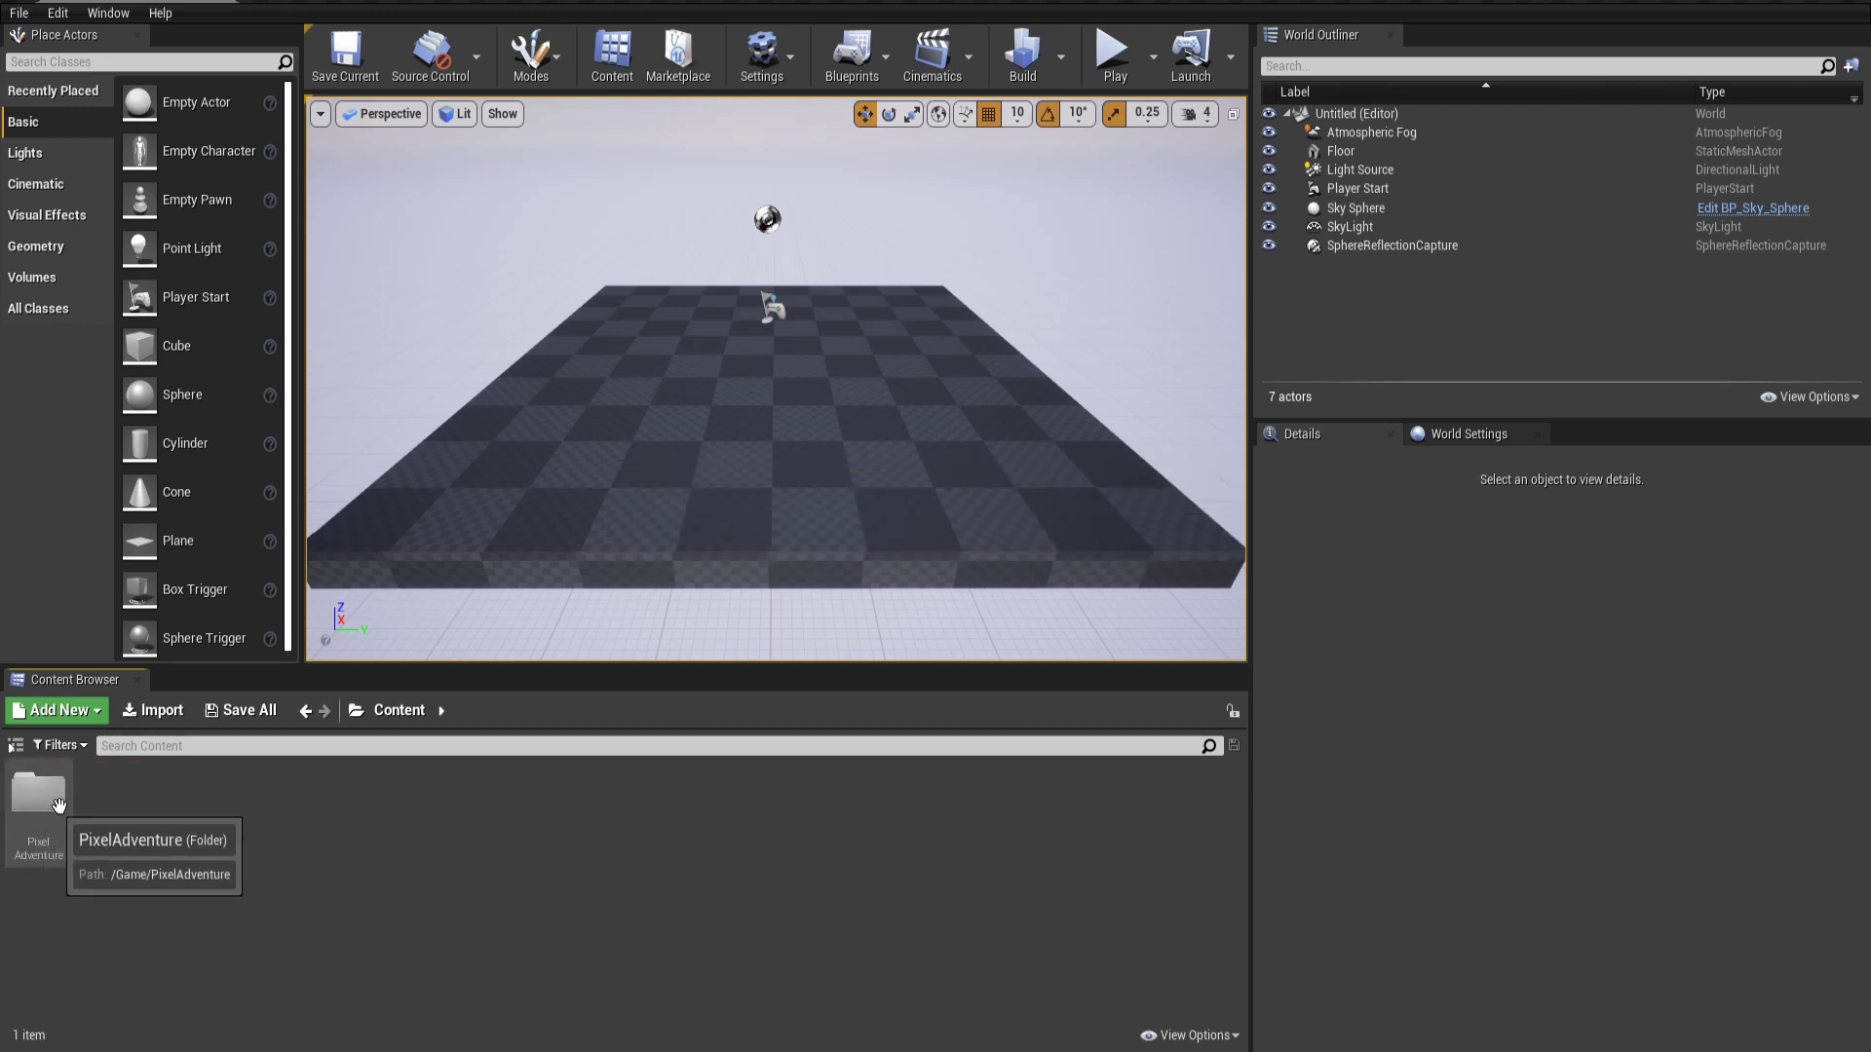
double_click(69, 805)
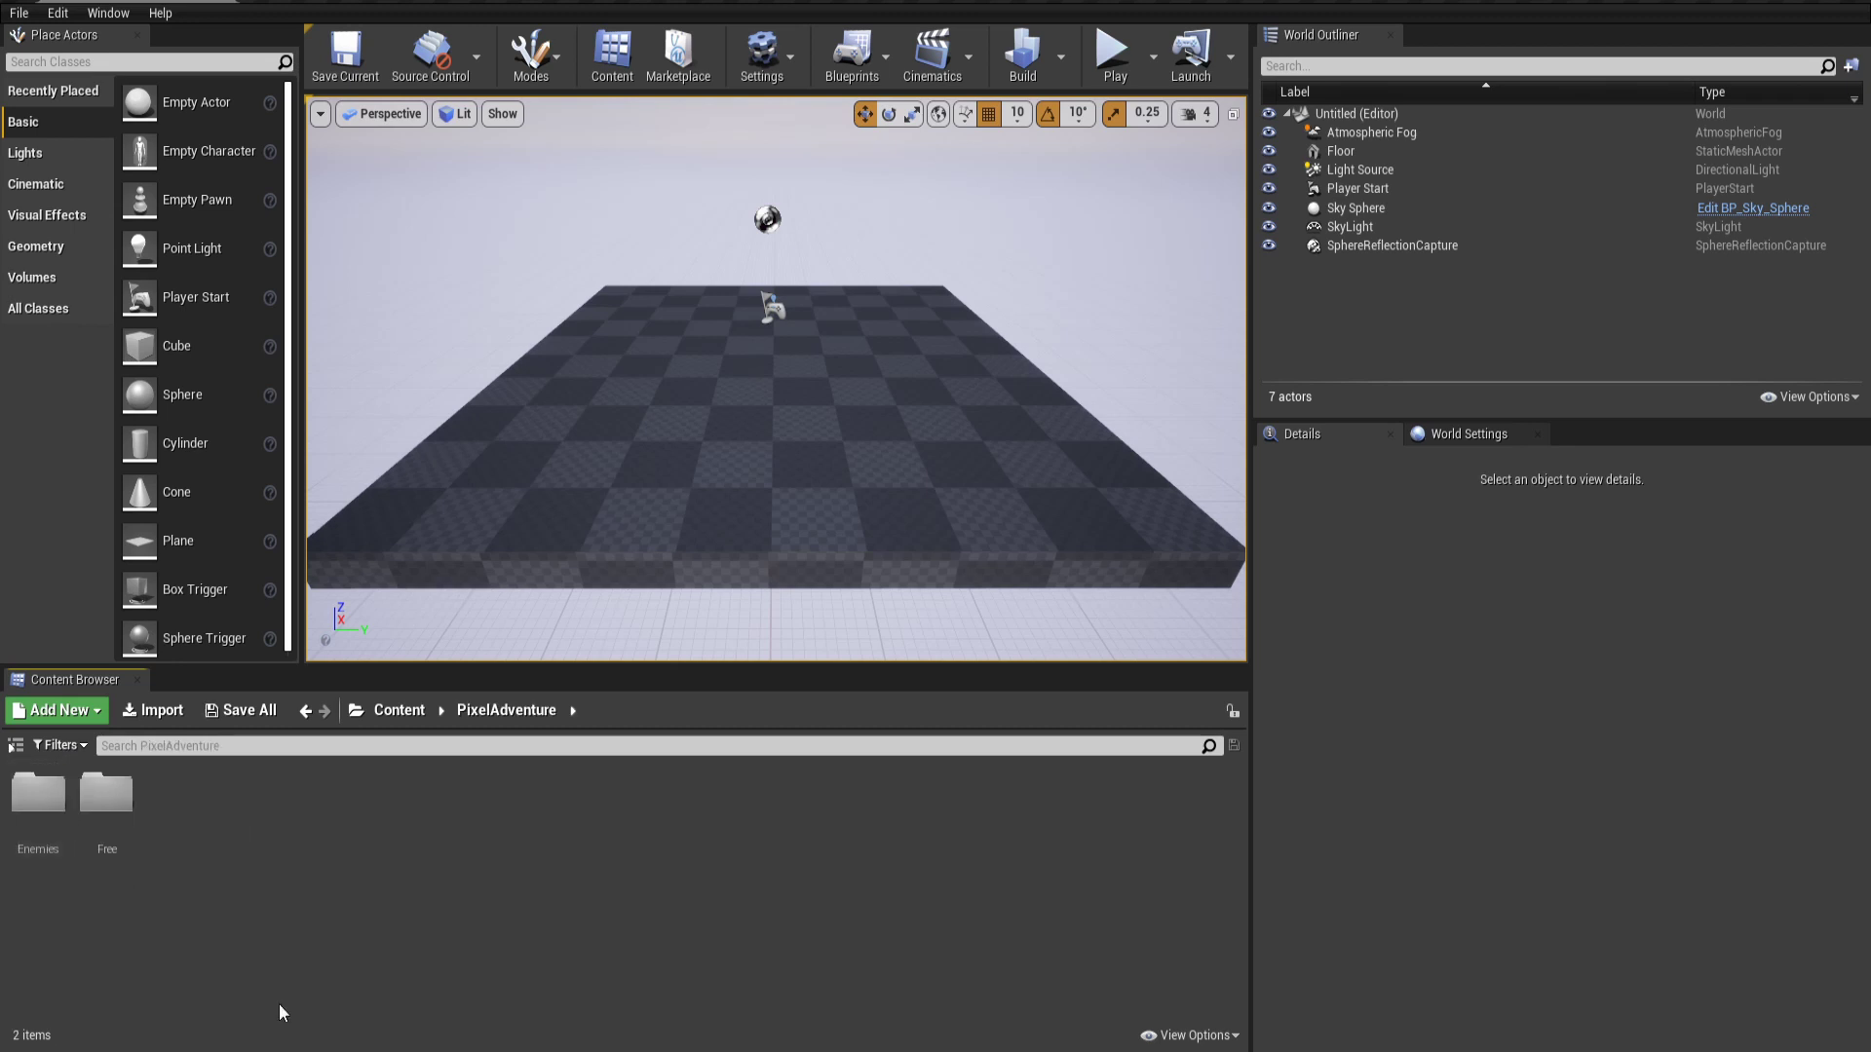
double_click(27, 805)
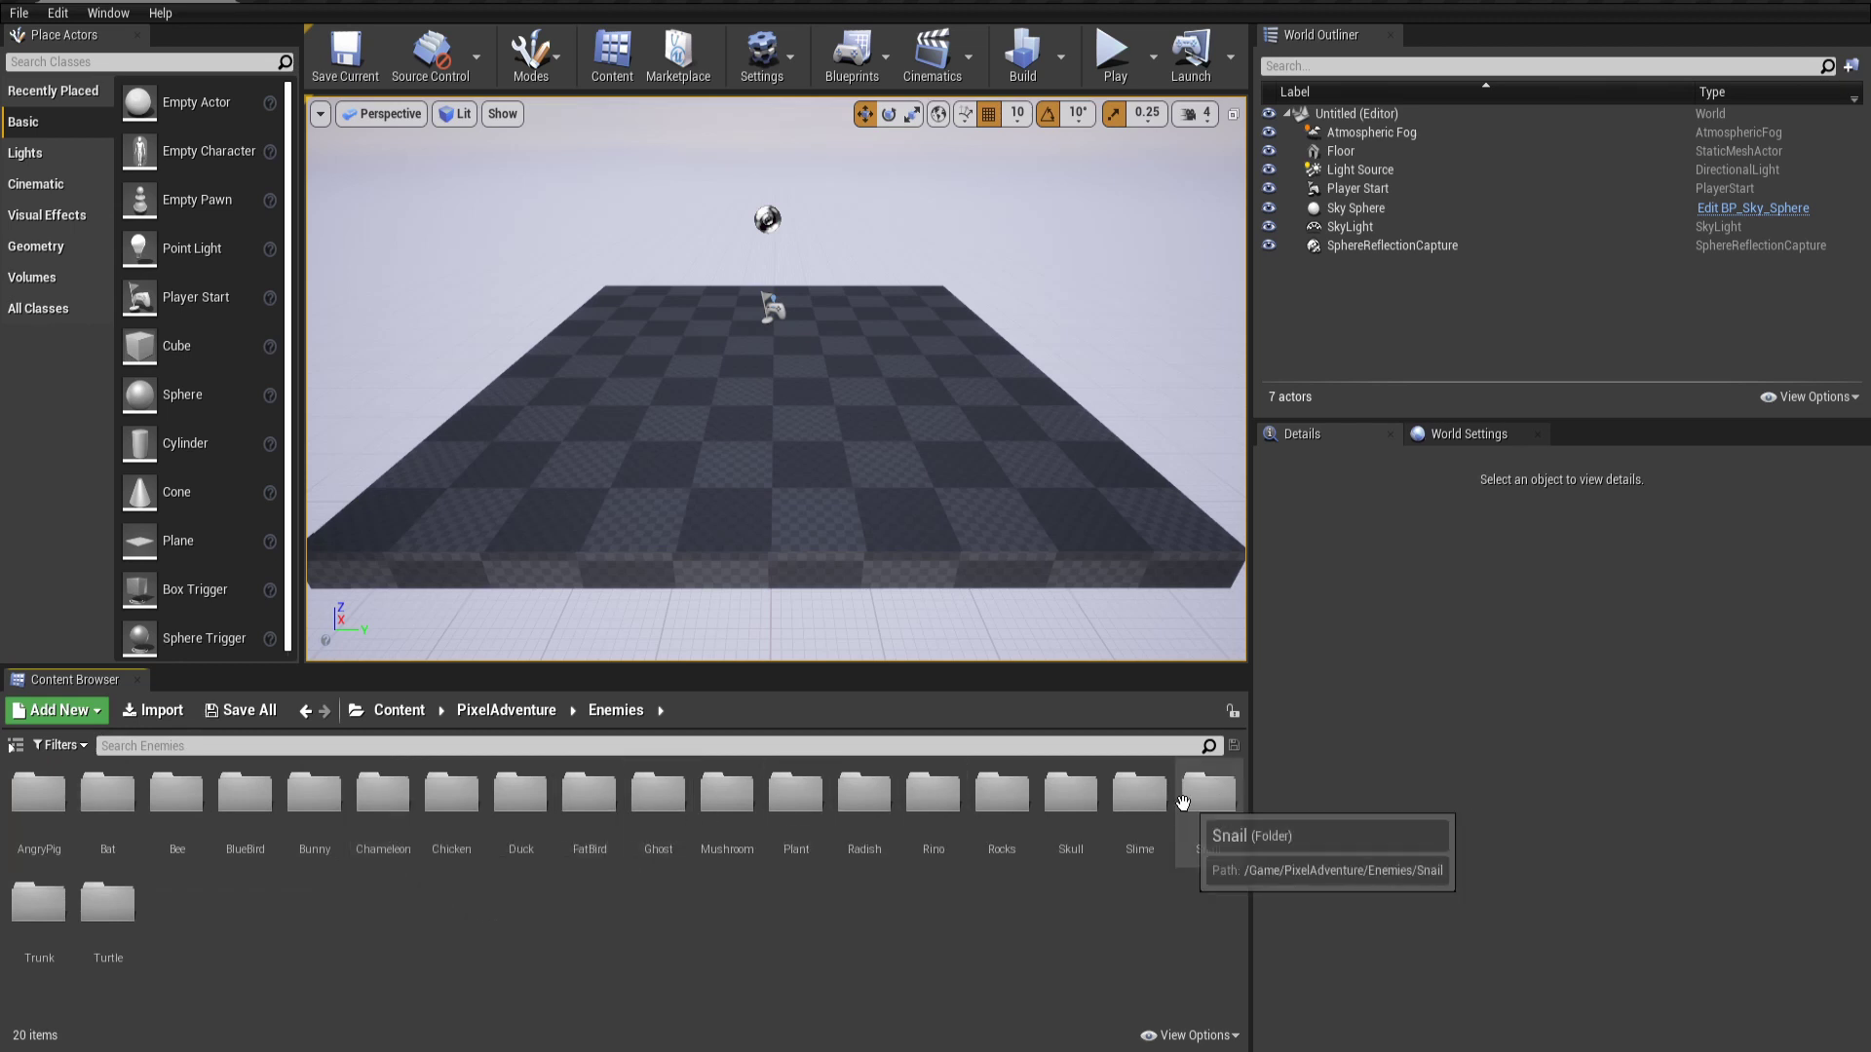
Open the Slime folder and apply Paper2D texture settings to Hit, Idle-Run and Particles
double_click(1135, 794)
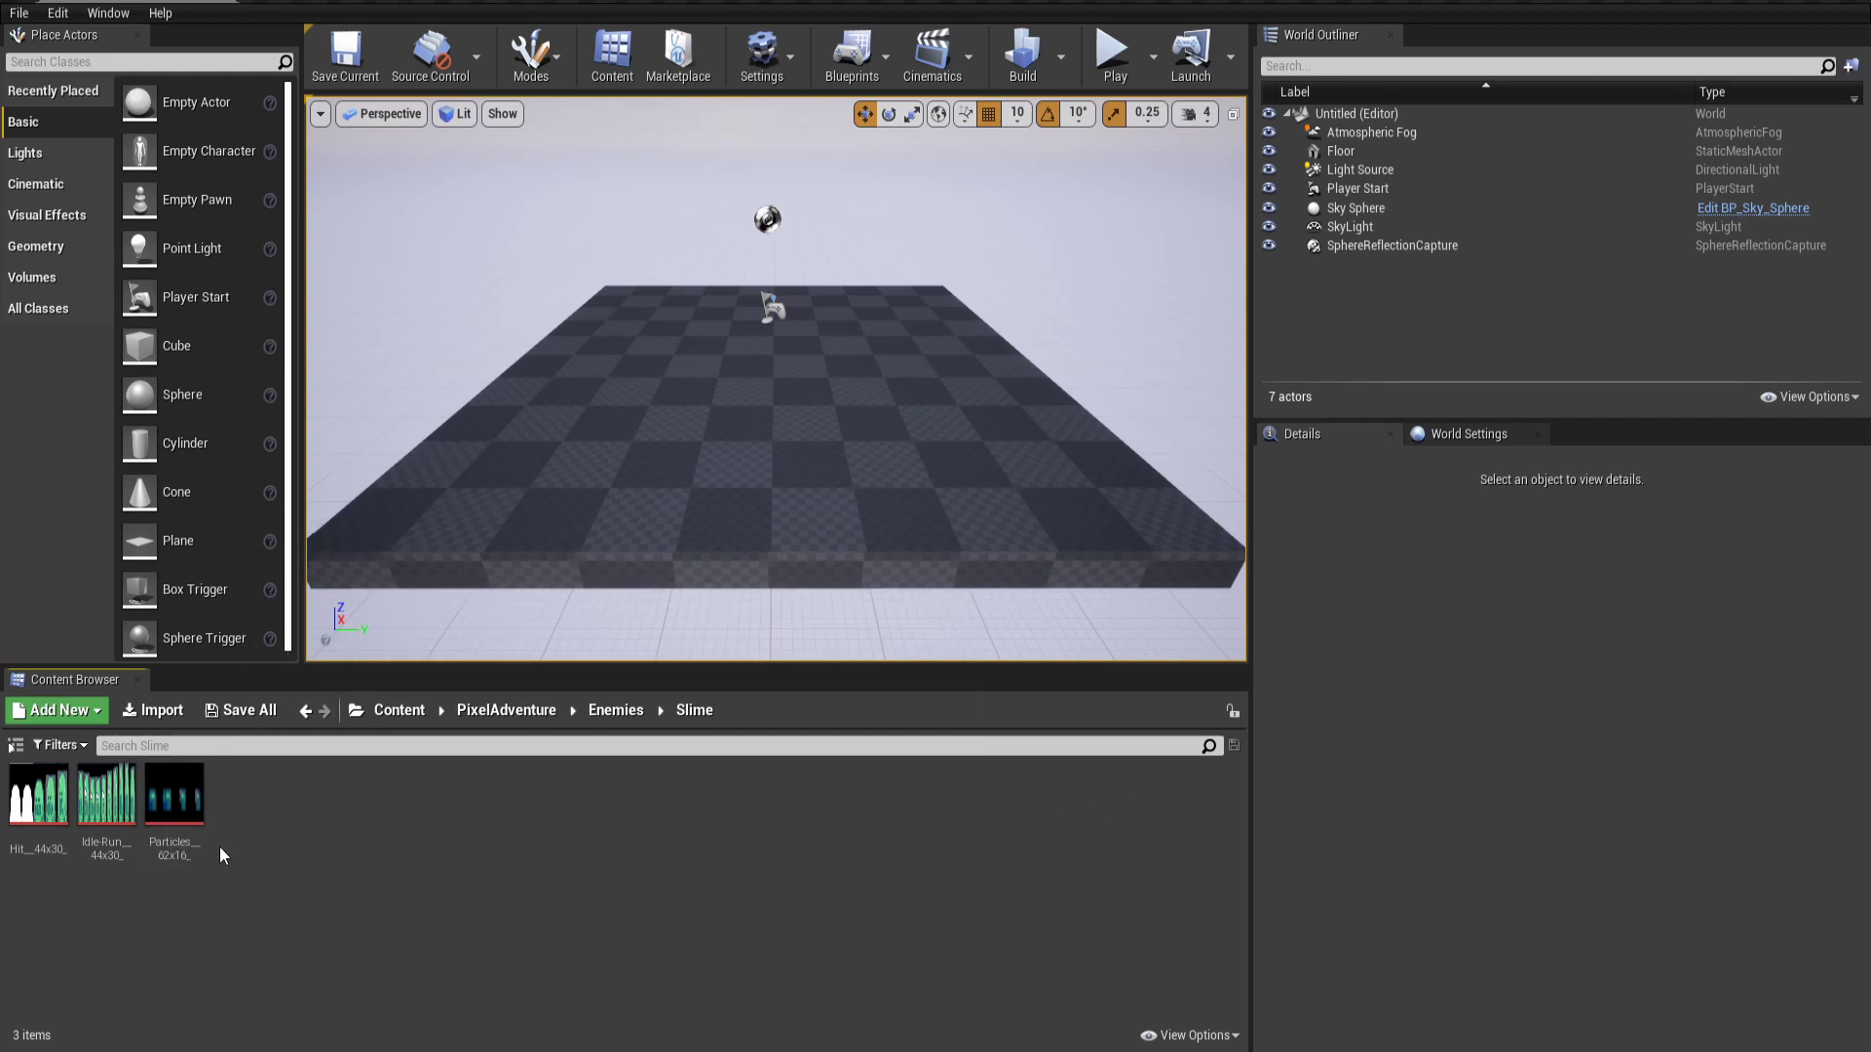
mouse_move(184, 825)
click(174, 797)
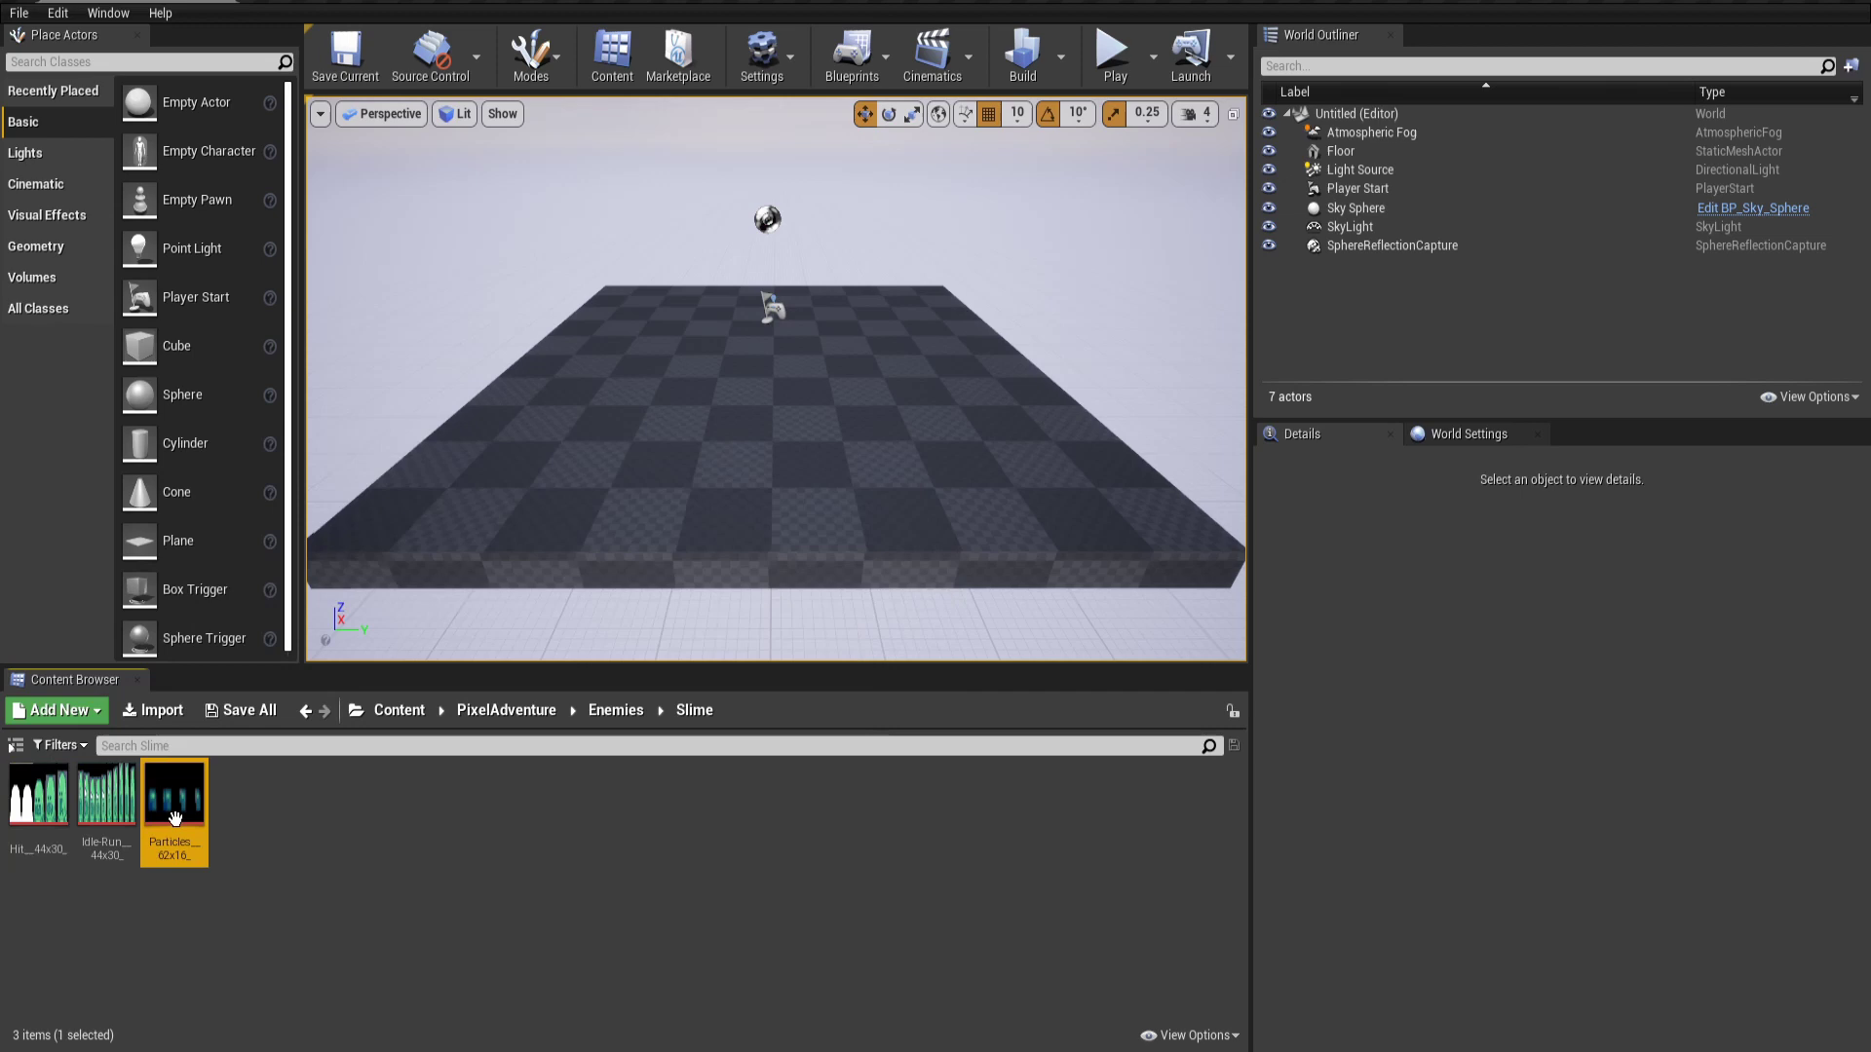
key(ctrl+a)
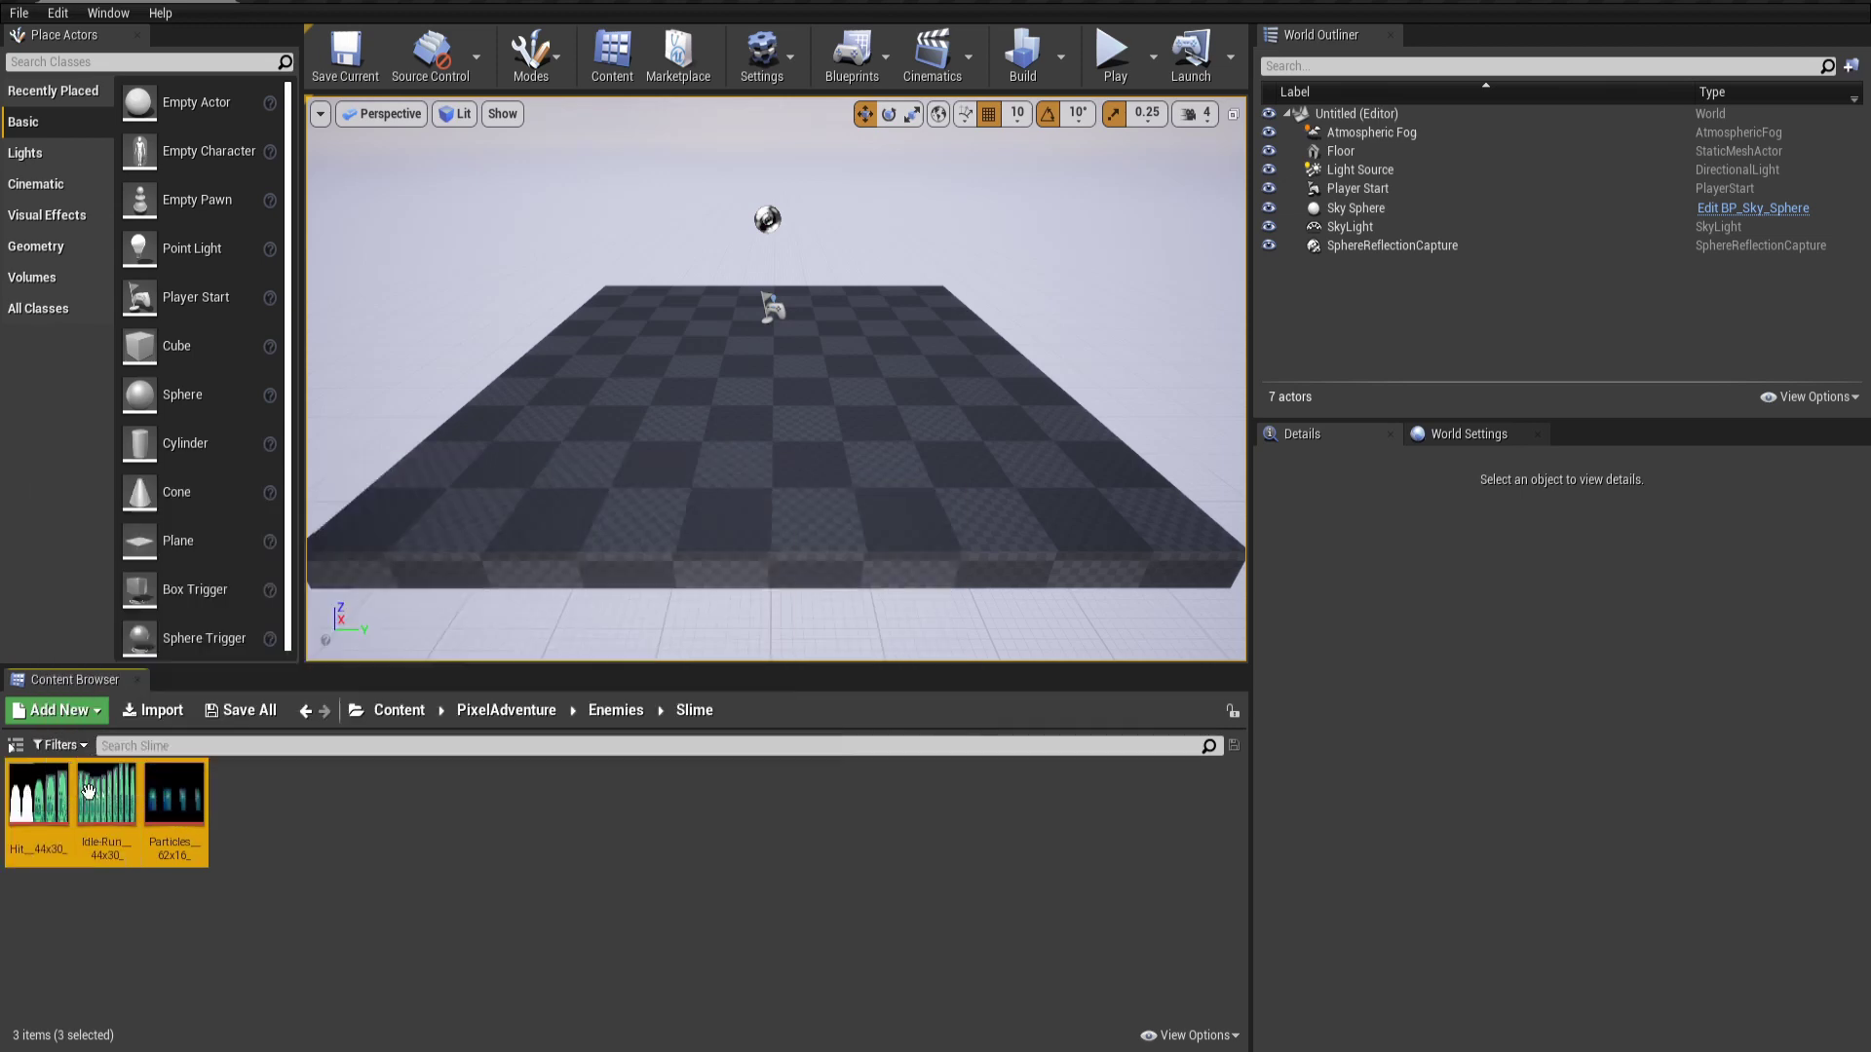
right_click(173, 800)
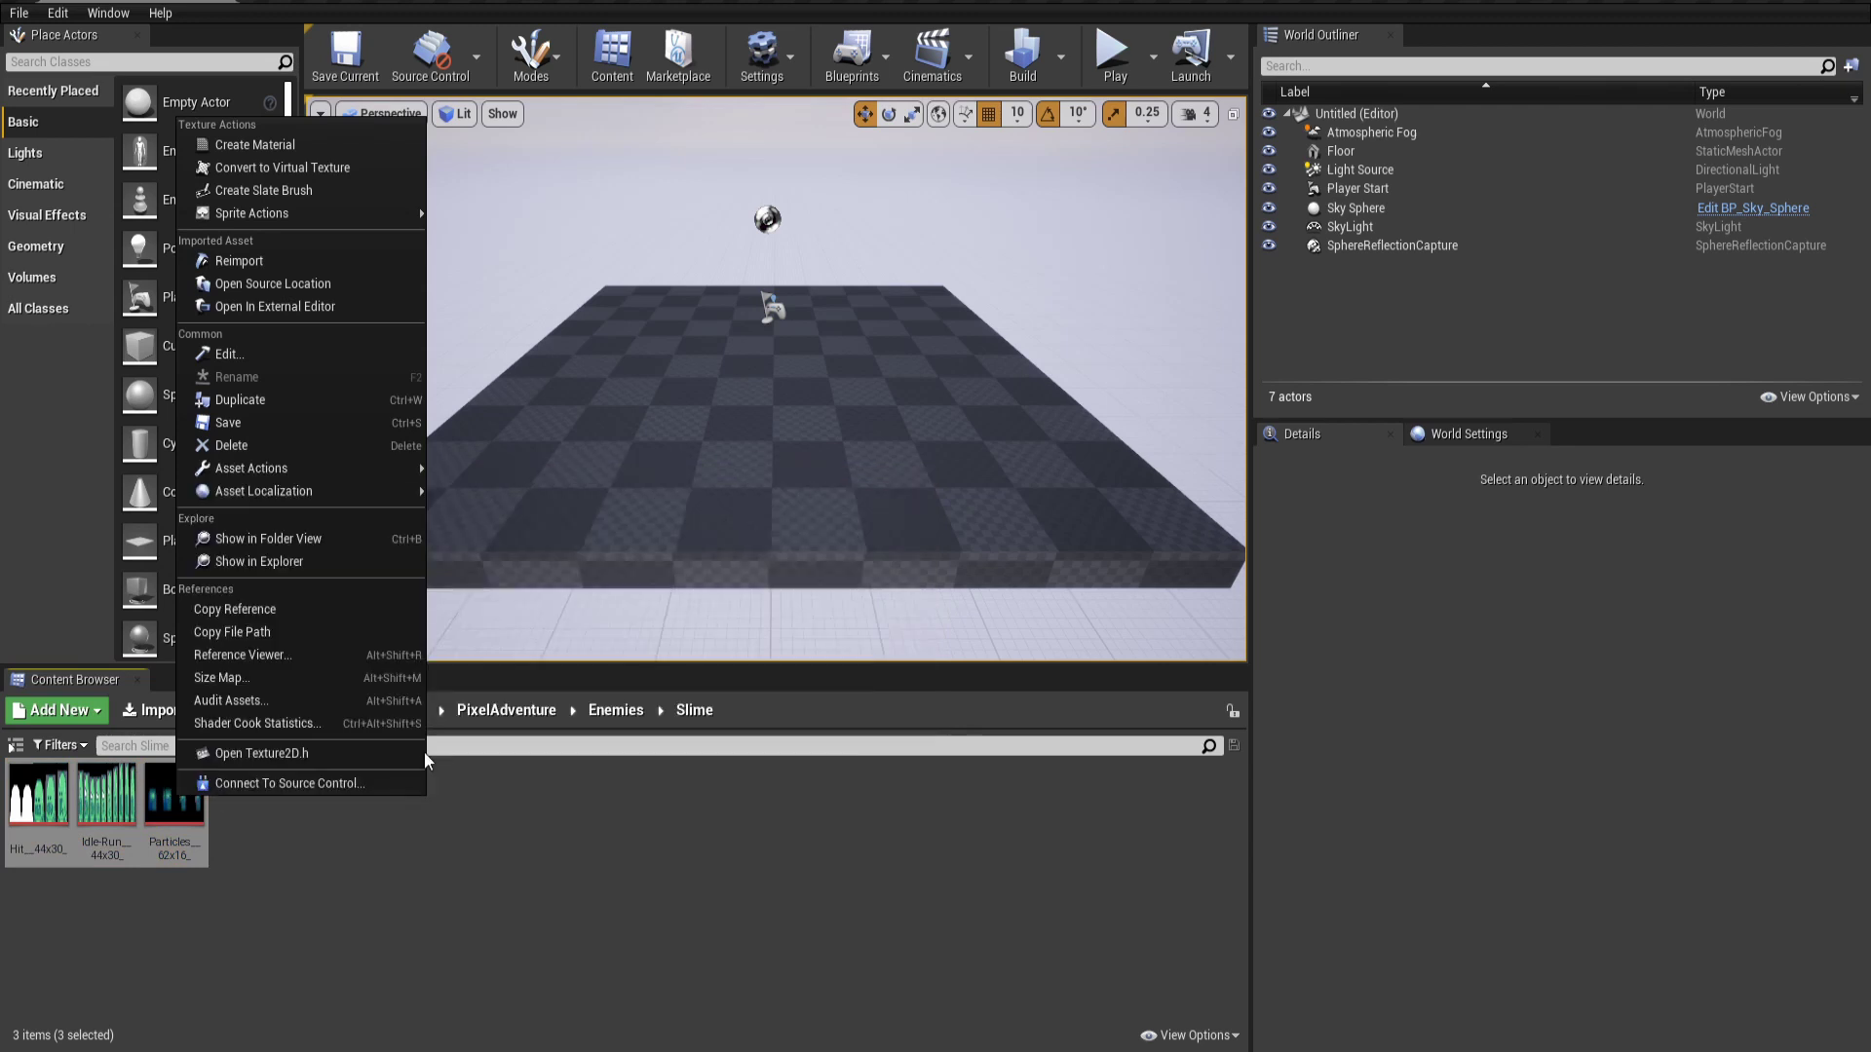
mouse_move(295, 212)
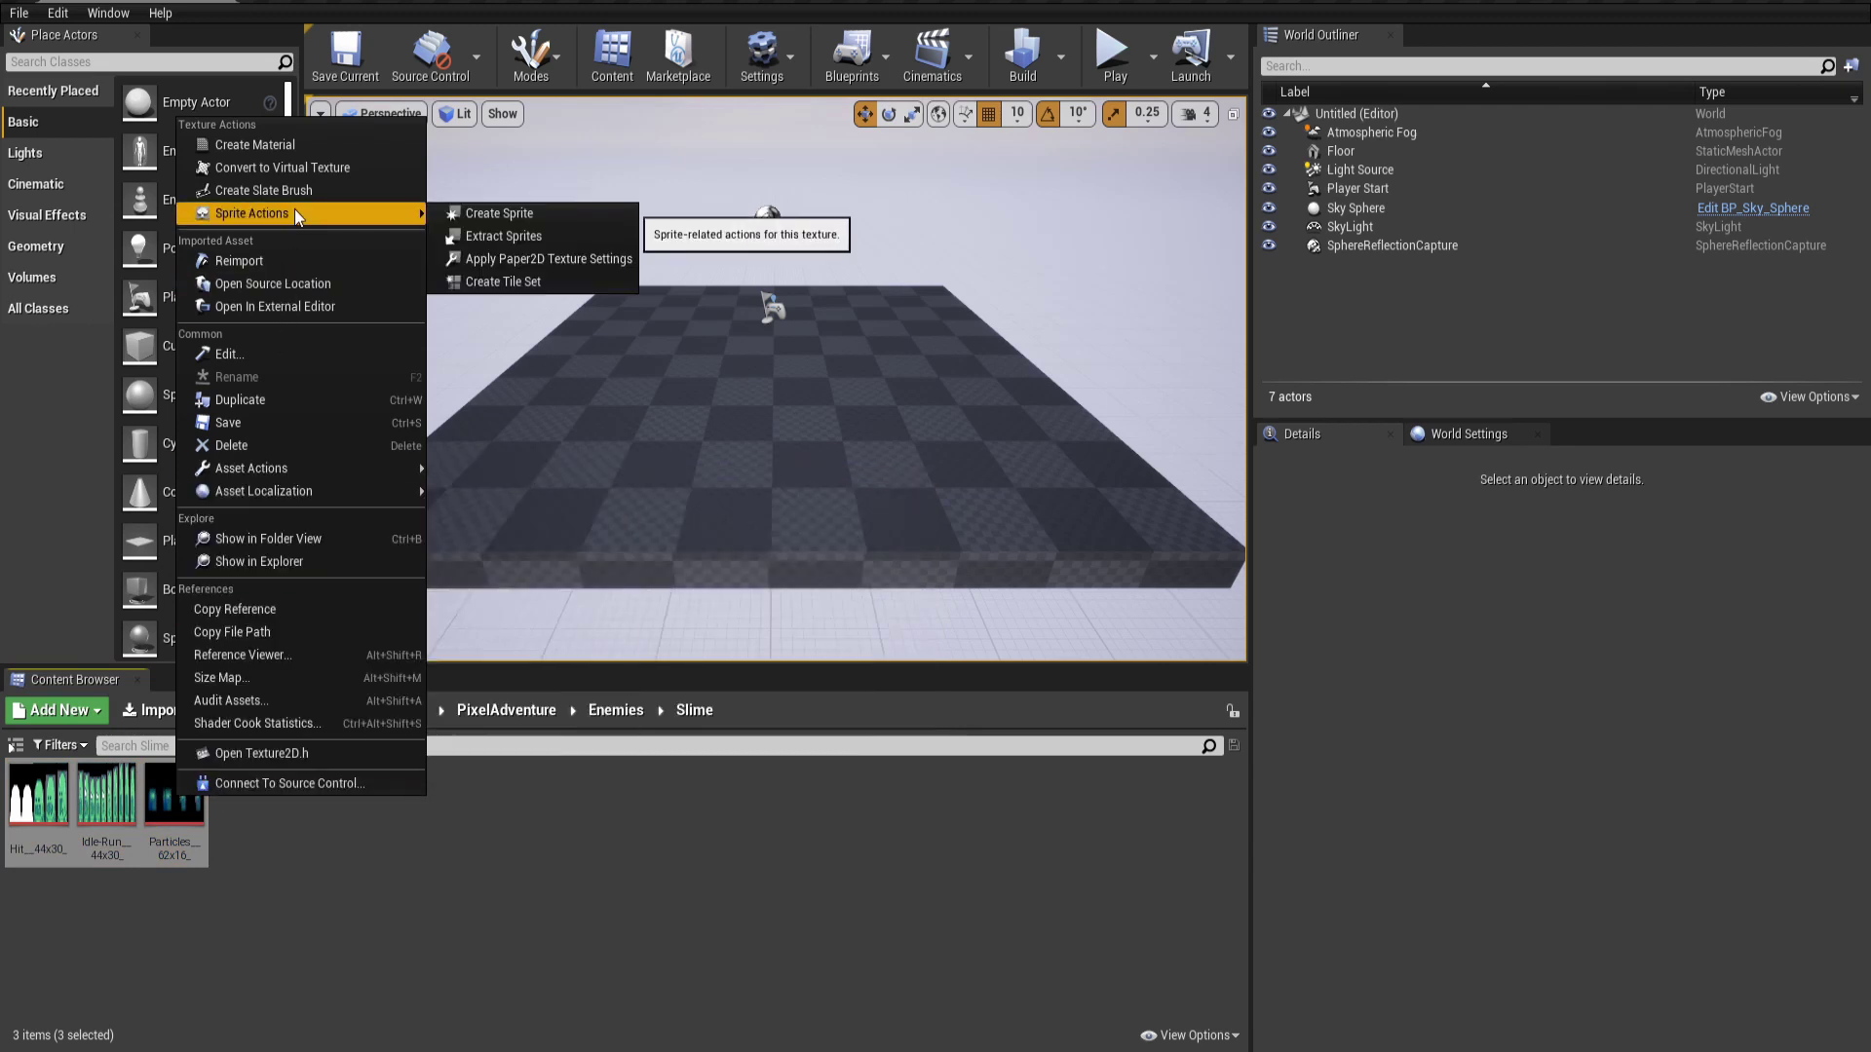
click(568, 260)
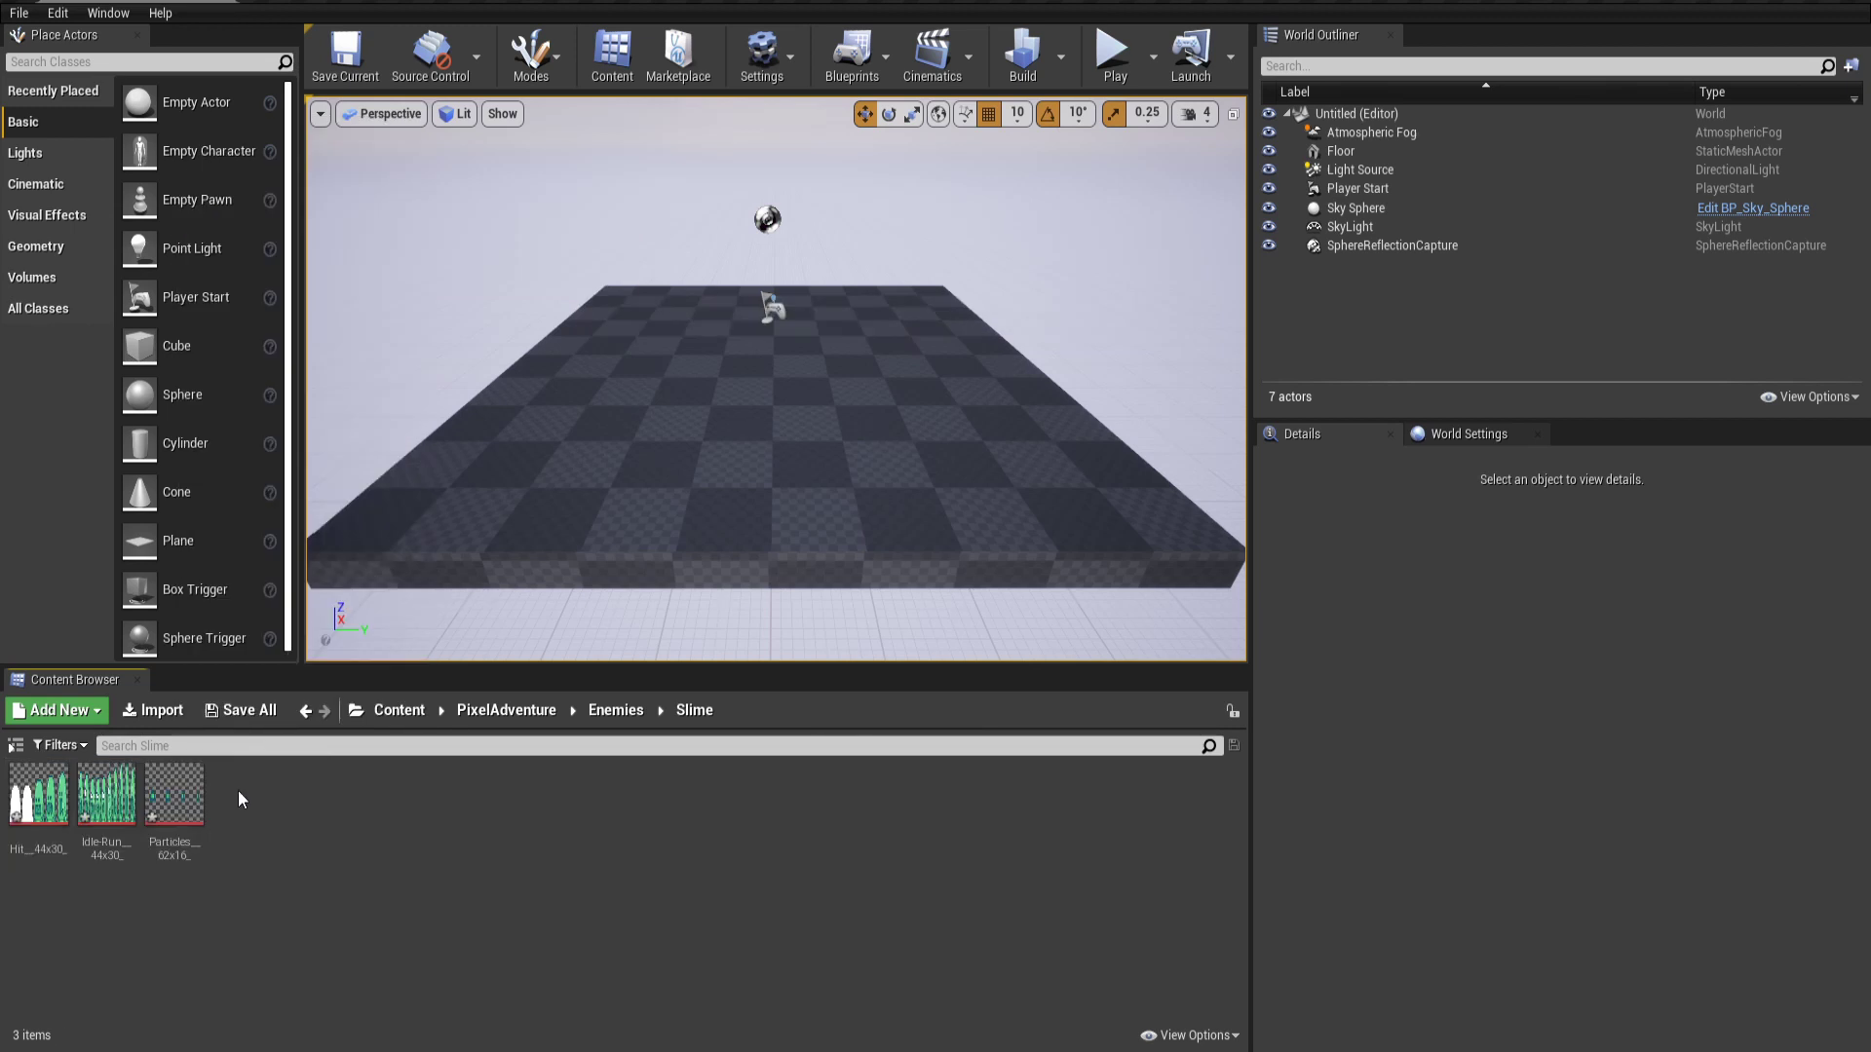
mouse_move(201, 779)
Start Extract Sprites on the Idle-Run texture from its Sprite Actions
click(104, 784)
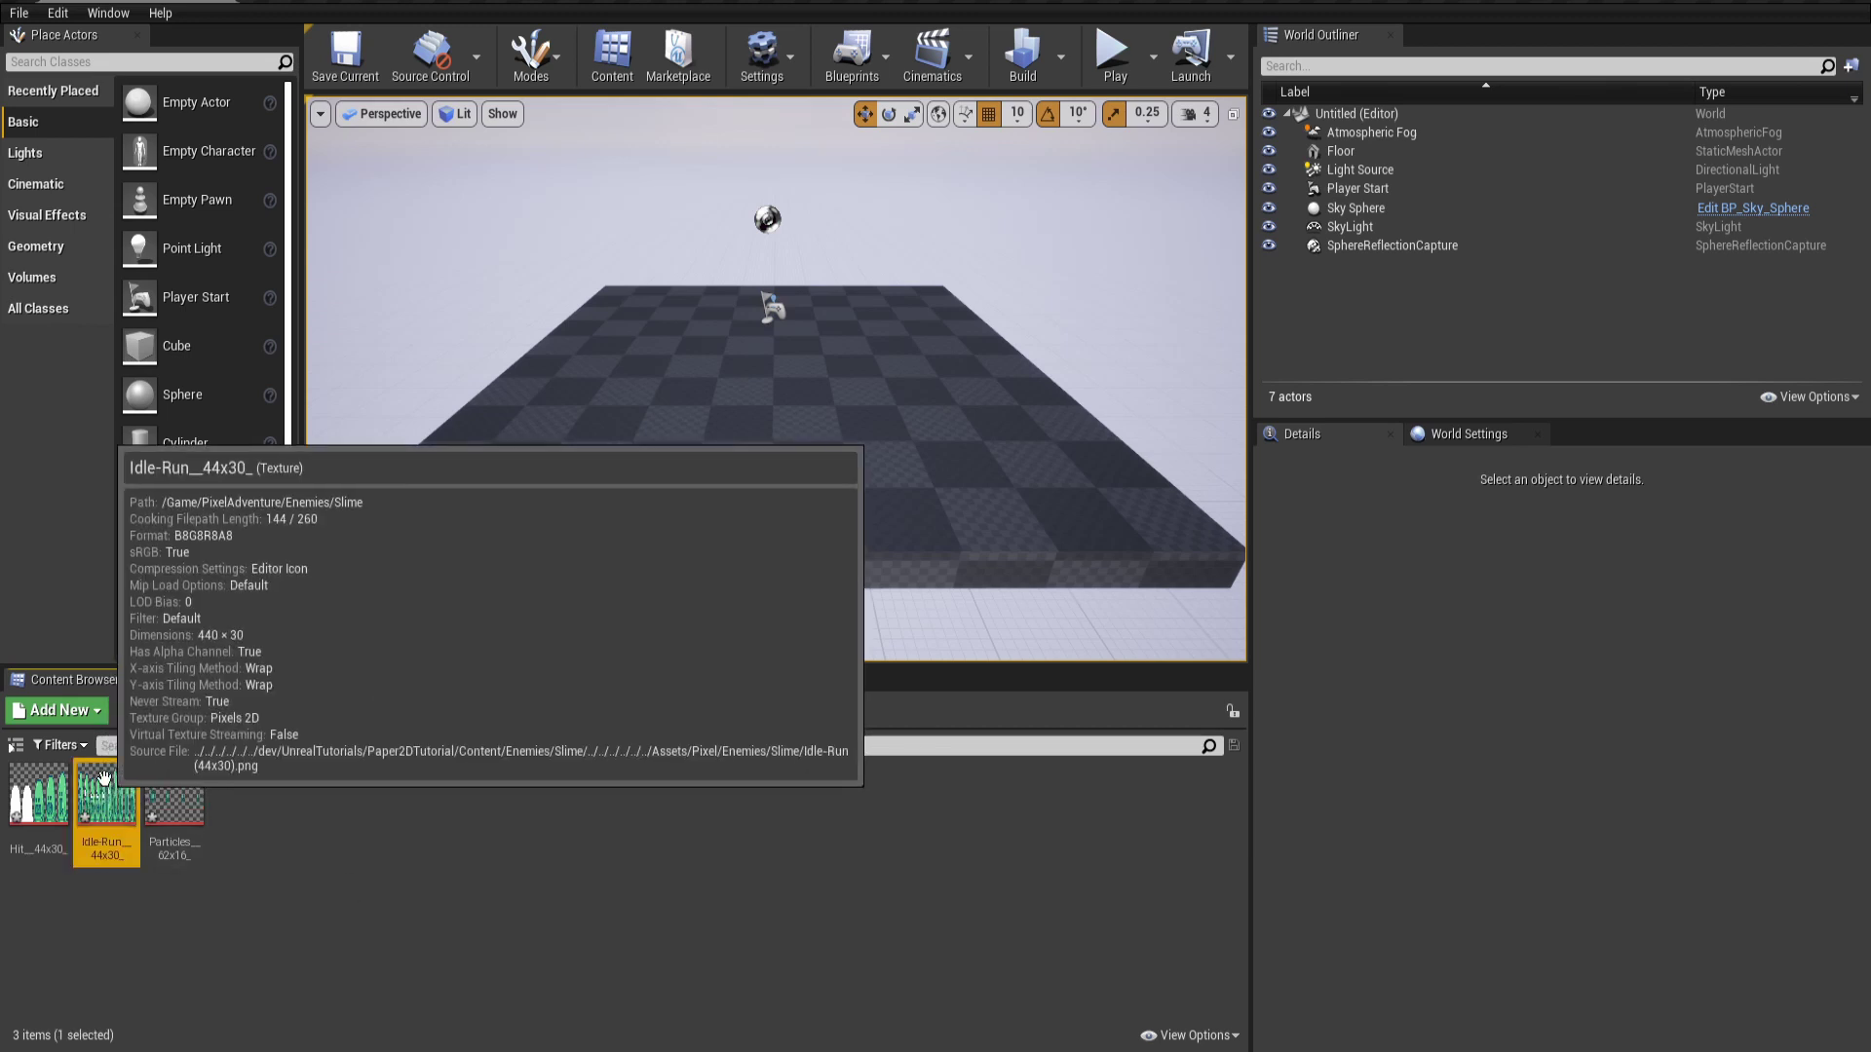
right_click(105, 785)
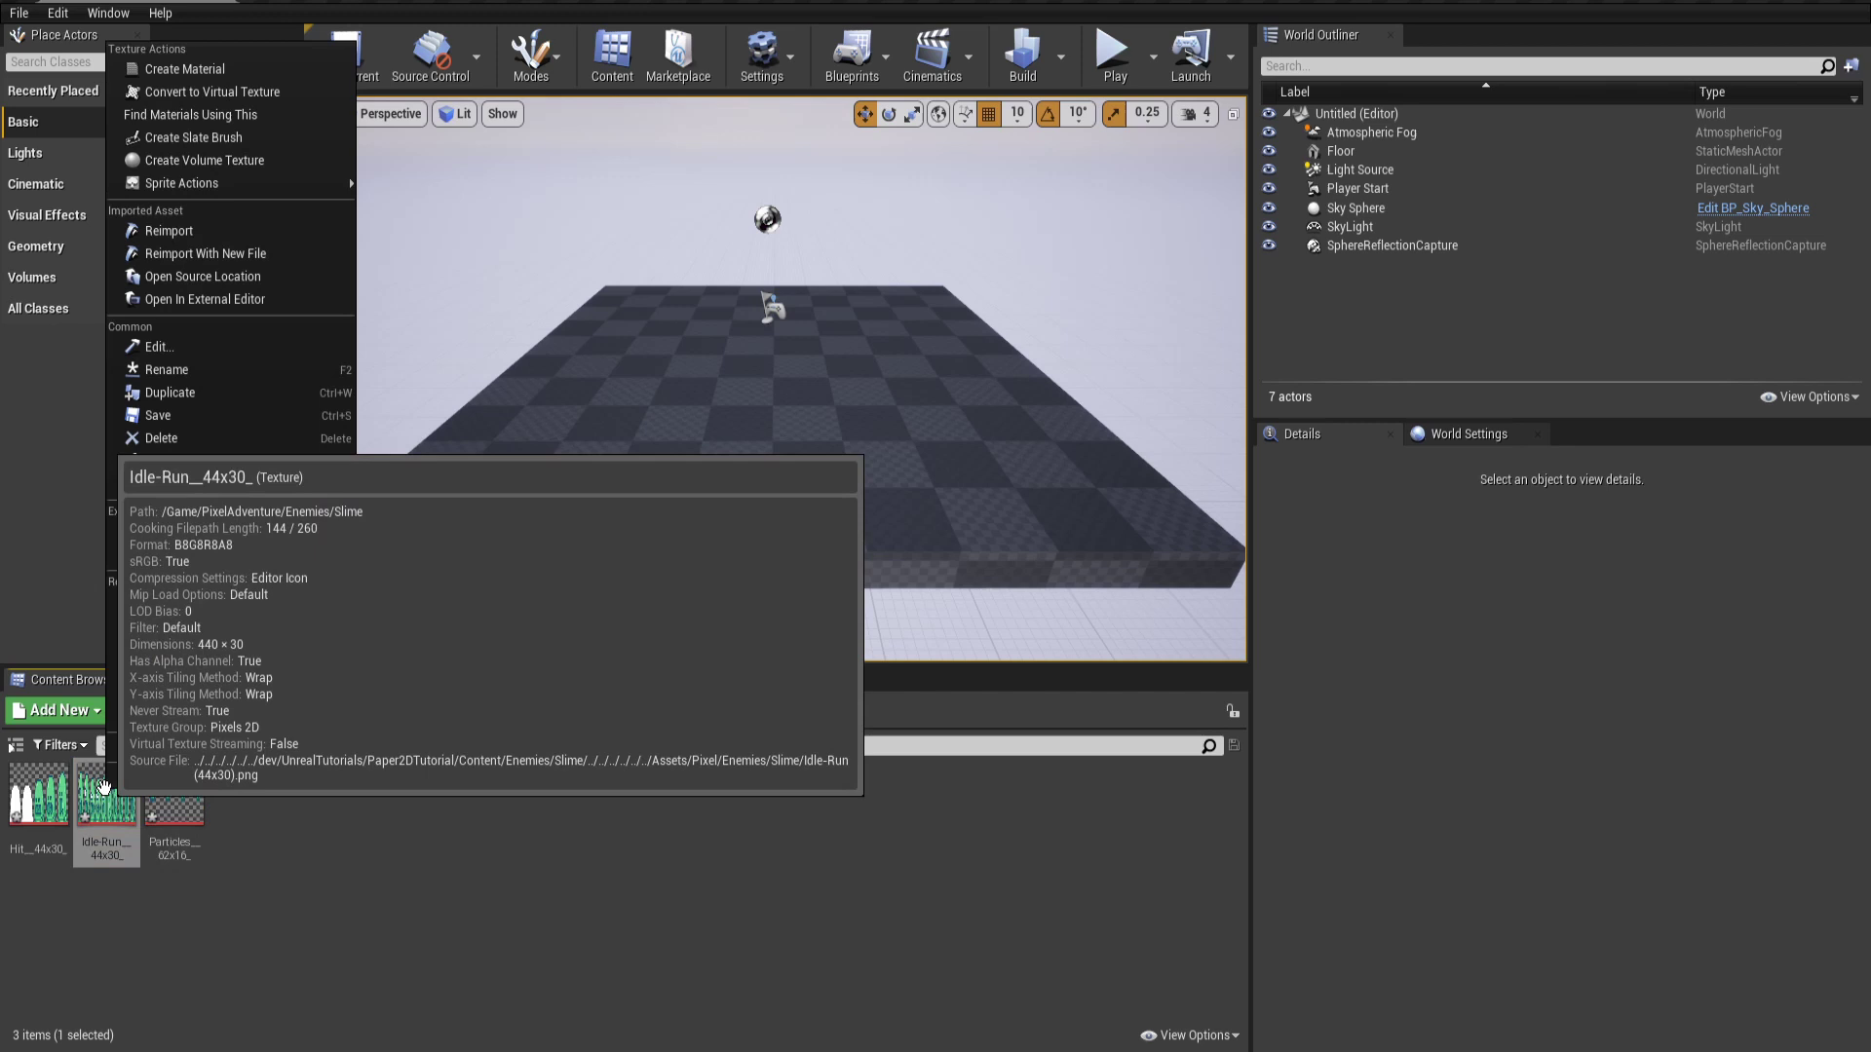
mouse_move(212, 185)
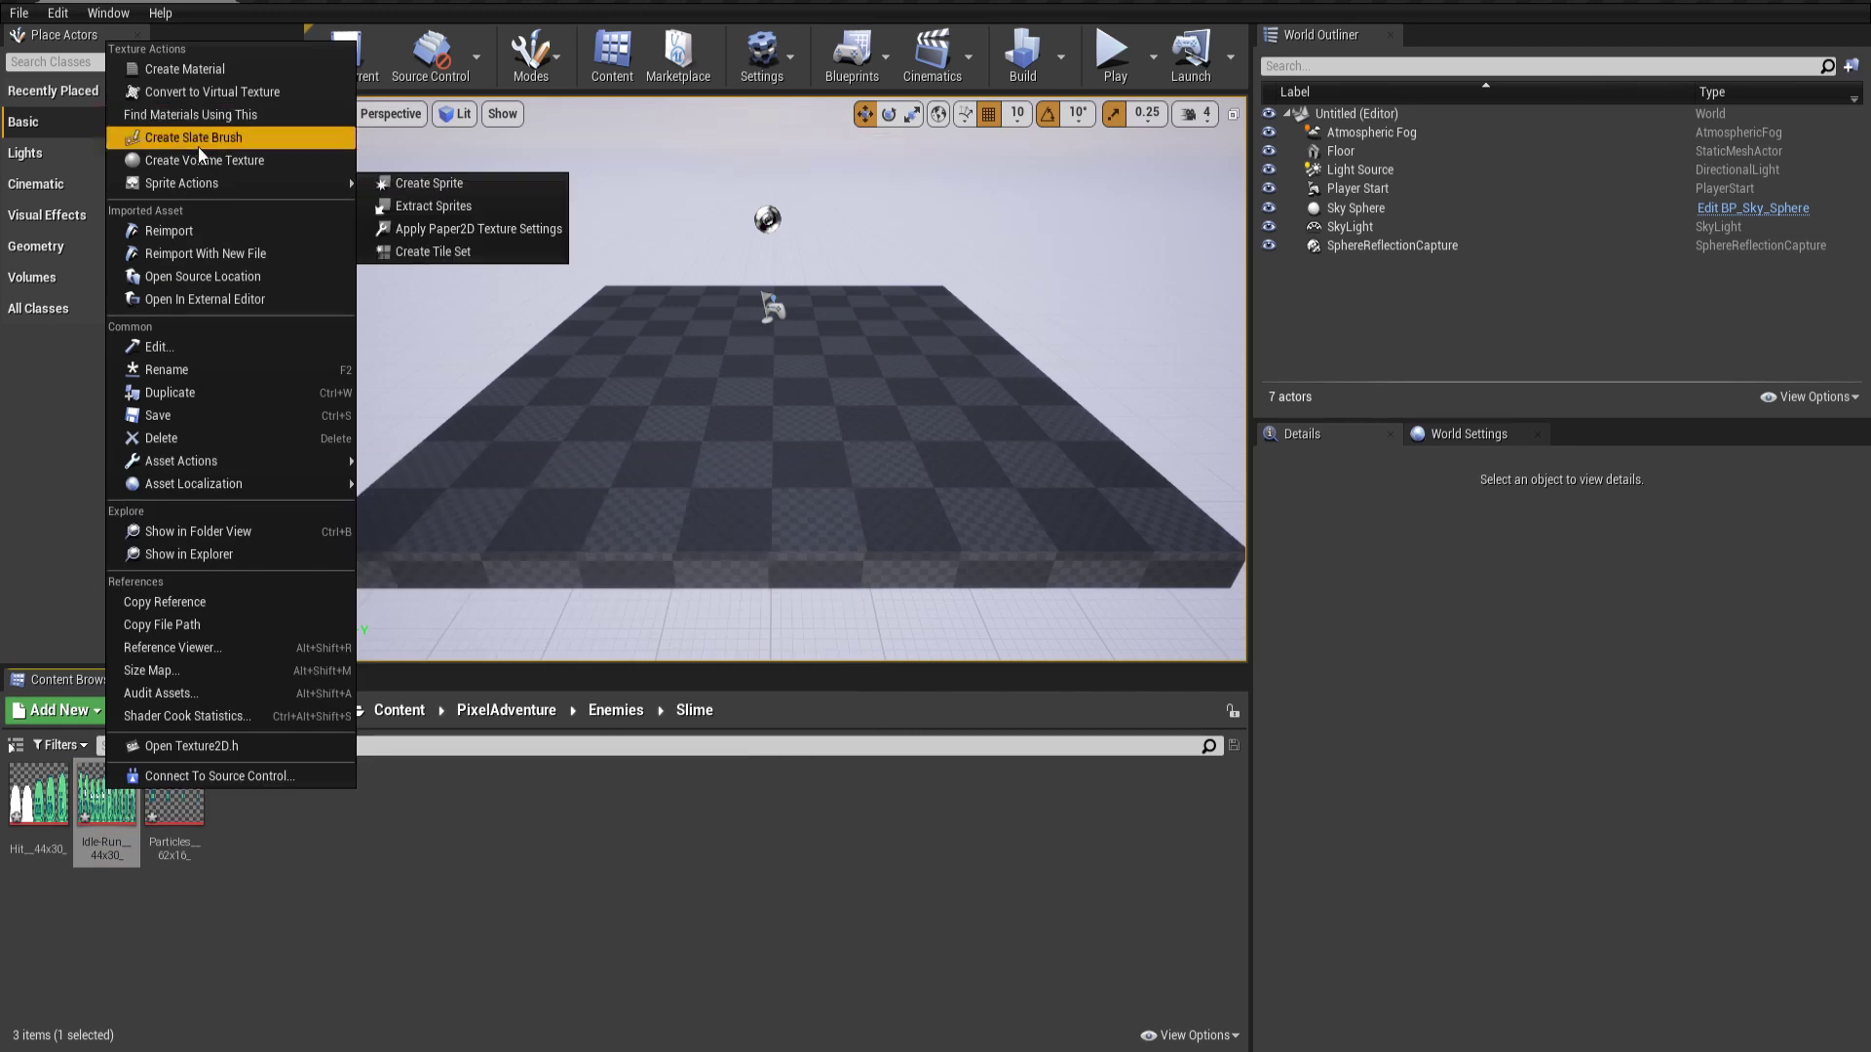
click(509, 207)
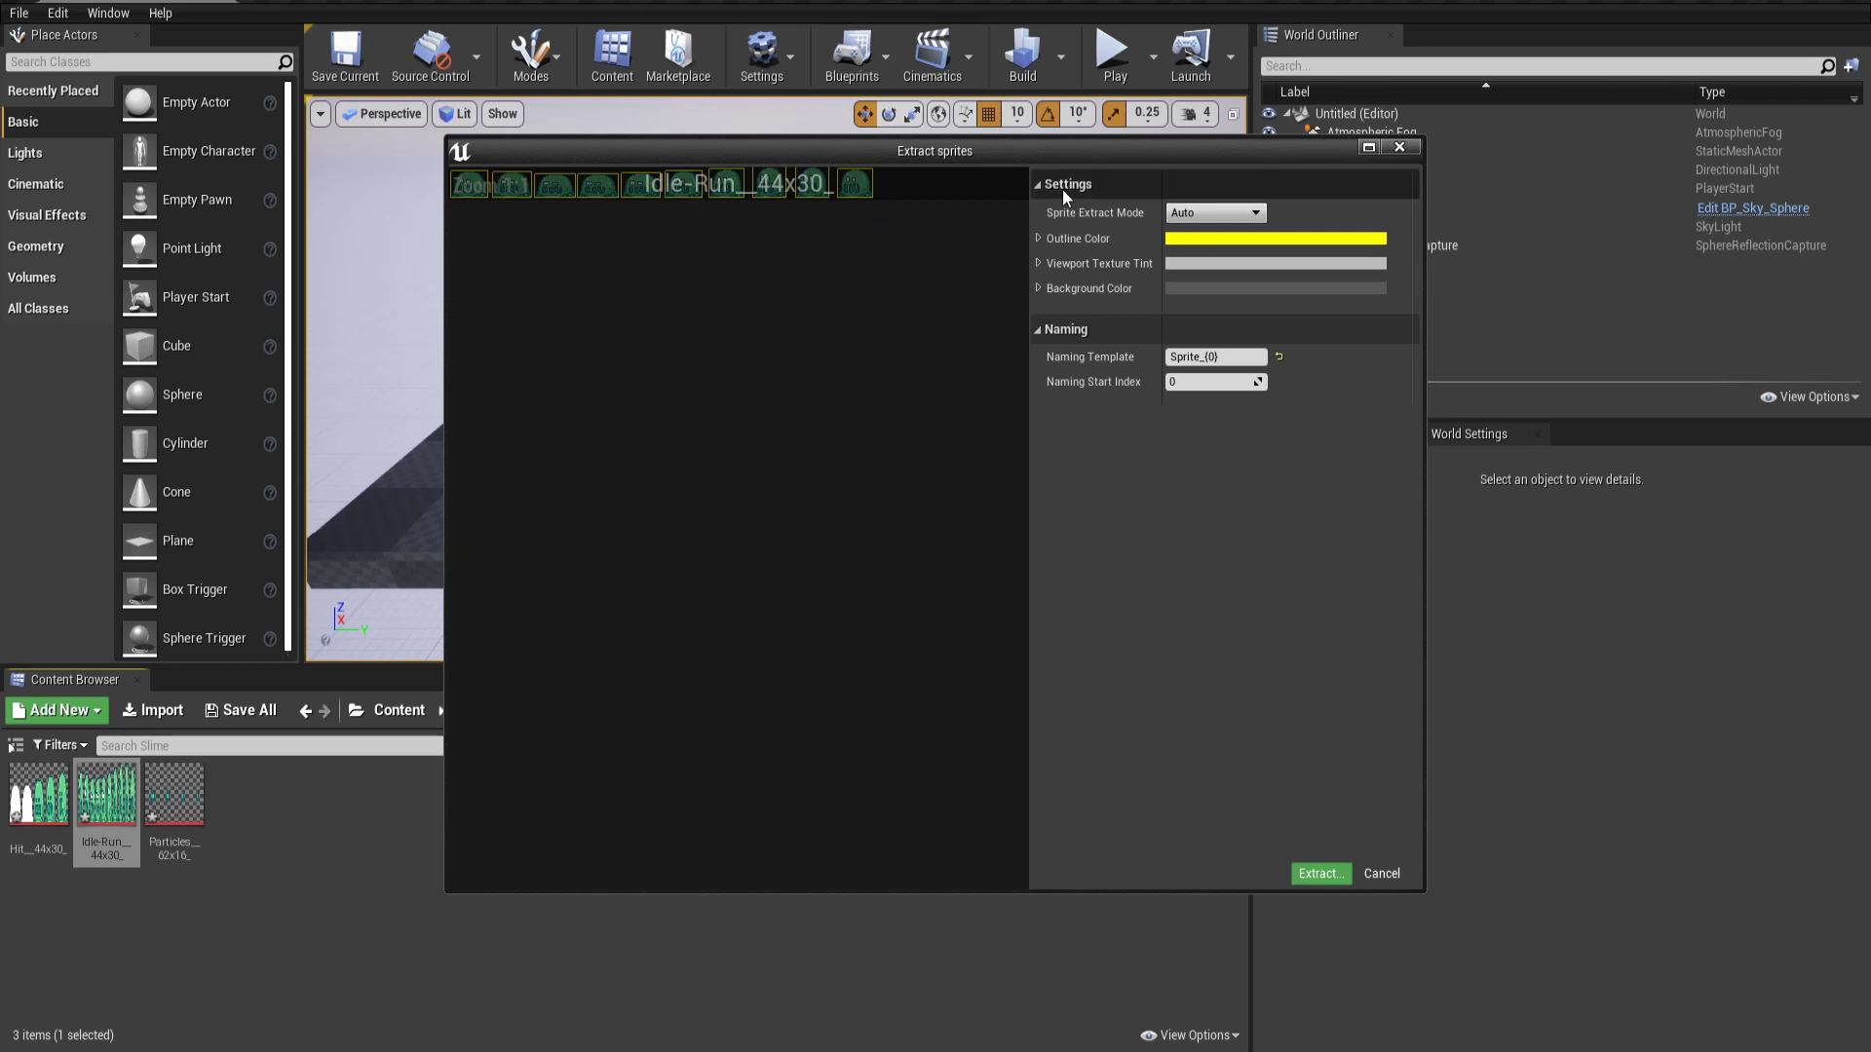
Switch extraction to Grid mode with cell width 44 and naming template Slime_Sprite_{0}
click(1195, 219)
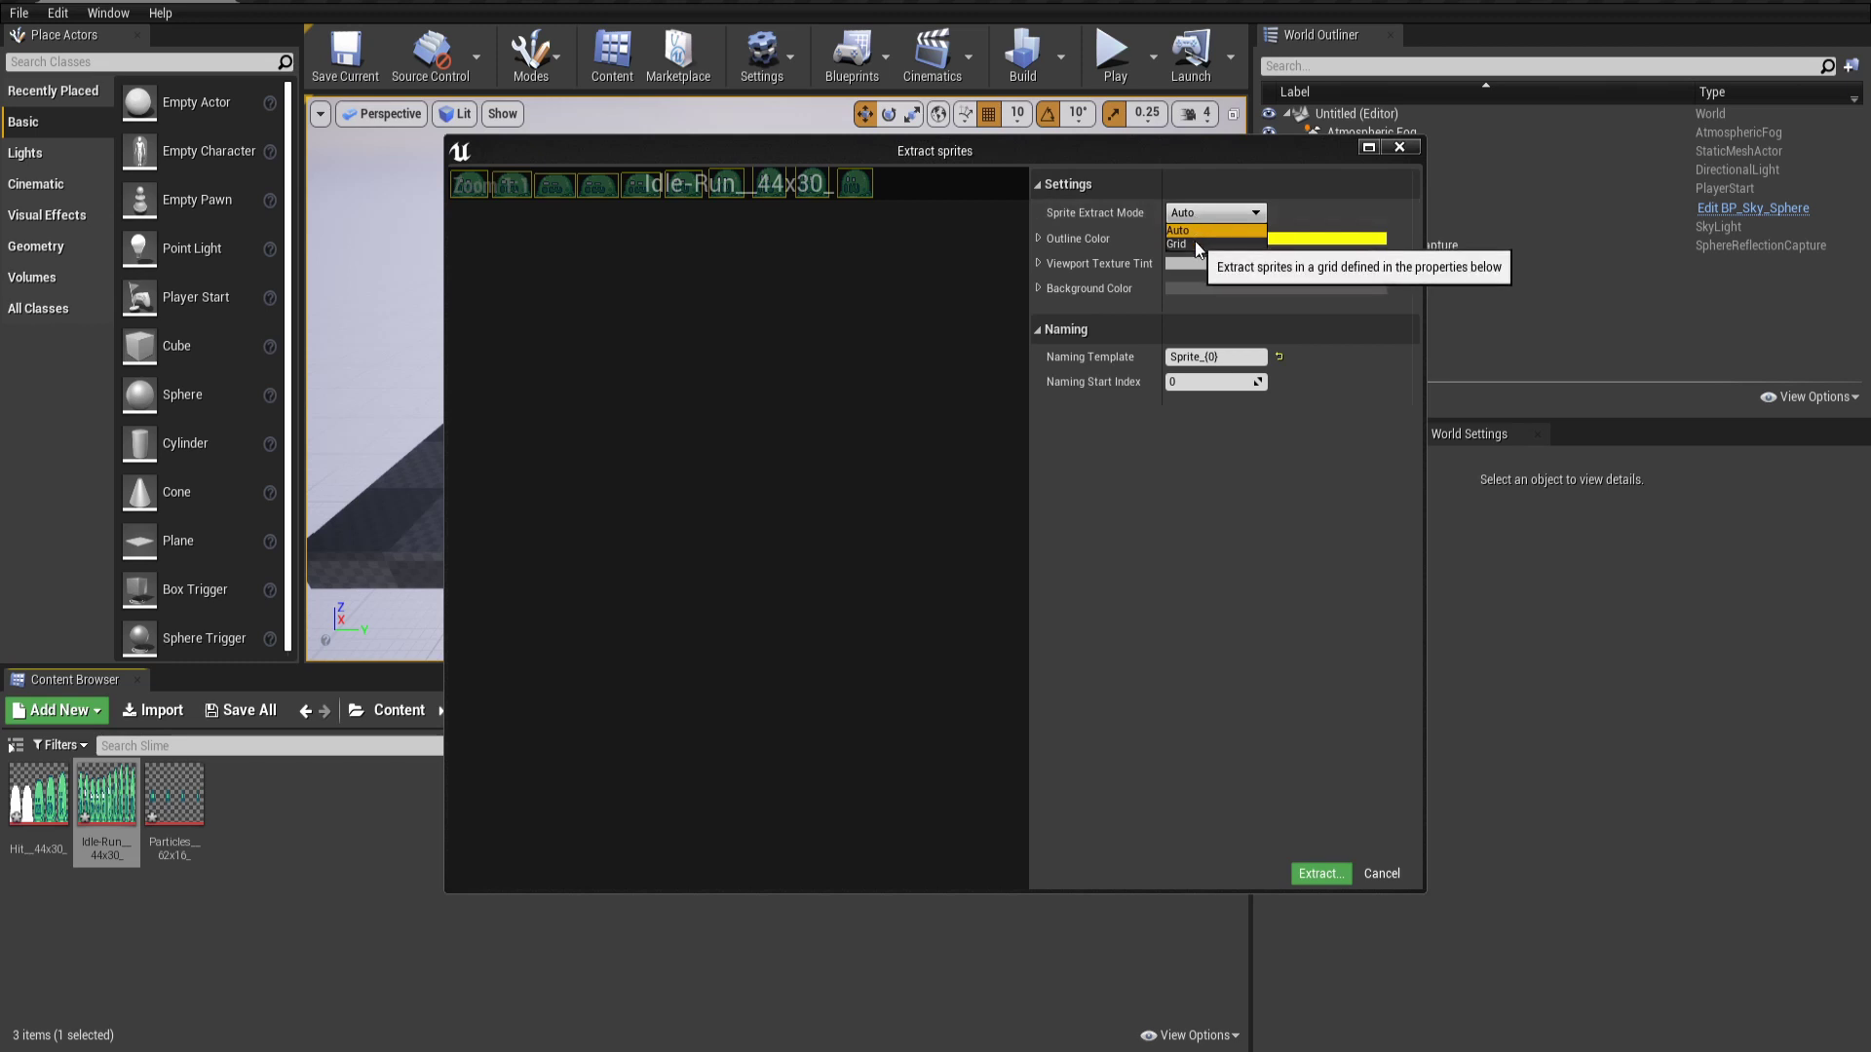
click(1195, 244)
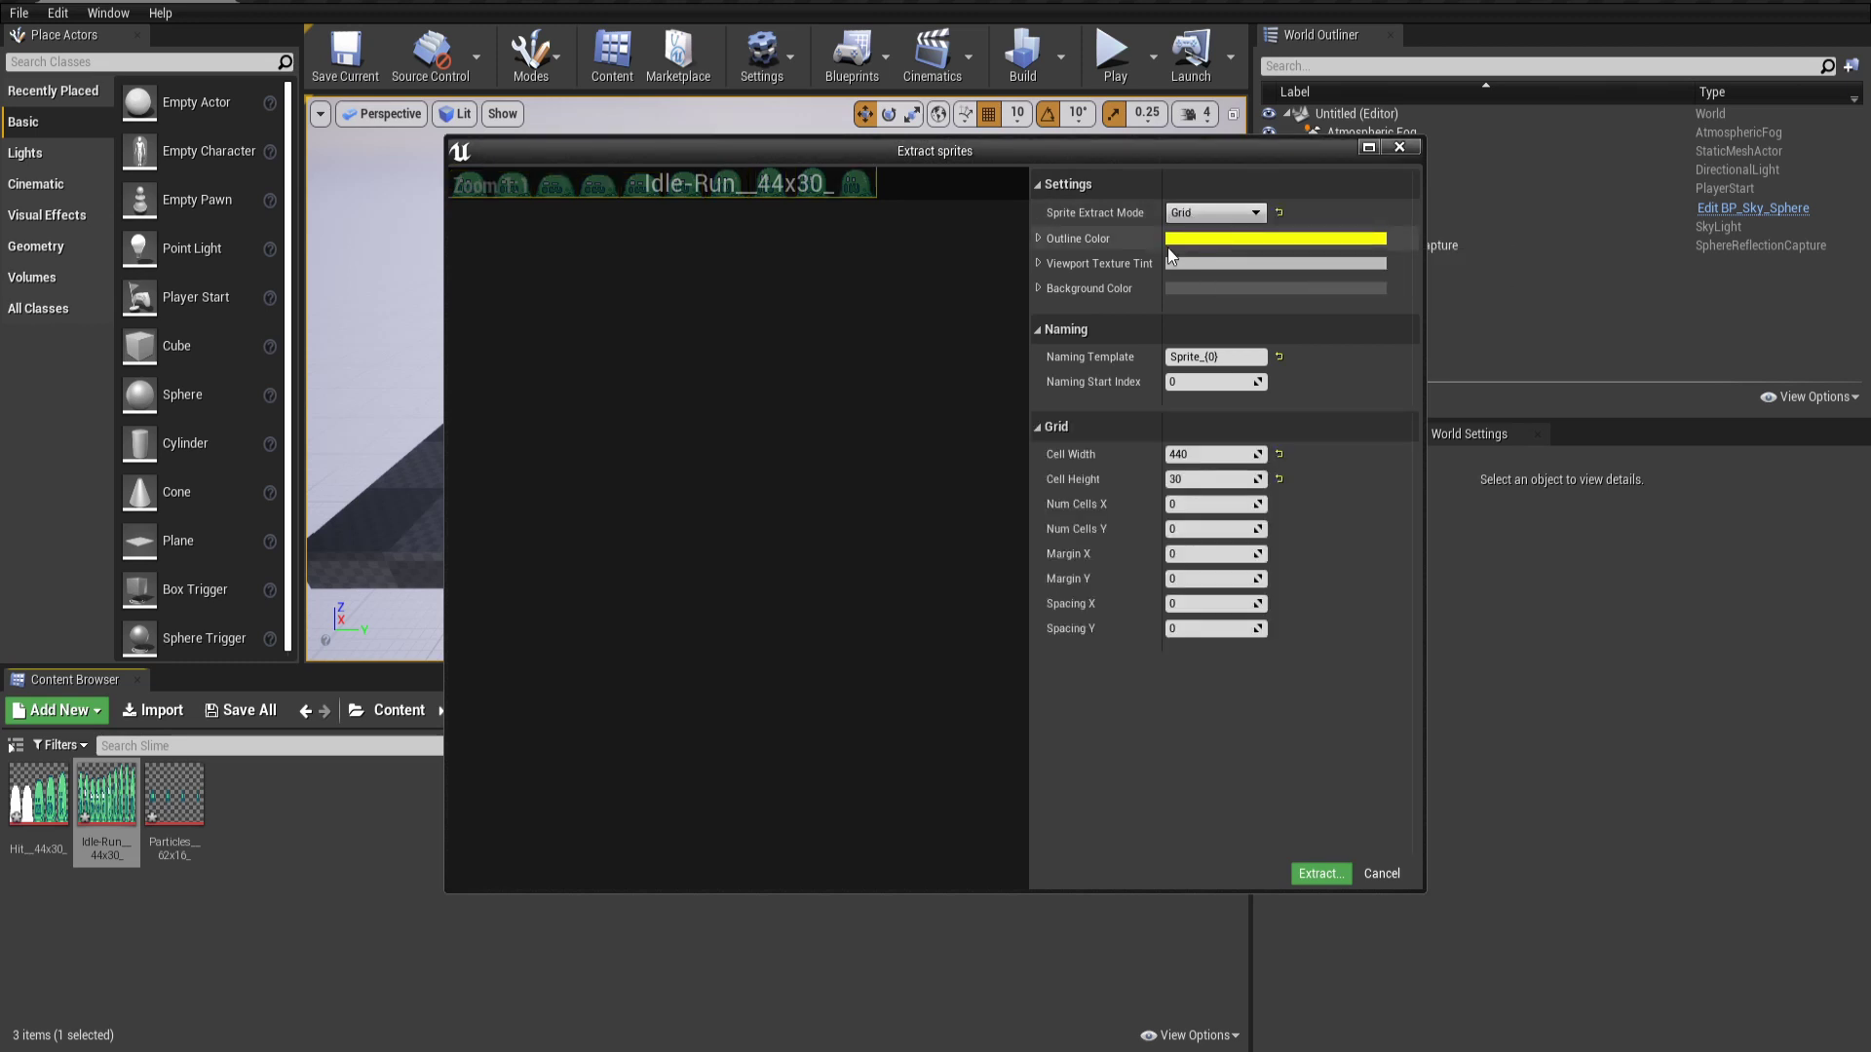
click(1210, 454)
text(44)
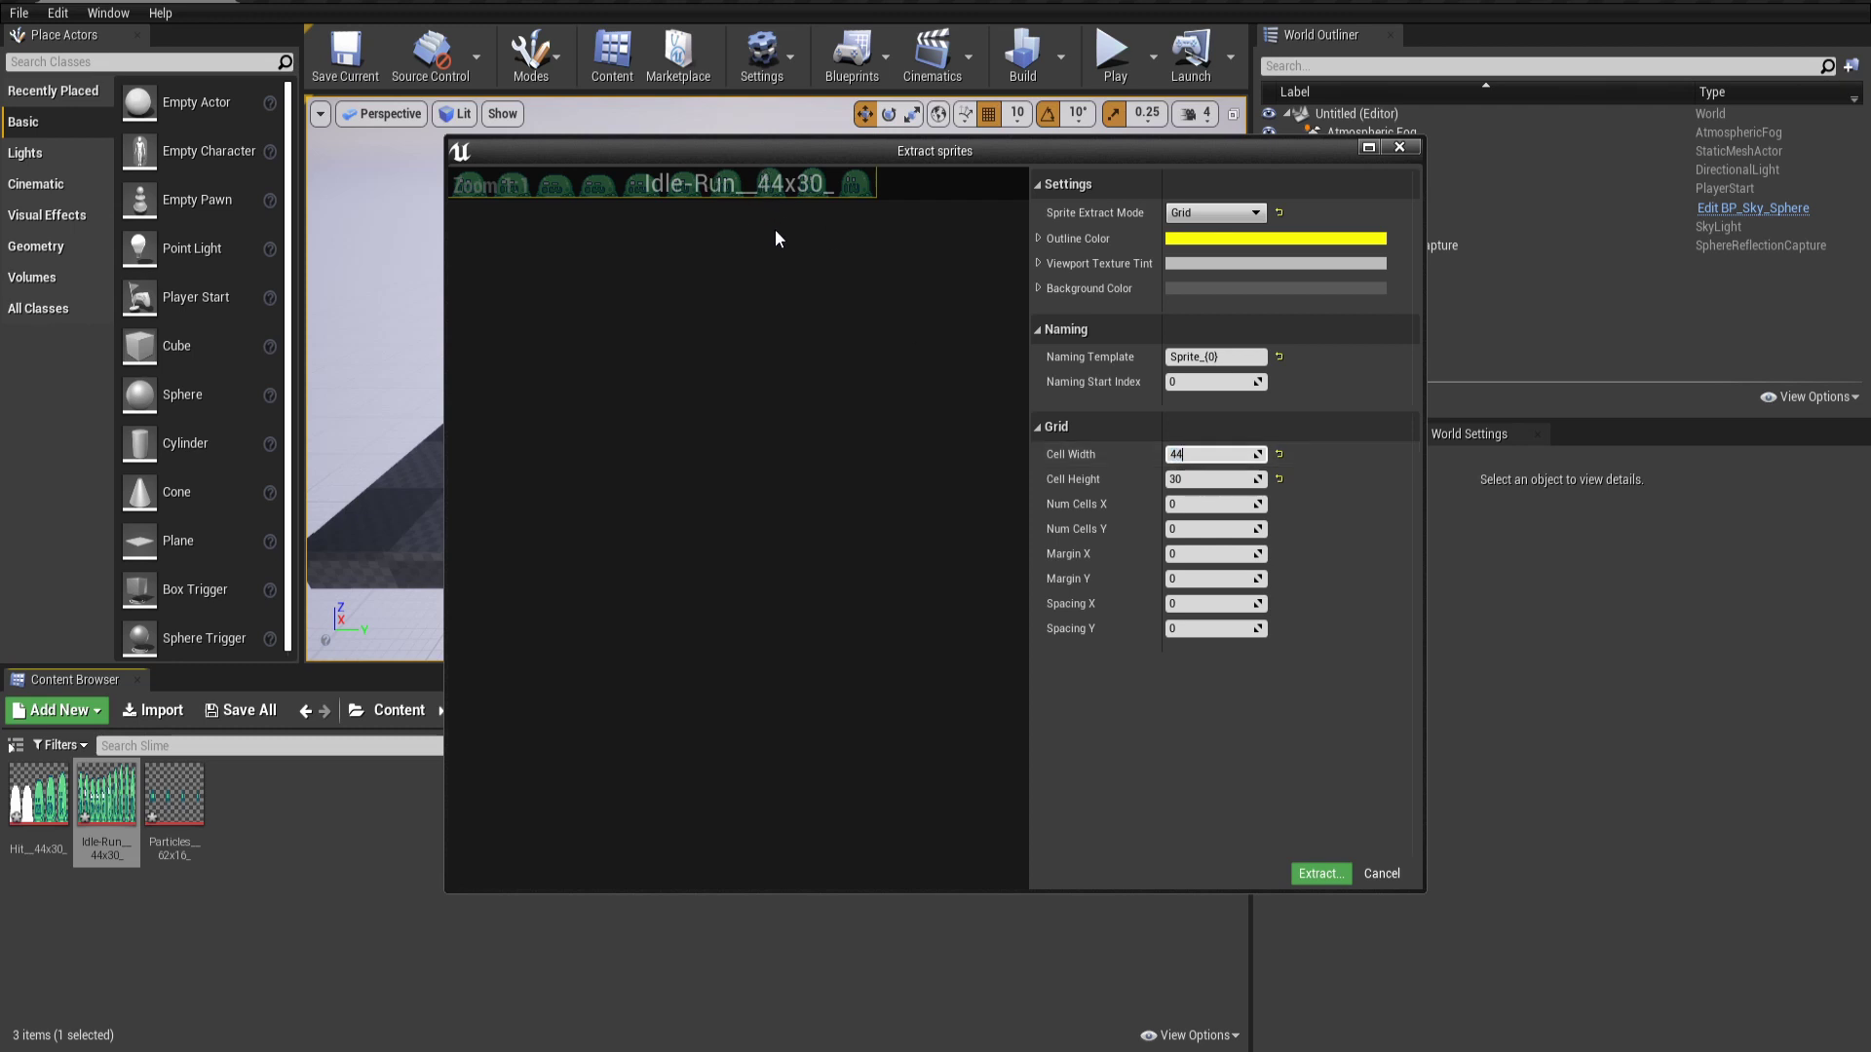
key(Tab)
key(Return)
click(1175, 367)
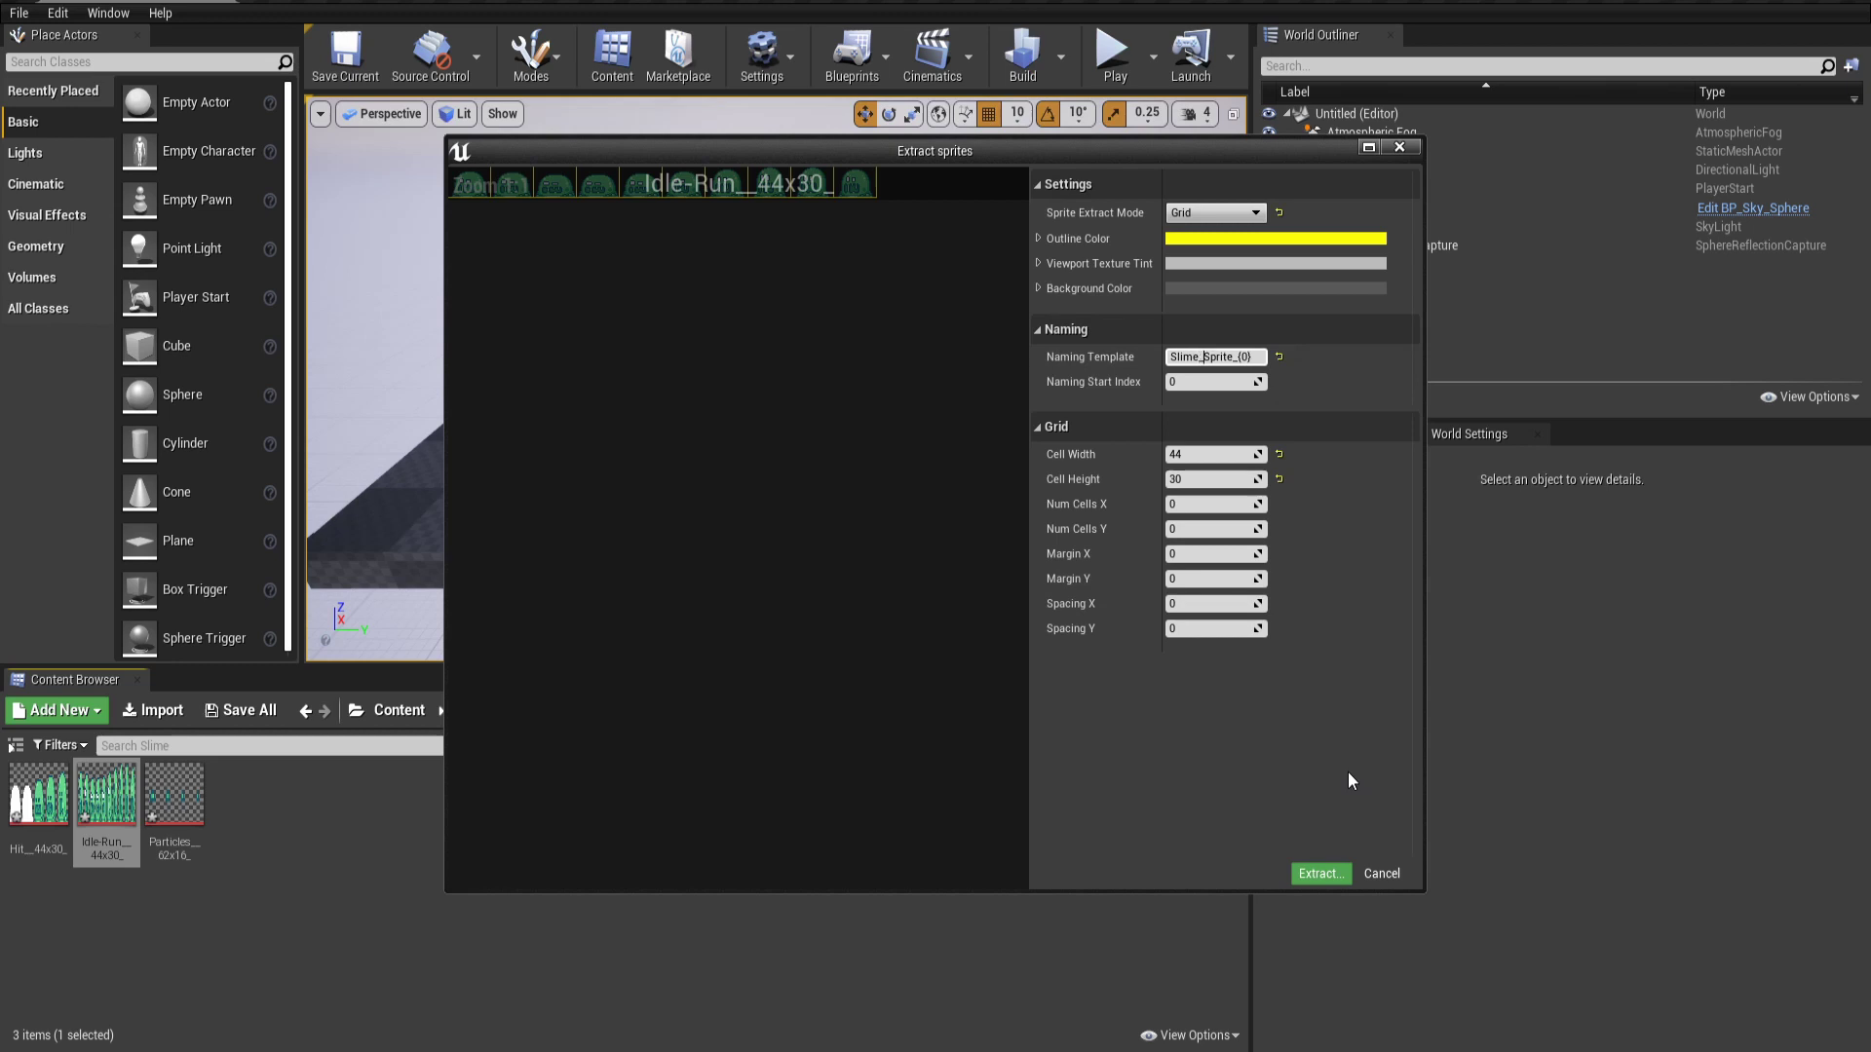
click(1253, 357)
Extract the ten sprites and create a Paper Flipbook named Slime_Run
click(1320, 873)
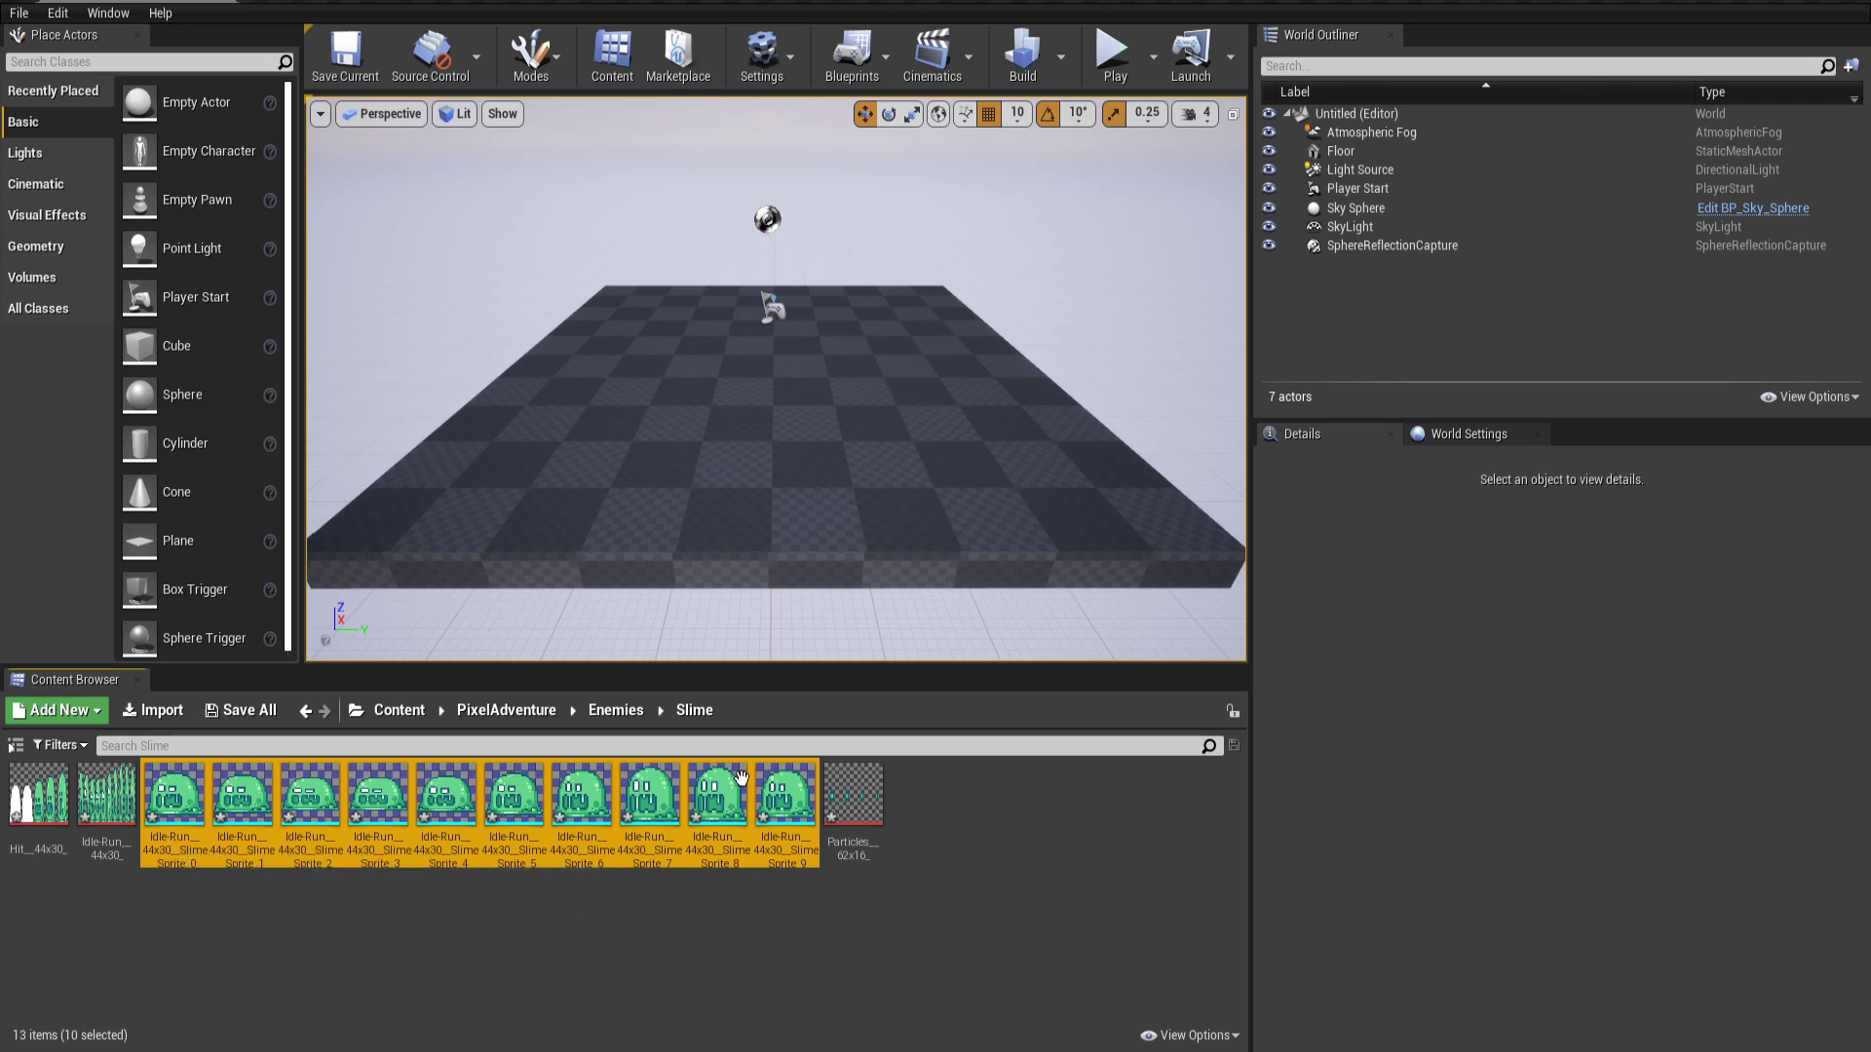
click(988, 877)
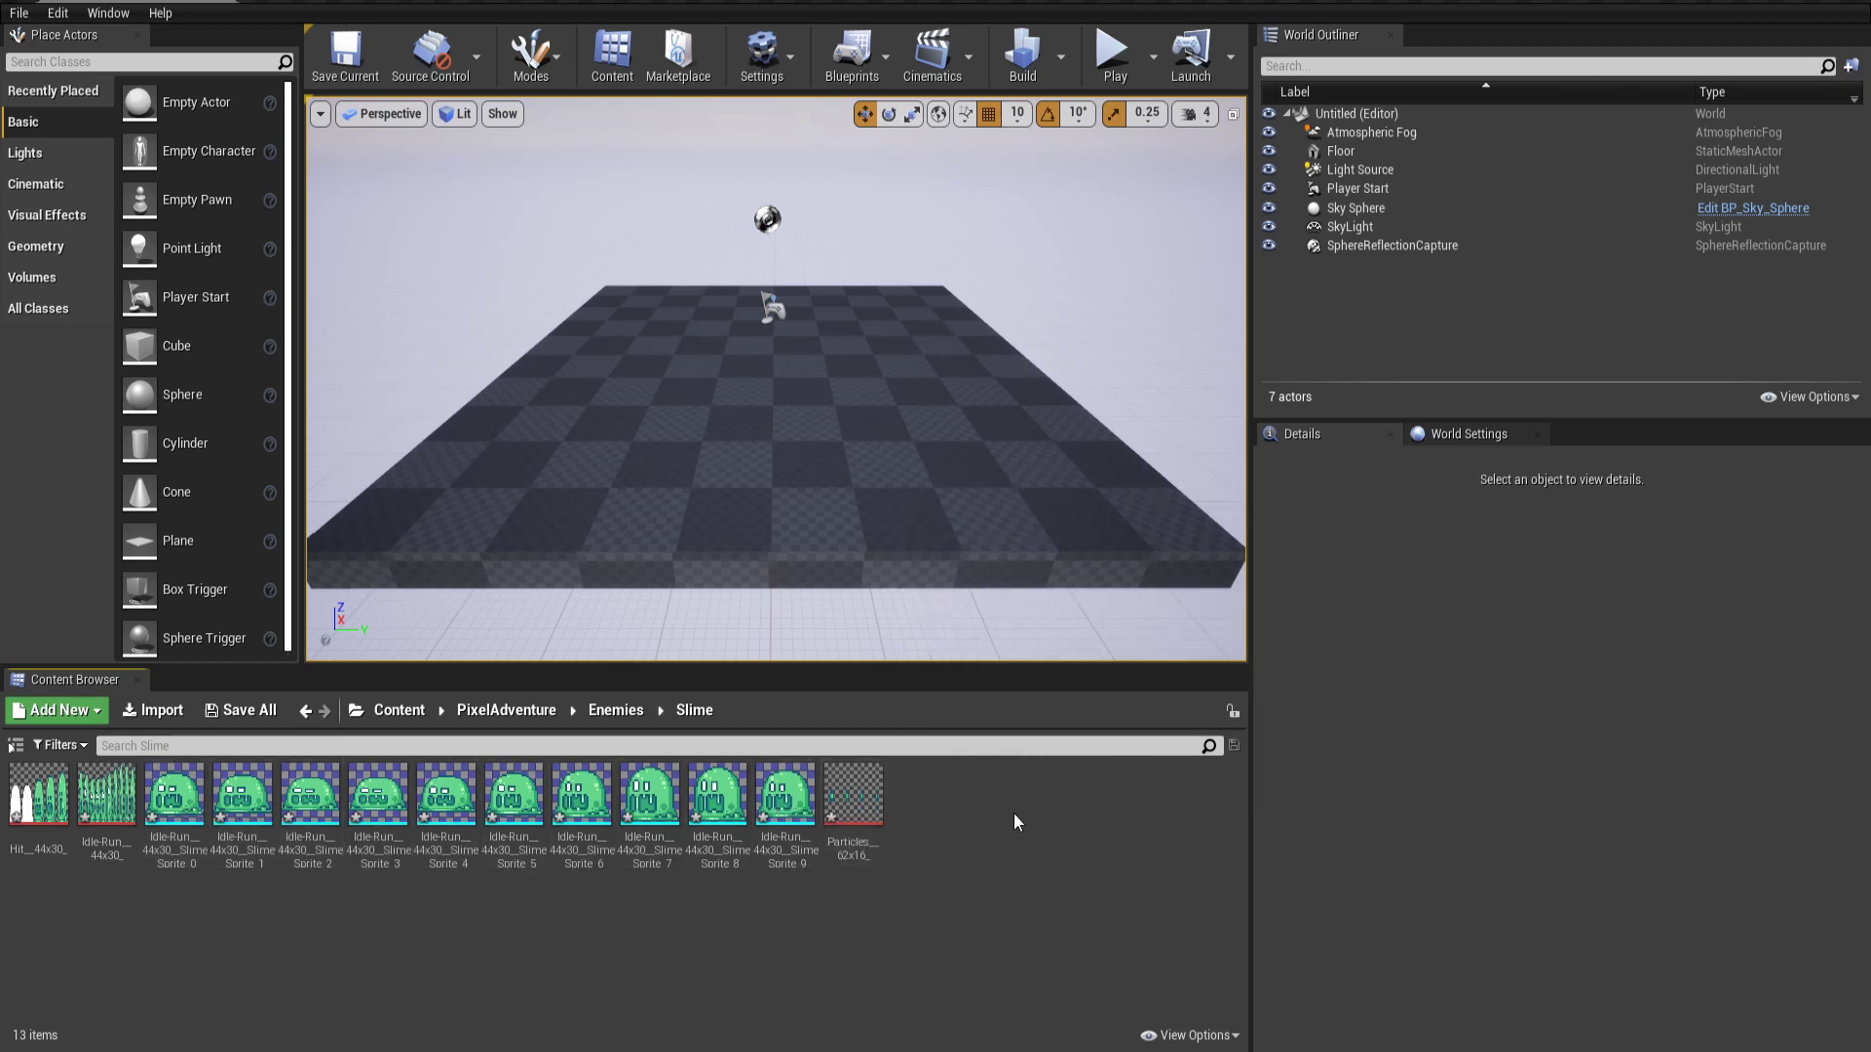
right_click(942, 817)
mouse_move(975, 731)
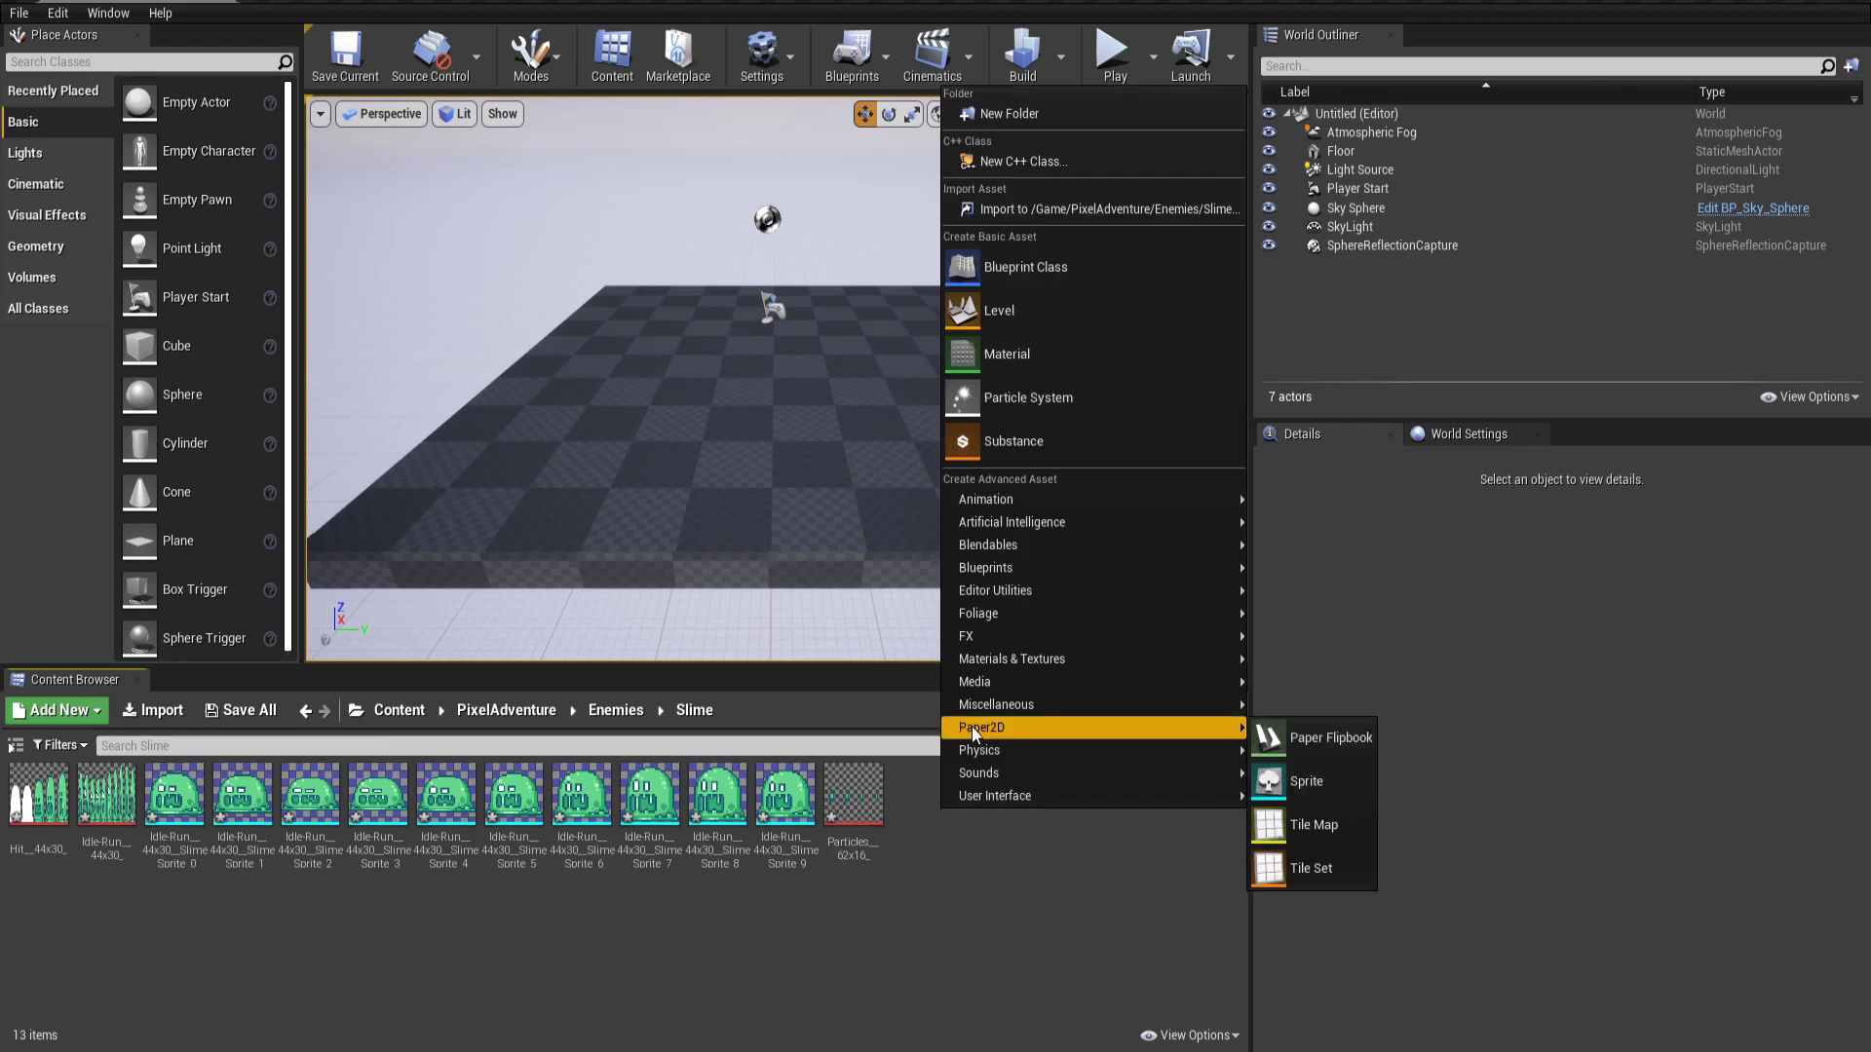
click(1273, 739)
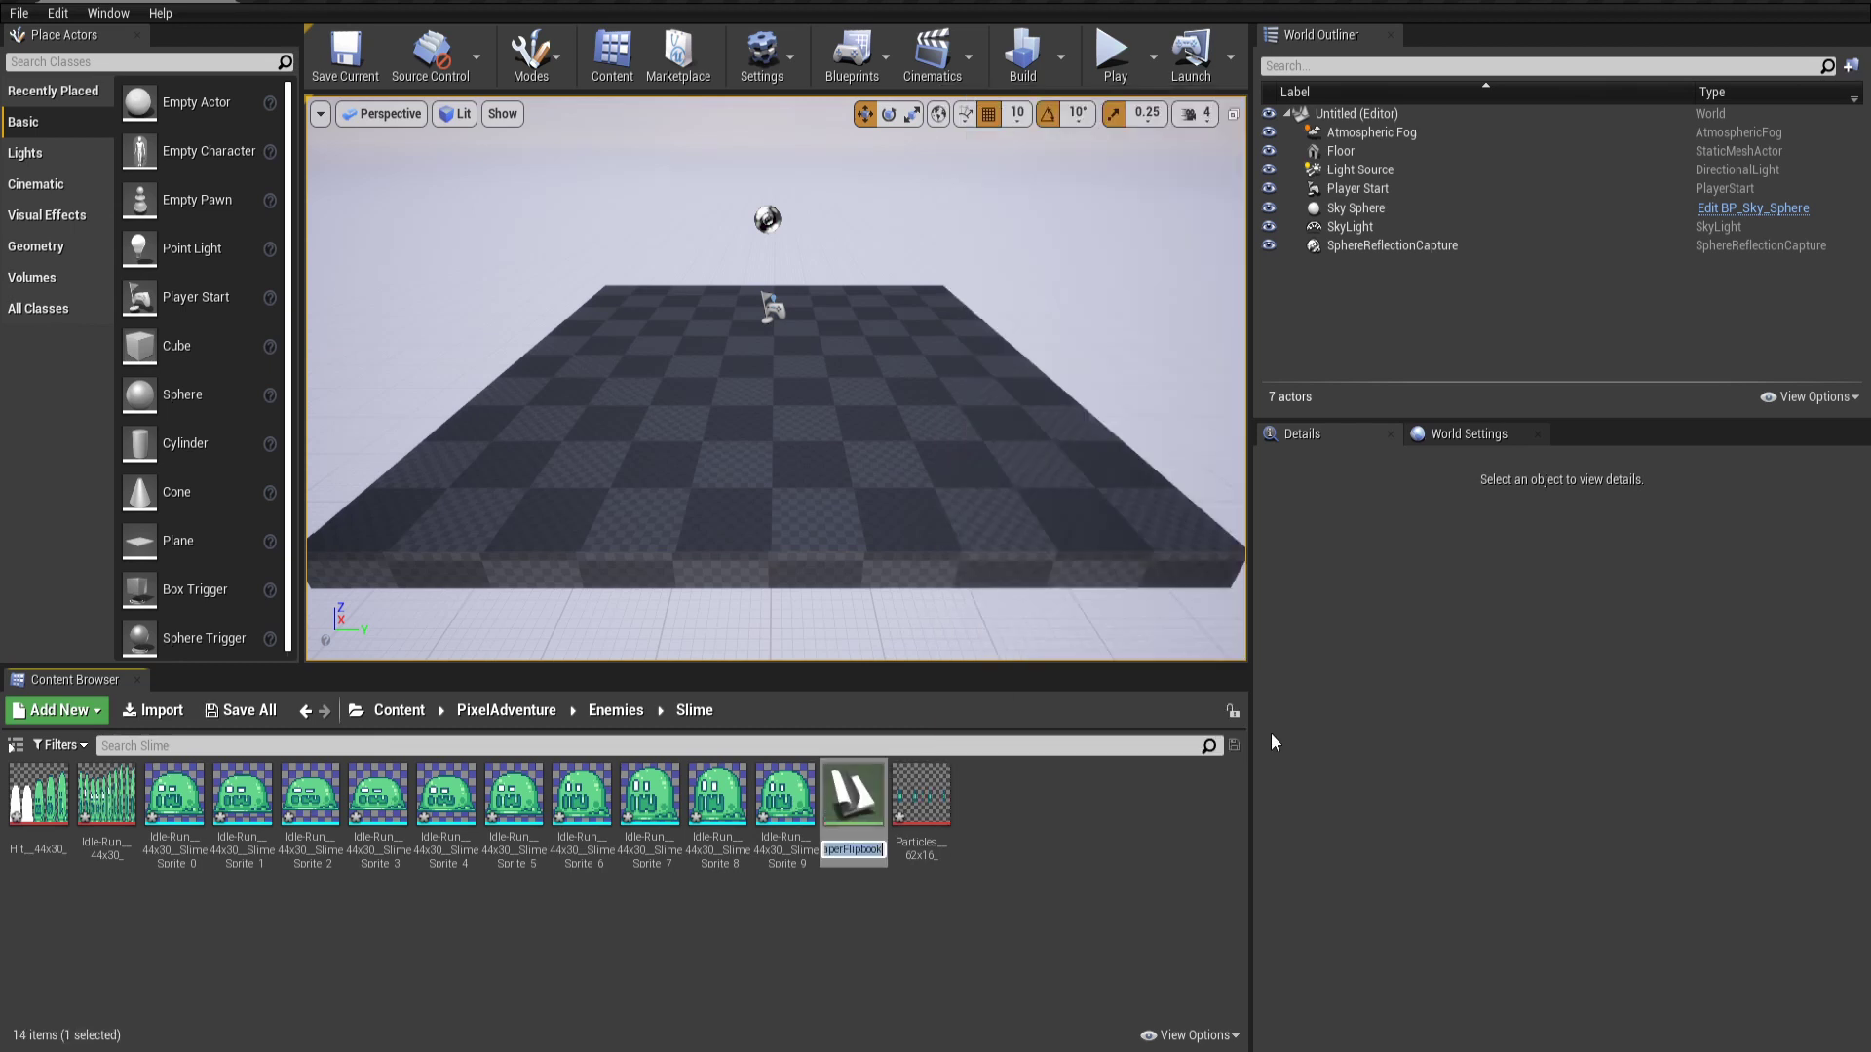
text(Slime_Run)
key(Return)
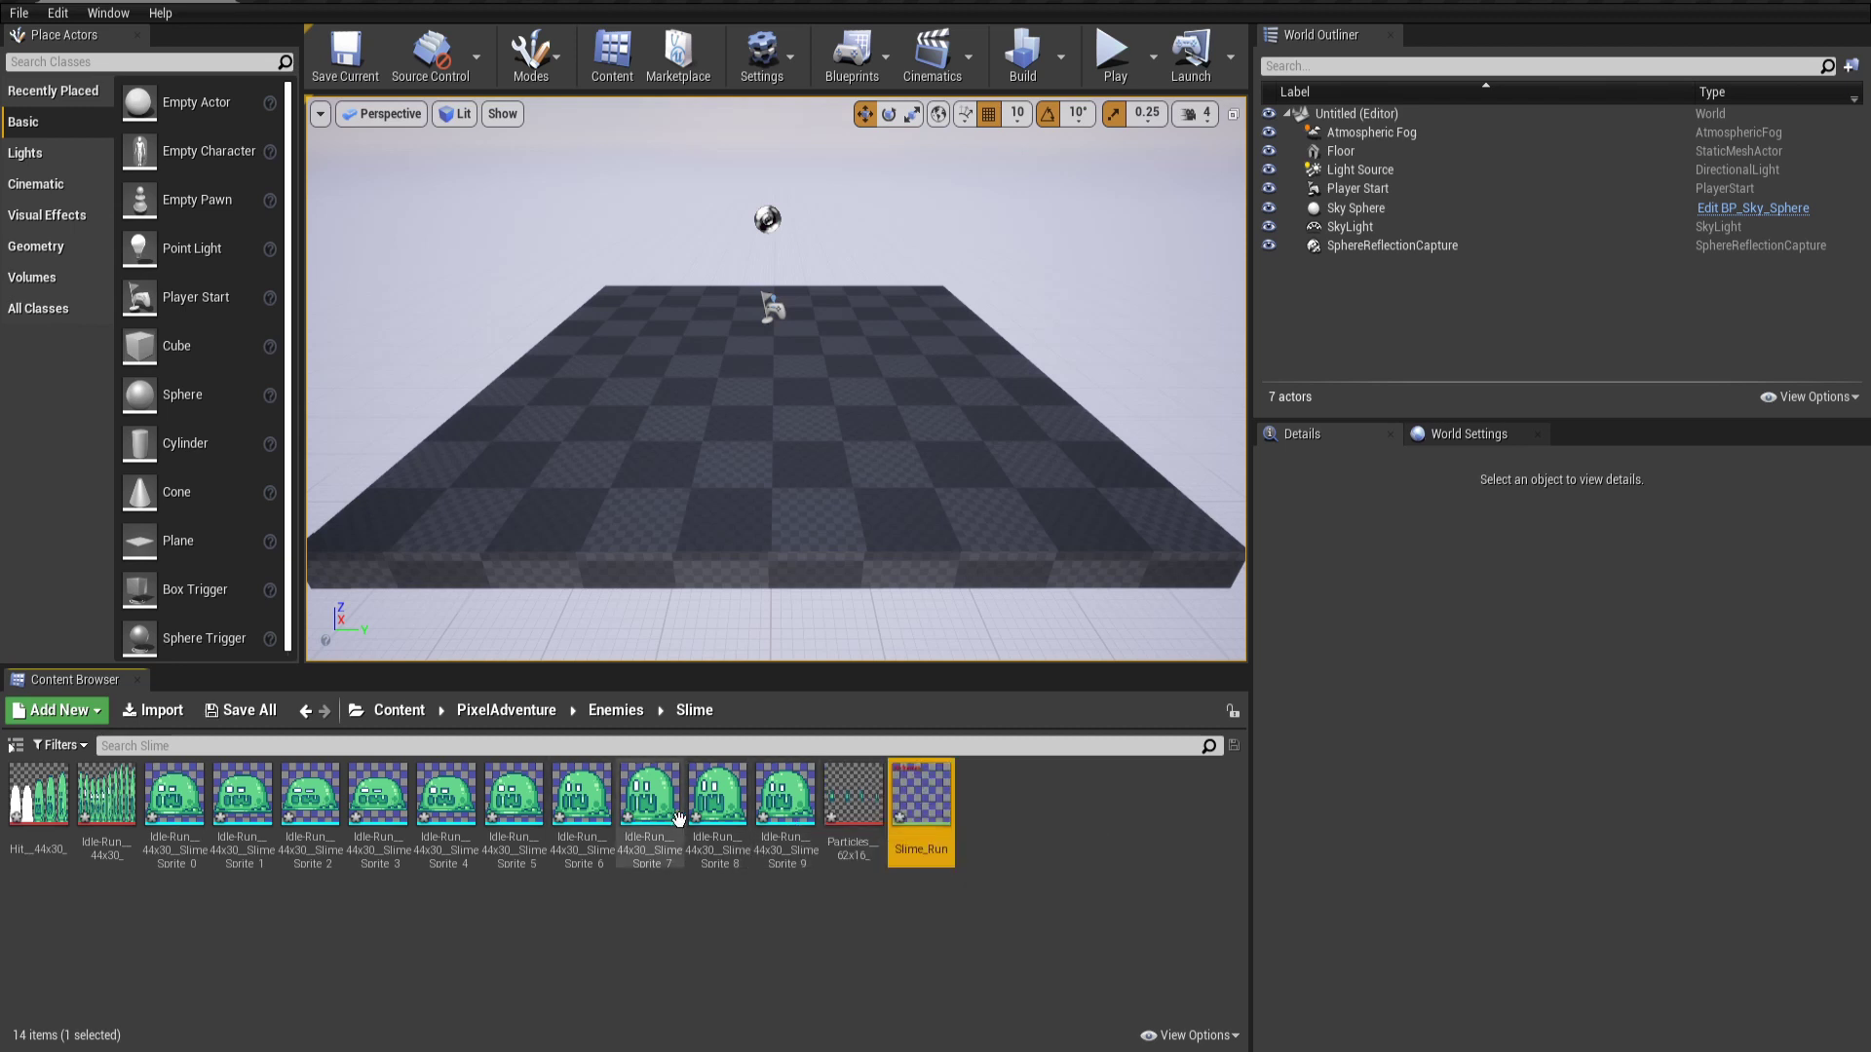
Add sprites 0–9 as Slime_Run key frames and set Frames Per Second to 20
double_click(938, 799)
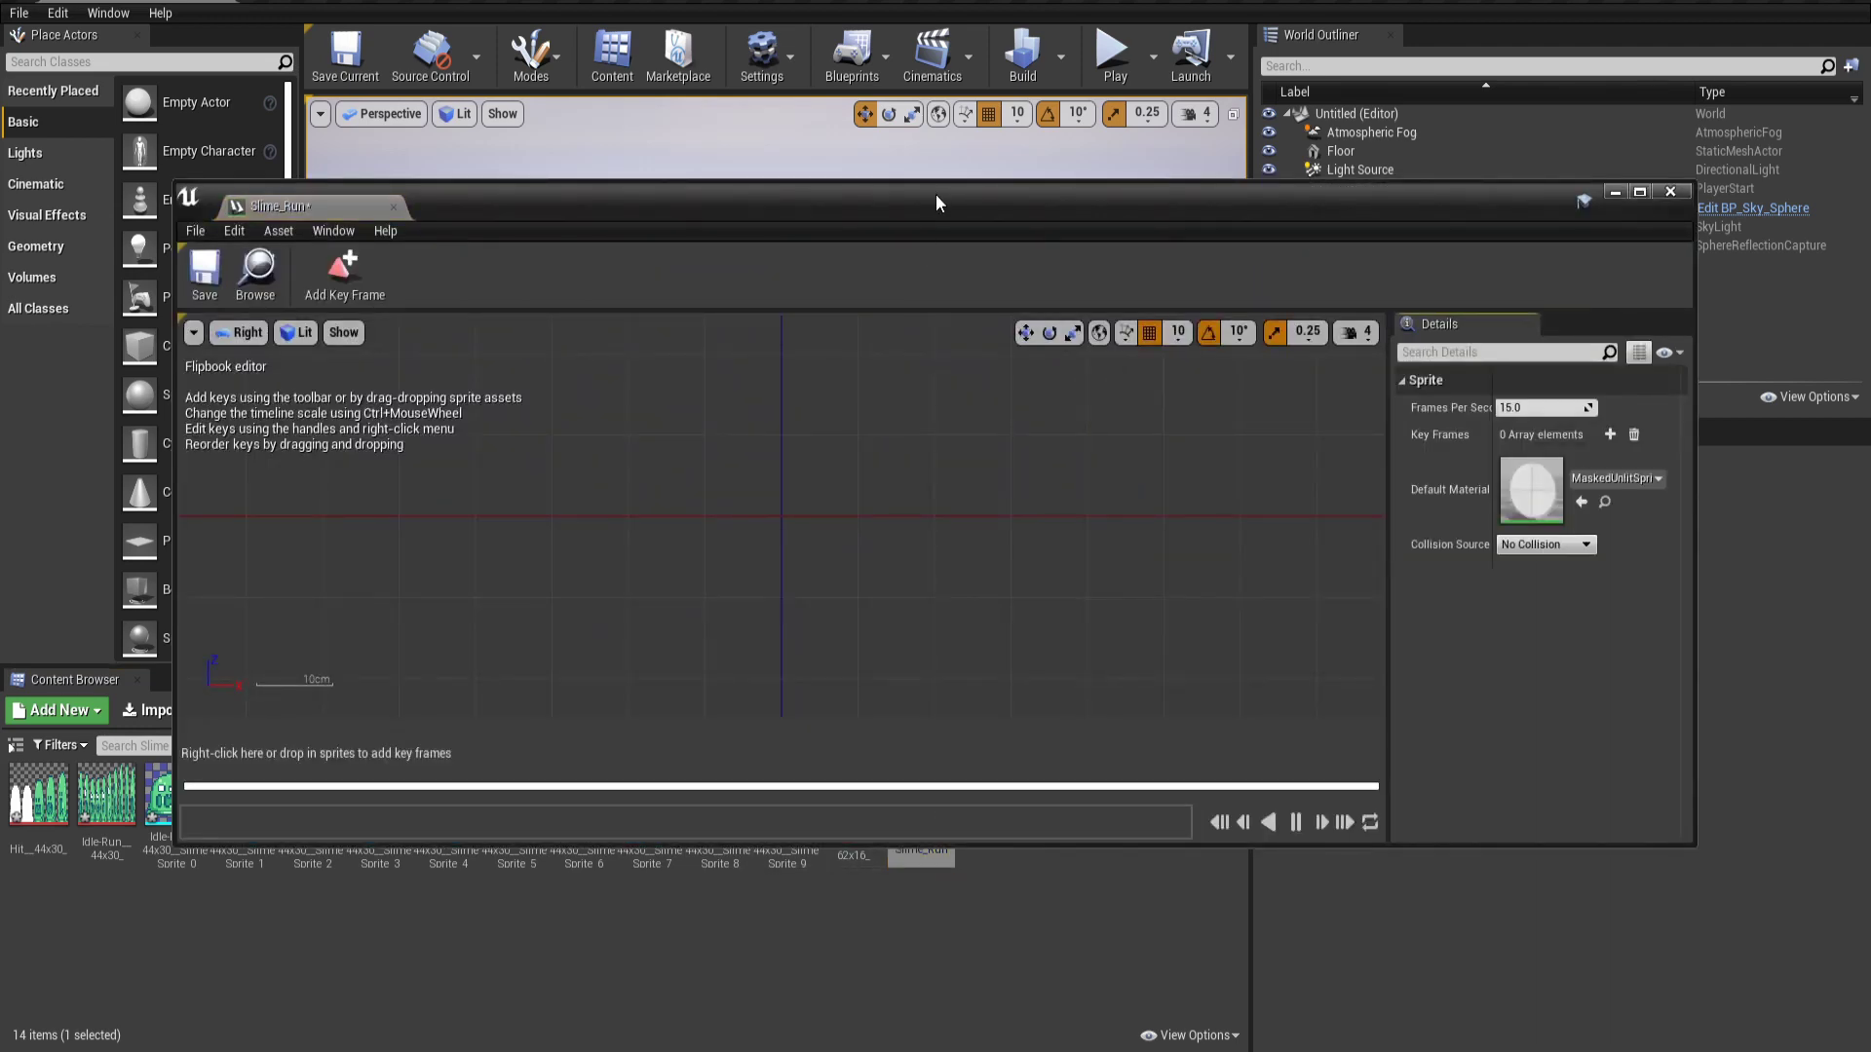
drag(931, 198, 942, 73)
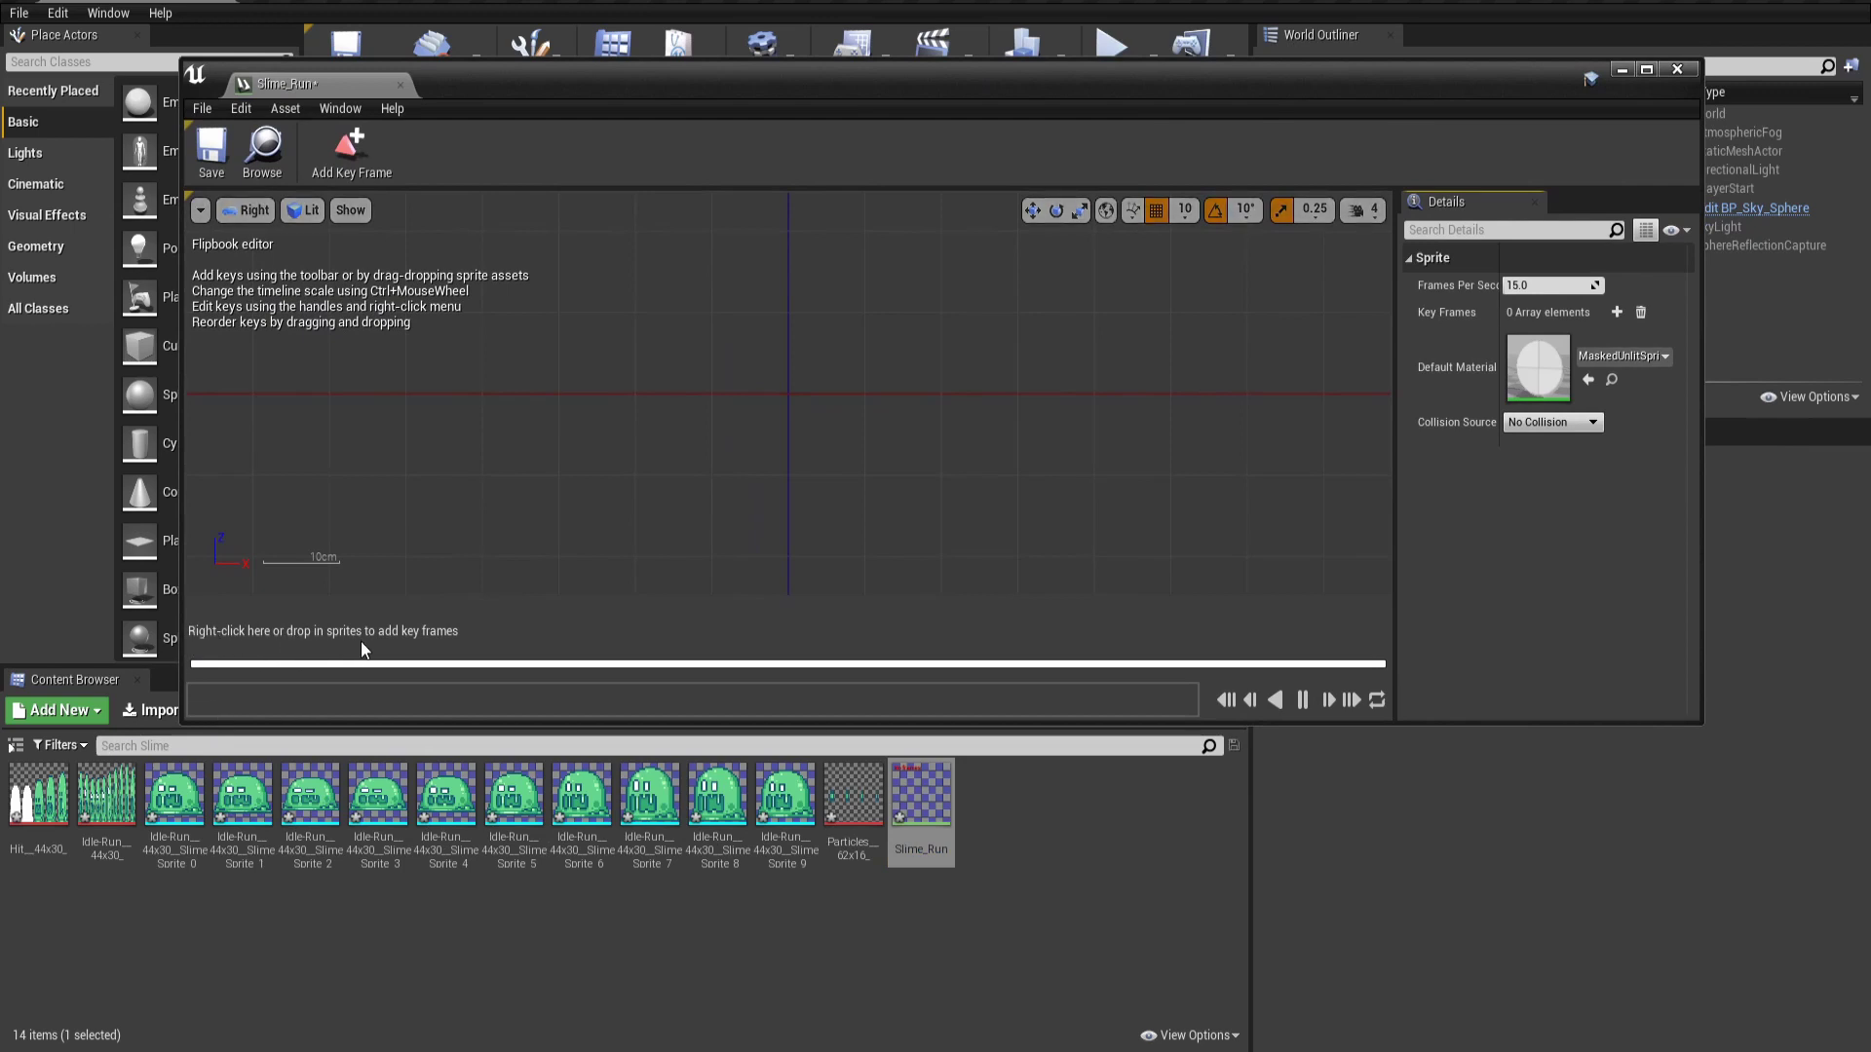
click(182, 785)
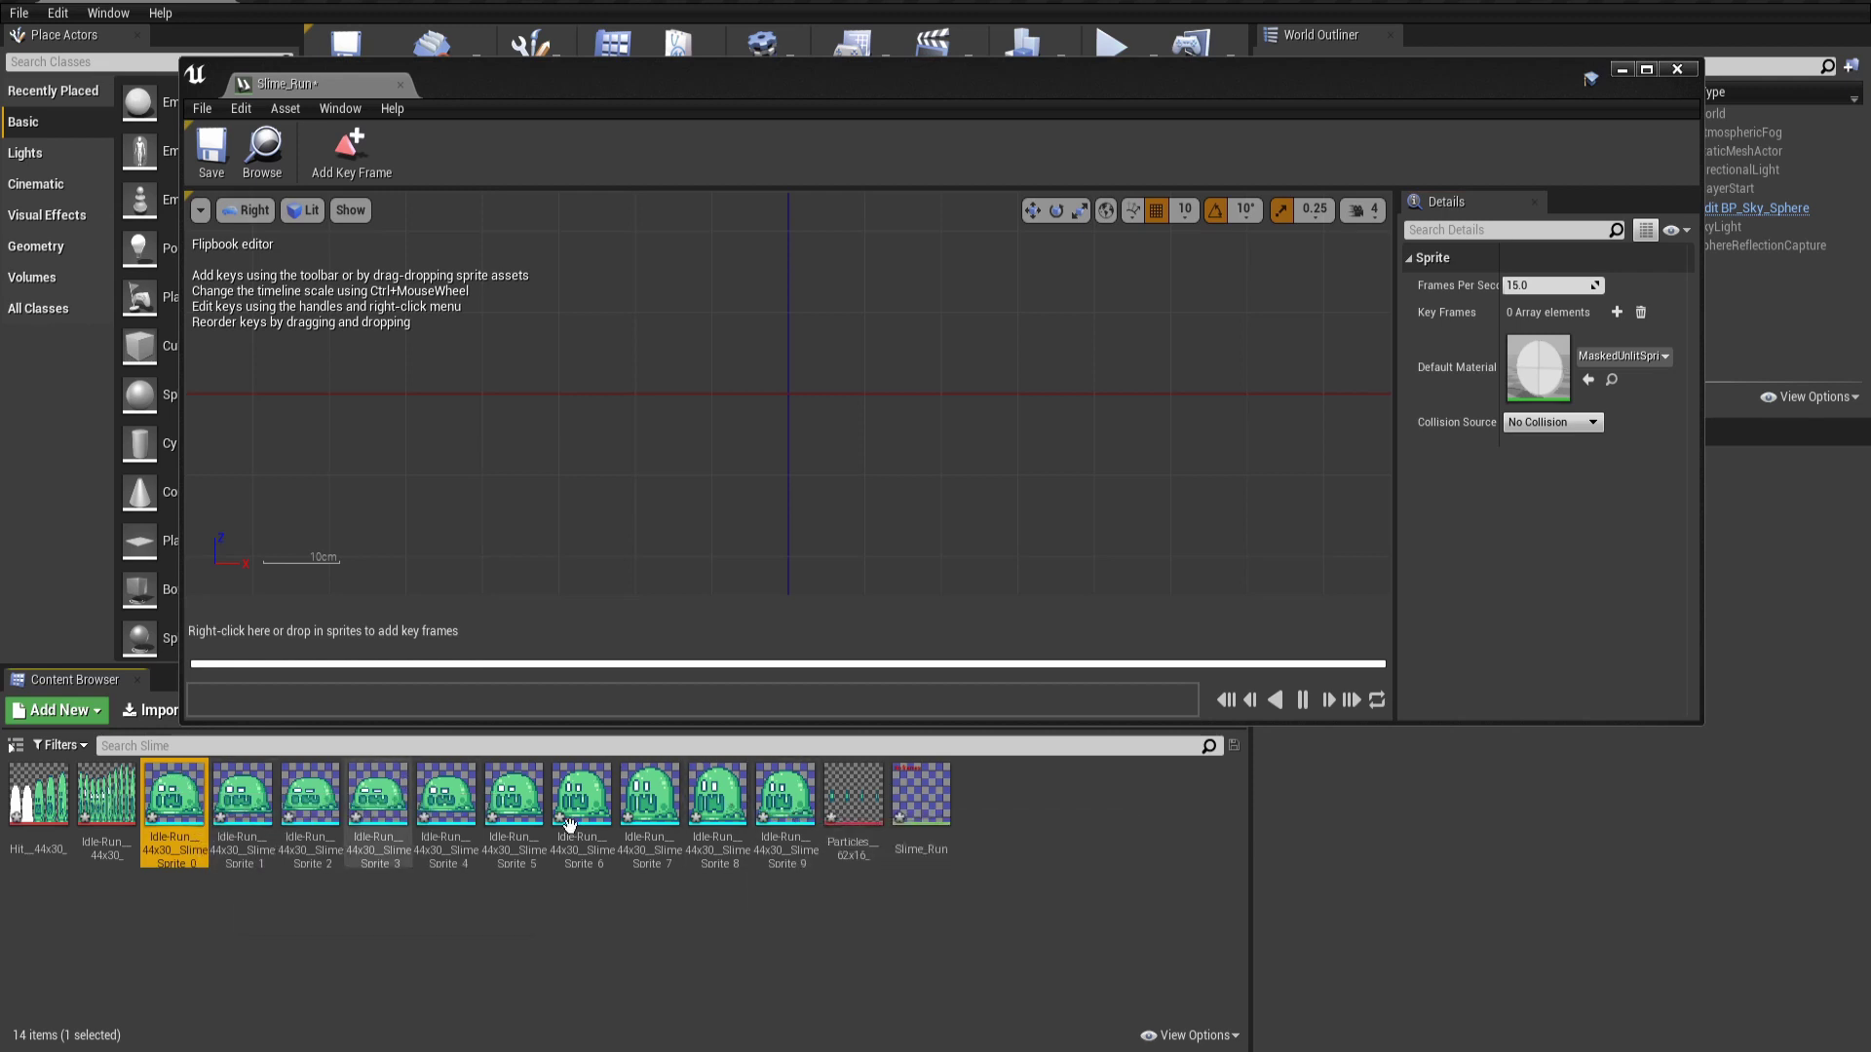
shift+click(784, 809)
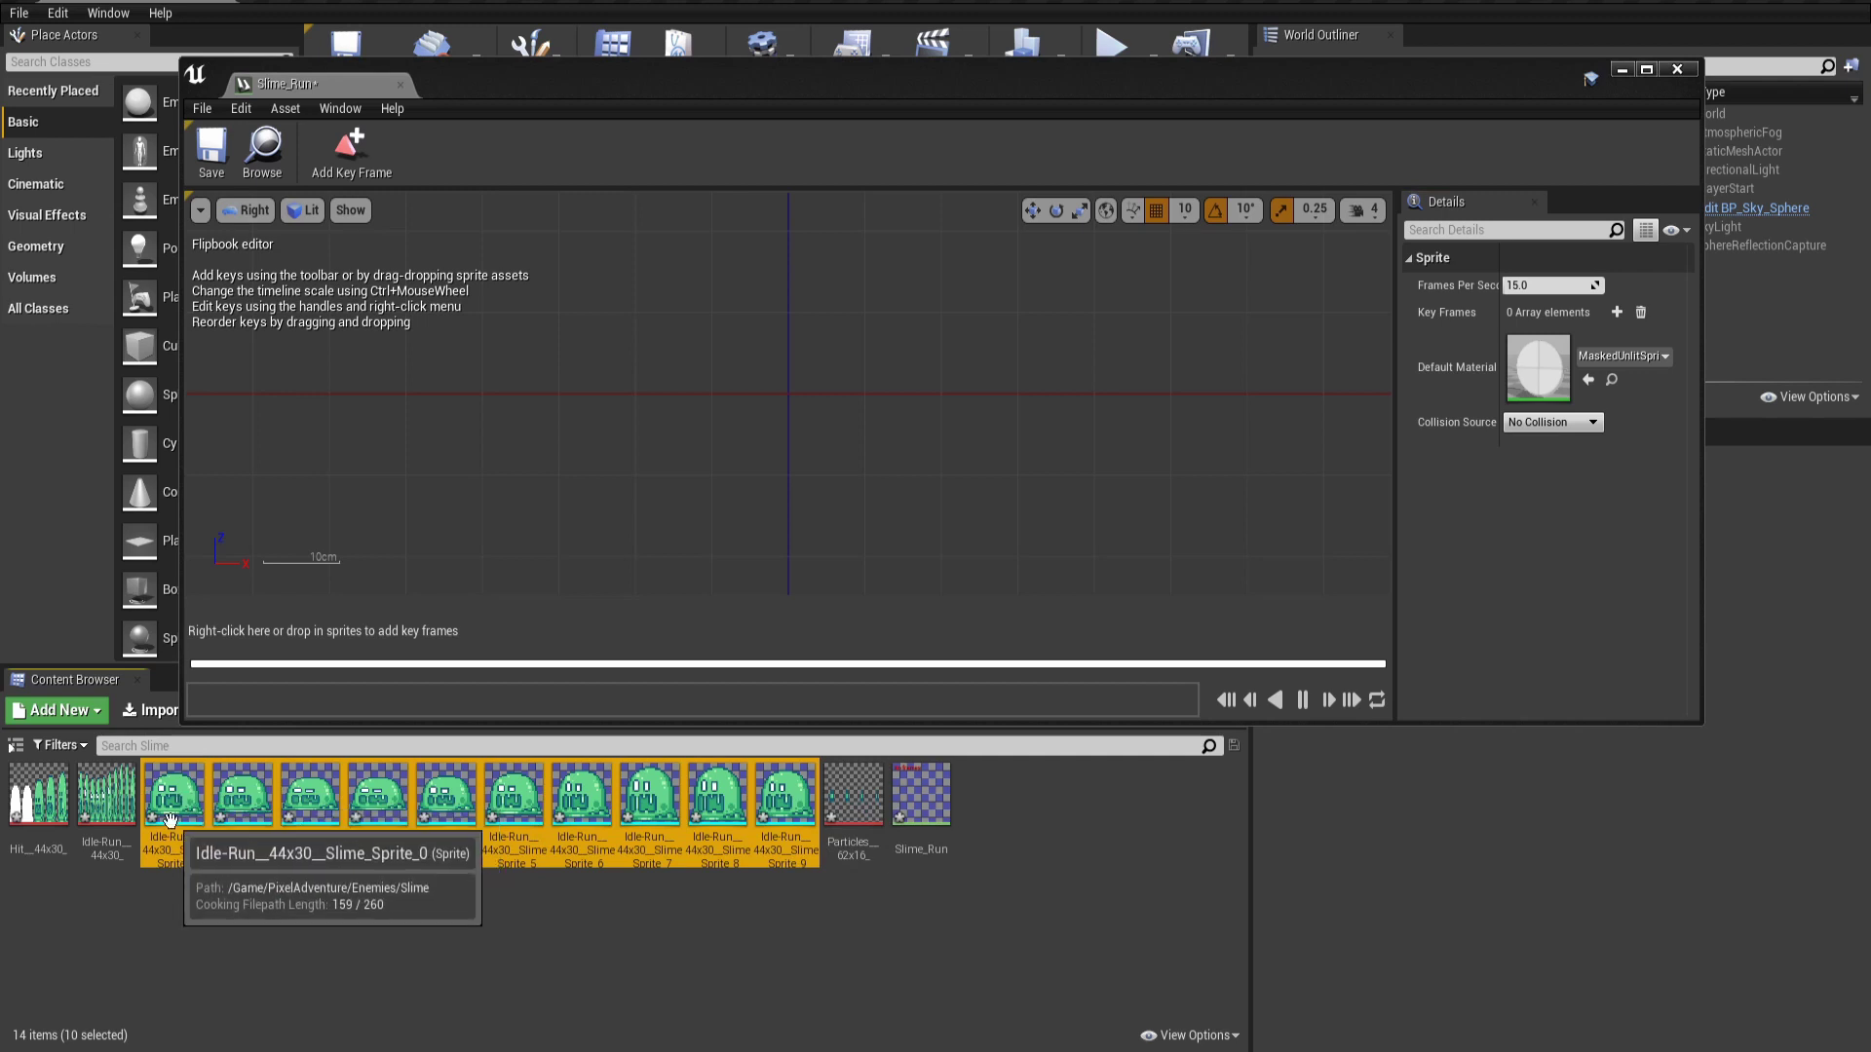
drag(180, 799, 454, 635)
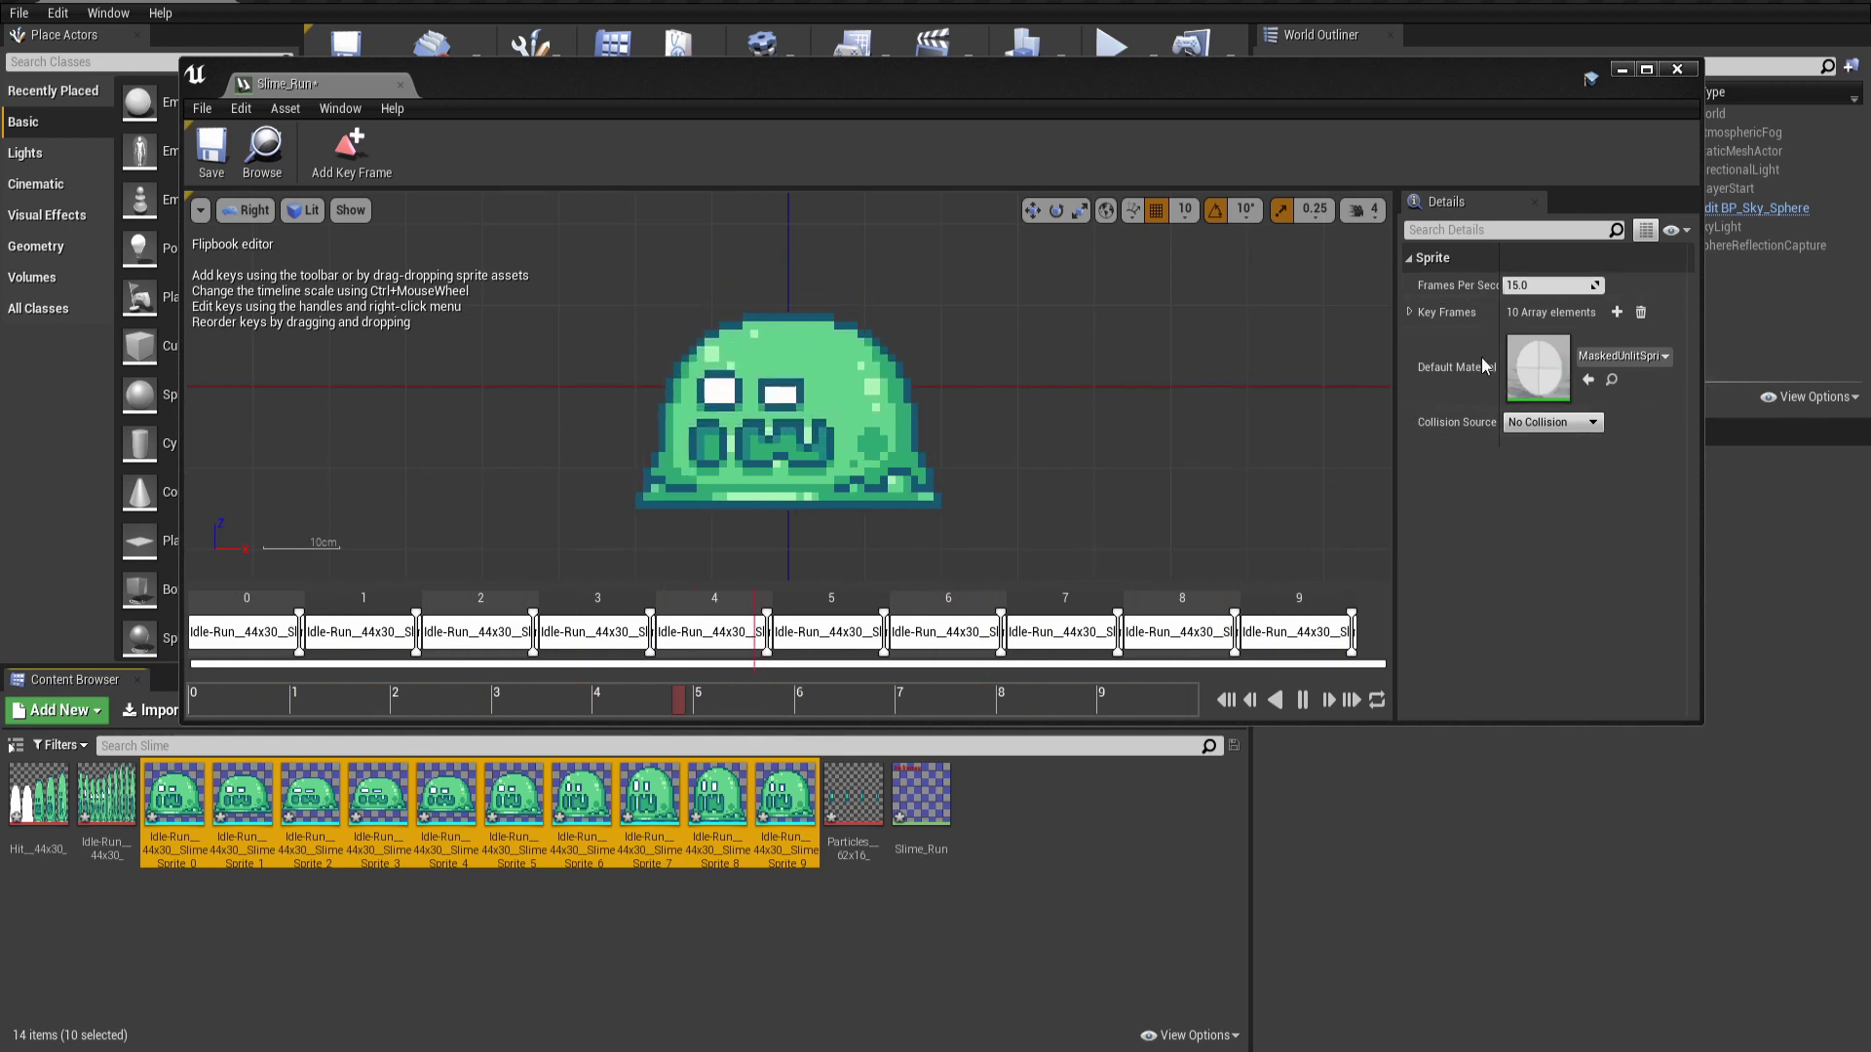
click(1530, 285)
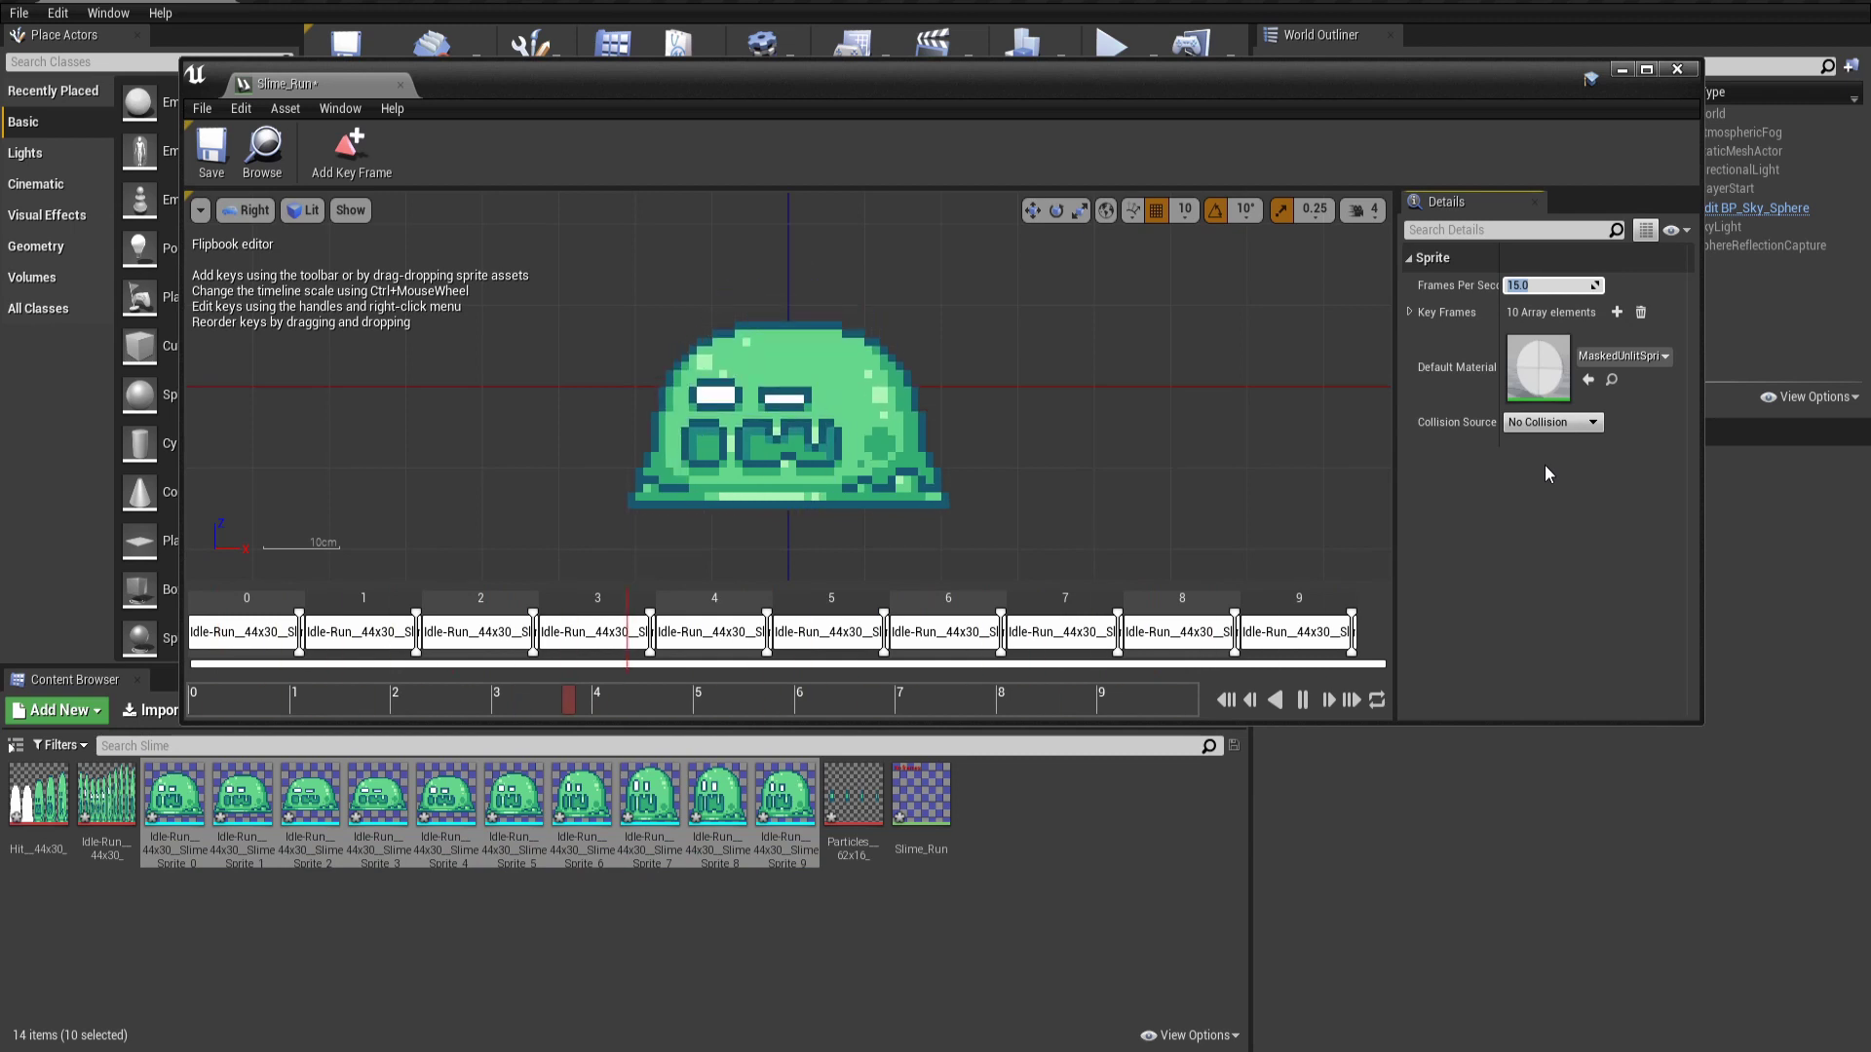
text(20)
key(Return)
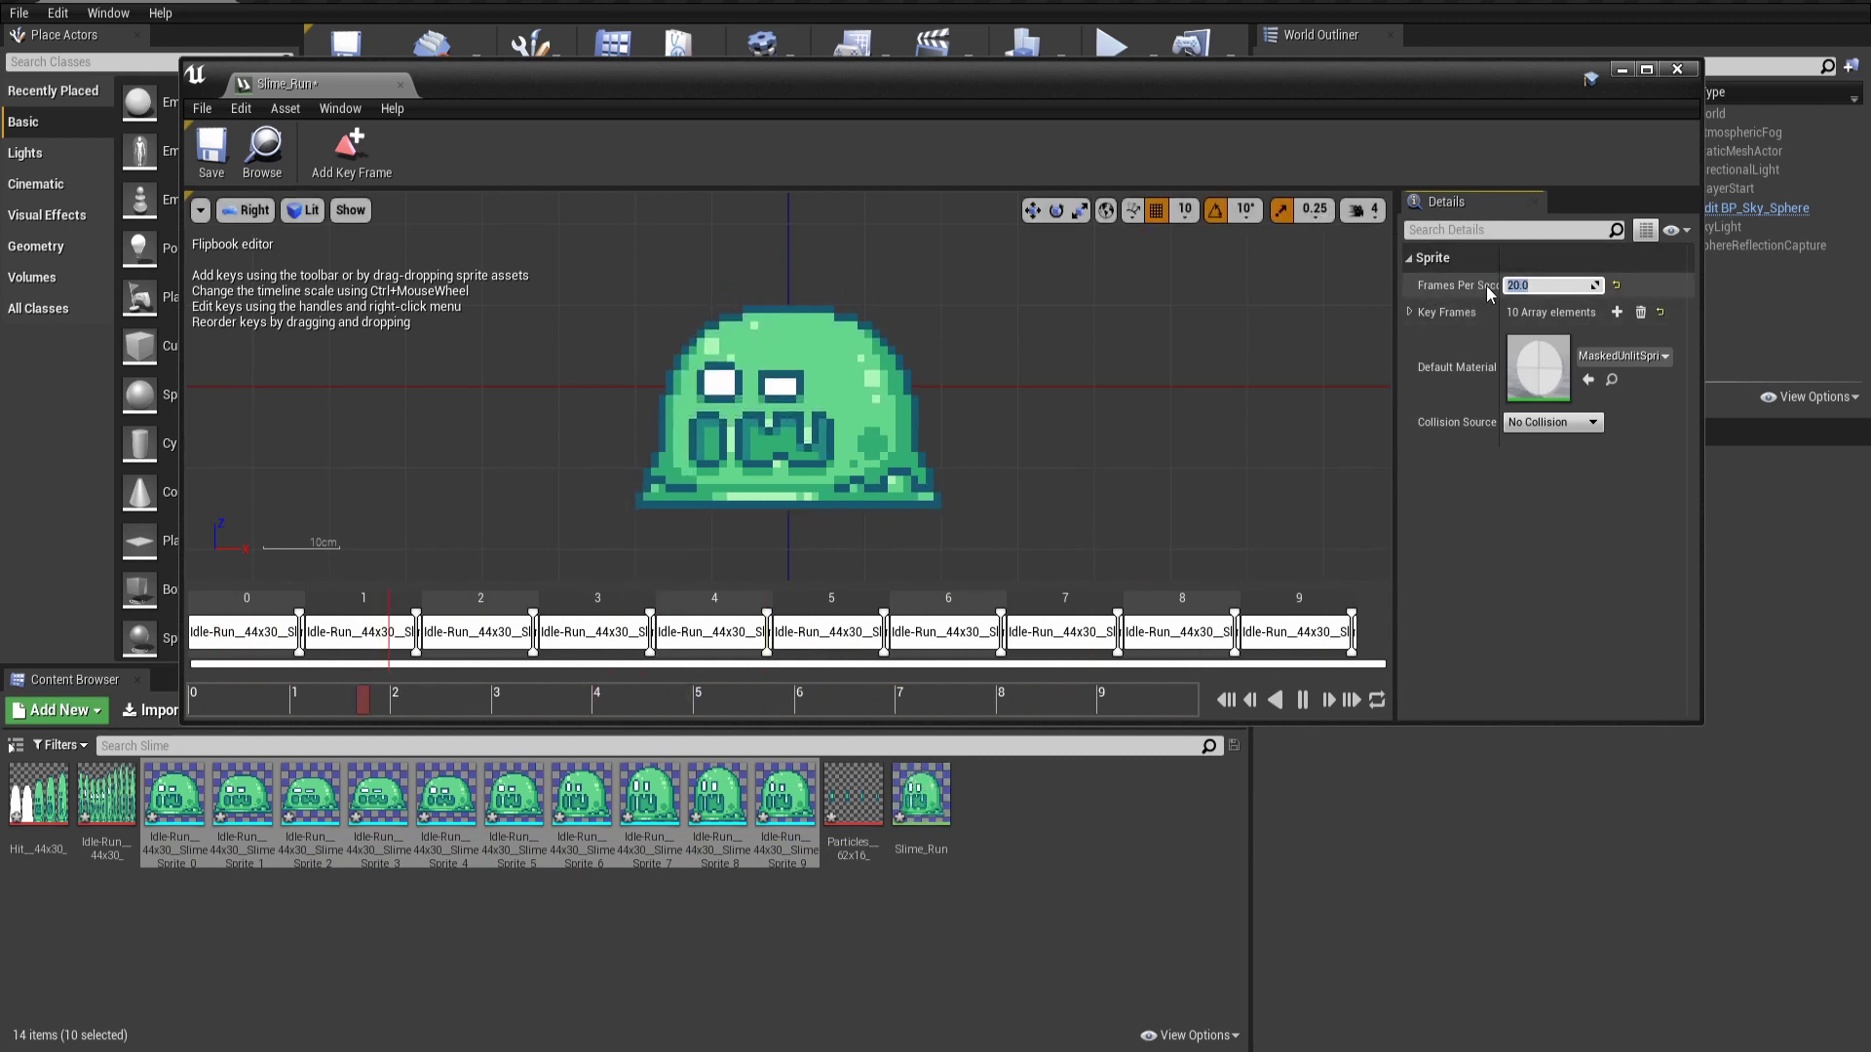
click(1499, 606)
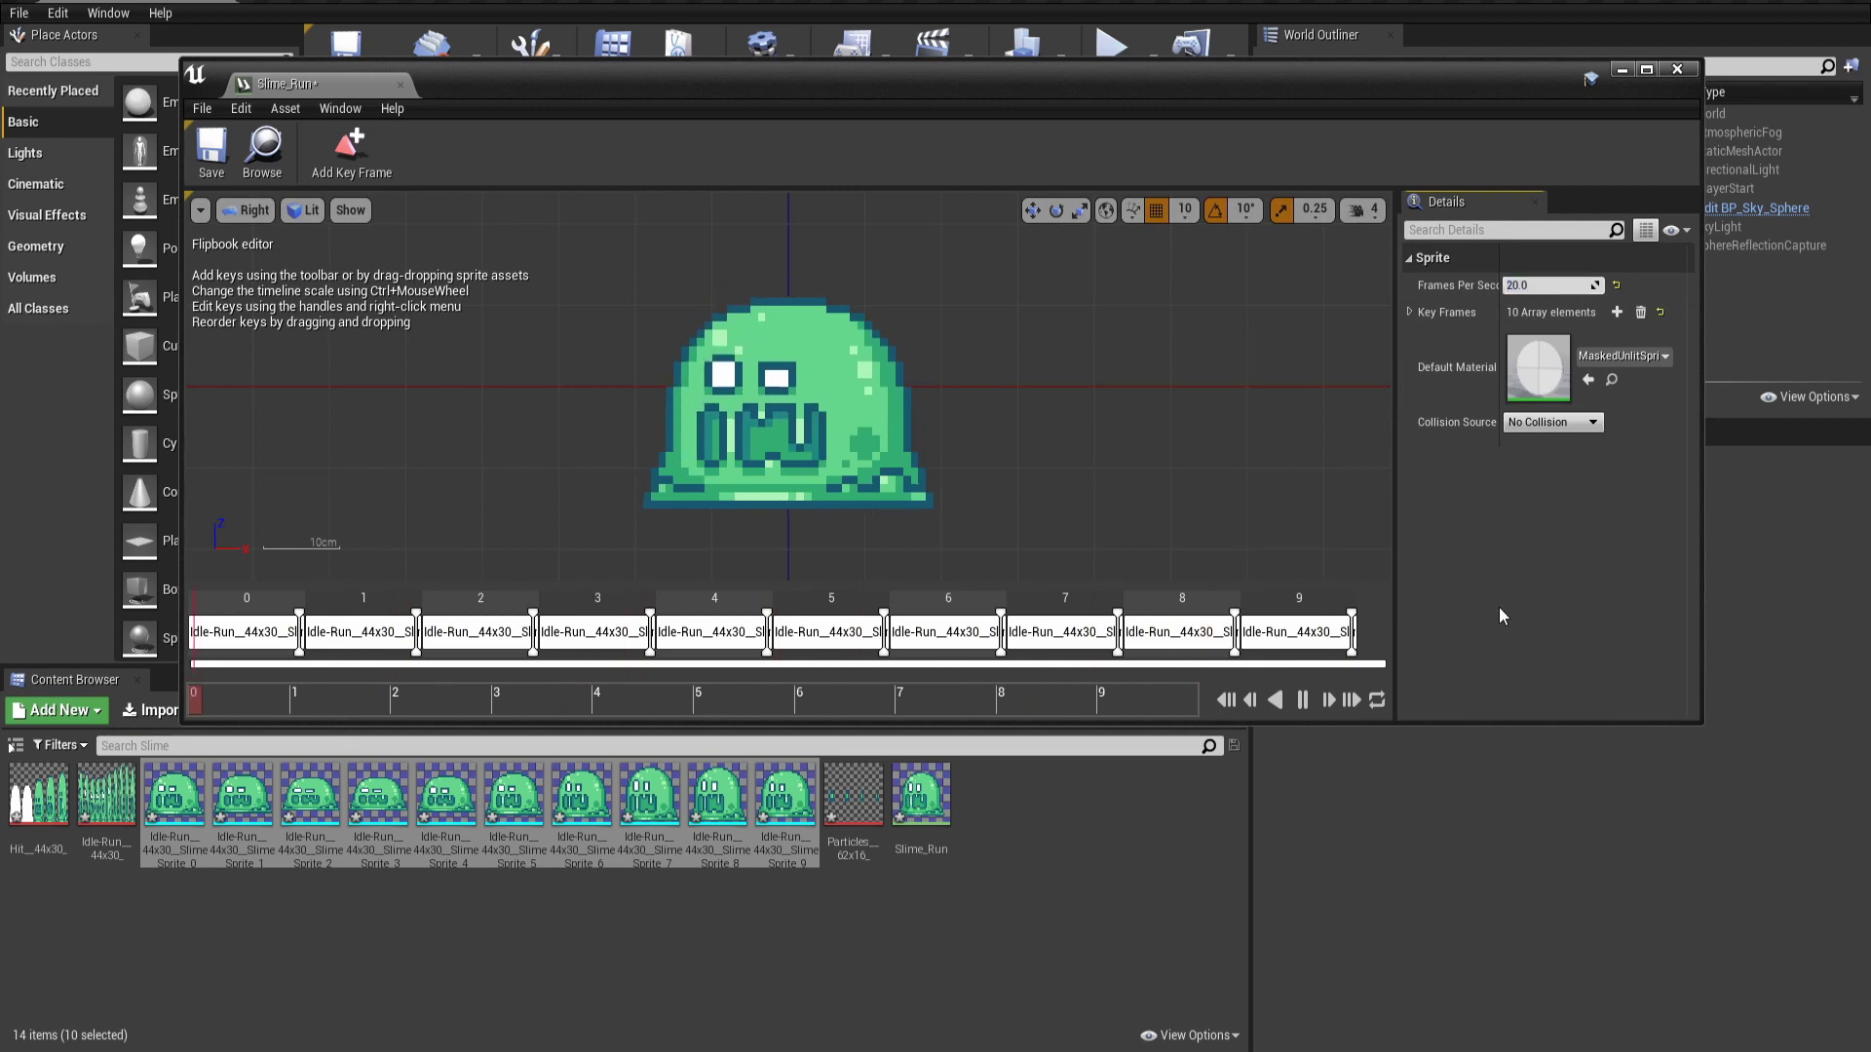
Close the flipbook editor and place a Paper Character from Place Actors into the level
click(1675, 71)
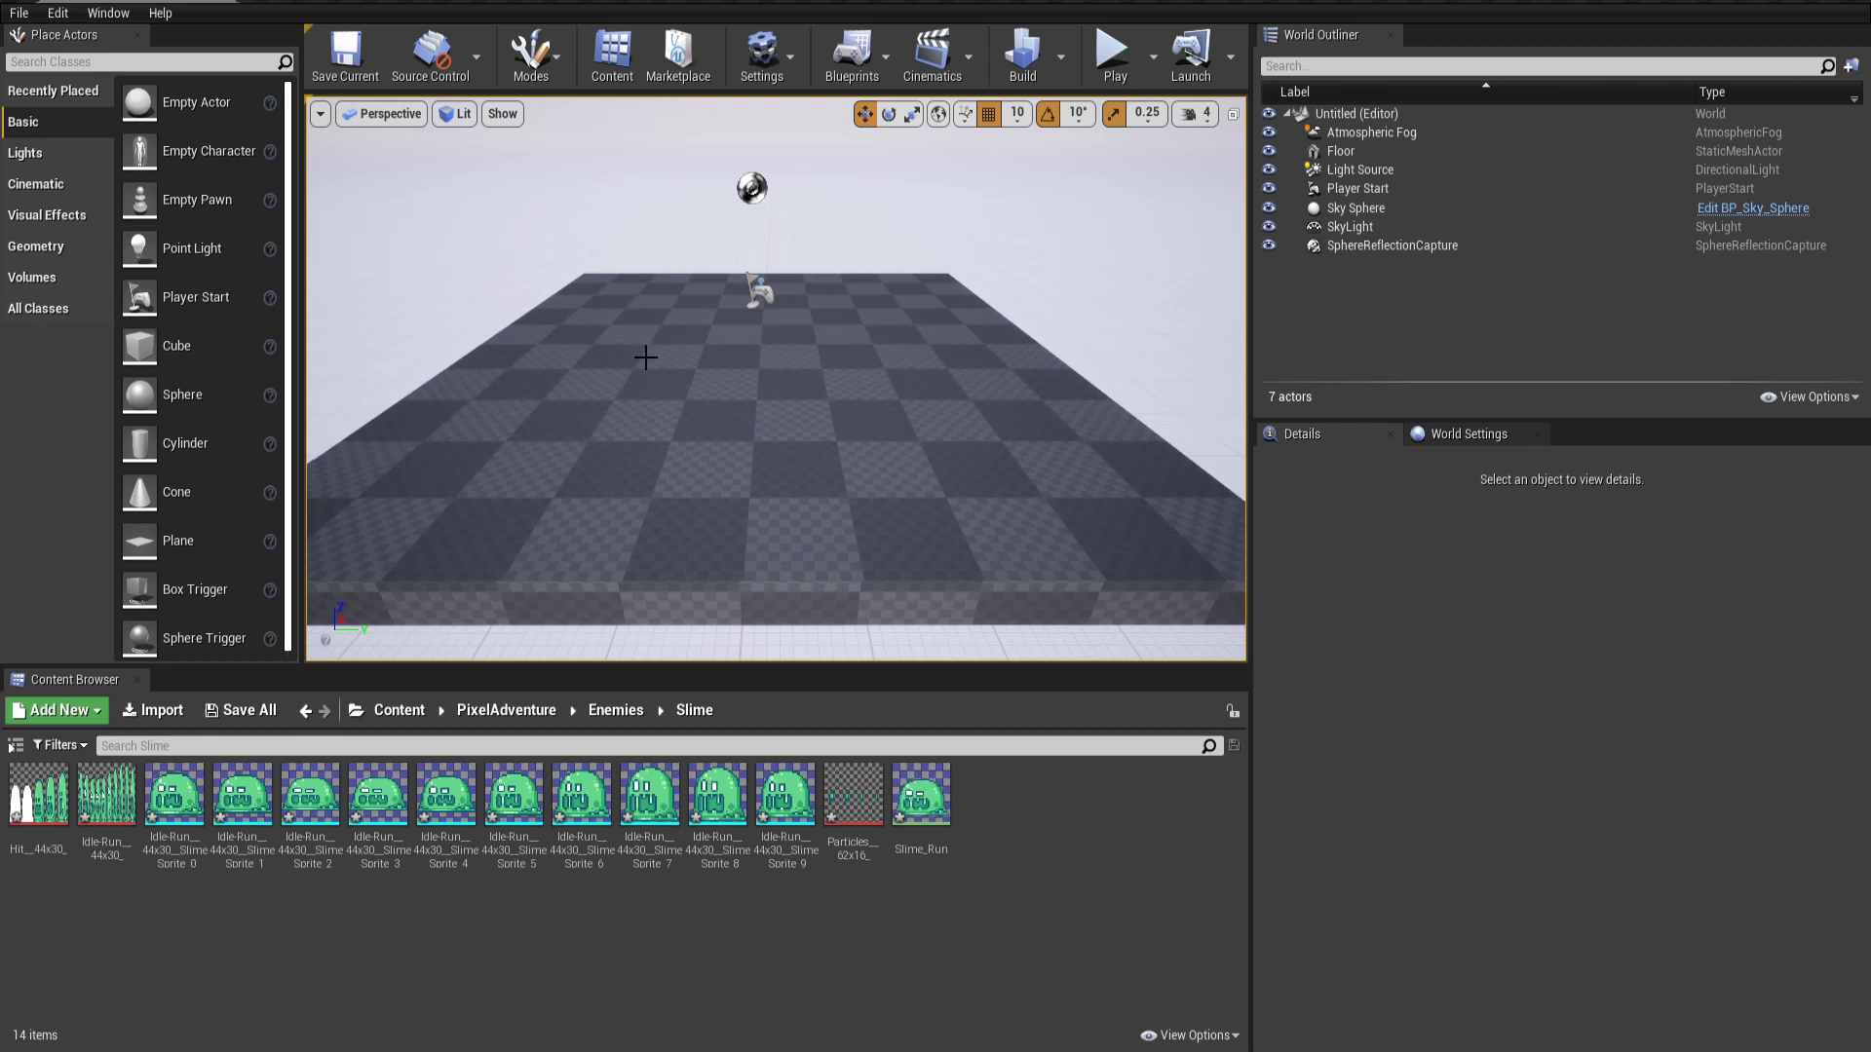
click(154, 63)
text(character)
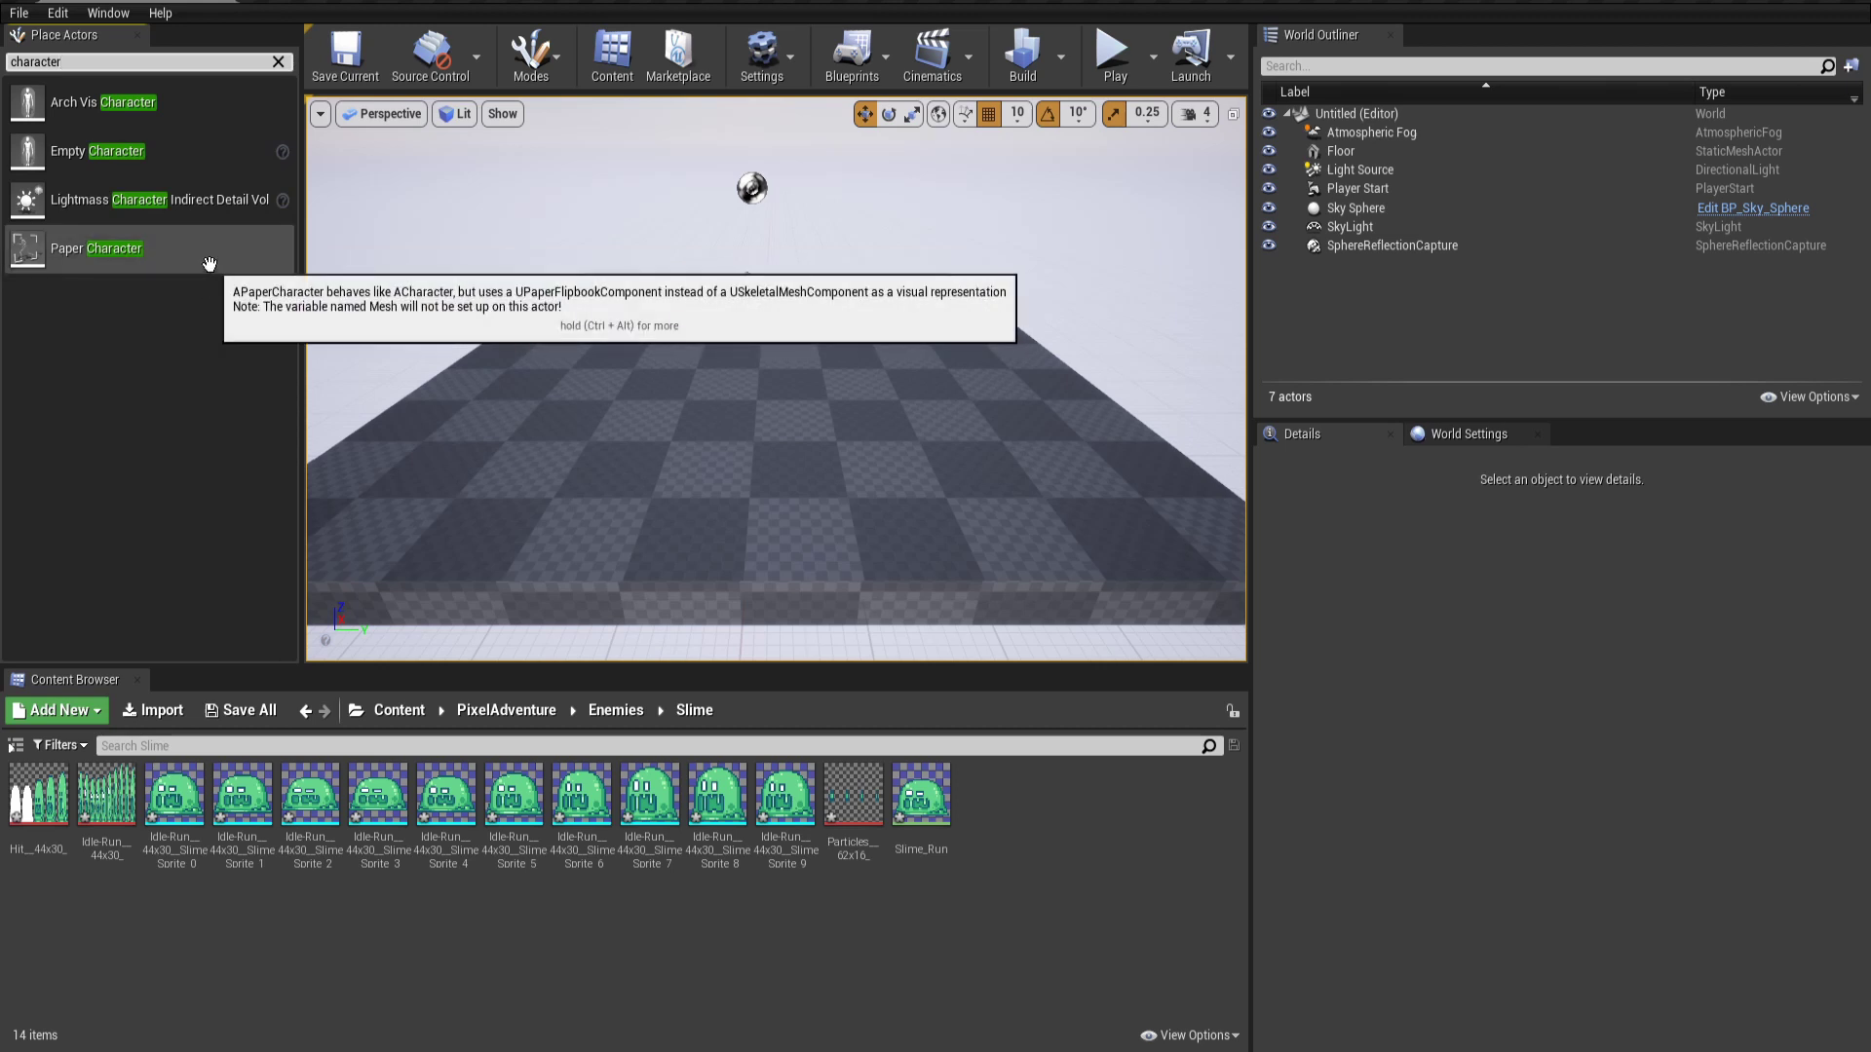
drag(195, 252, 722, 396)
scroll(753, 402, up, 5)
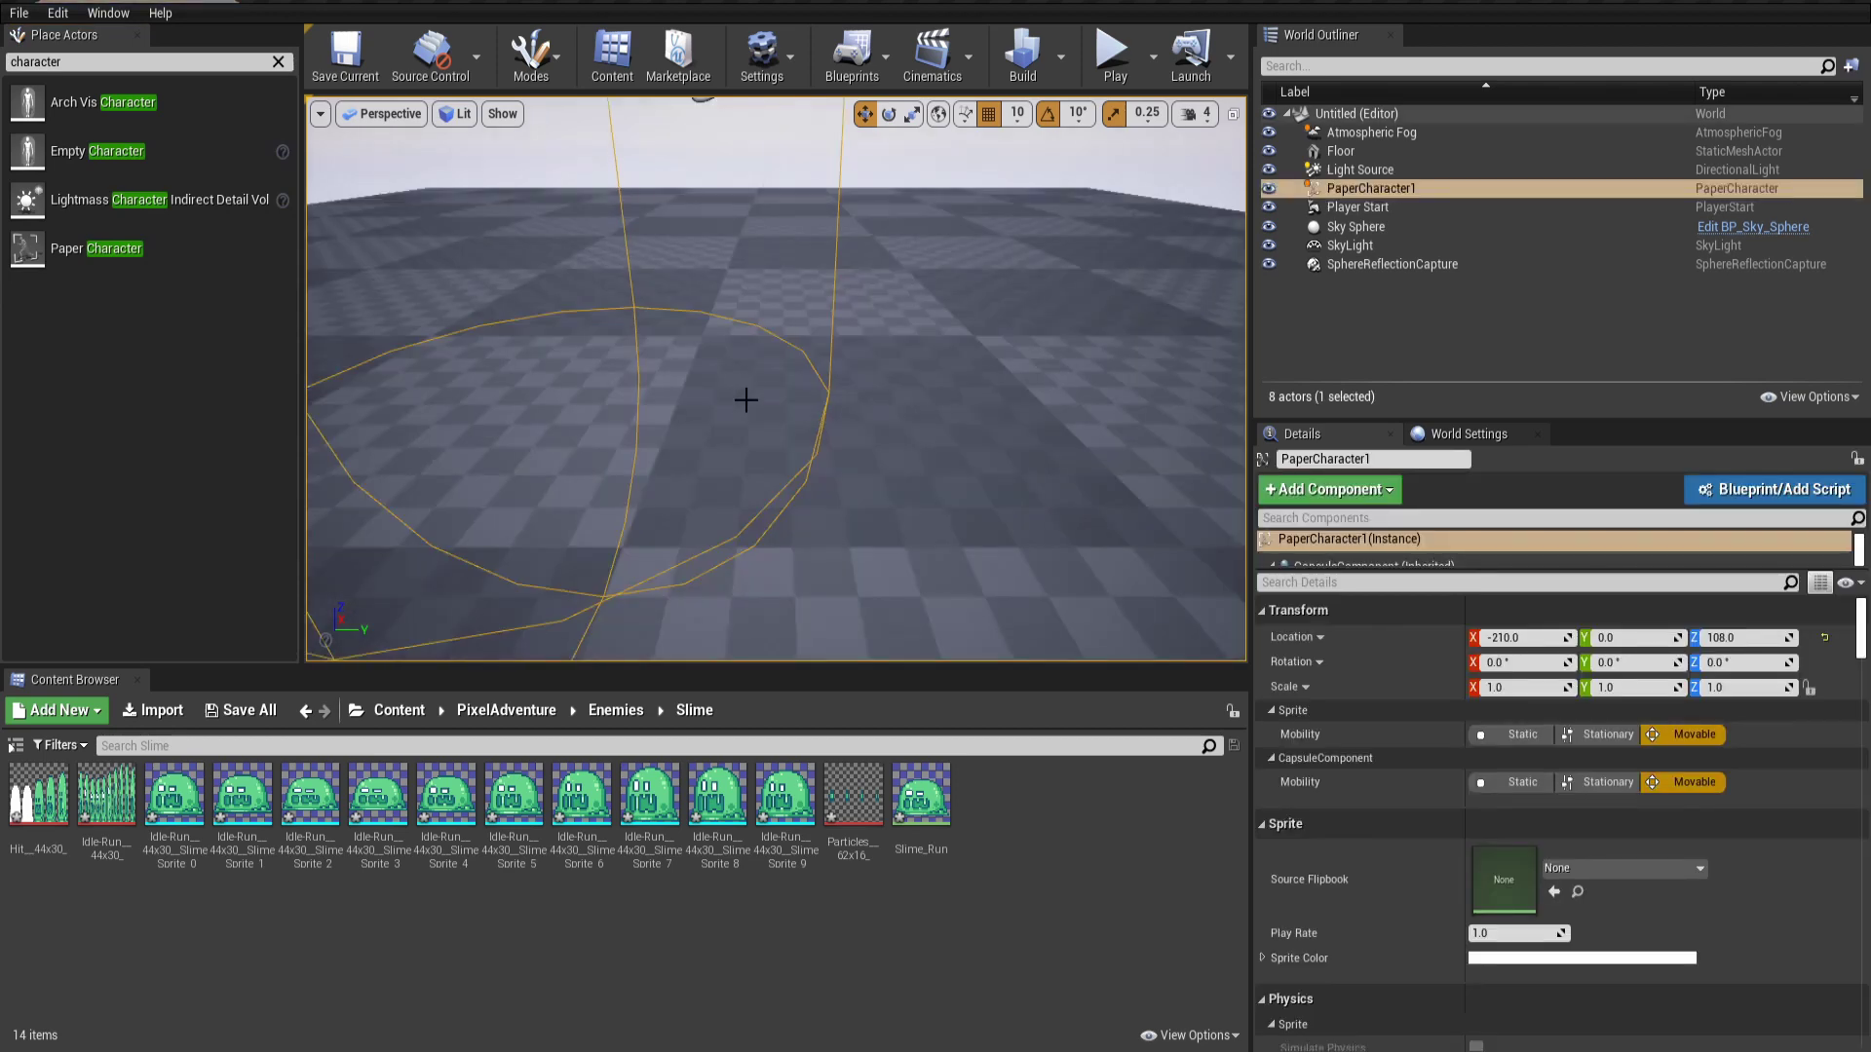
scroll(721, 389, down, 2)
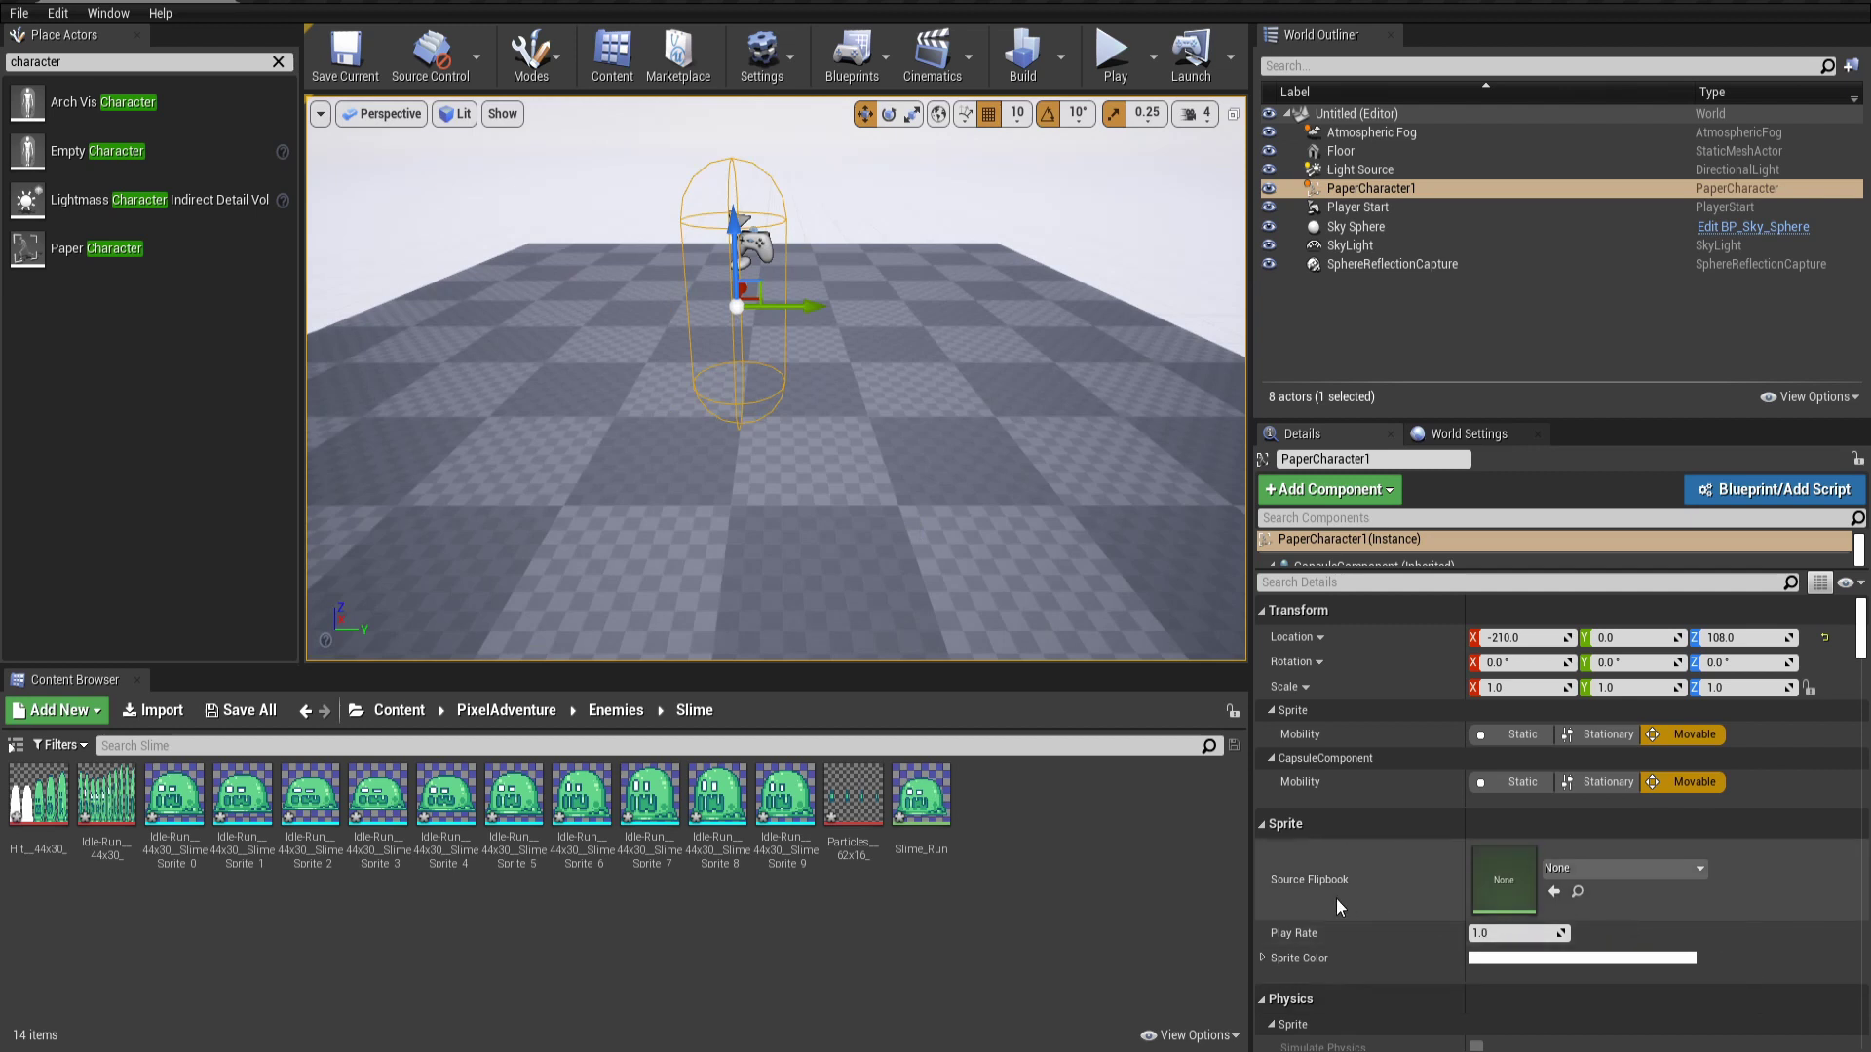
Set the Paper Character's Source Flipbook to Slime_Run
click(1598, 869)
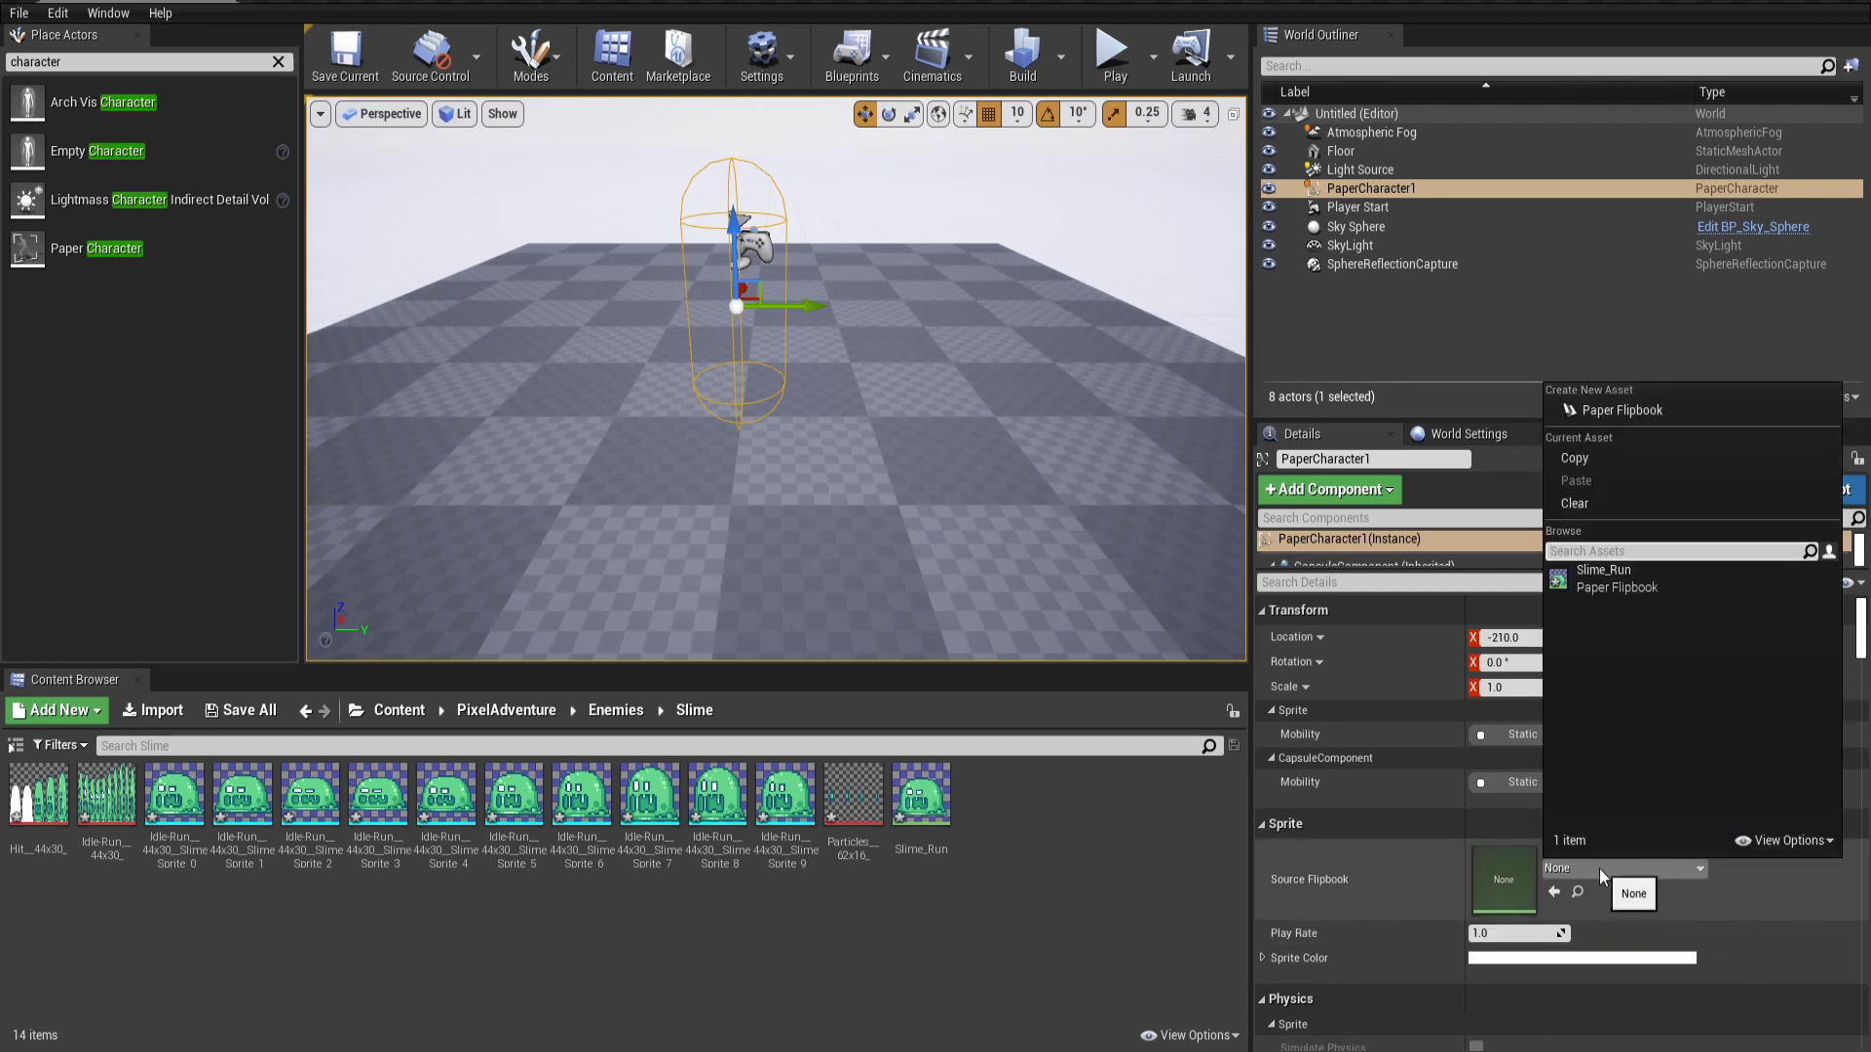
click(1646, 585)
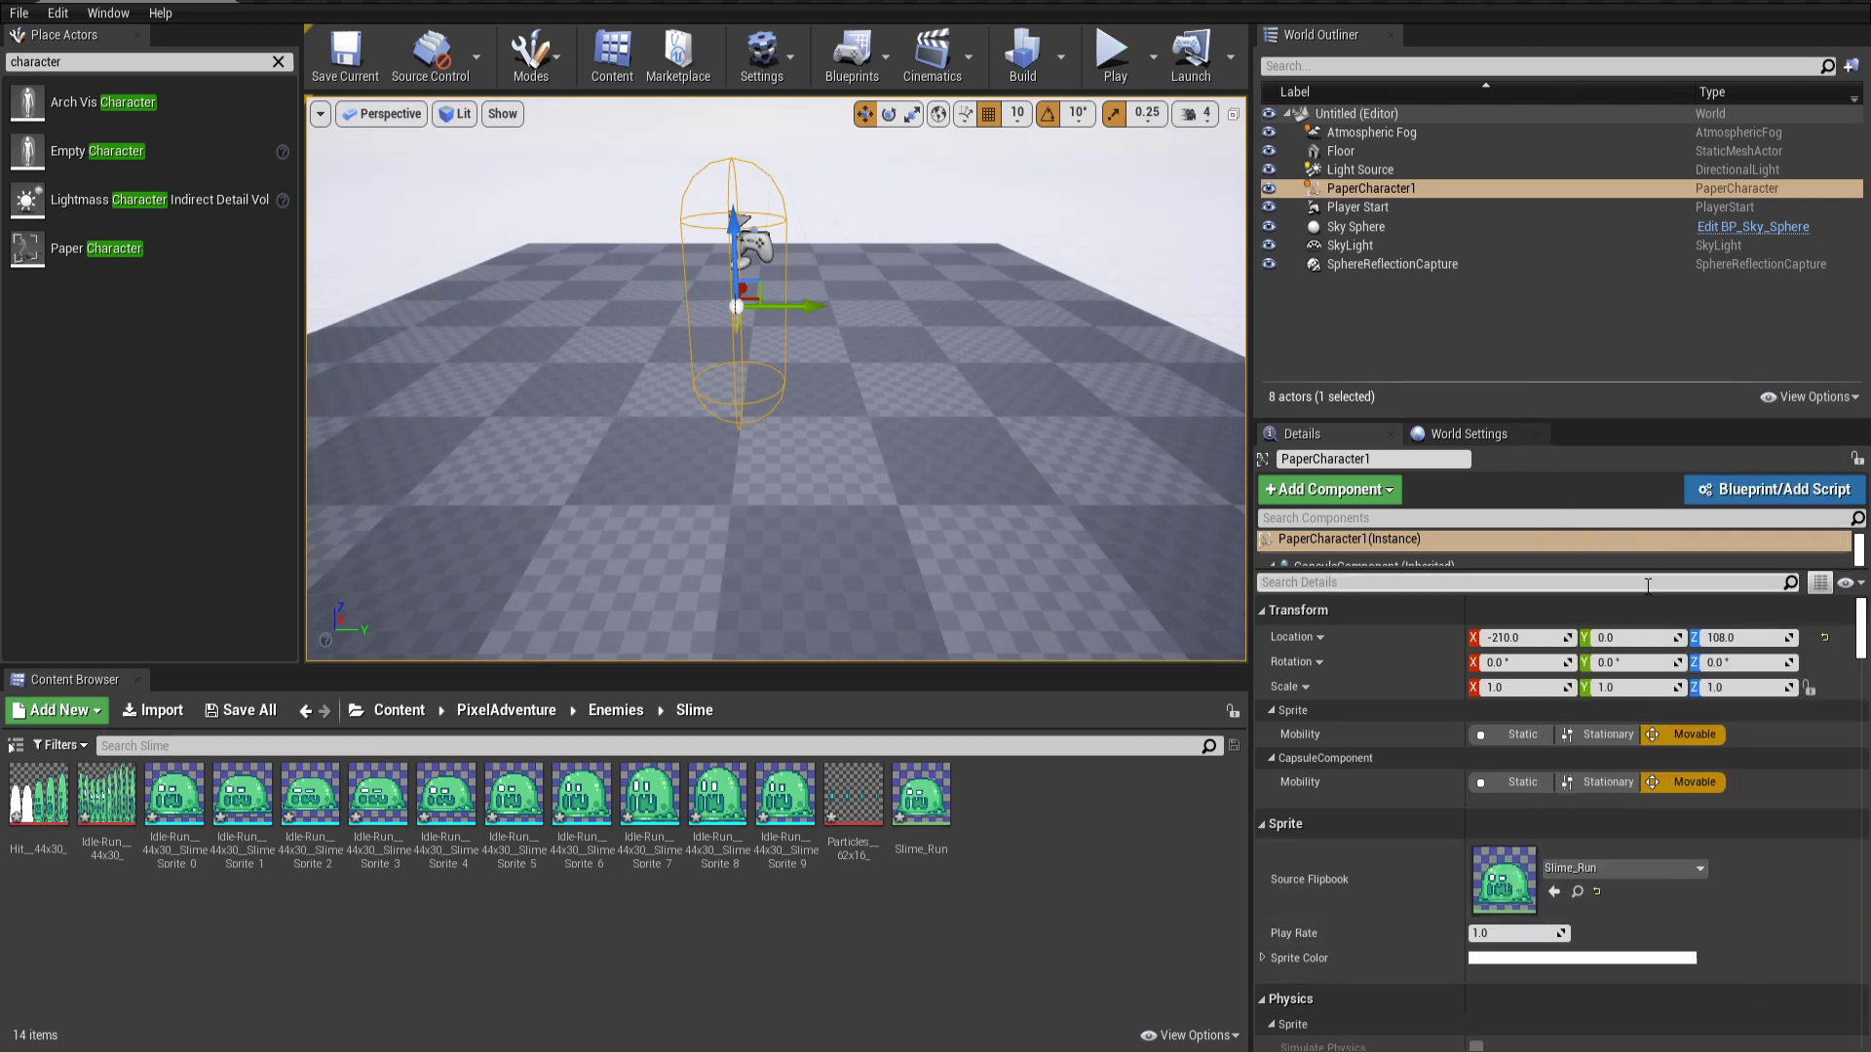
mouse_move(865, 384)
right_down()
mouse_move(829, 387)
mouse_move(877, 382)
right_up()
scroll(806, 389, up, 5)
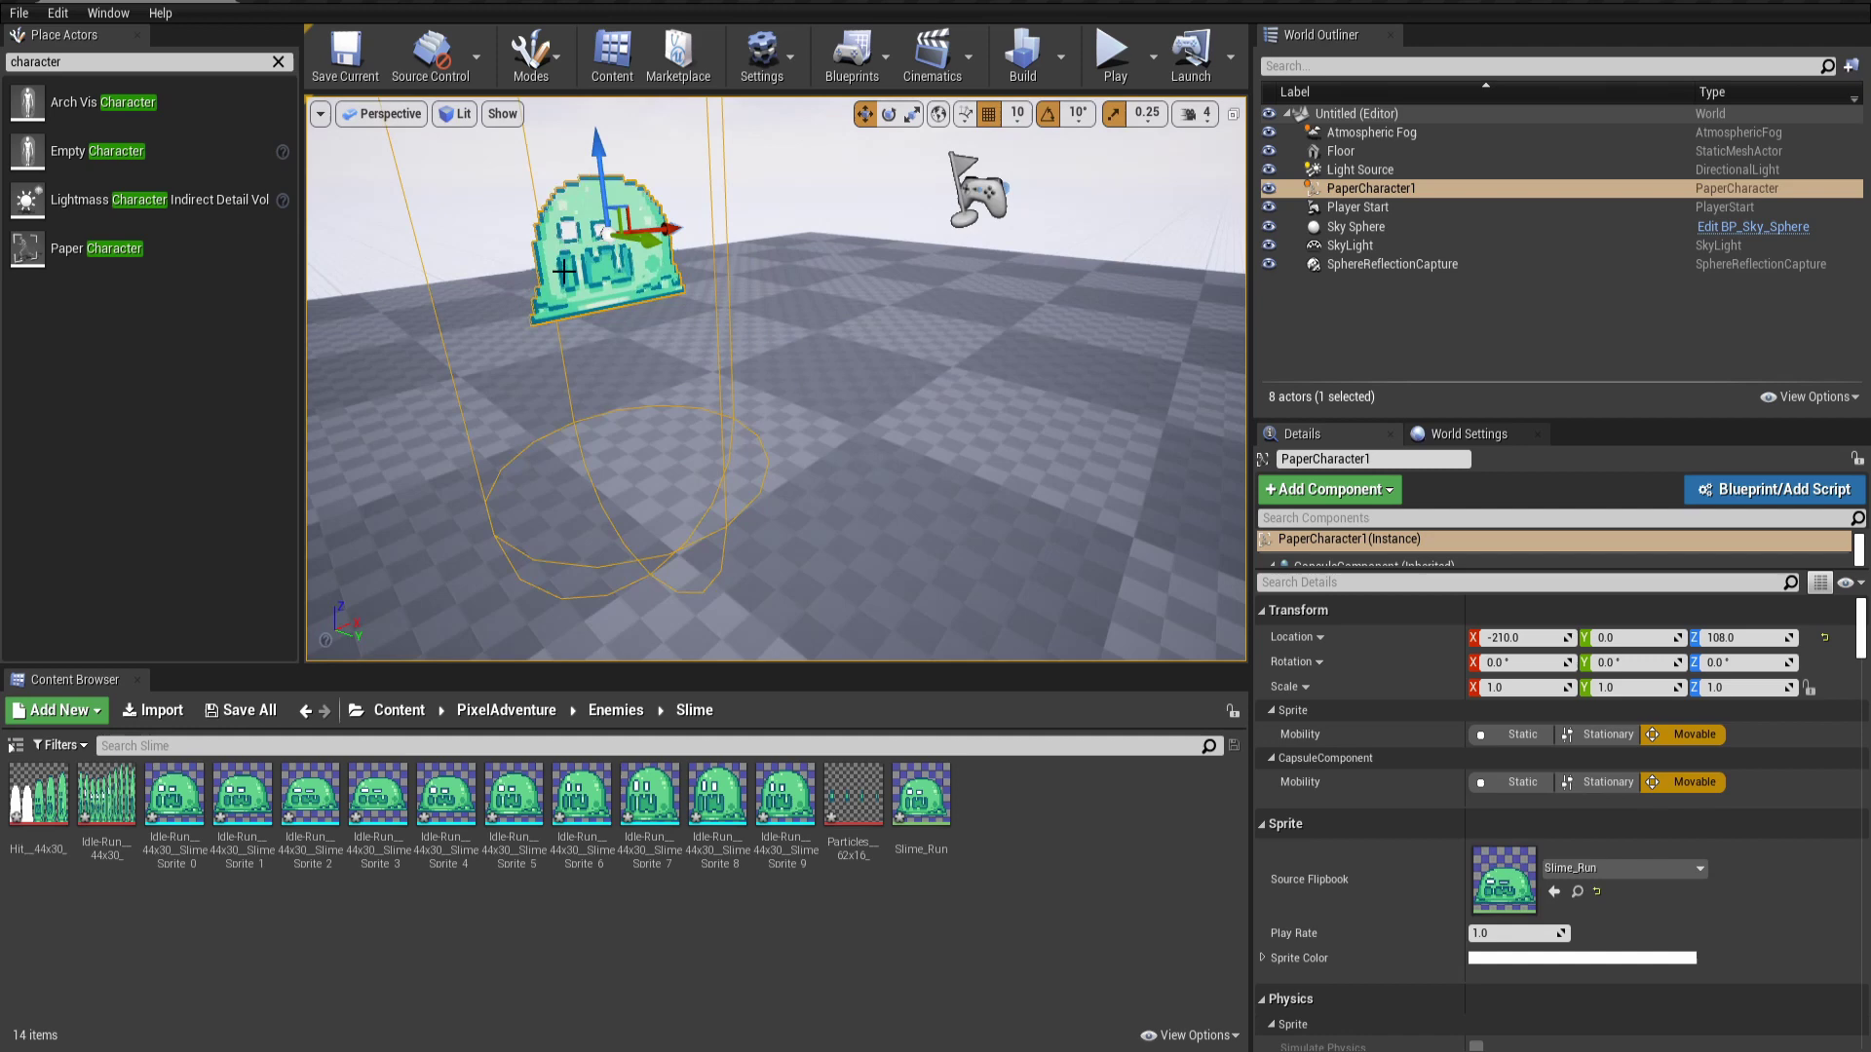
right_click(117, 799)
mouse_move(232, 169)
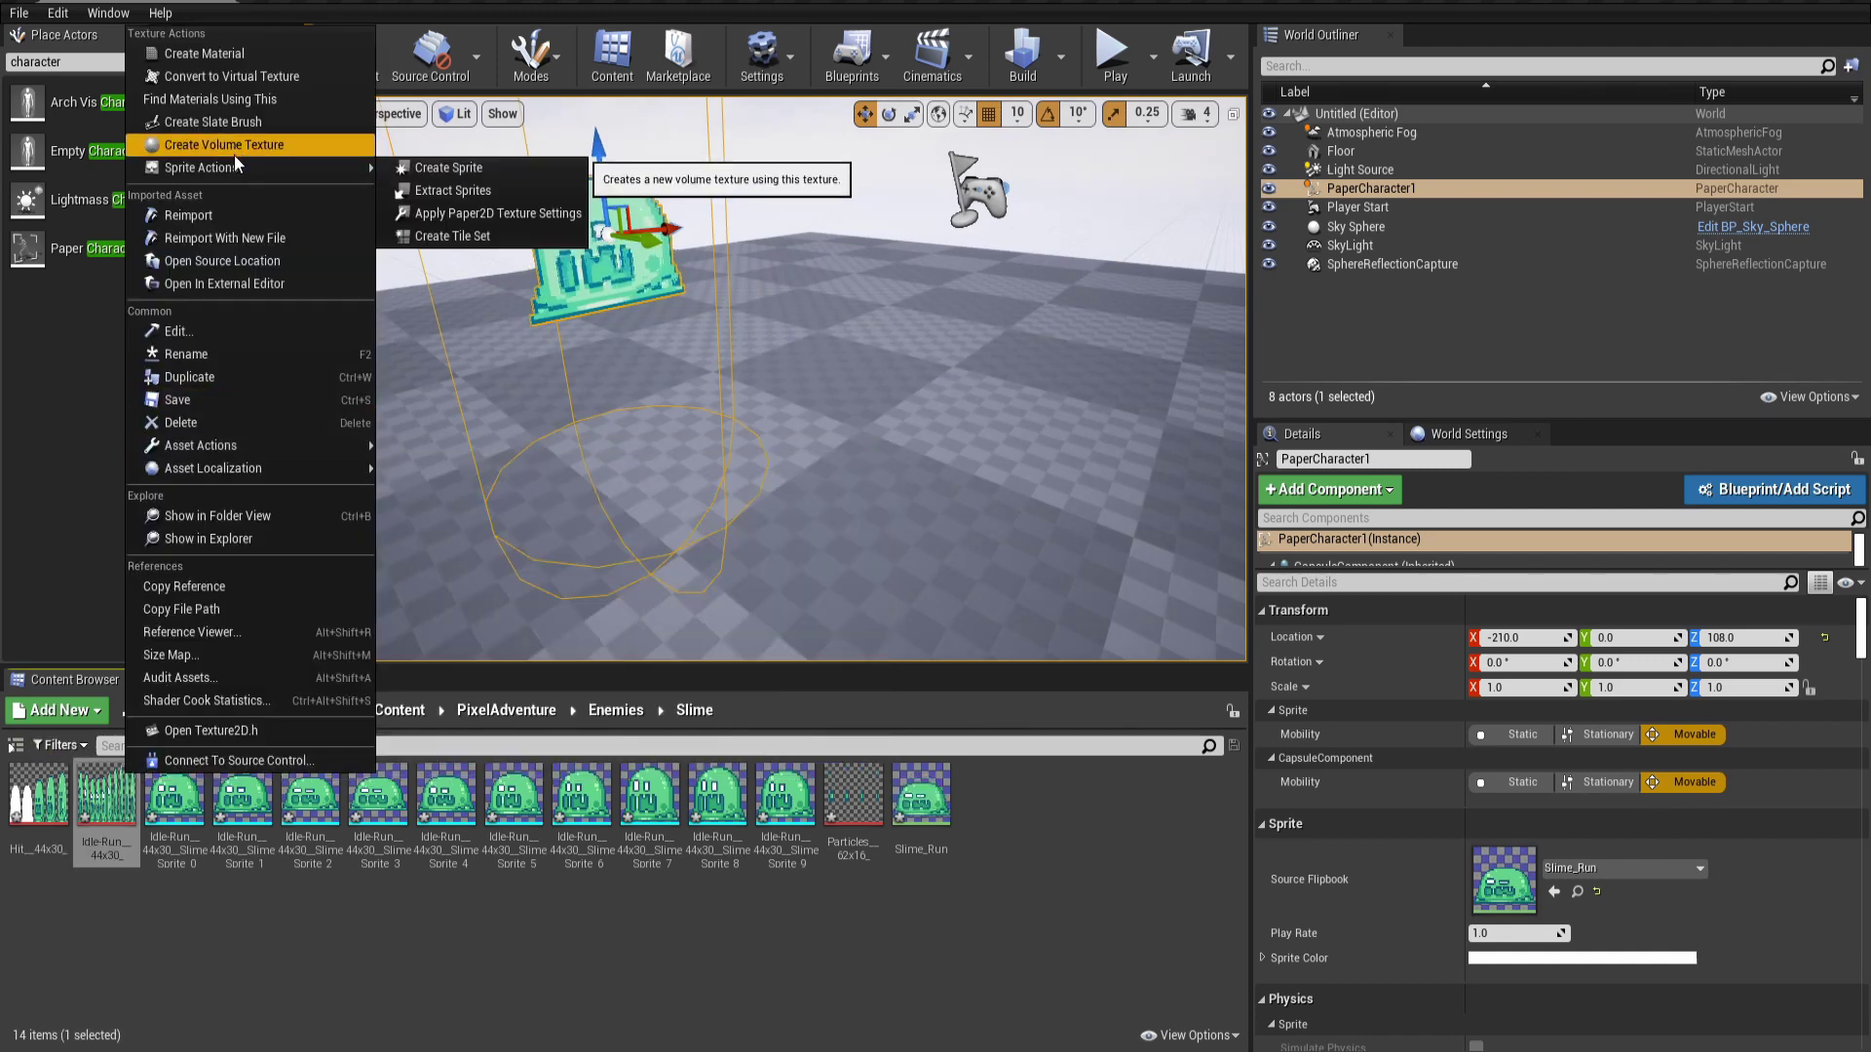
click(952, 484)
click(661, 289)
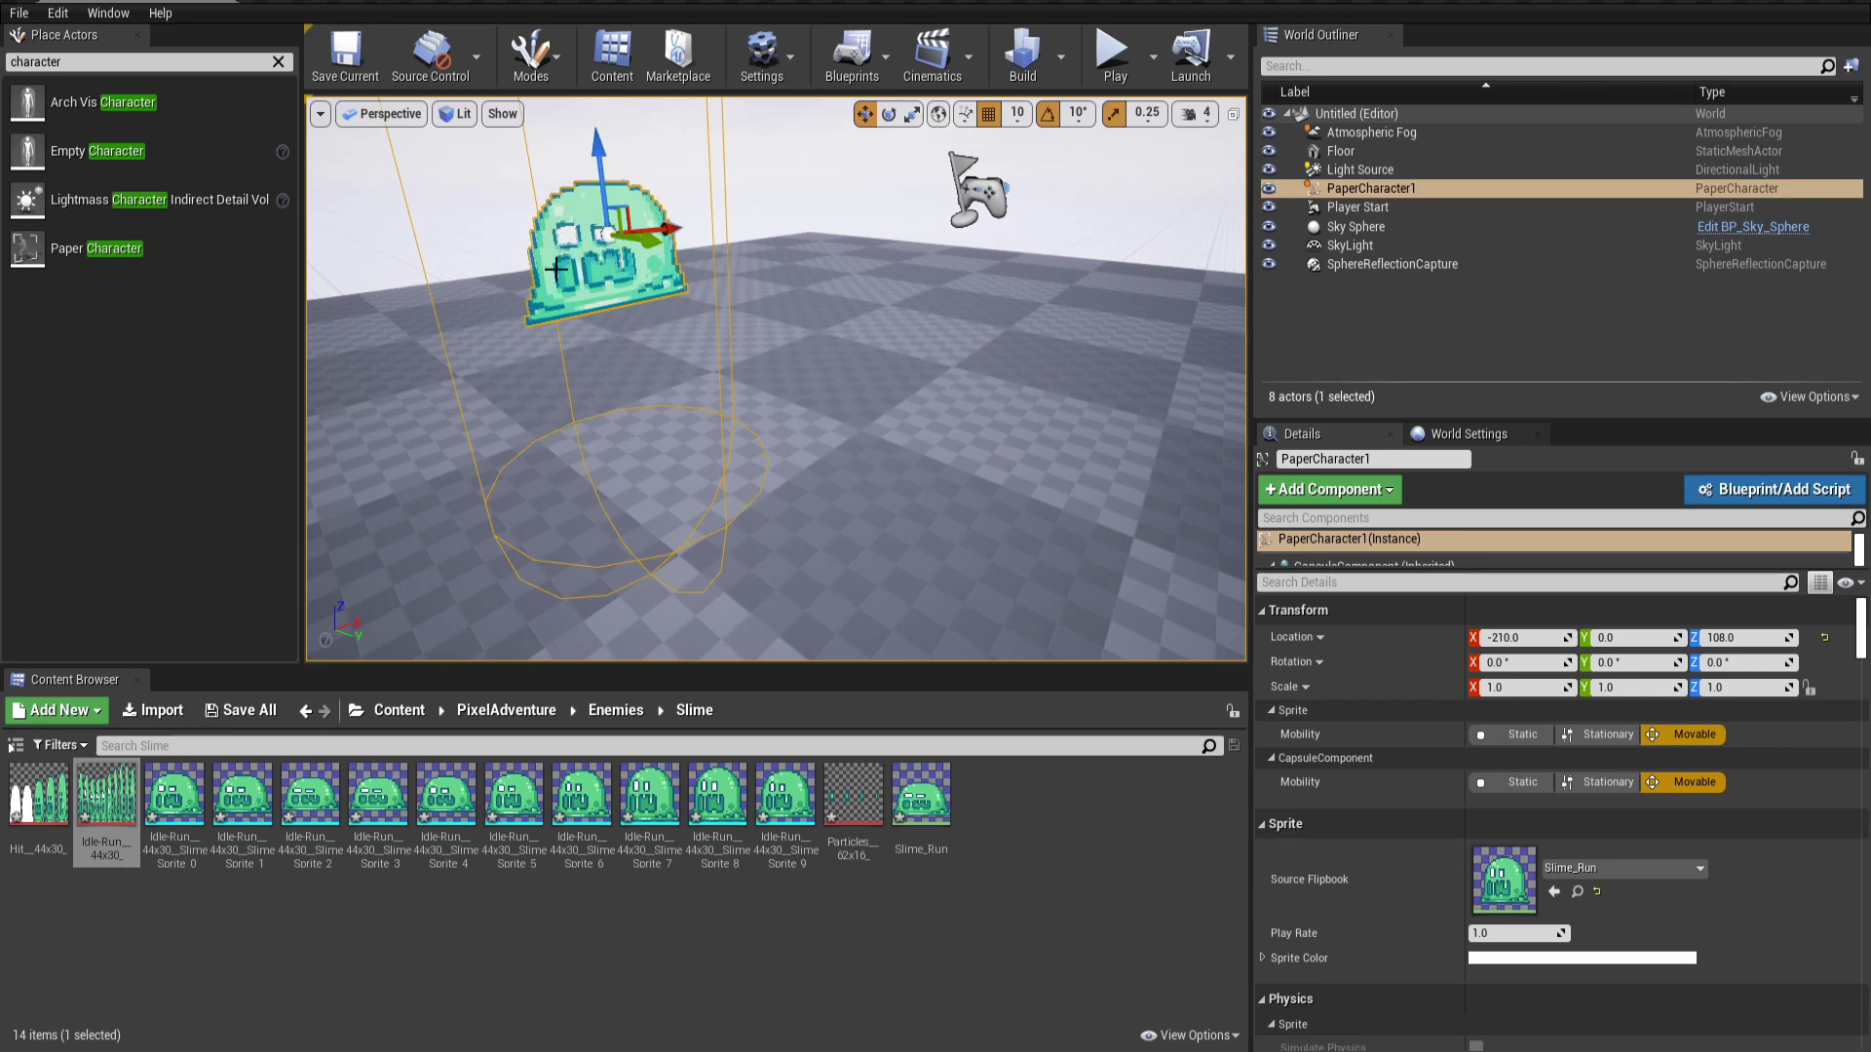
scroll(563, 278, down, 3)
scroll(694, 310, up, 2)
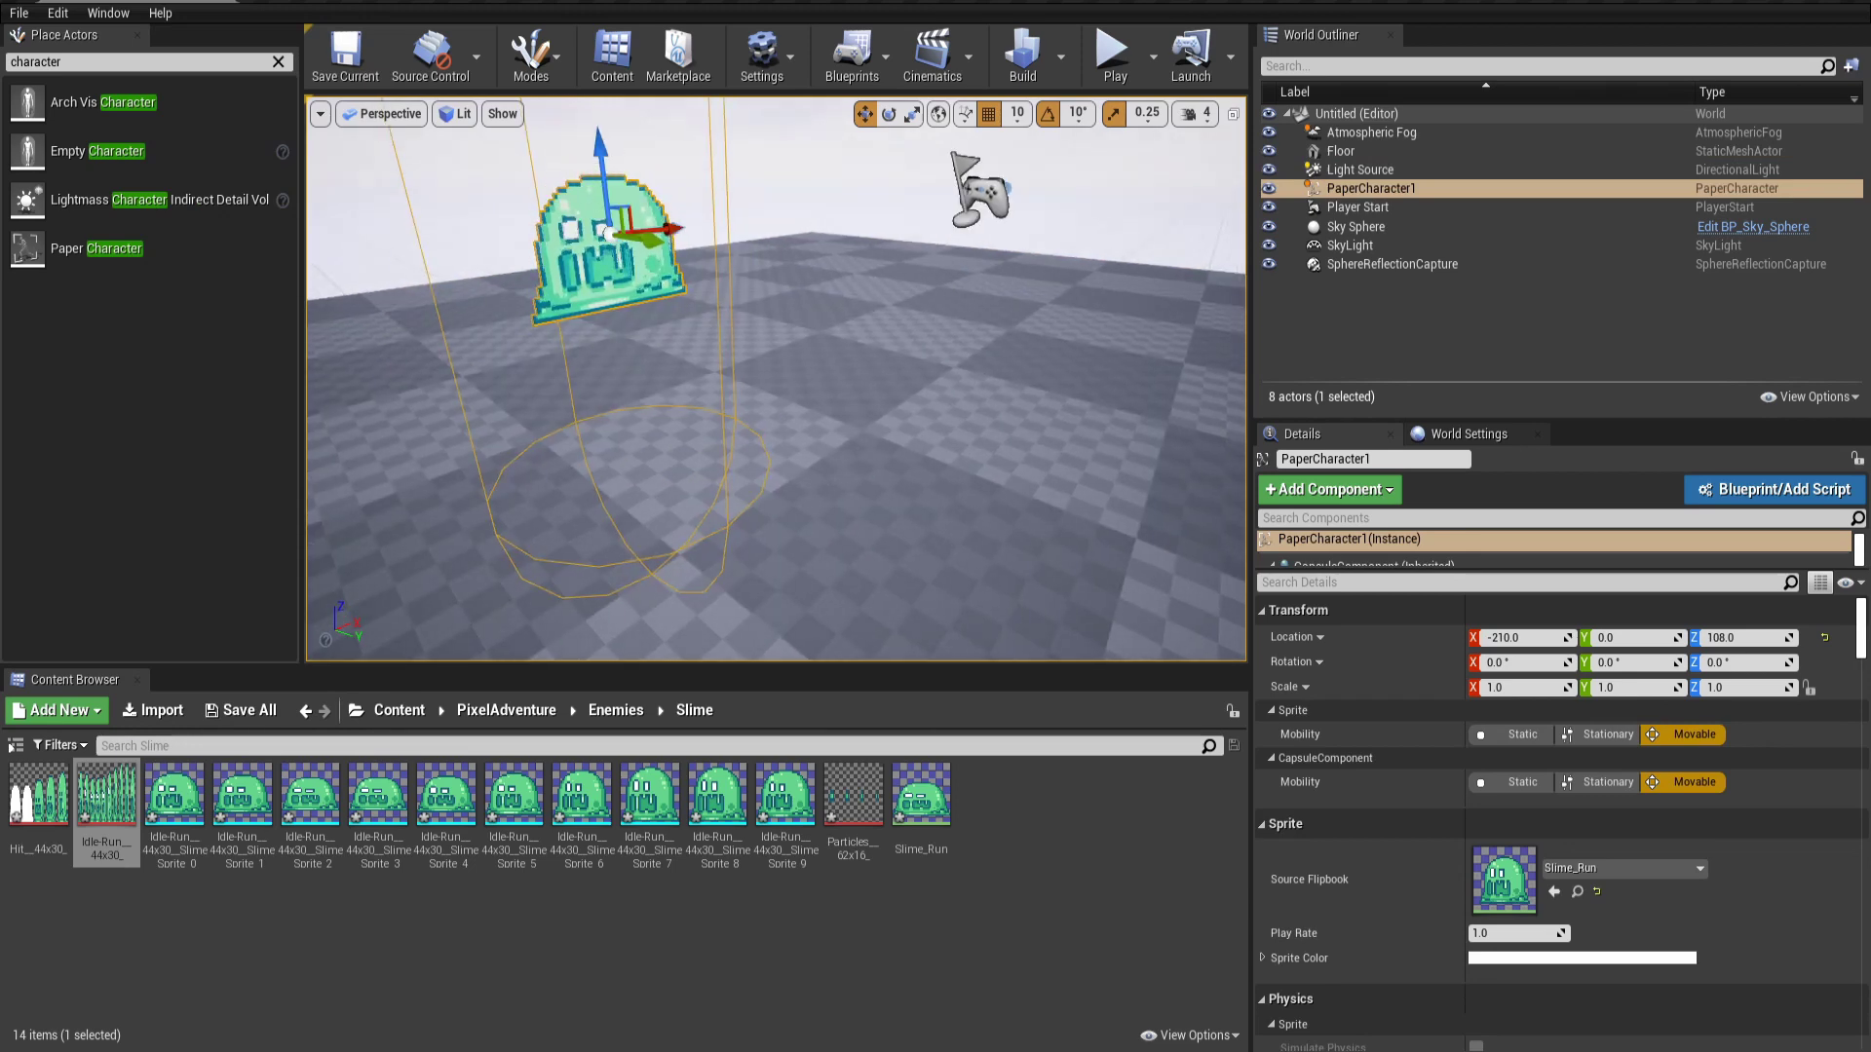
alt+drag(694, 310, 848, 351)
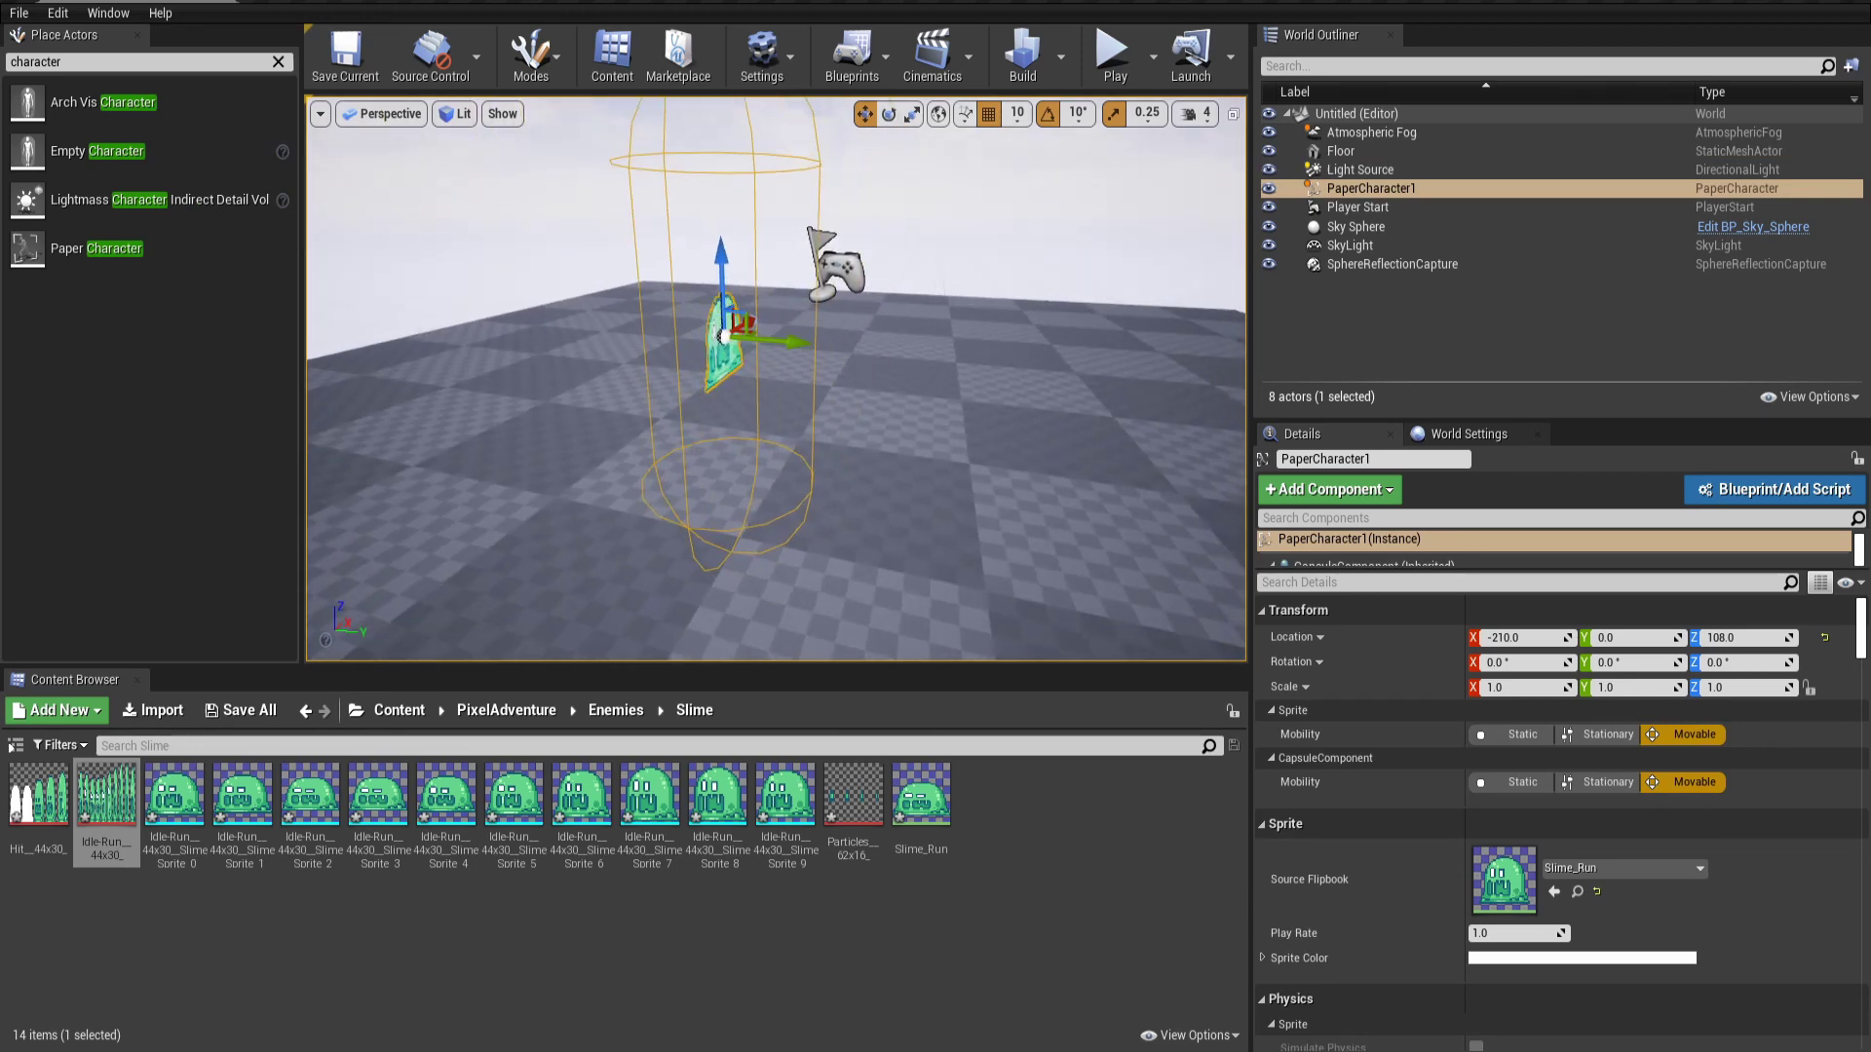
Create Slime_Blueprint from PaperCharacter1 as a new subclass saved in the Content root
click(1766, 494)
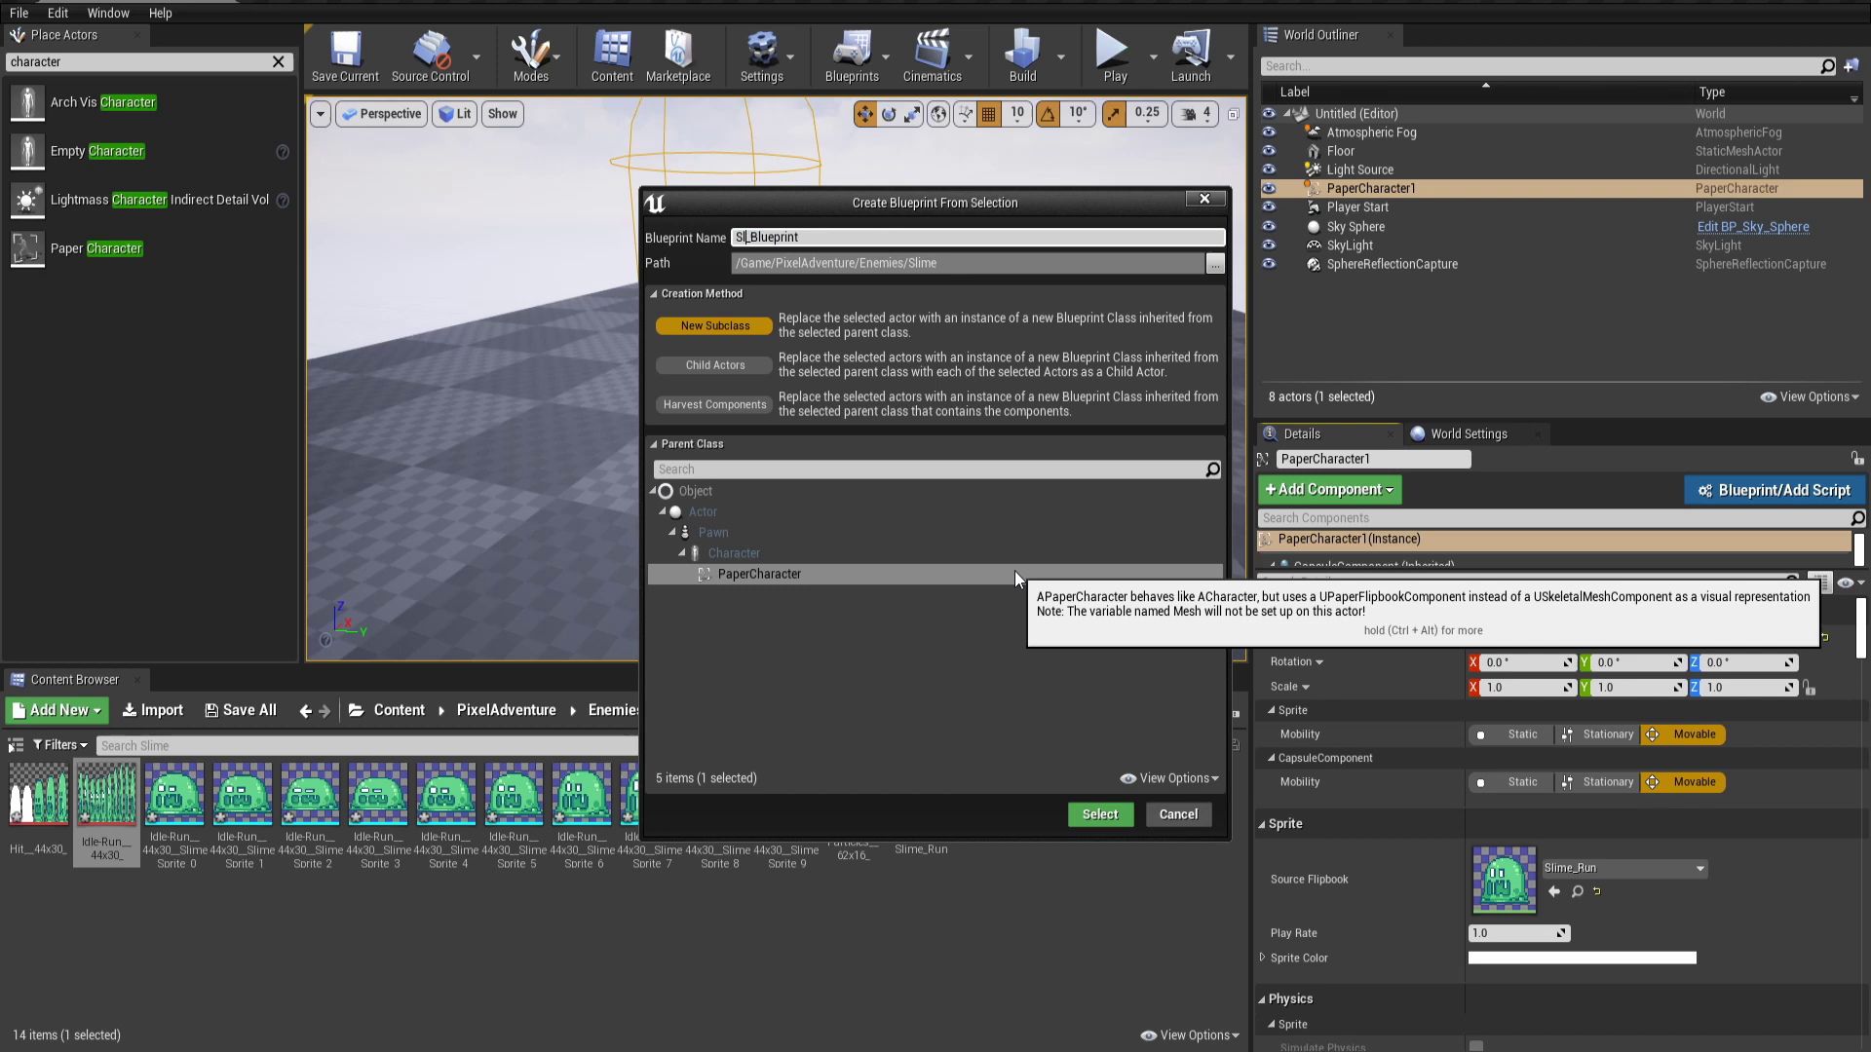
key(ctrl+a)
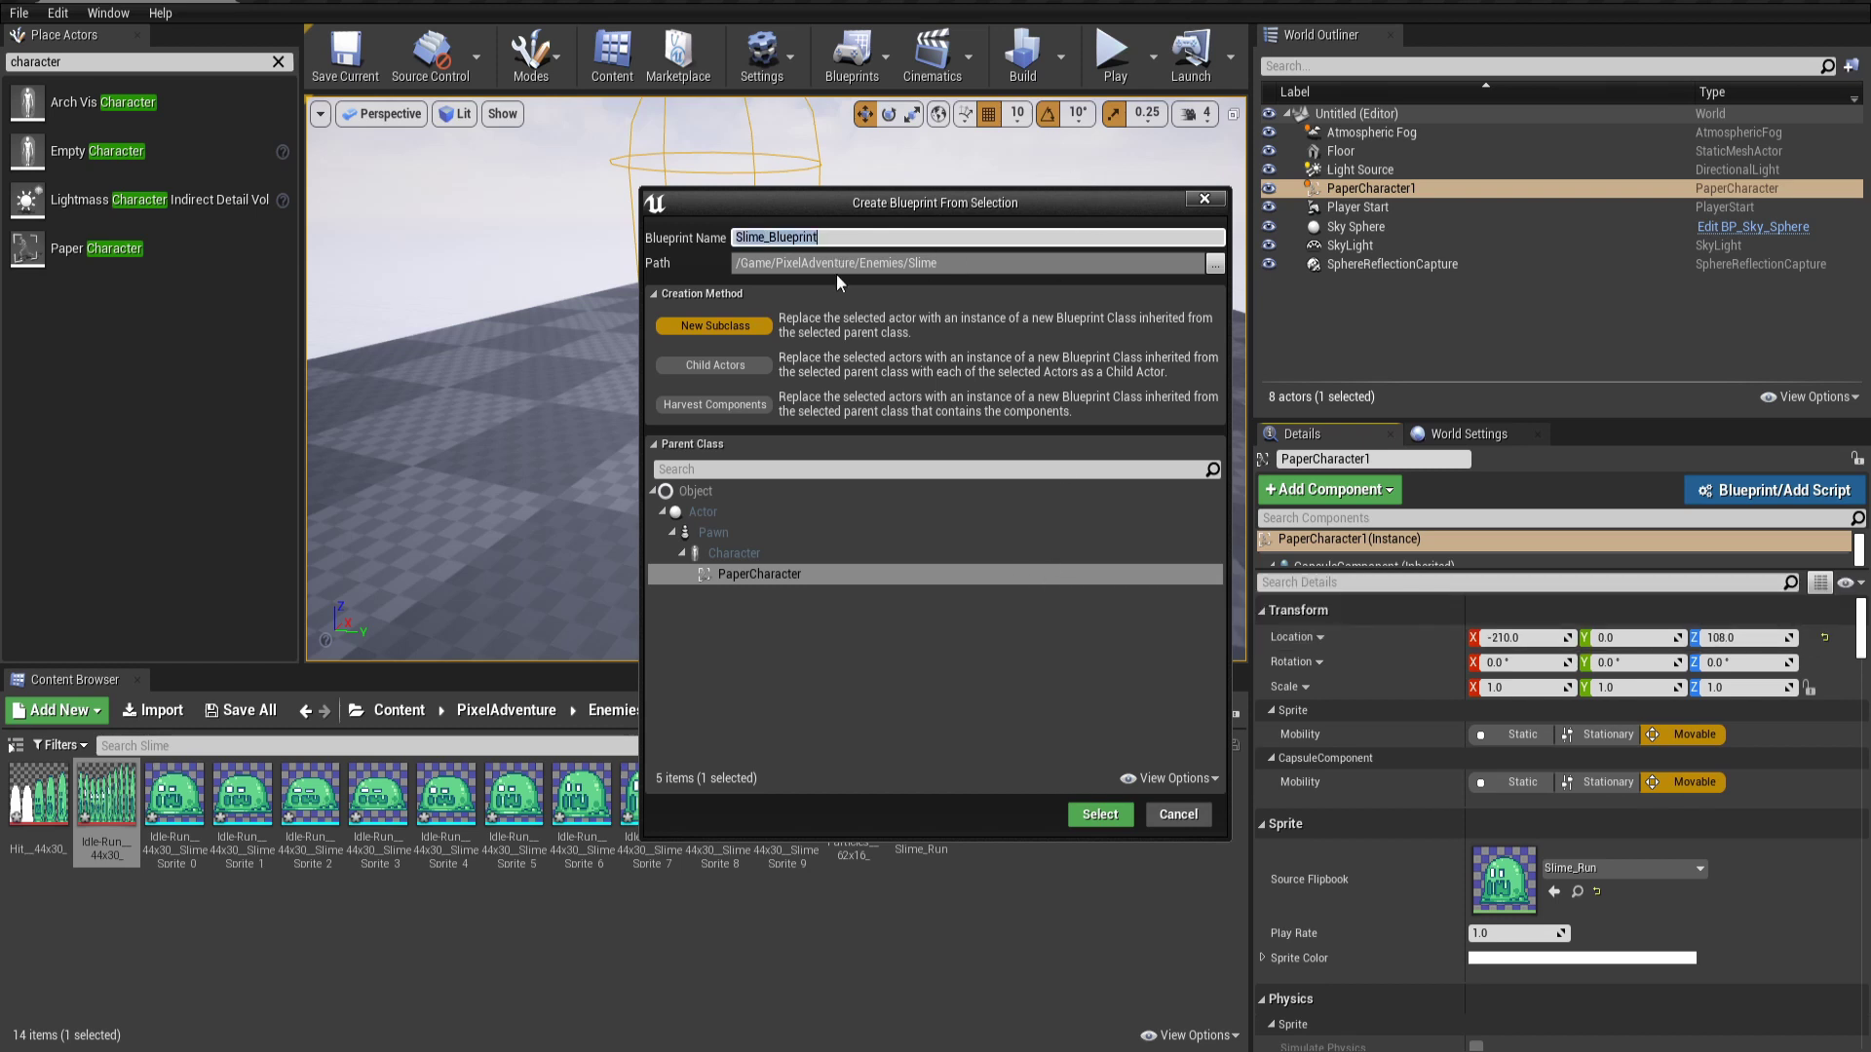
click(1211, 265)
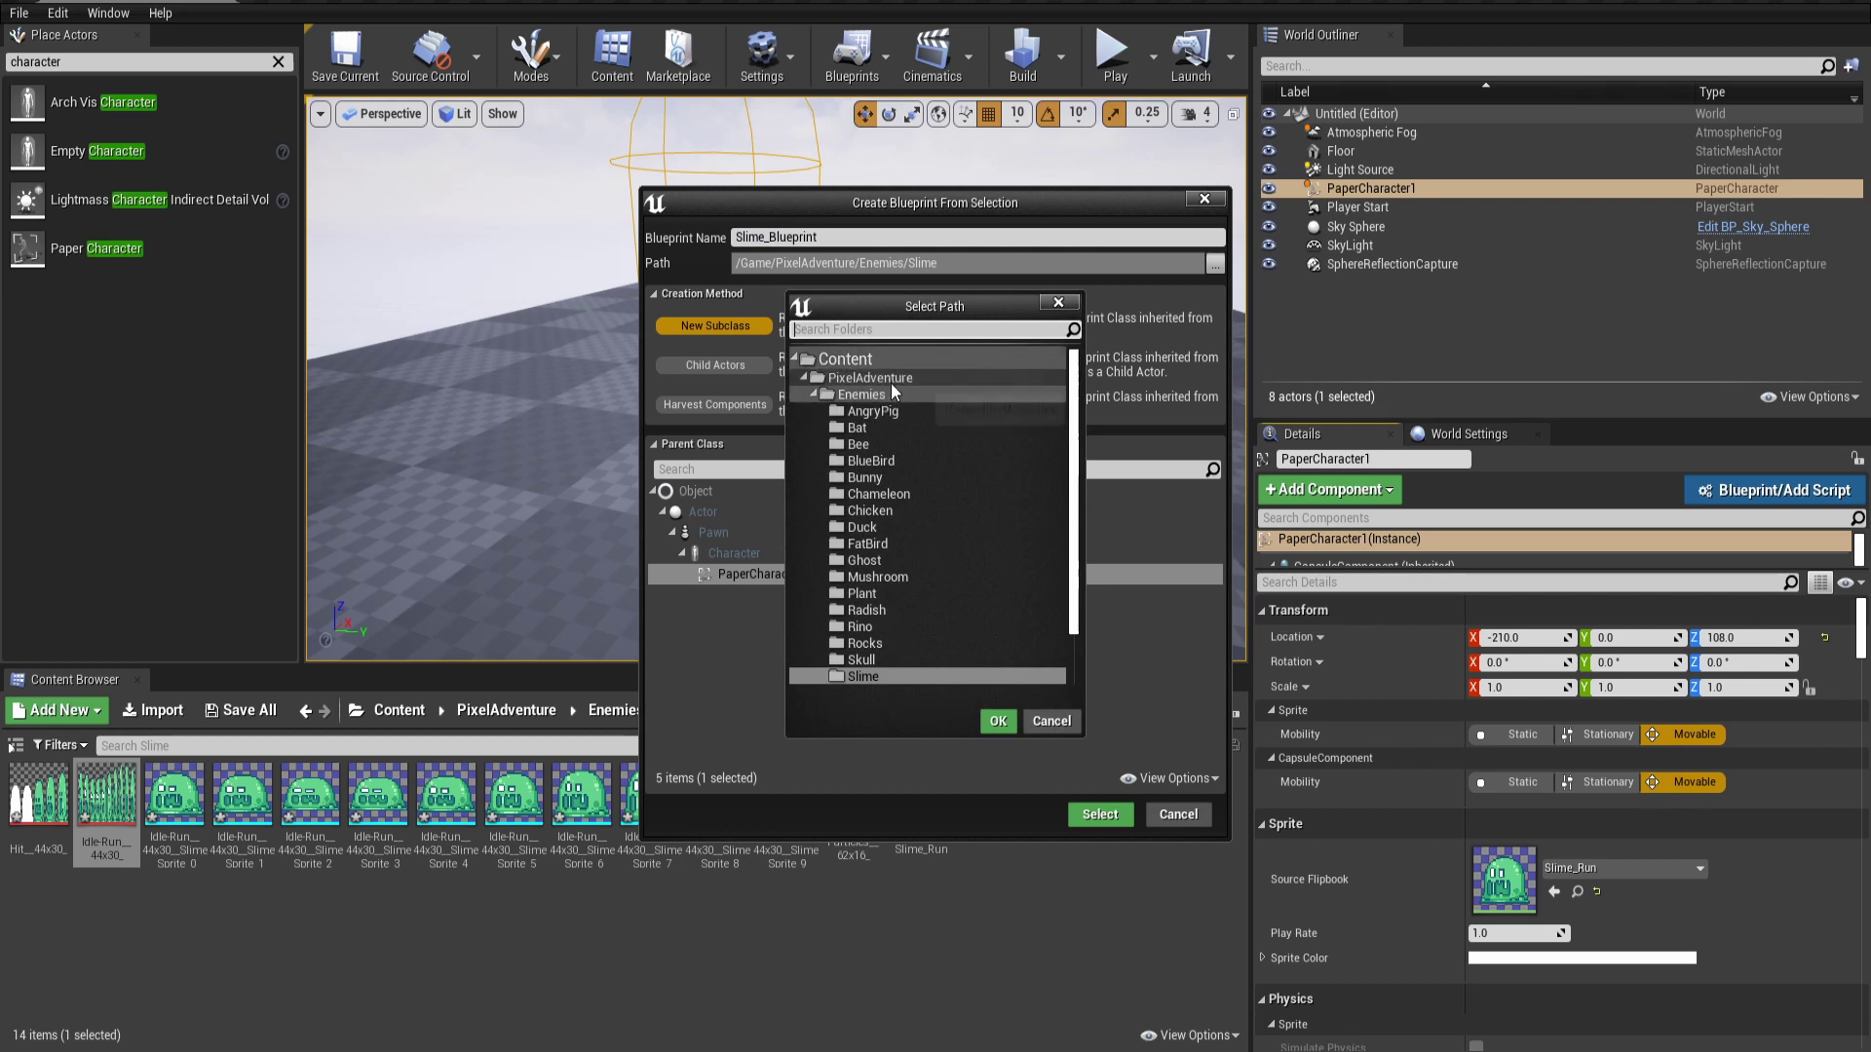
click(854, 361)
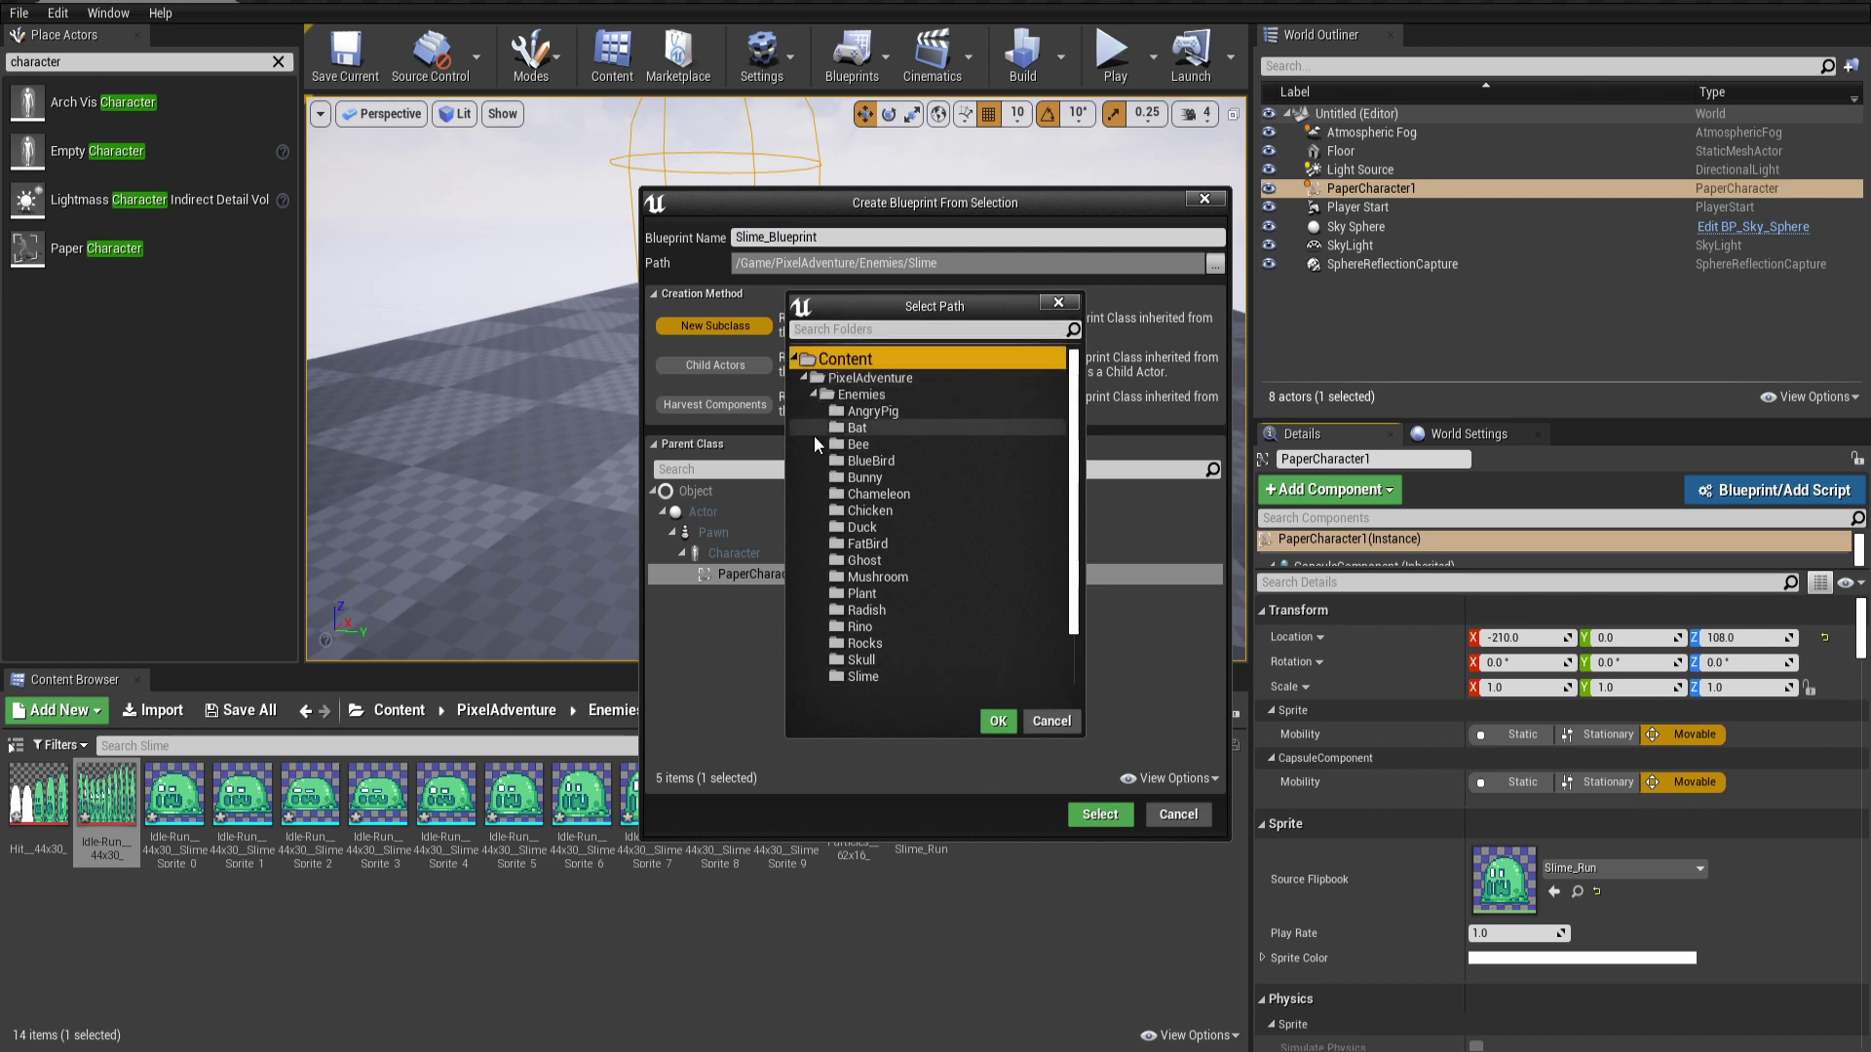
click(988, 725)
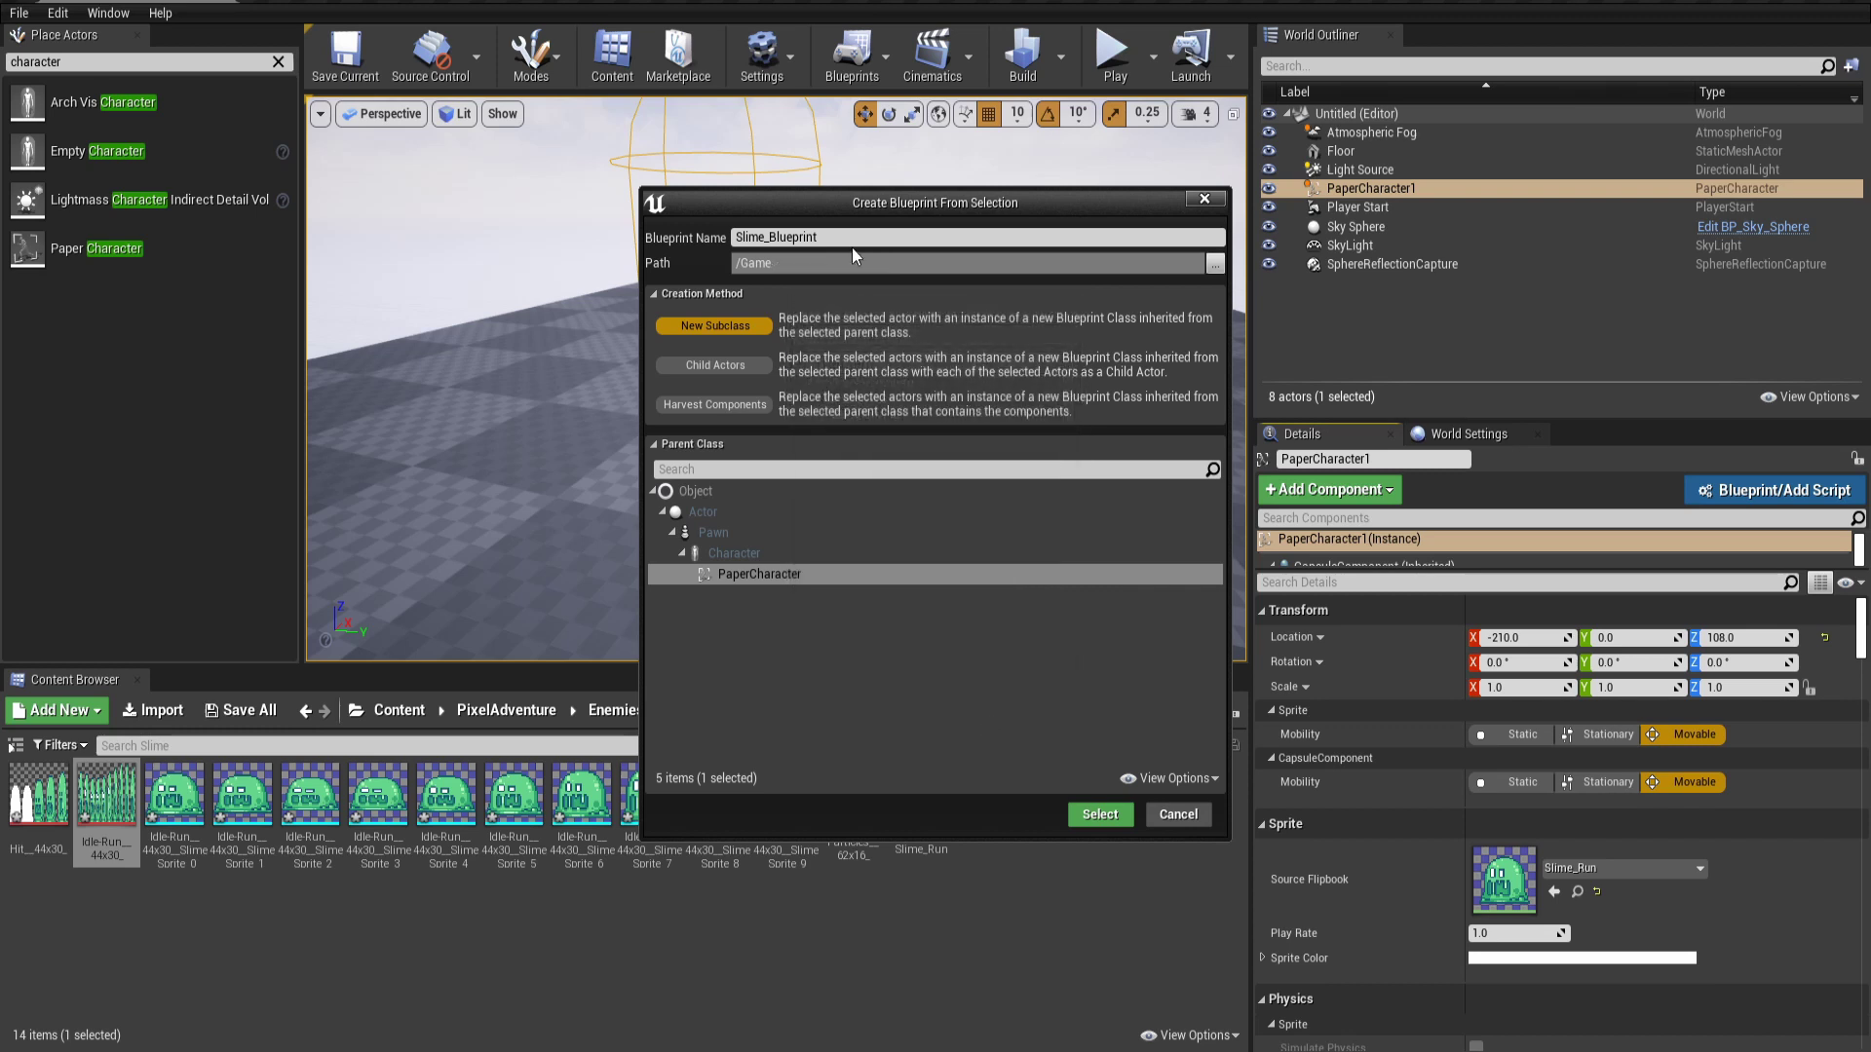
click(737, 236)
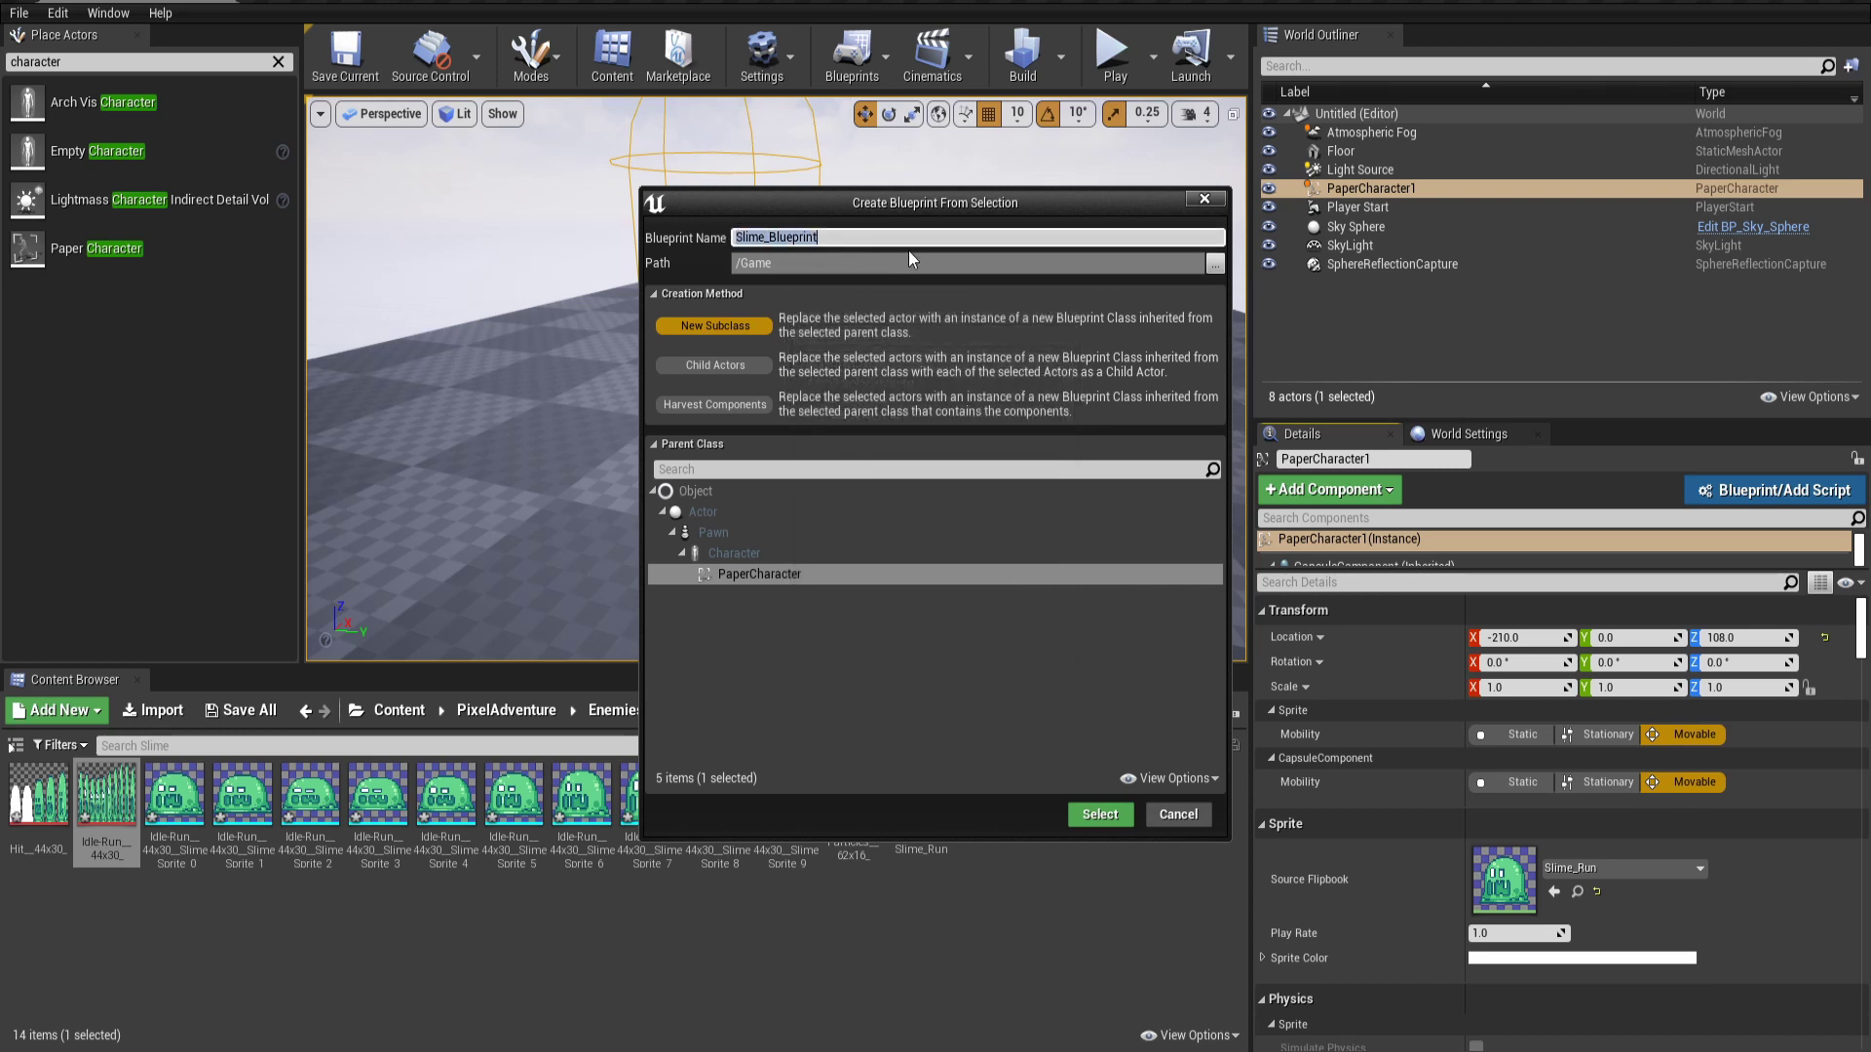
click(733, 271)
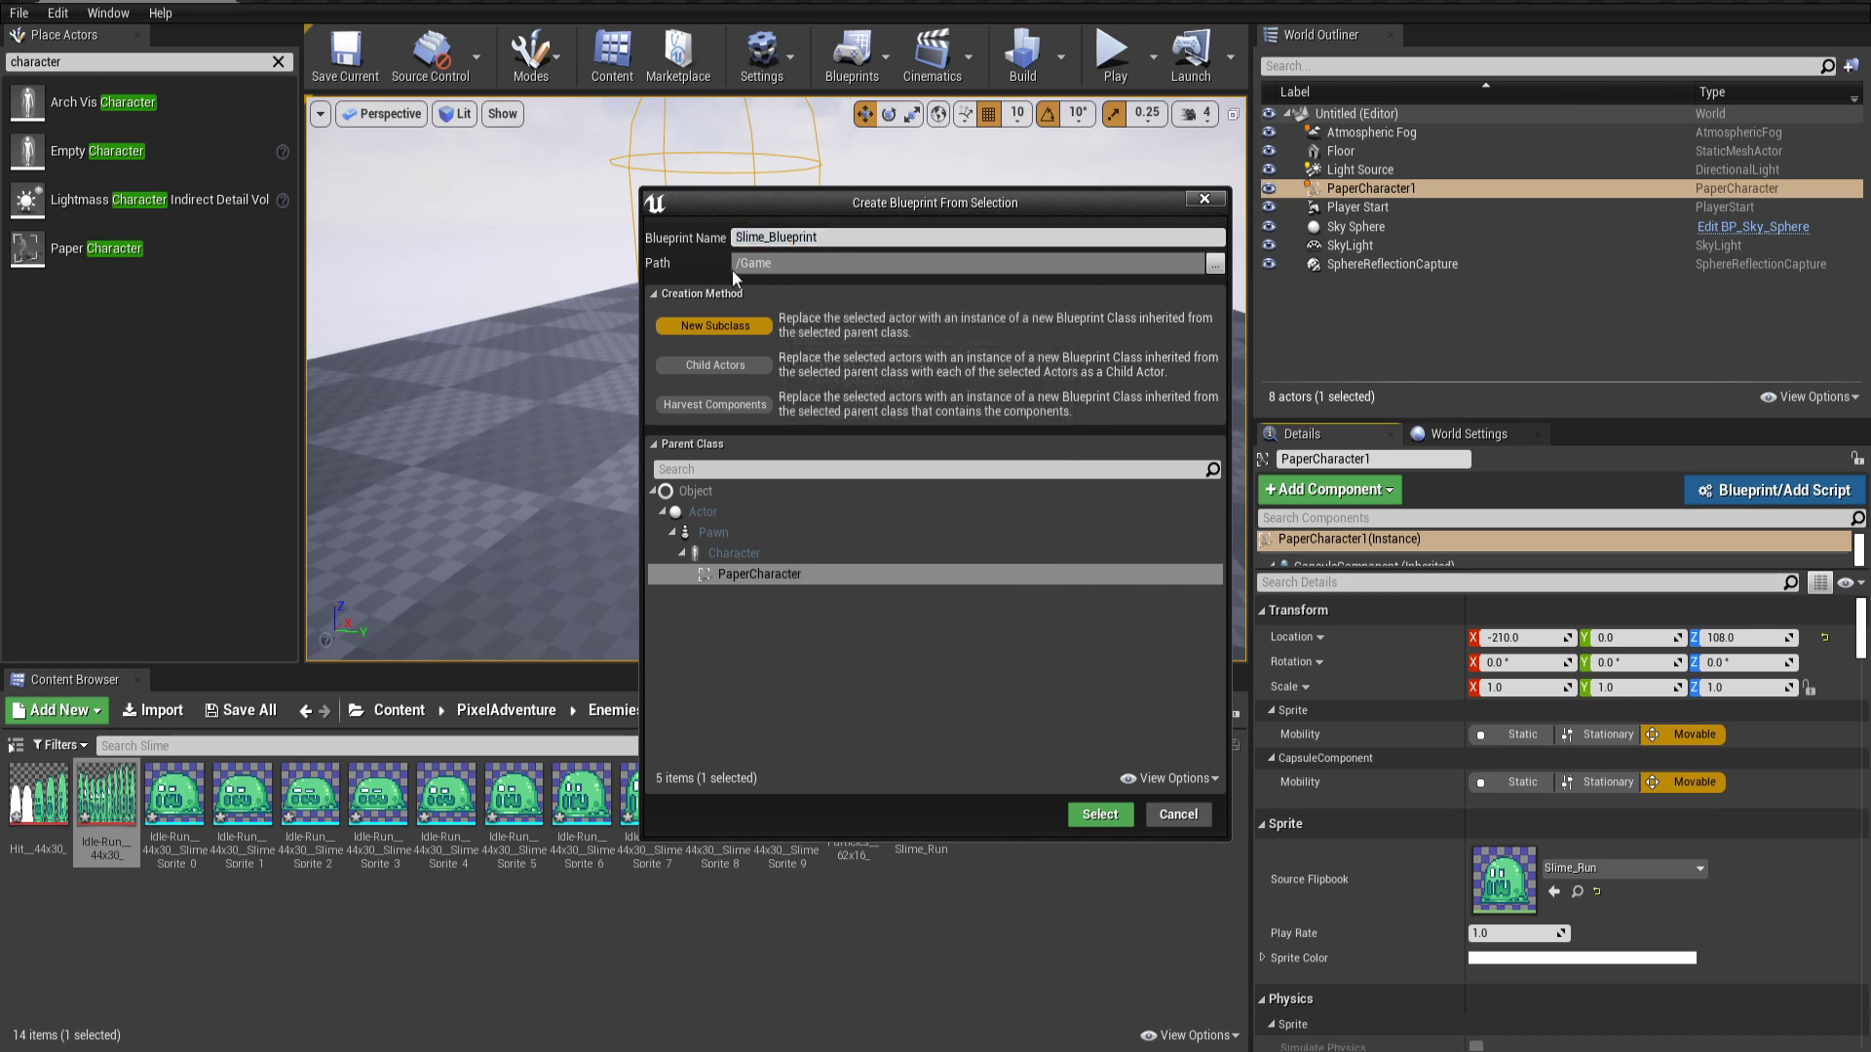
click(1099, 814)
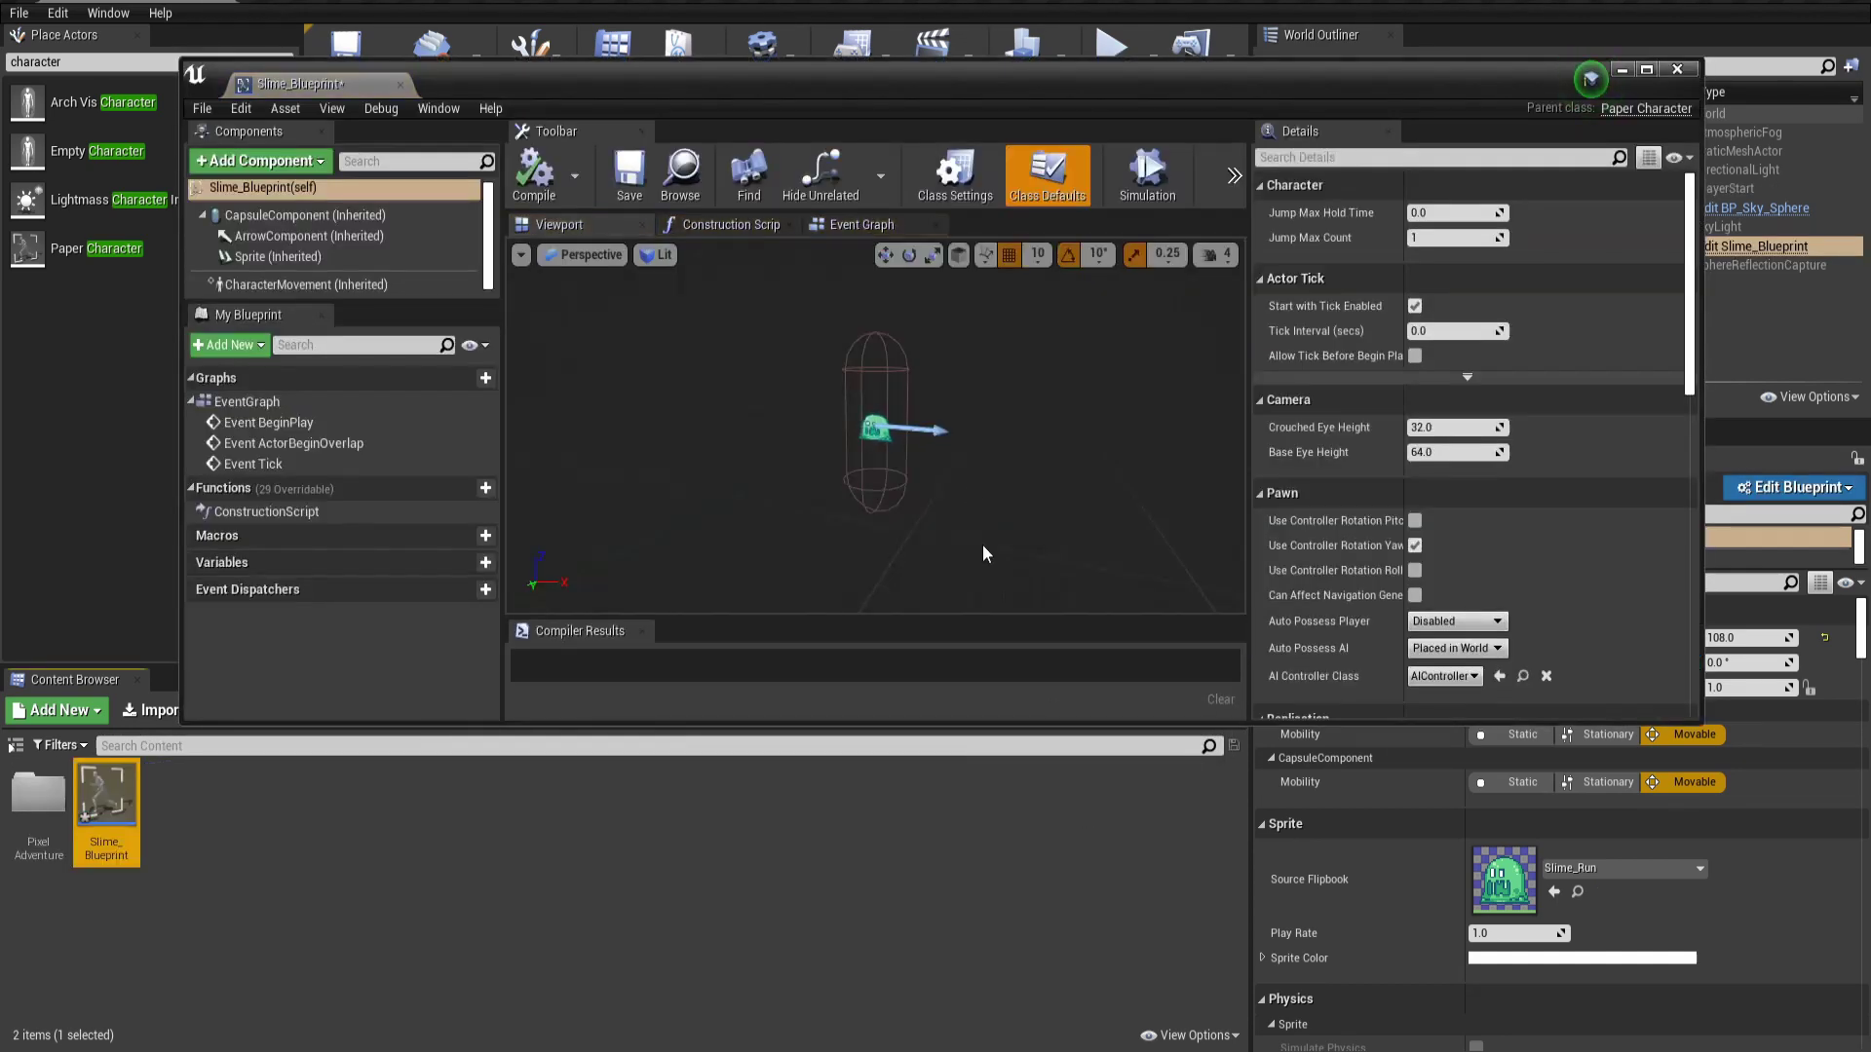
Select the slime sprite and set its Z rotation to 90
scroll(895, 436, up, 2)
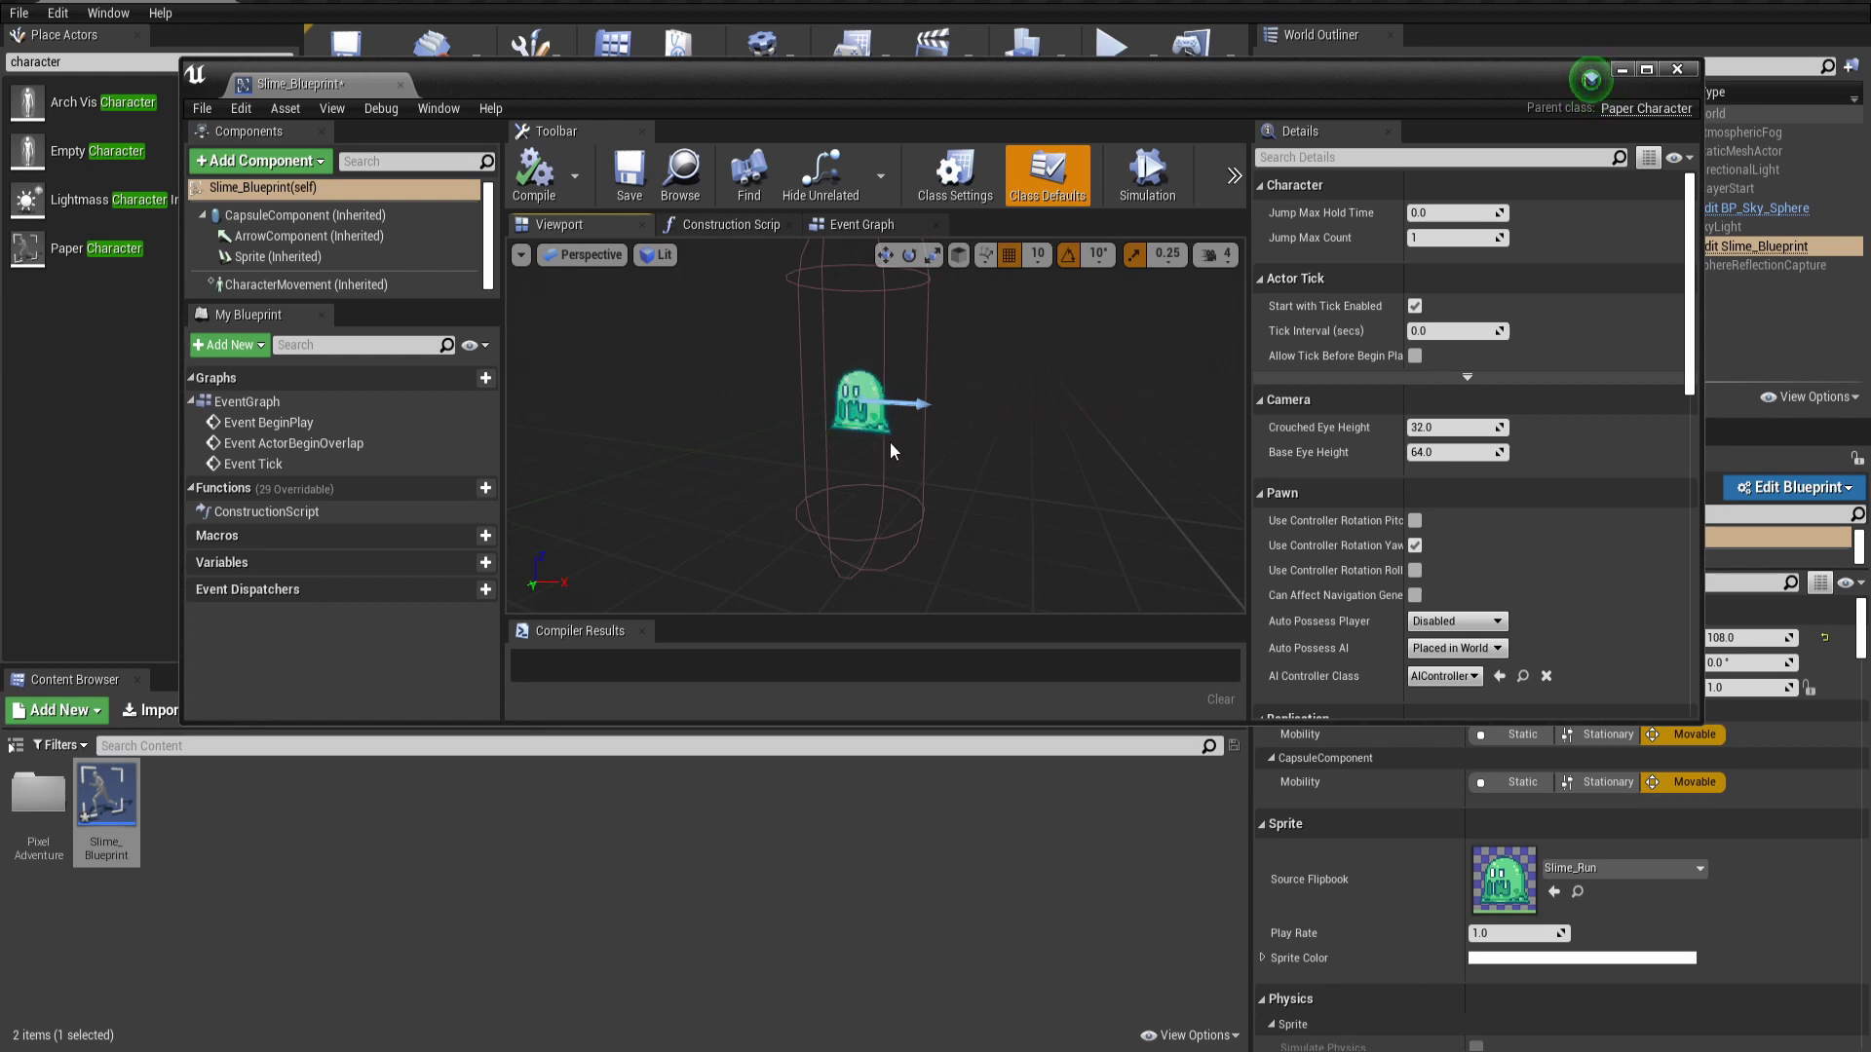
right_drag(953, 432, 1033, 434)
right_drag(917, 435, 858, 432)
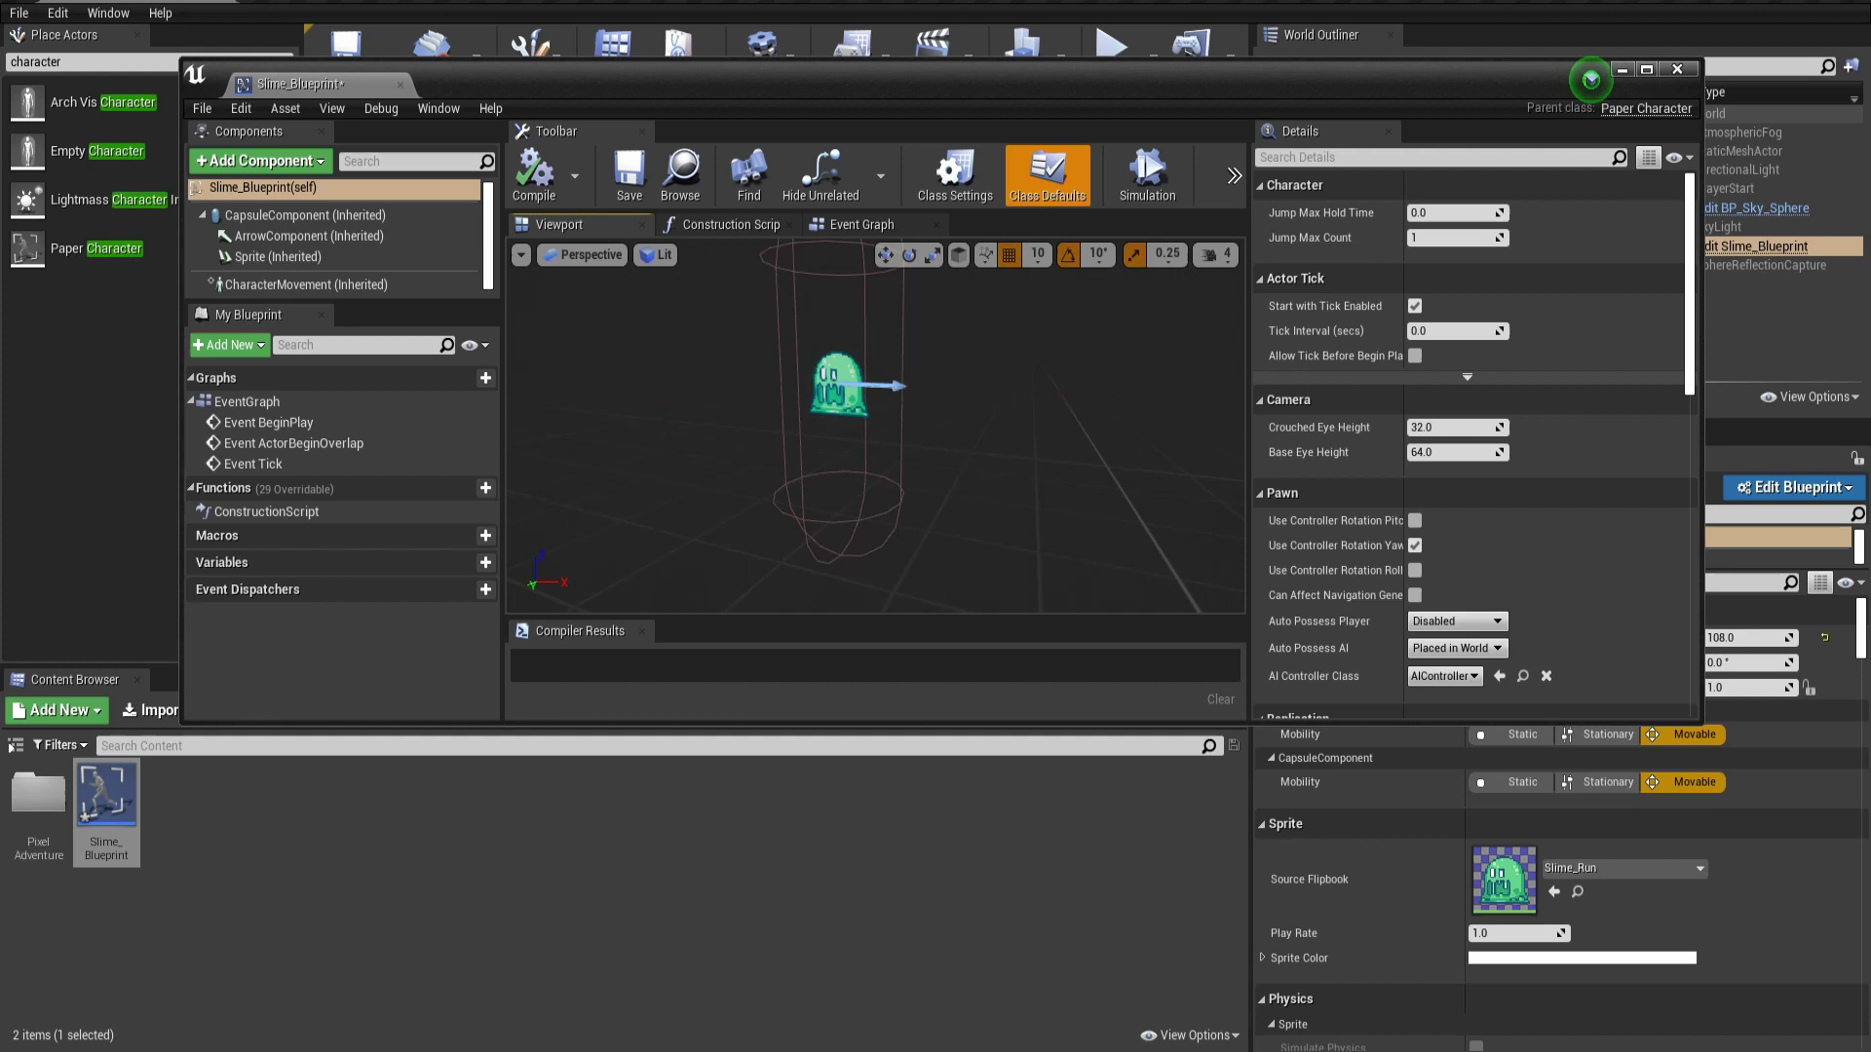
click(891, 390)
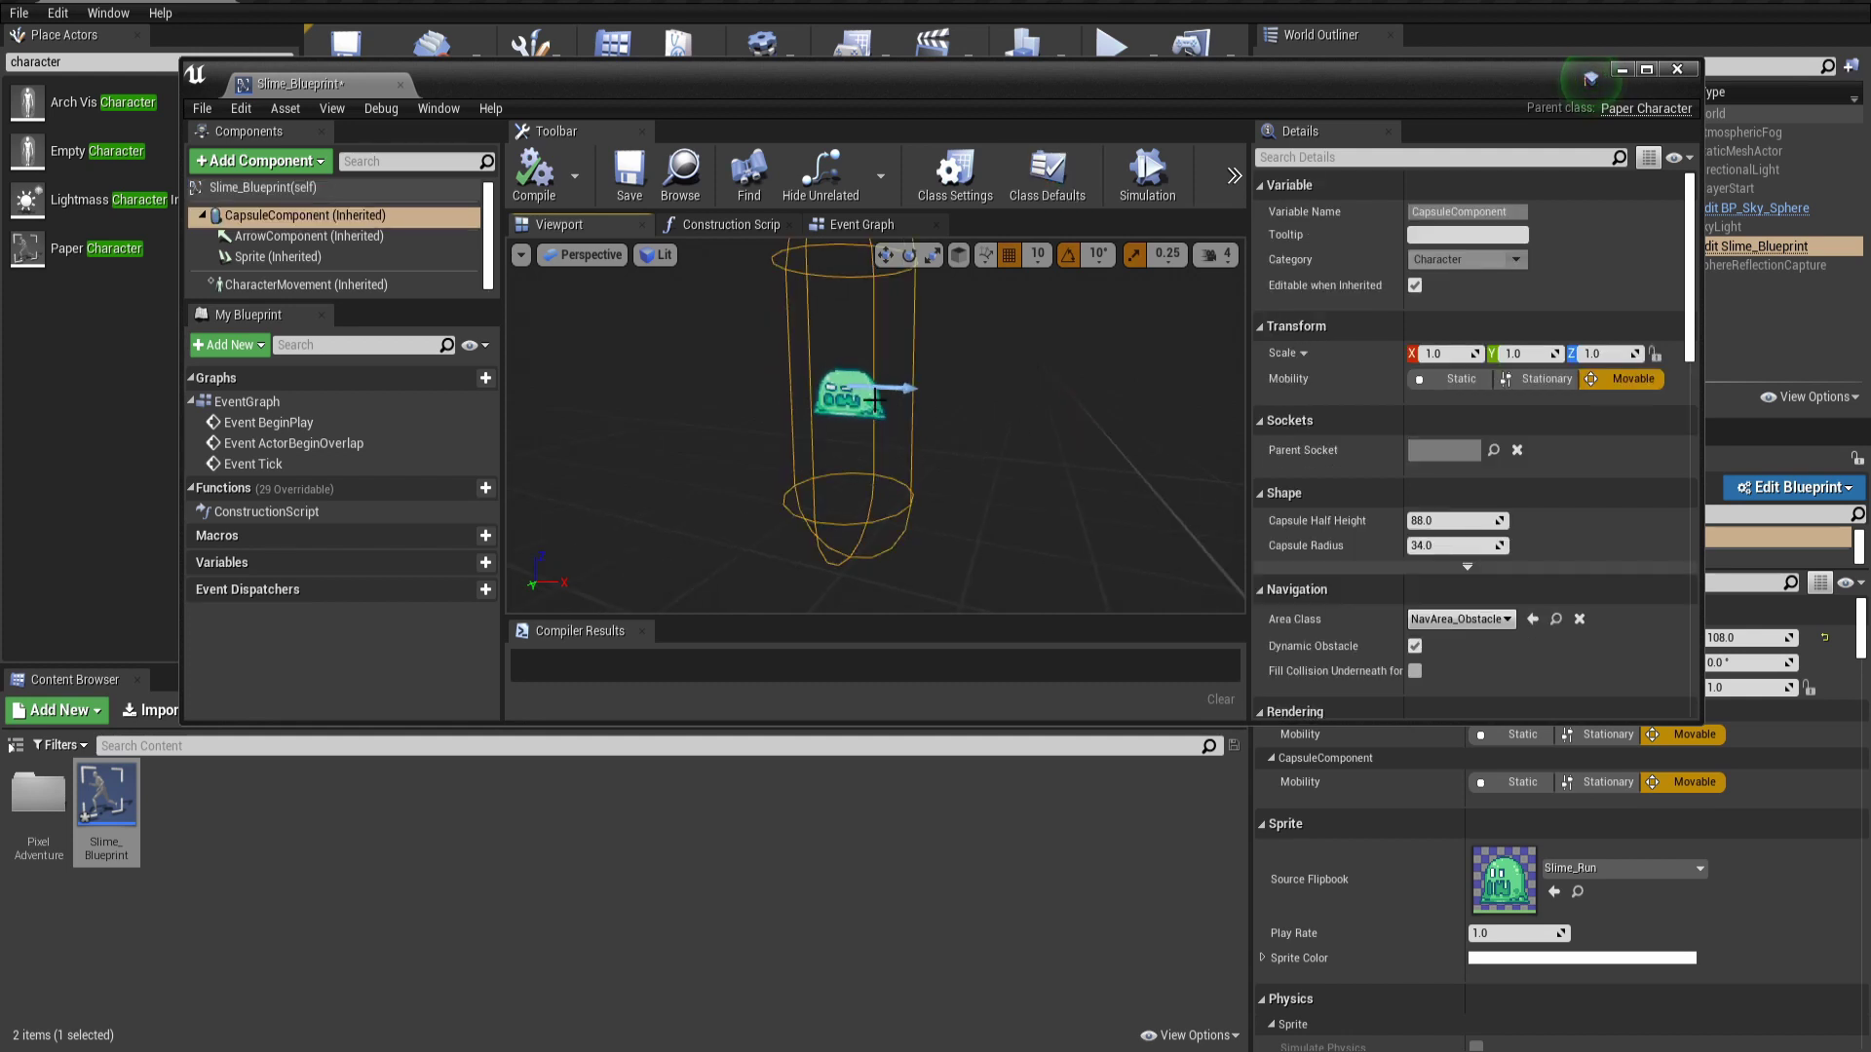
click(864, 400)
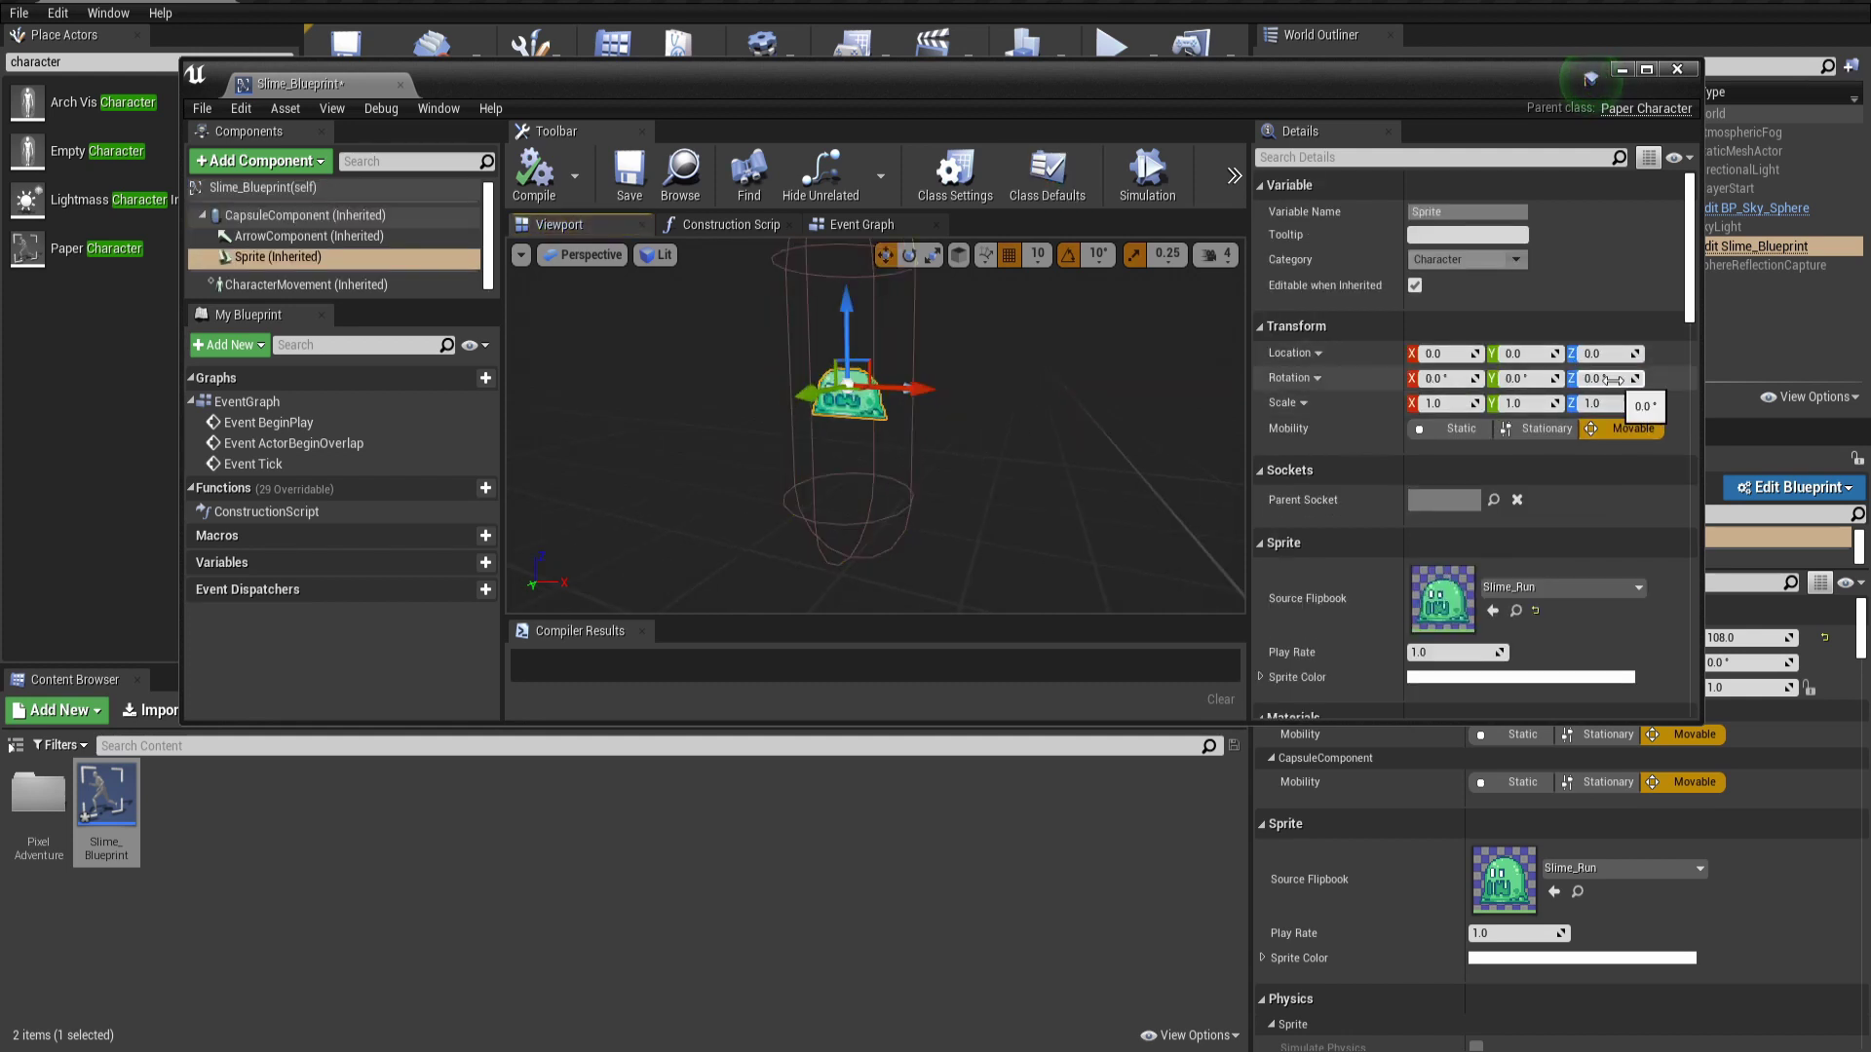
text(90)
key(Return)
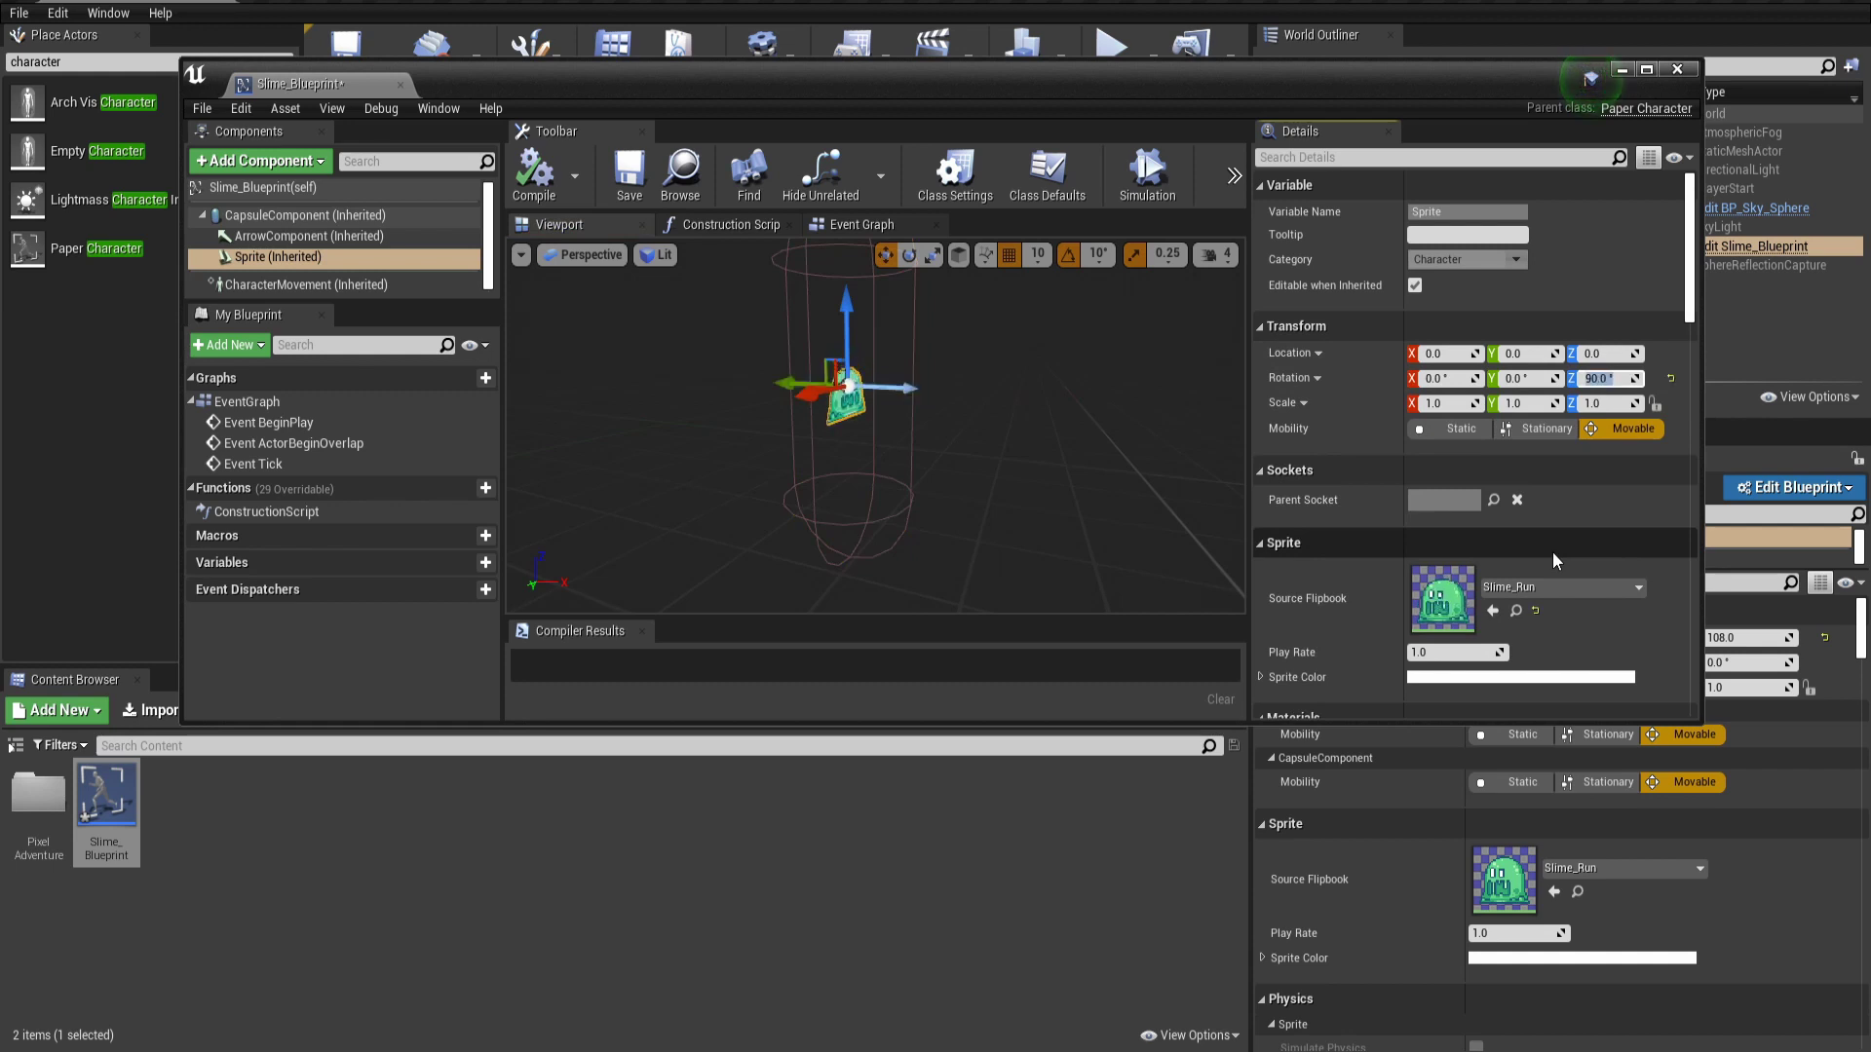
right_drag(1078, 452, 1111, 450)
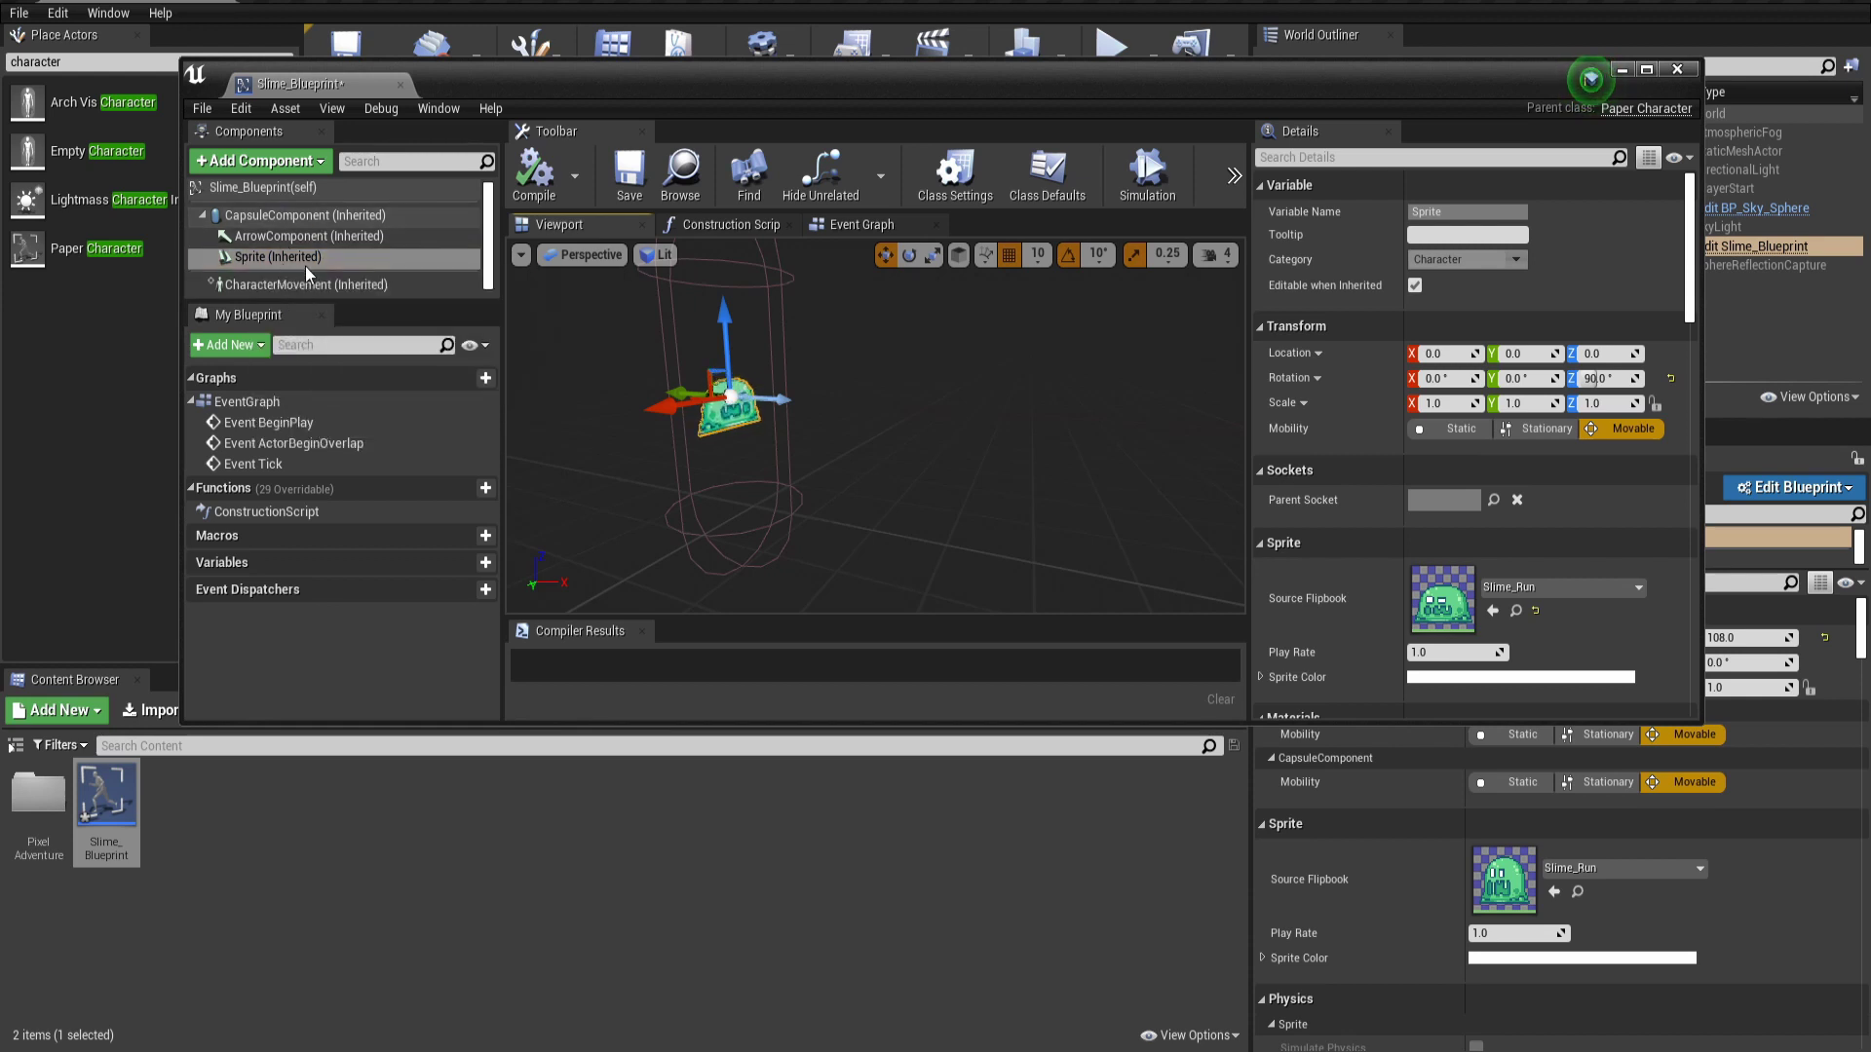
Reselect the Sprite component and change its Z rotation to -90
click(338, 256)
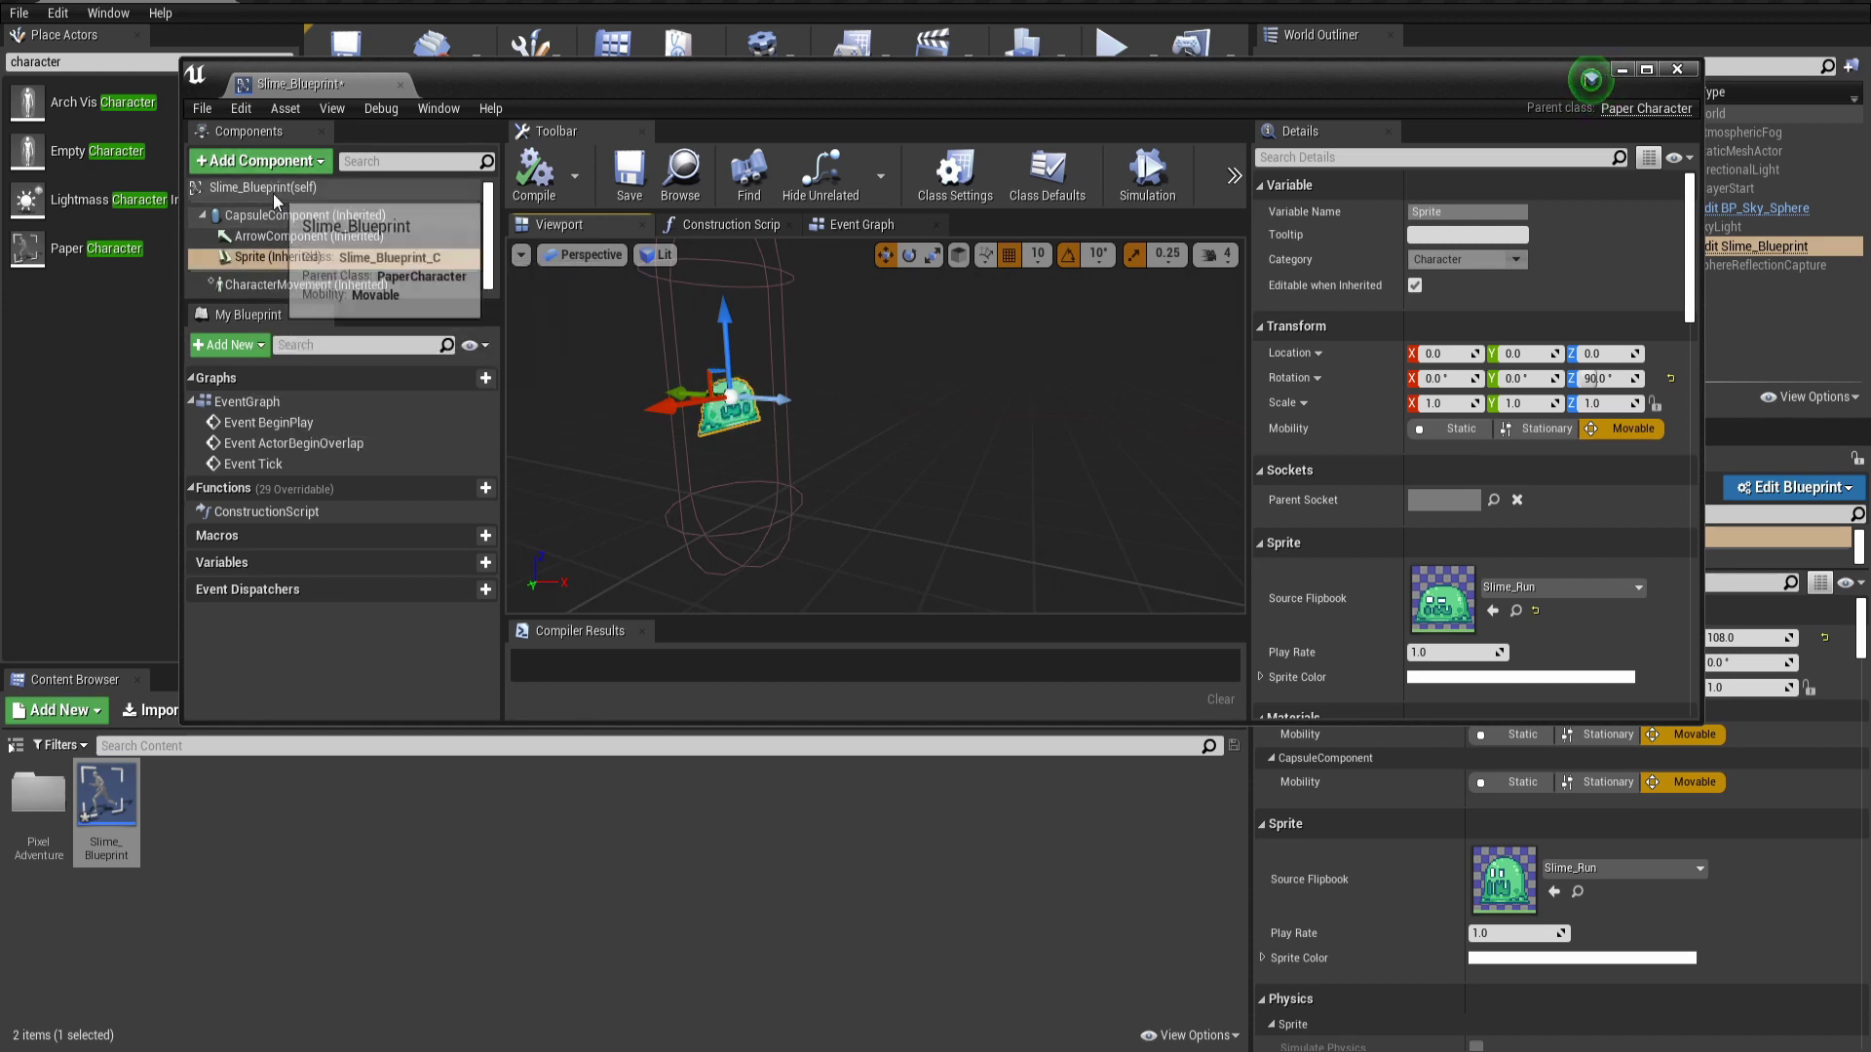
scroll(701, 389, up, 3)
key(f)
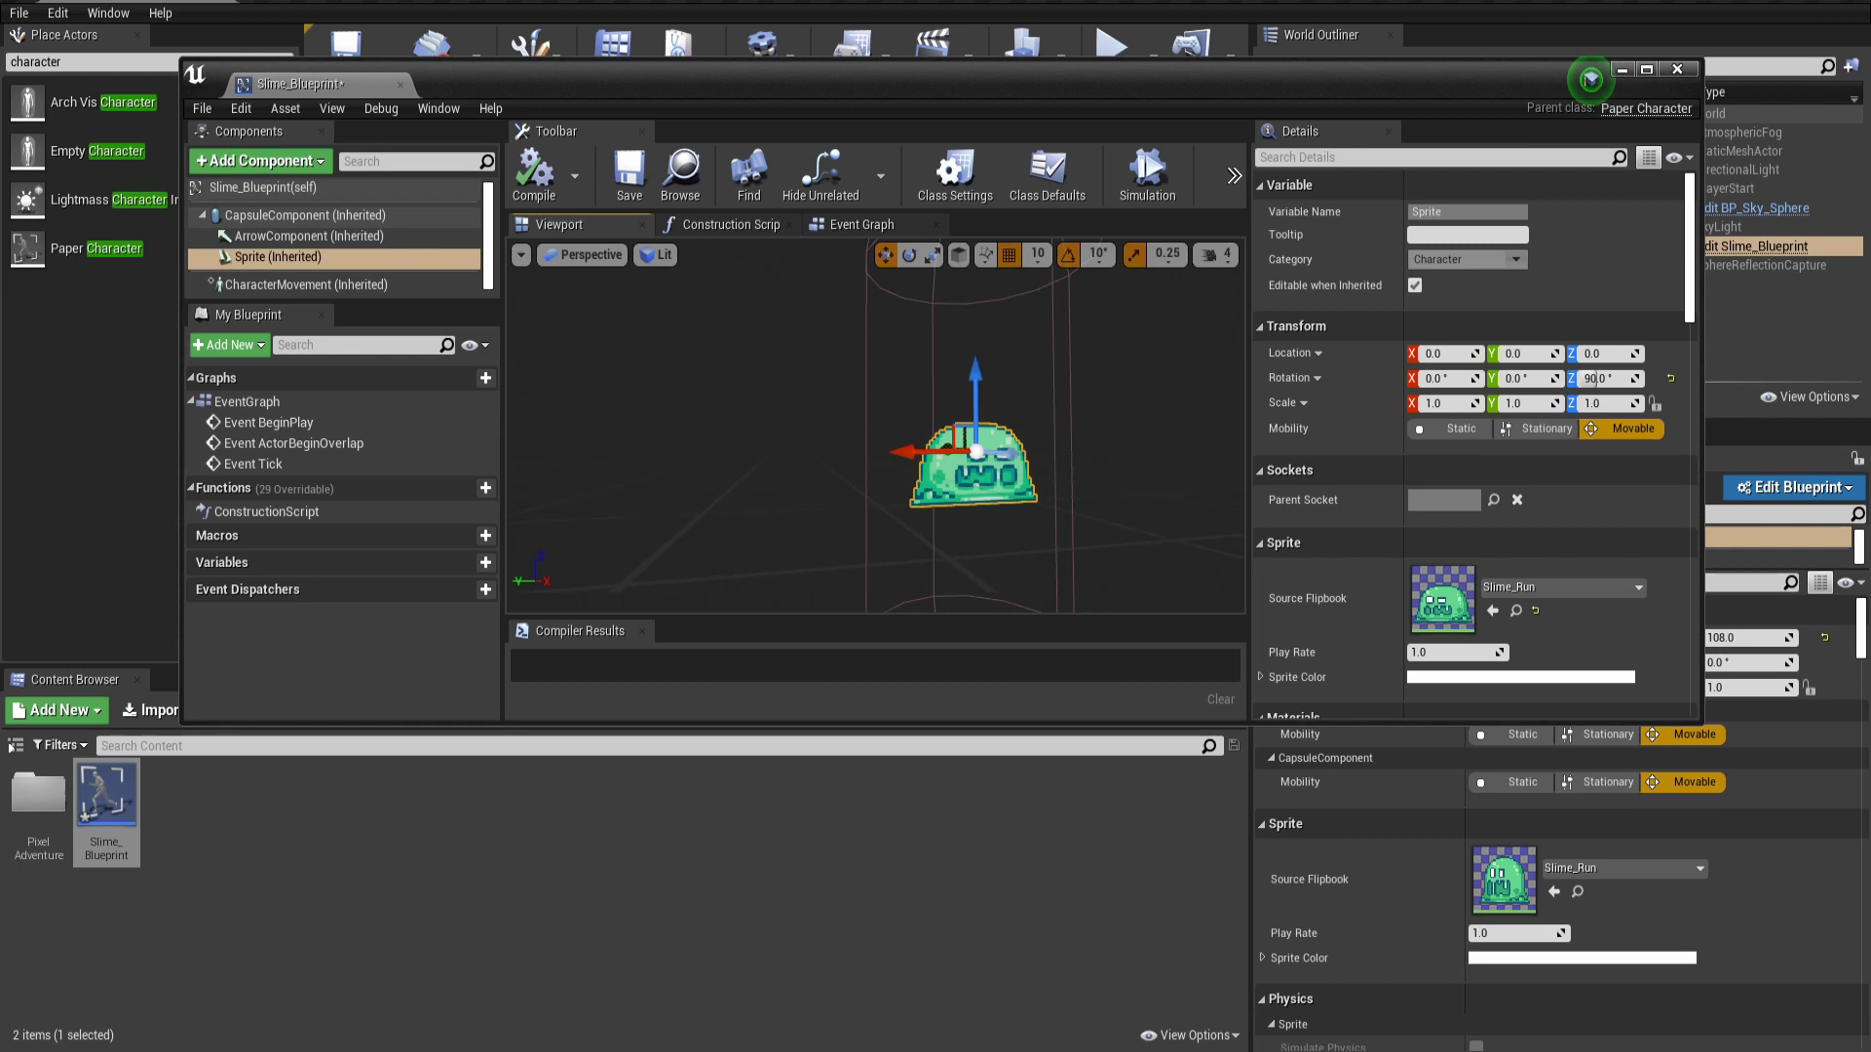
alt+drag(858, 458, 753, 480)
scroll(877, 472, down, 3)
scroll(753, 480, up, 4)
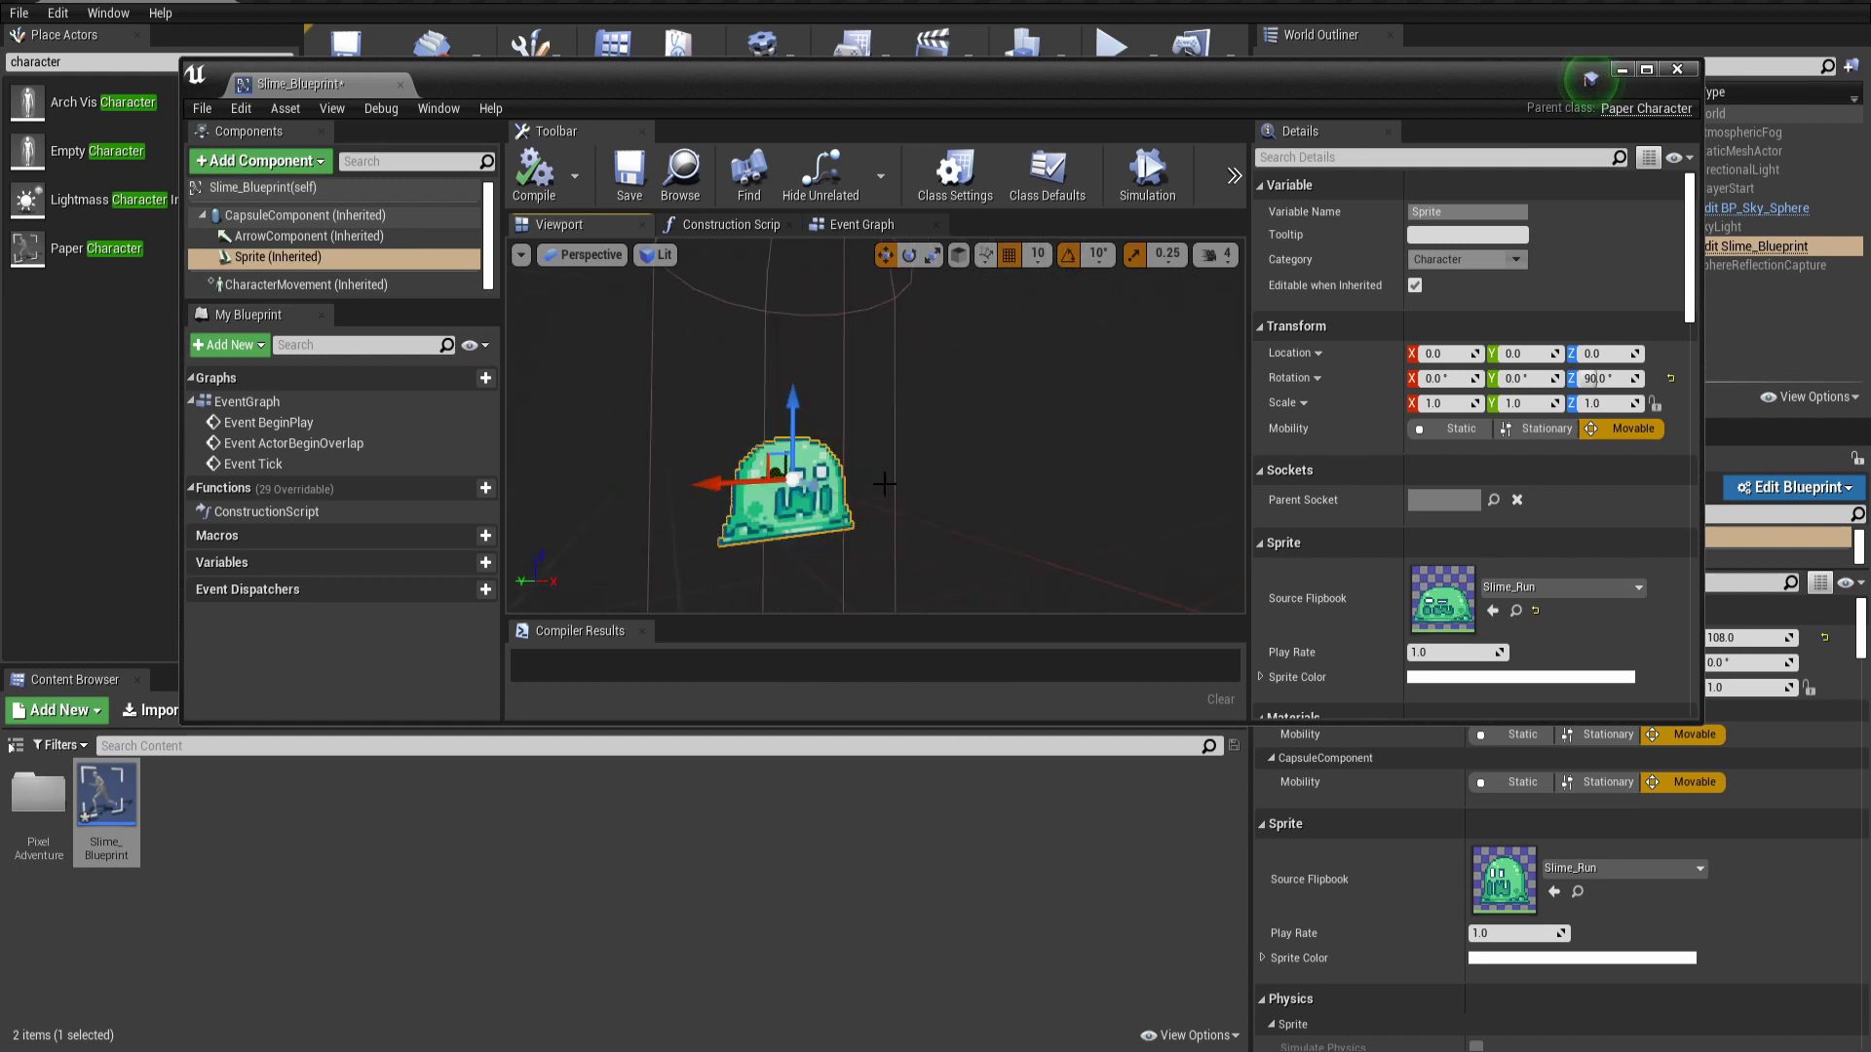
key(f)
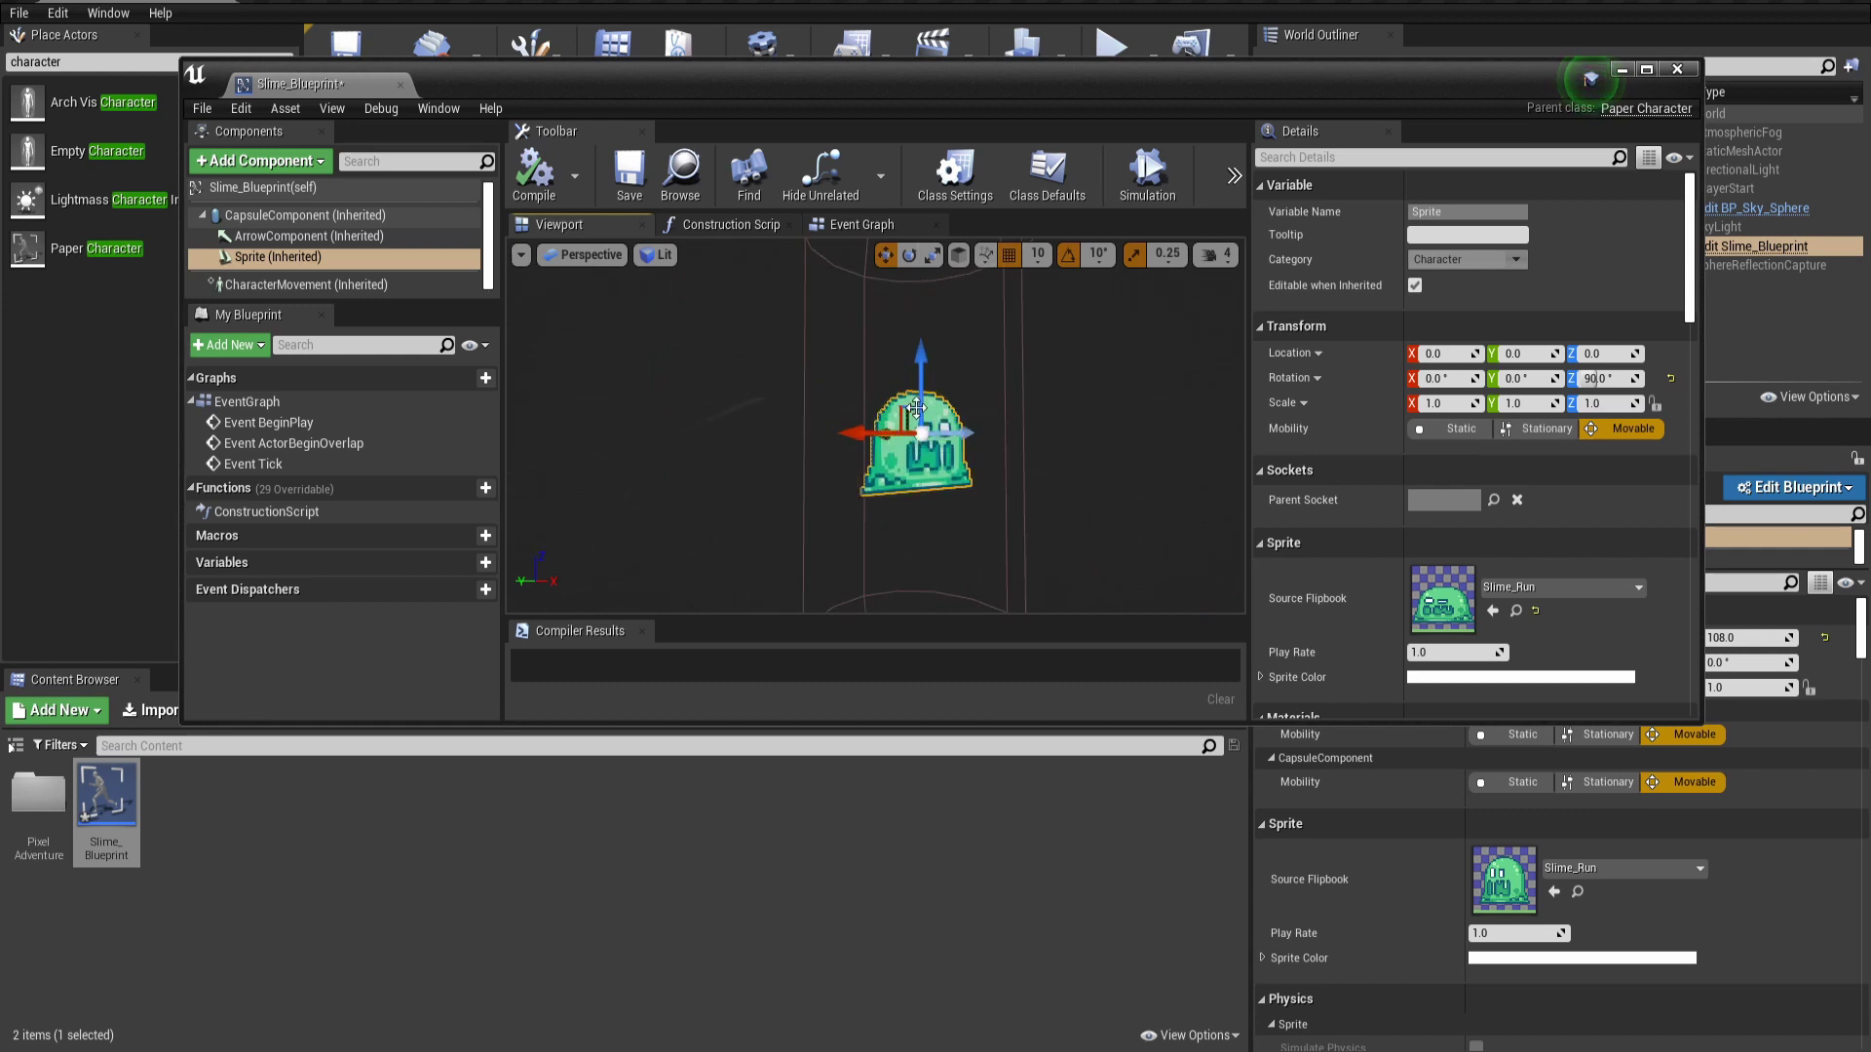
click(1608, 379)
text(-90)
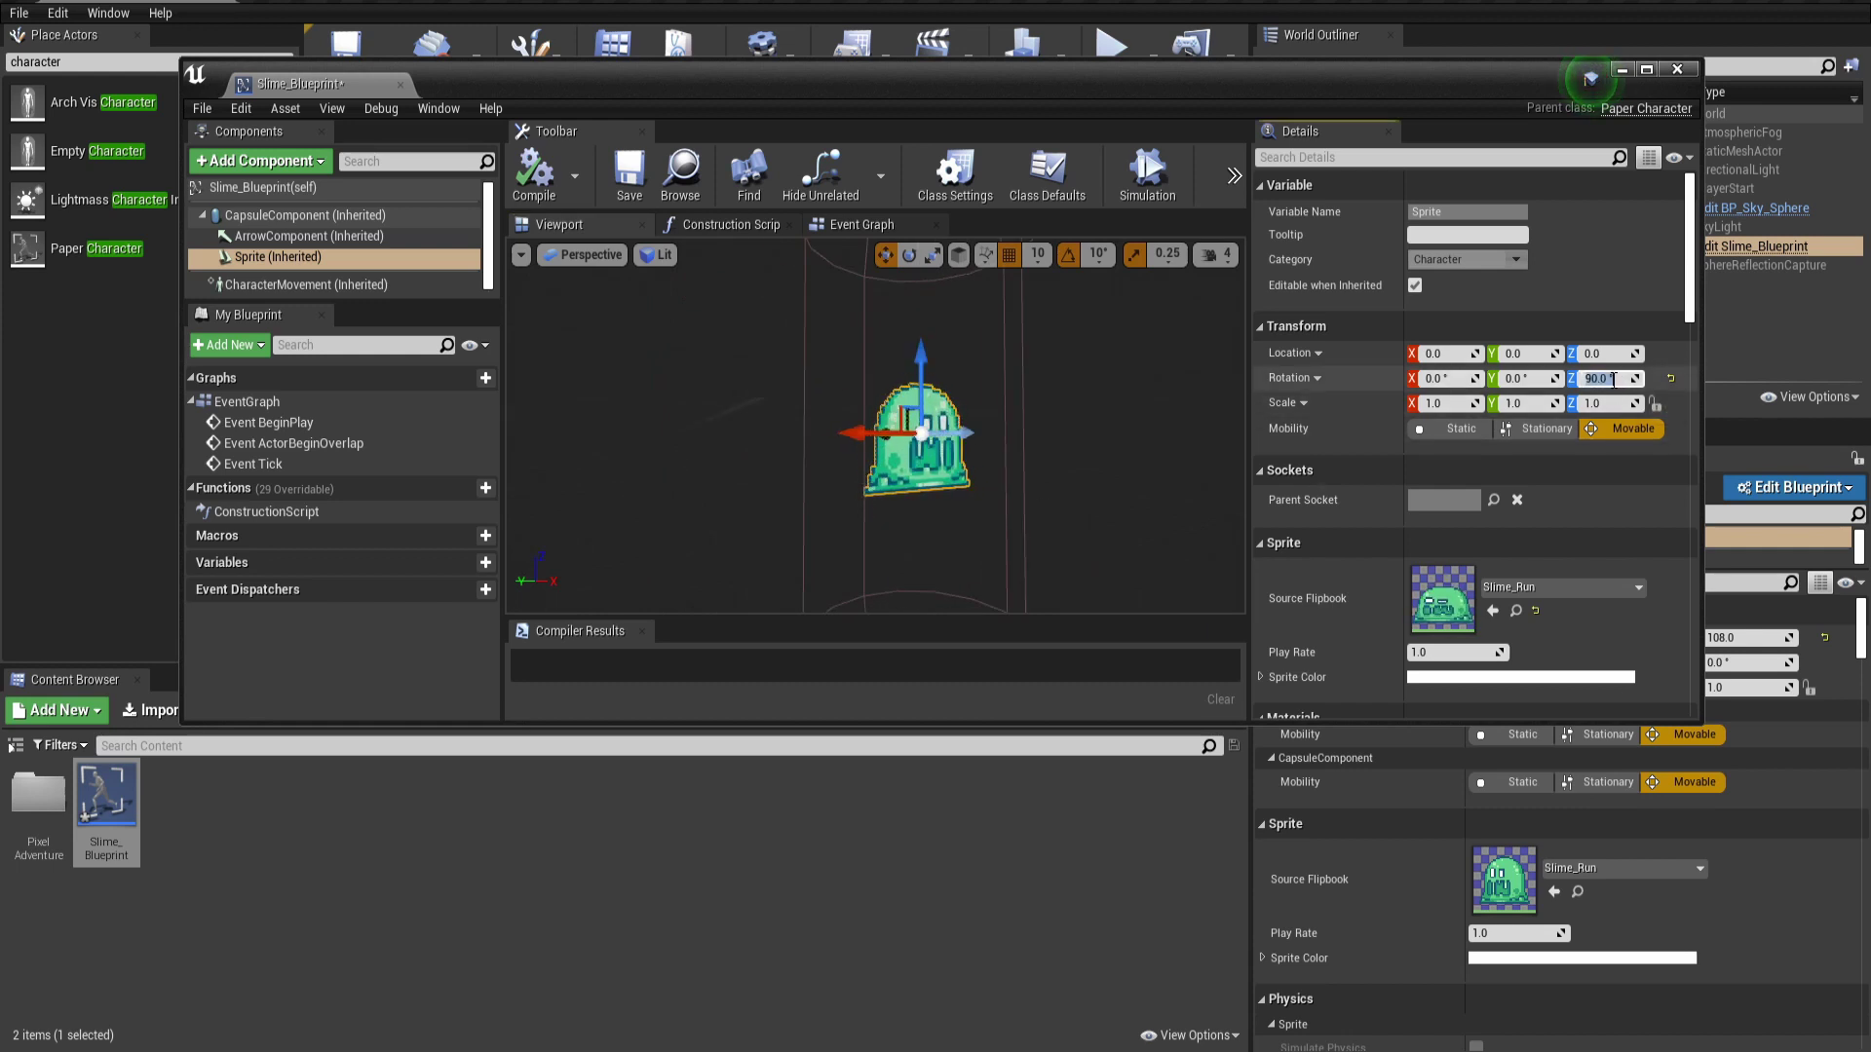
key(Return)
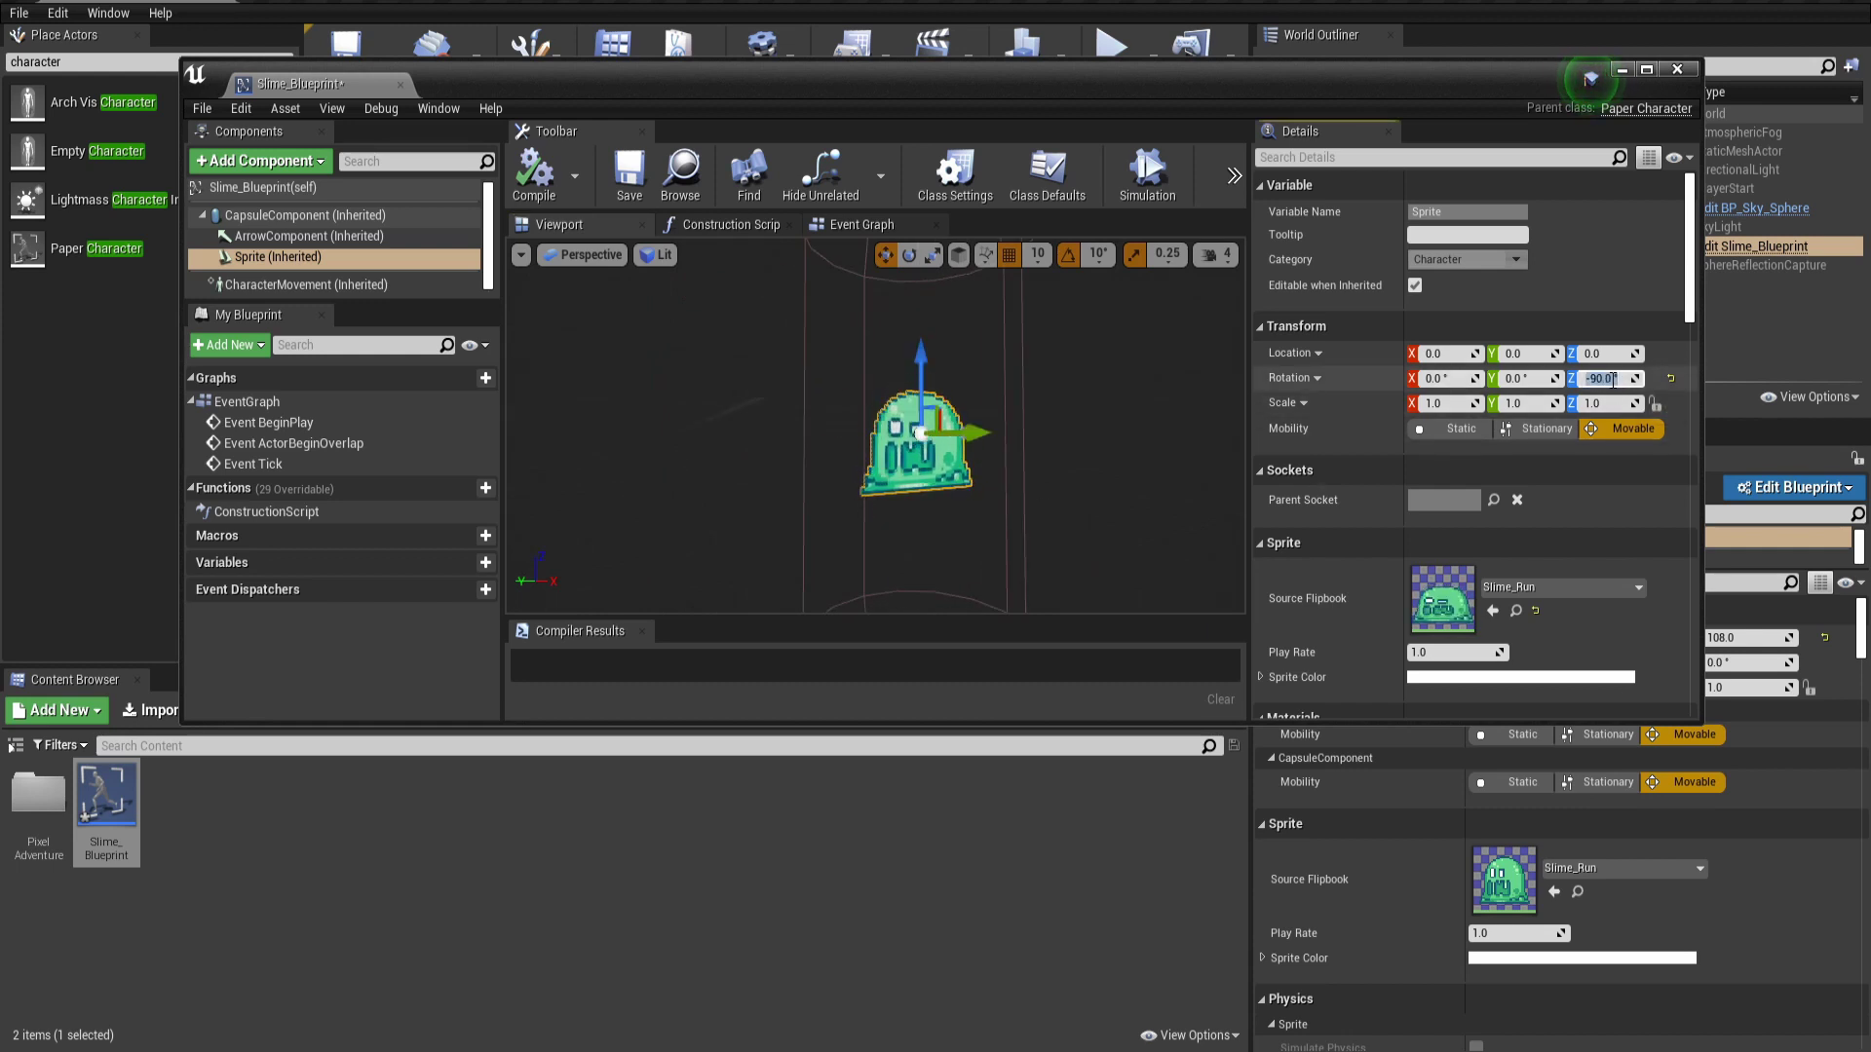
Shrink the capsule radius and half height to about 14.3, then compile Slime_Blueprint
click(1001, 451)
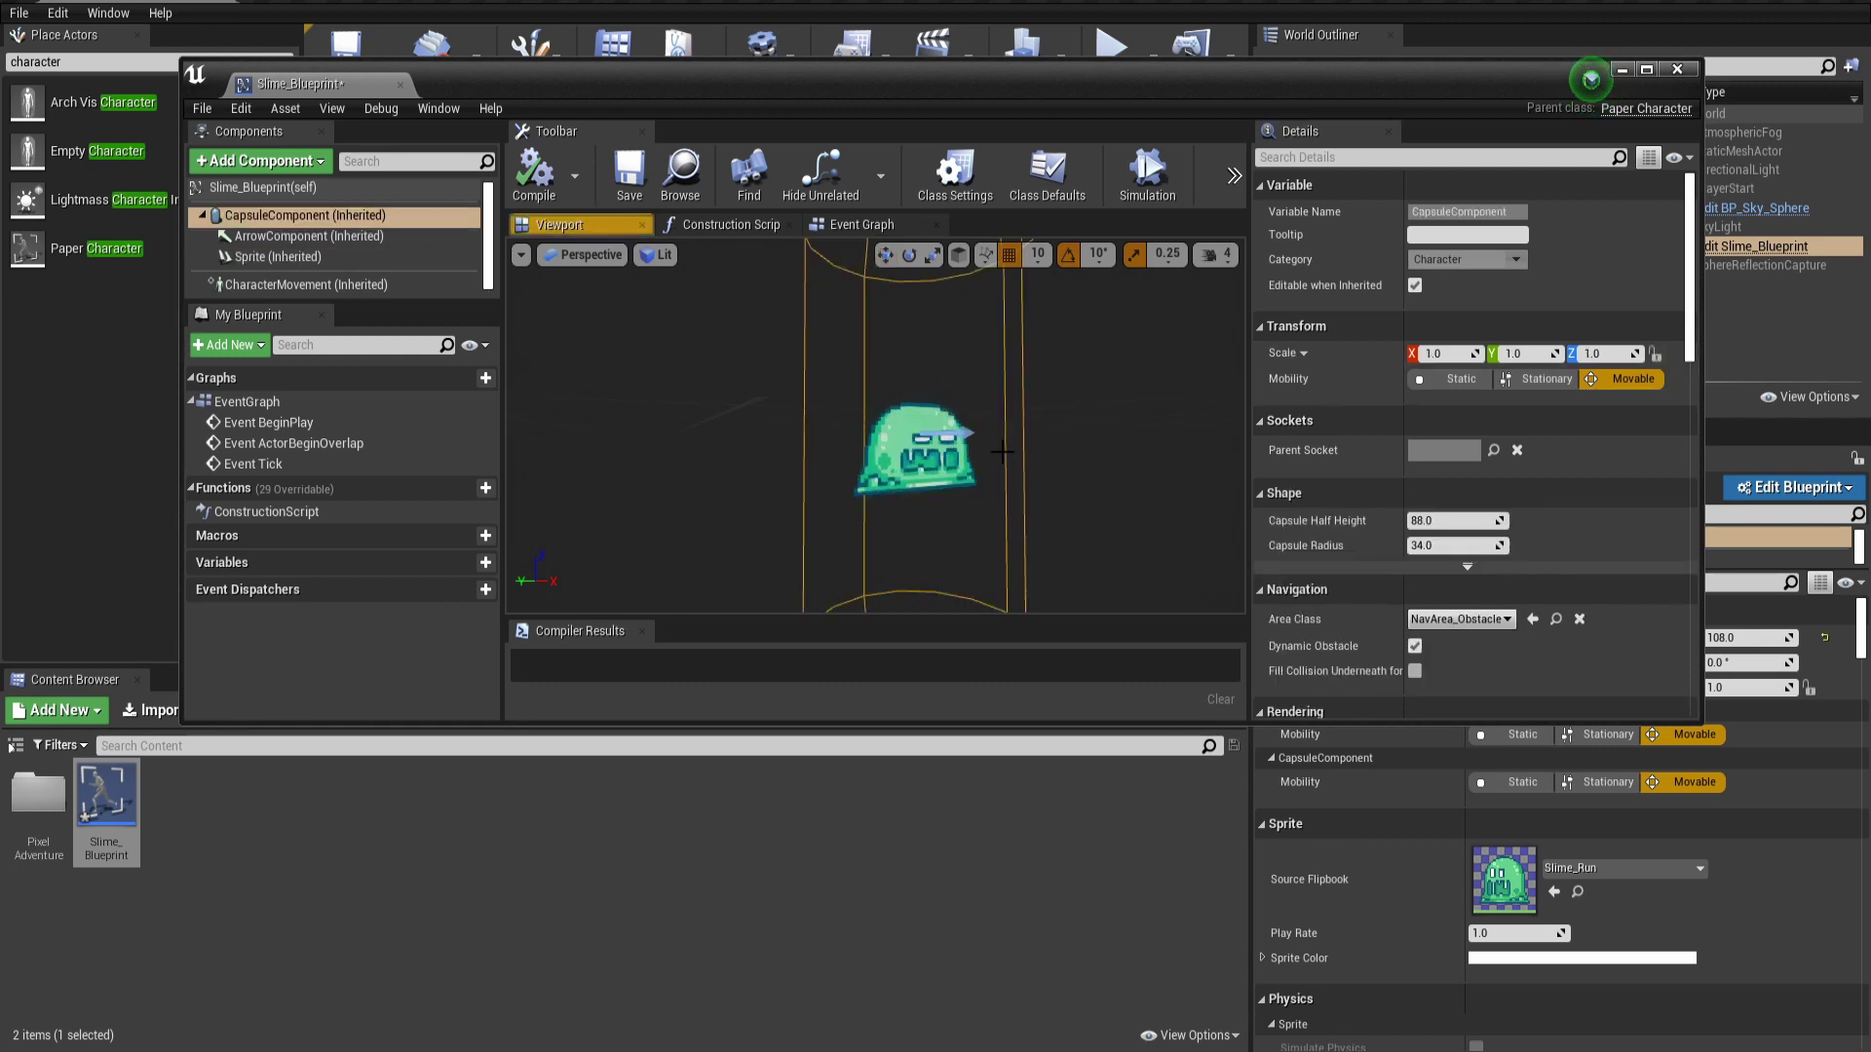
scroll(1017, 447, down, 3)
alt+drag(990, 438, 643, 330)
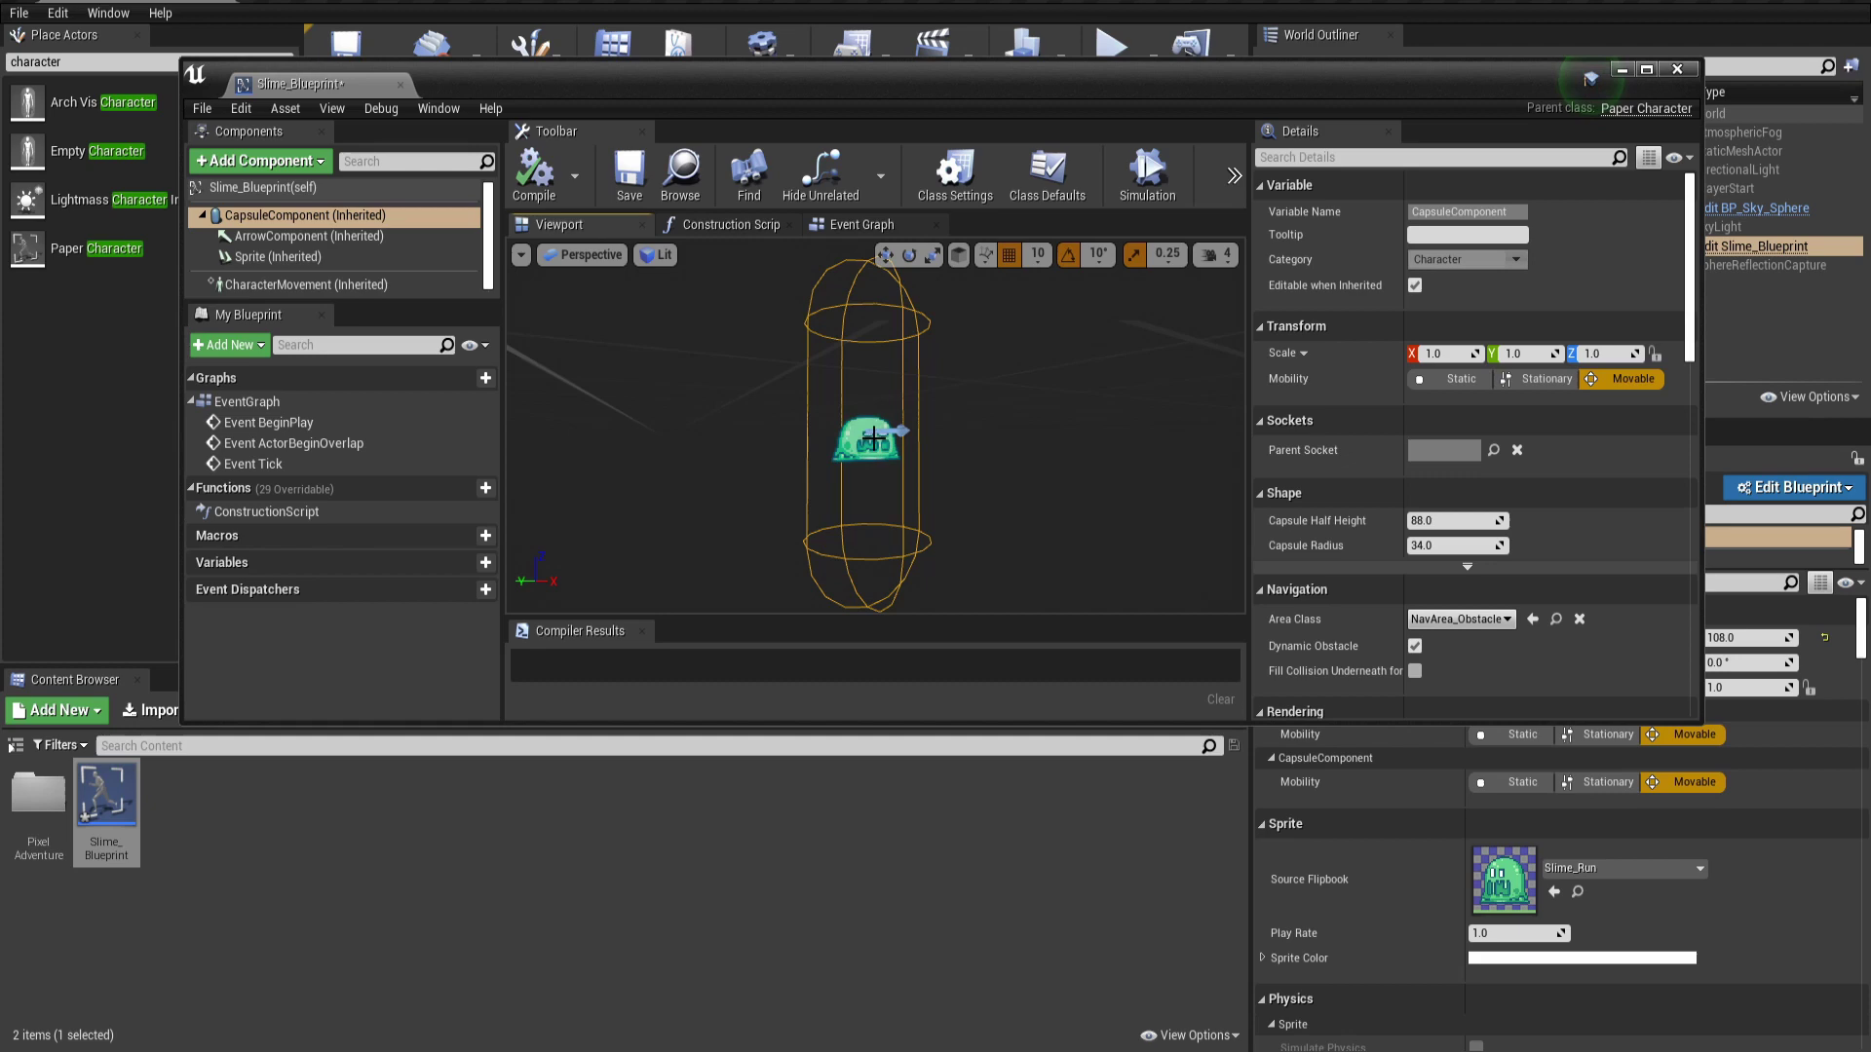
scroll(1004, 557, up, 5)
scroll(1023, 543, down, 3)
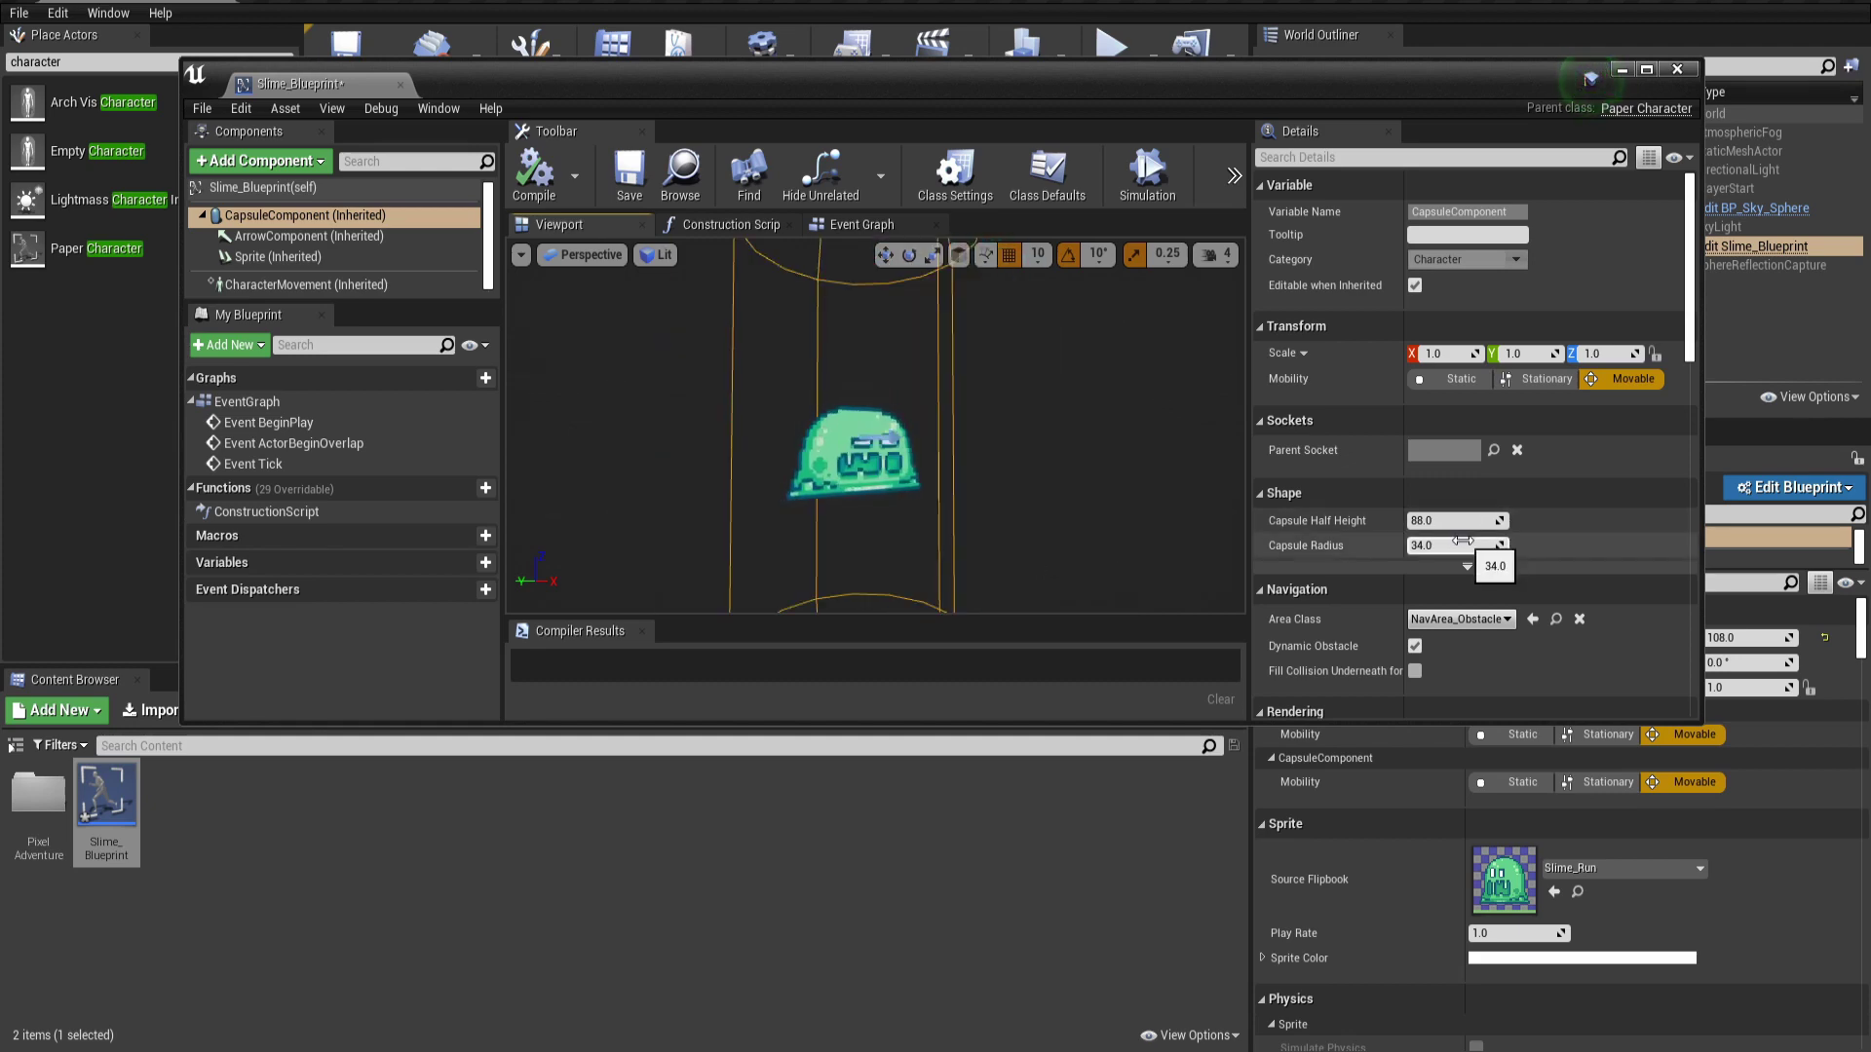
click(1646, 70)
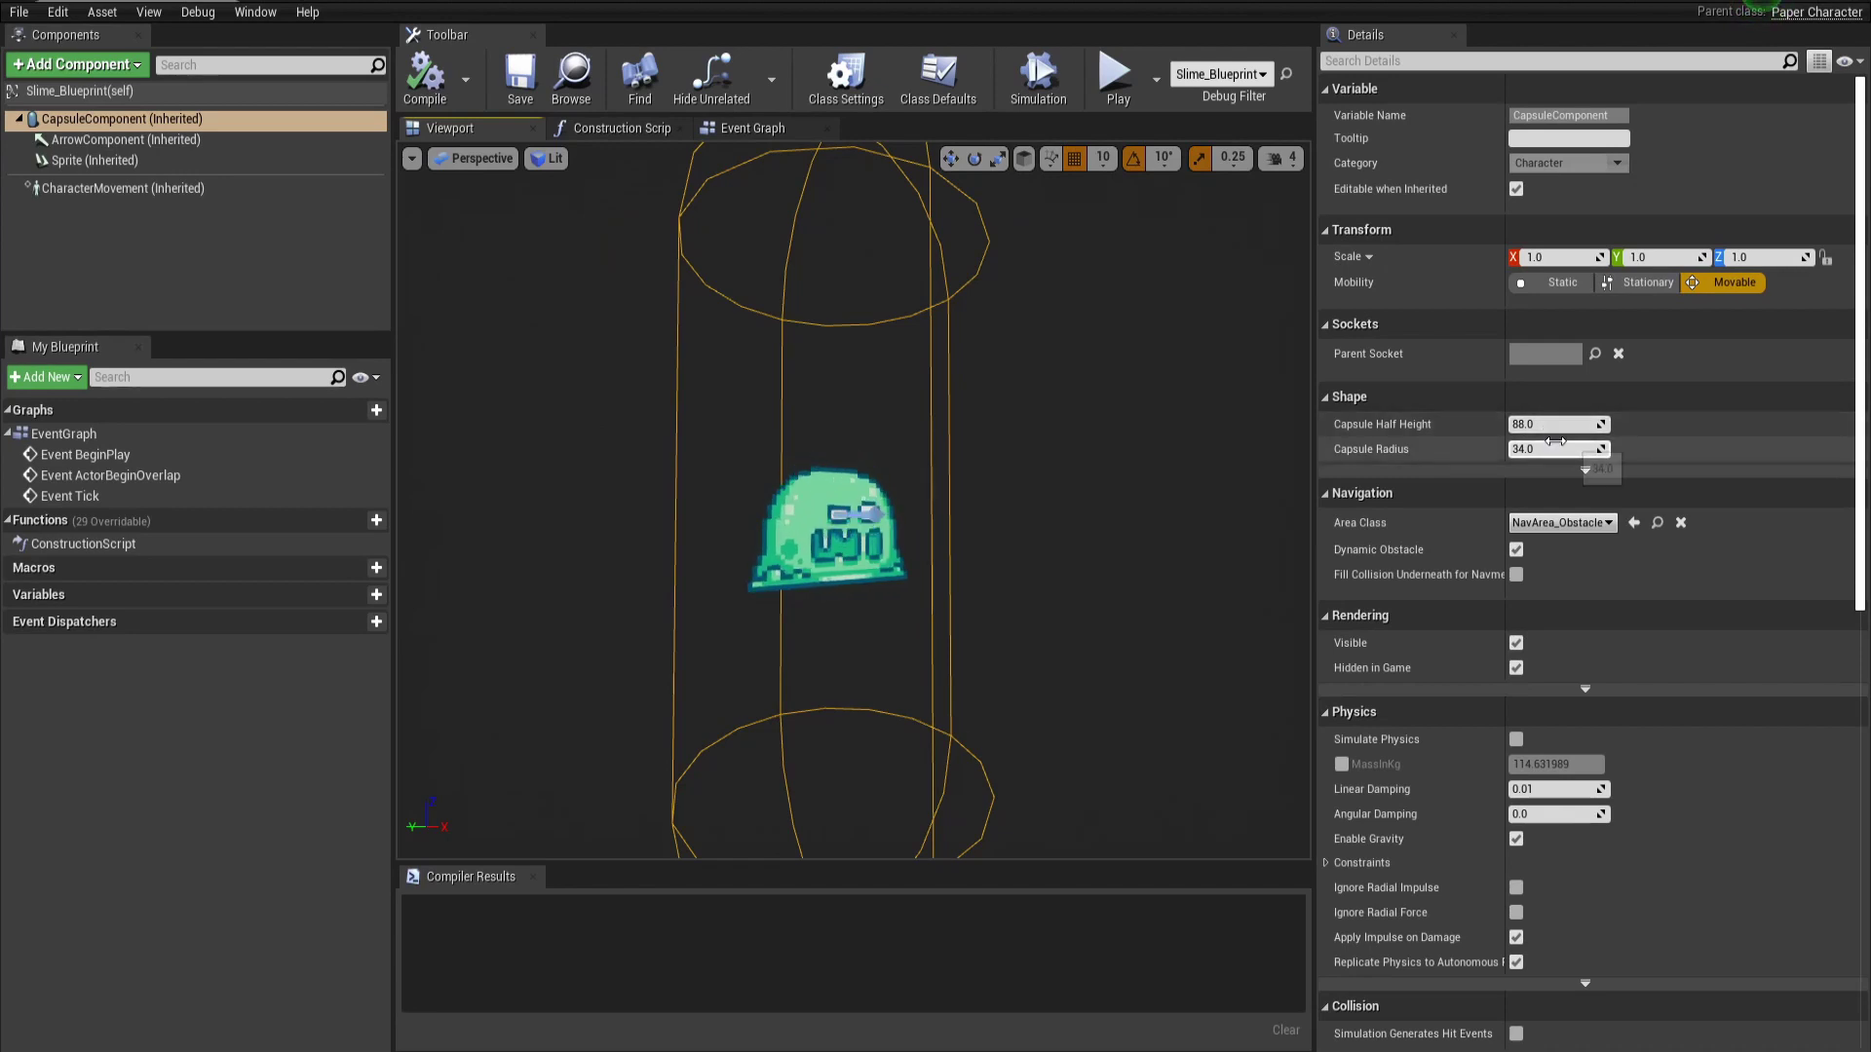
drag(1556, 442, 1510, 426)
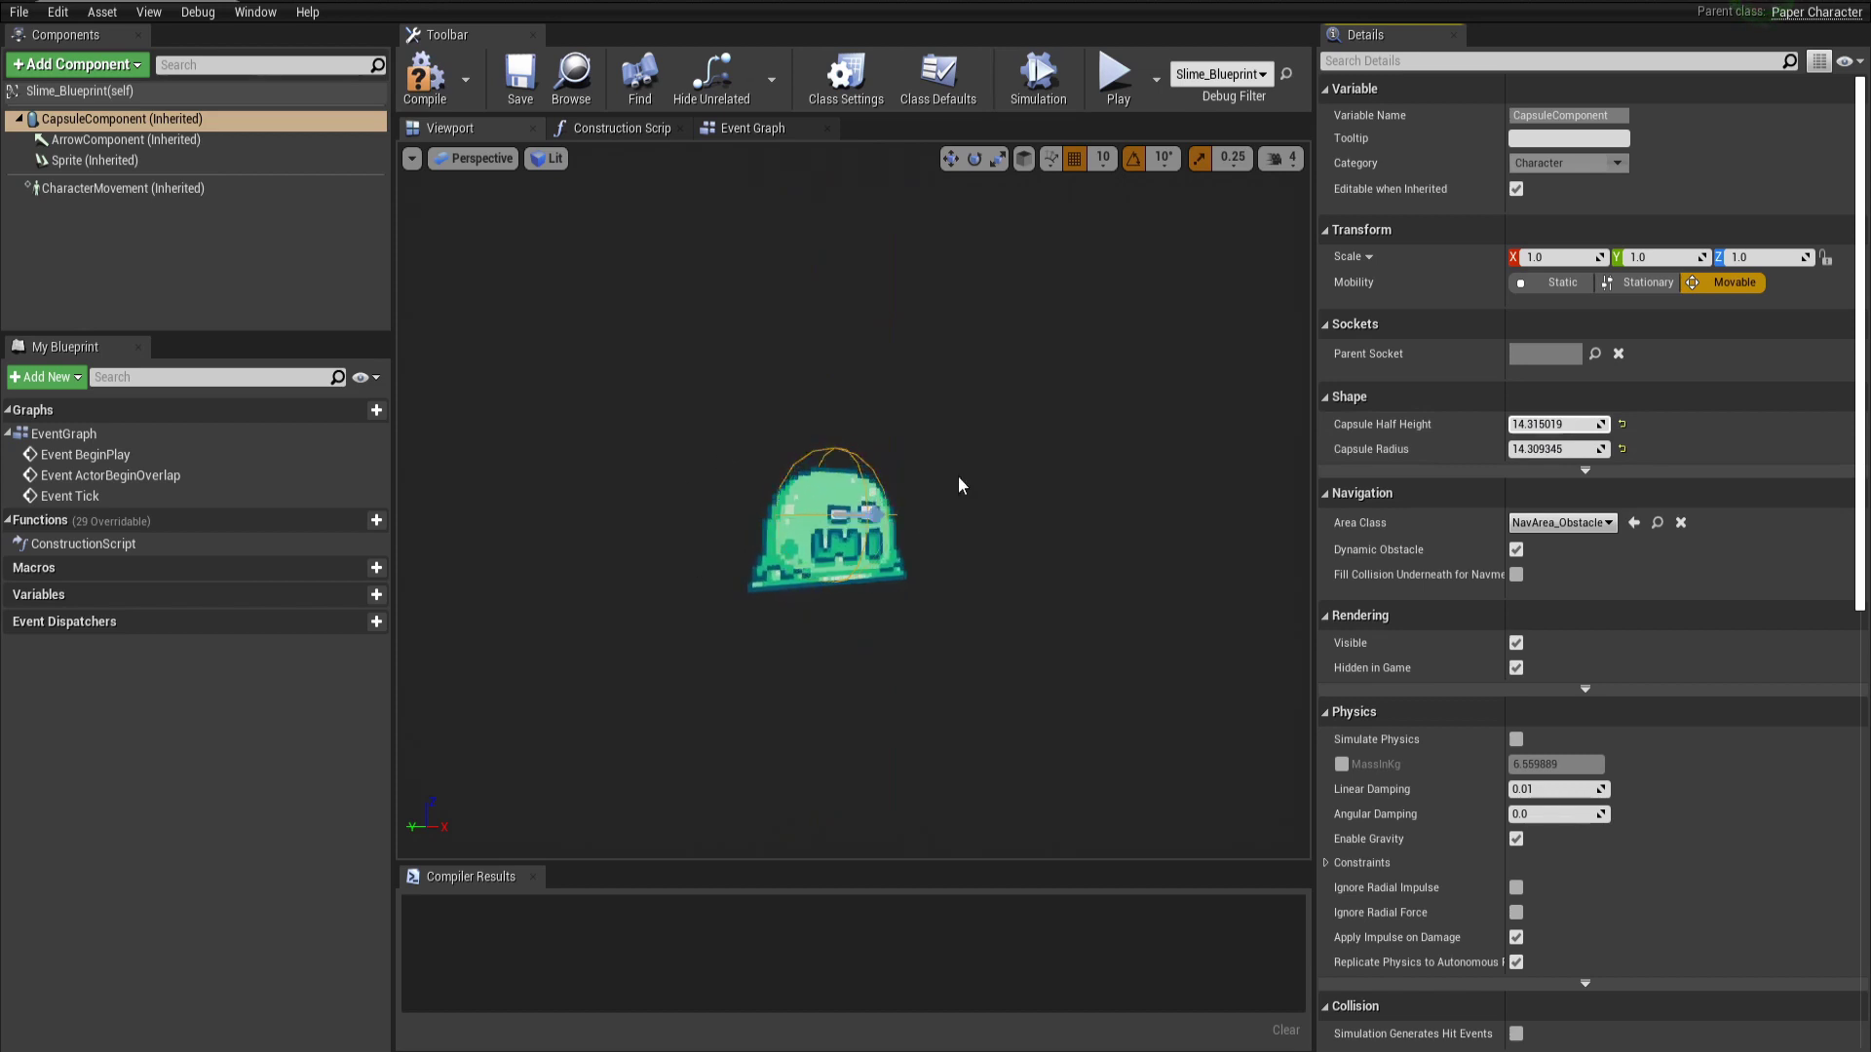
click(414, 86)
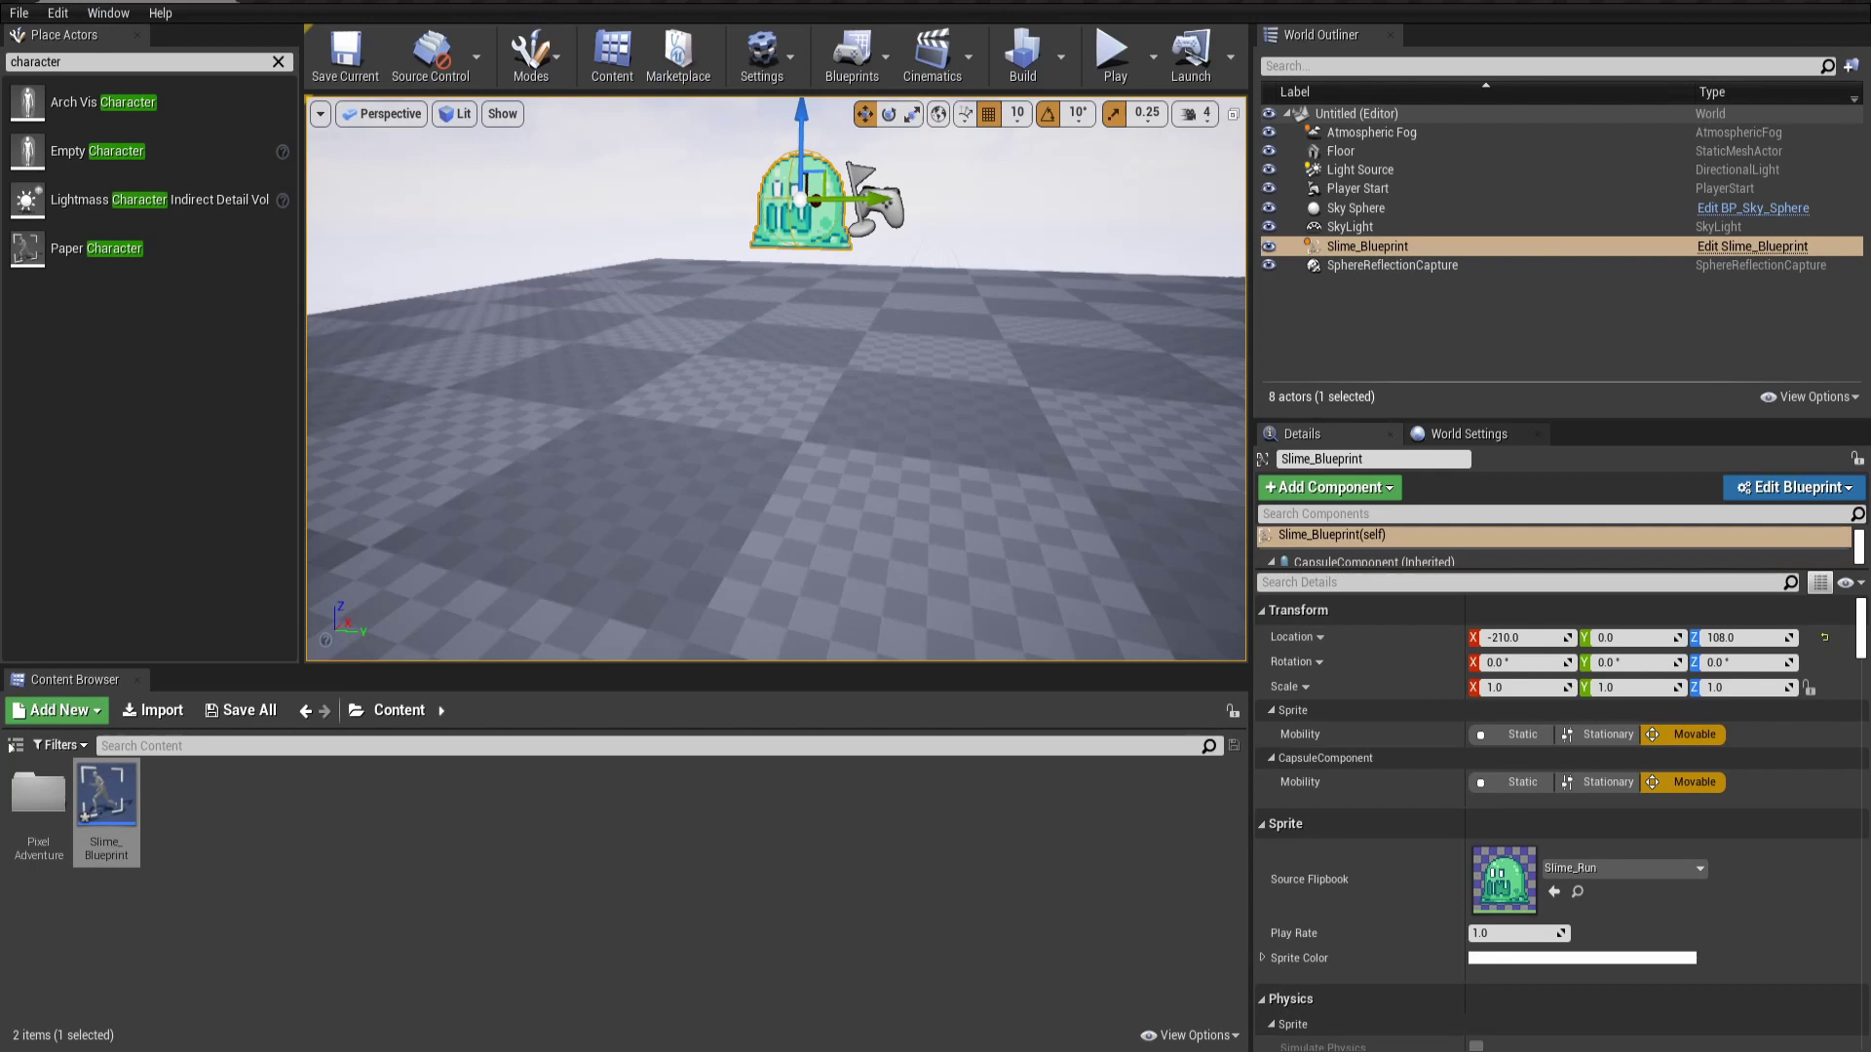
Delete the old slime actor and place a new Slime_Blueprint at (-140, -60, 34.3)
scroll(752, 409, down, 4)
click(1434, 244)
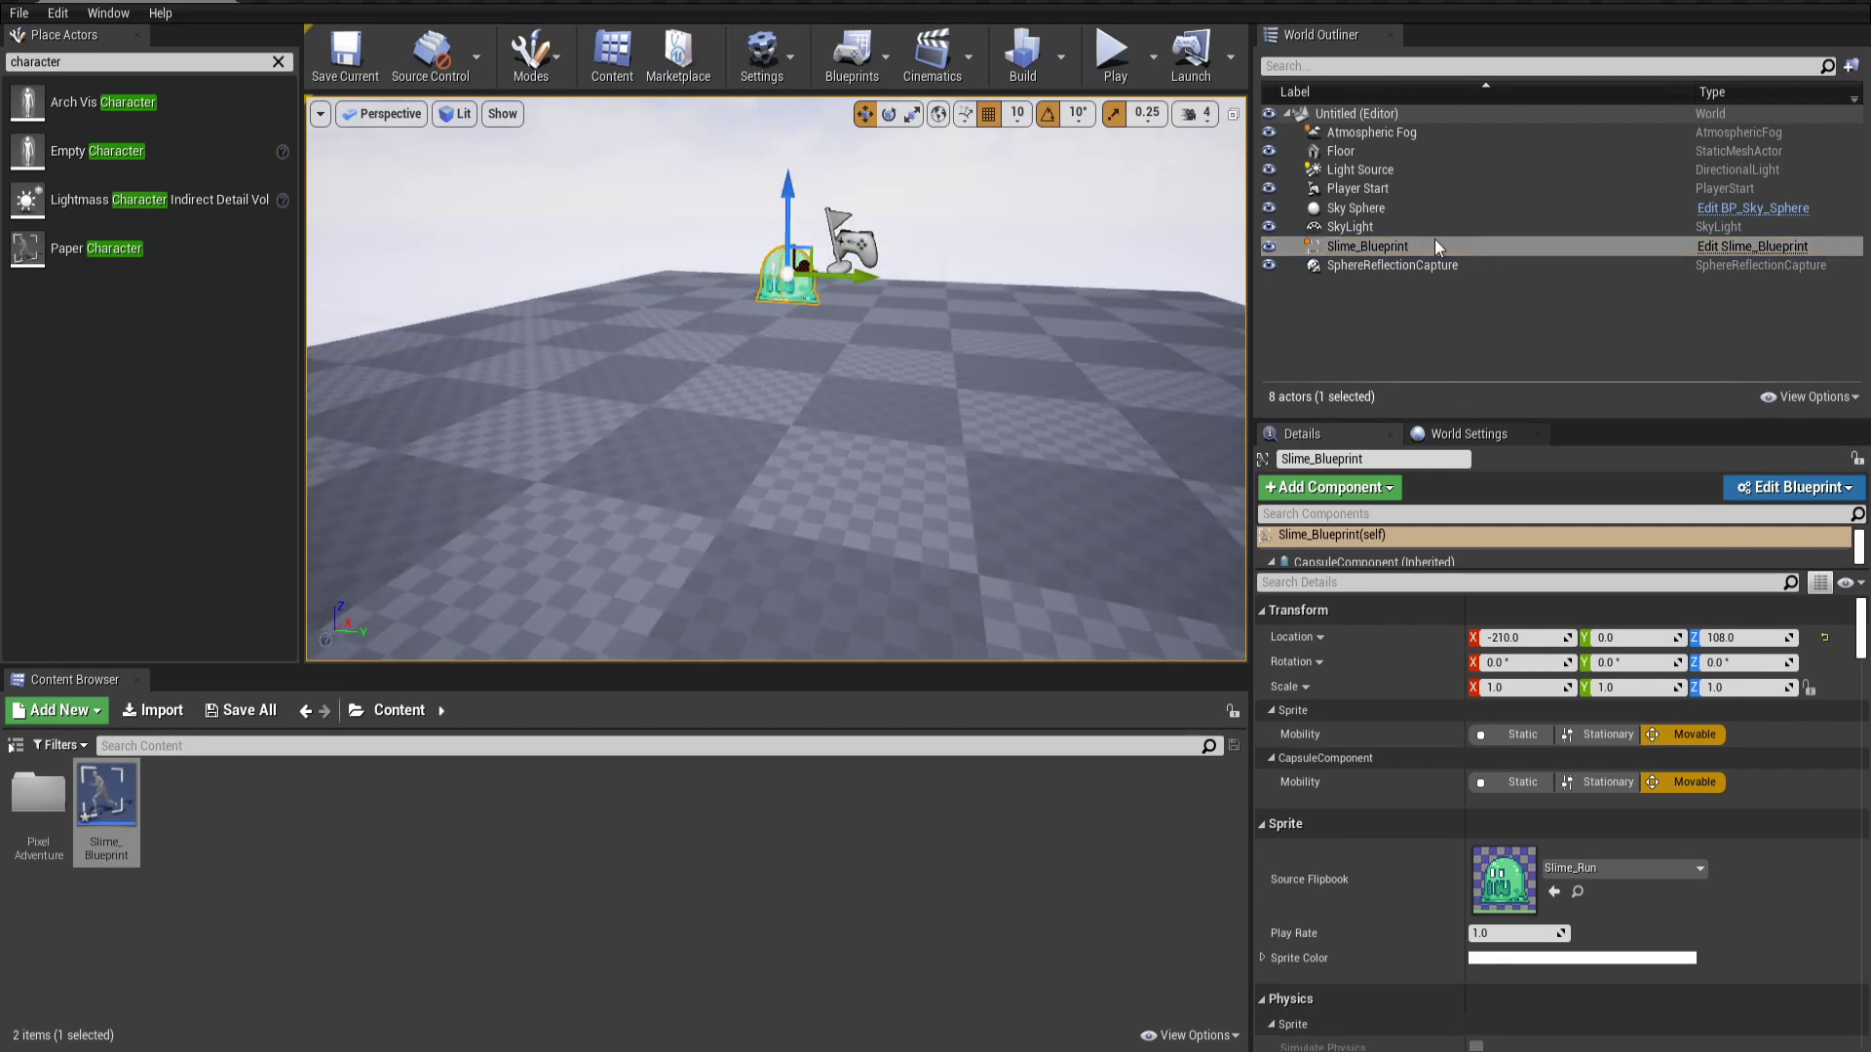
key(Delete)
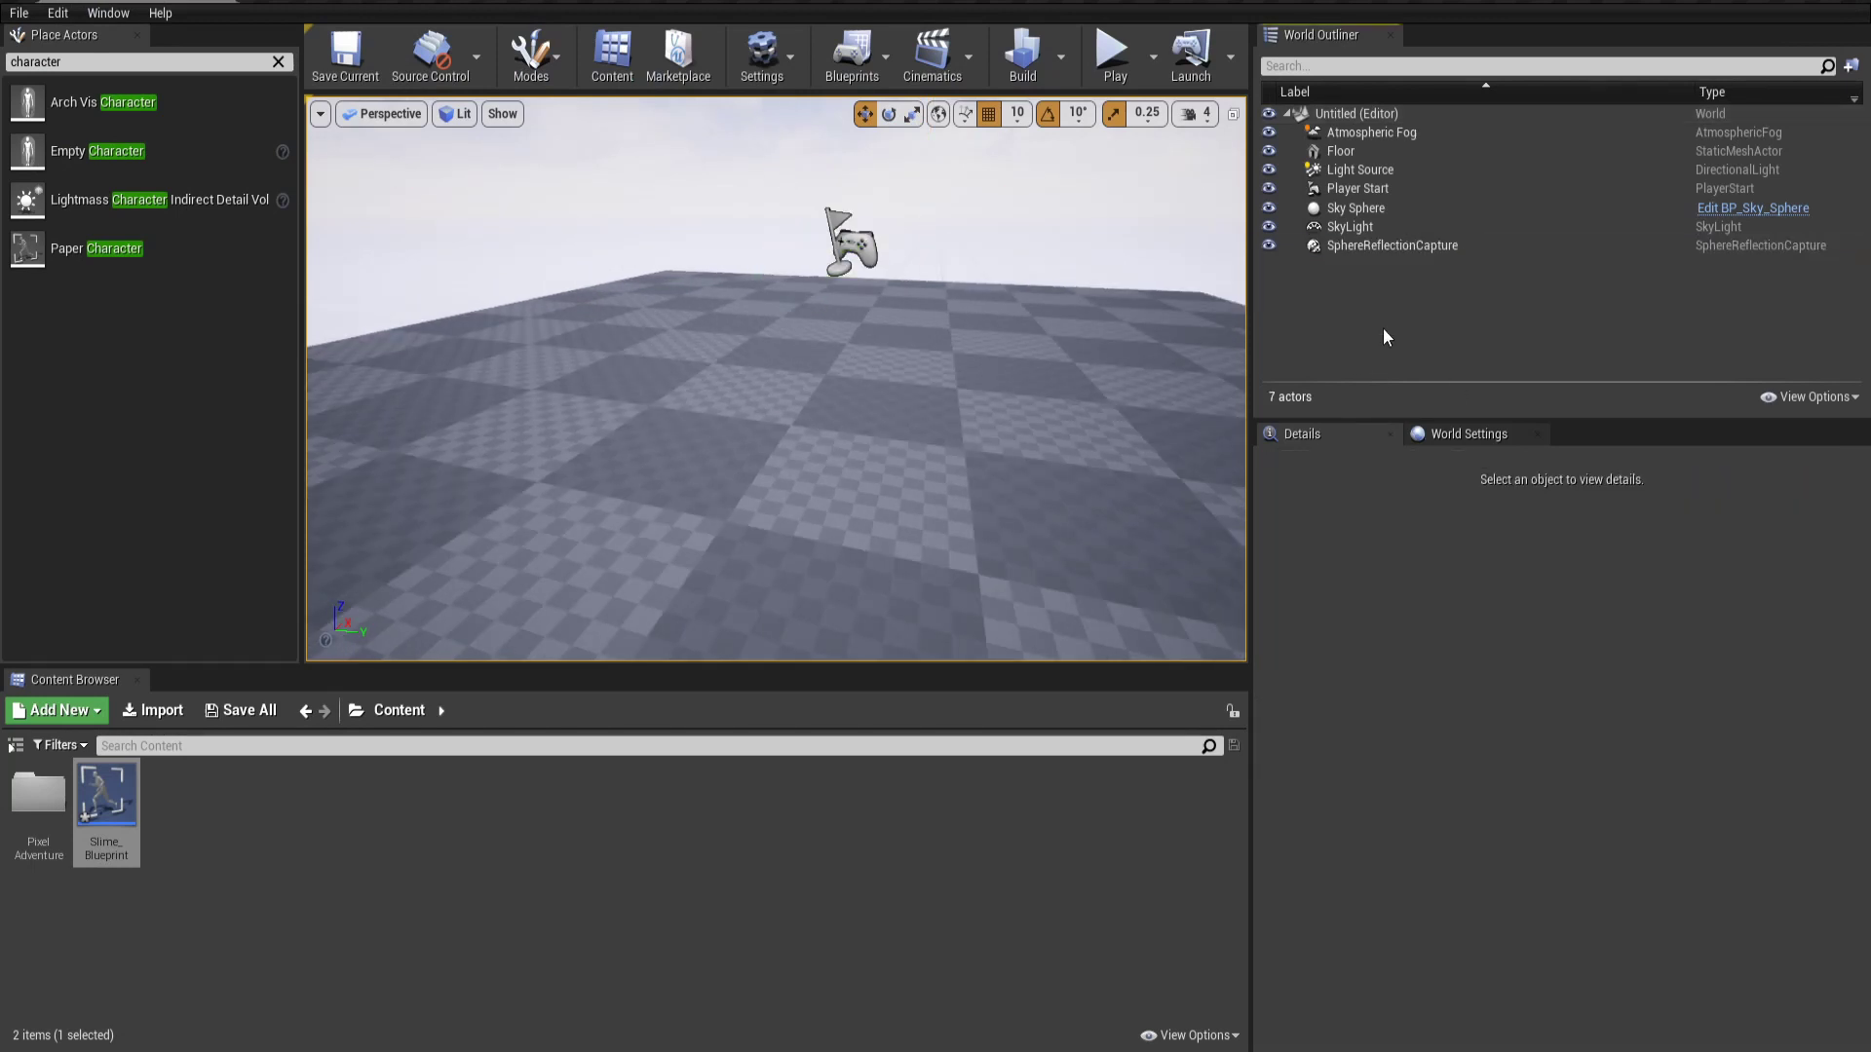
drag(126, 788, 742, 381)
Move the Player Start to X -470 and play-test the level
key(f)
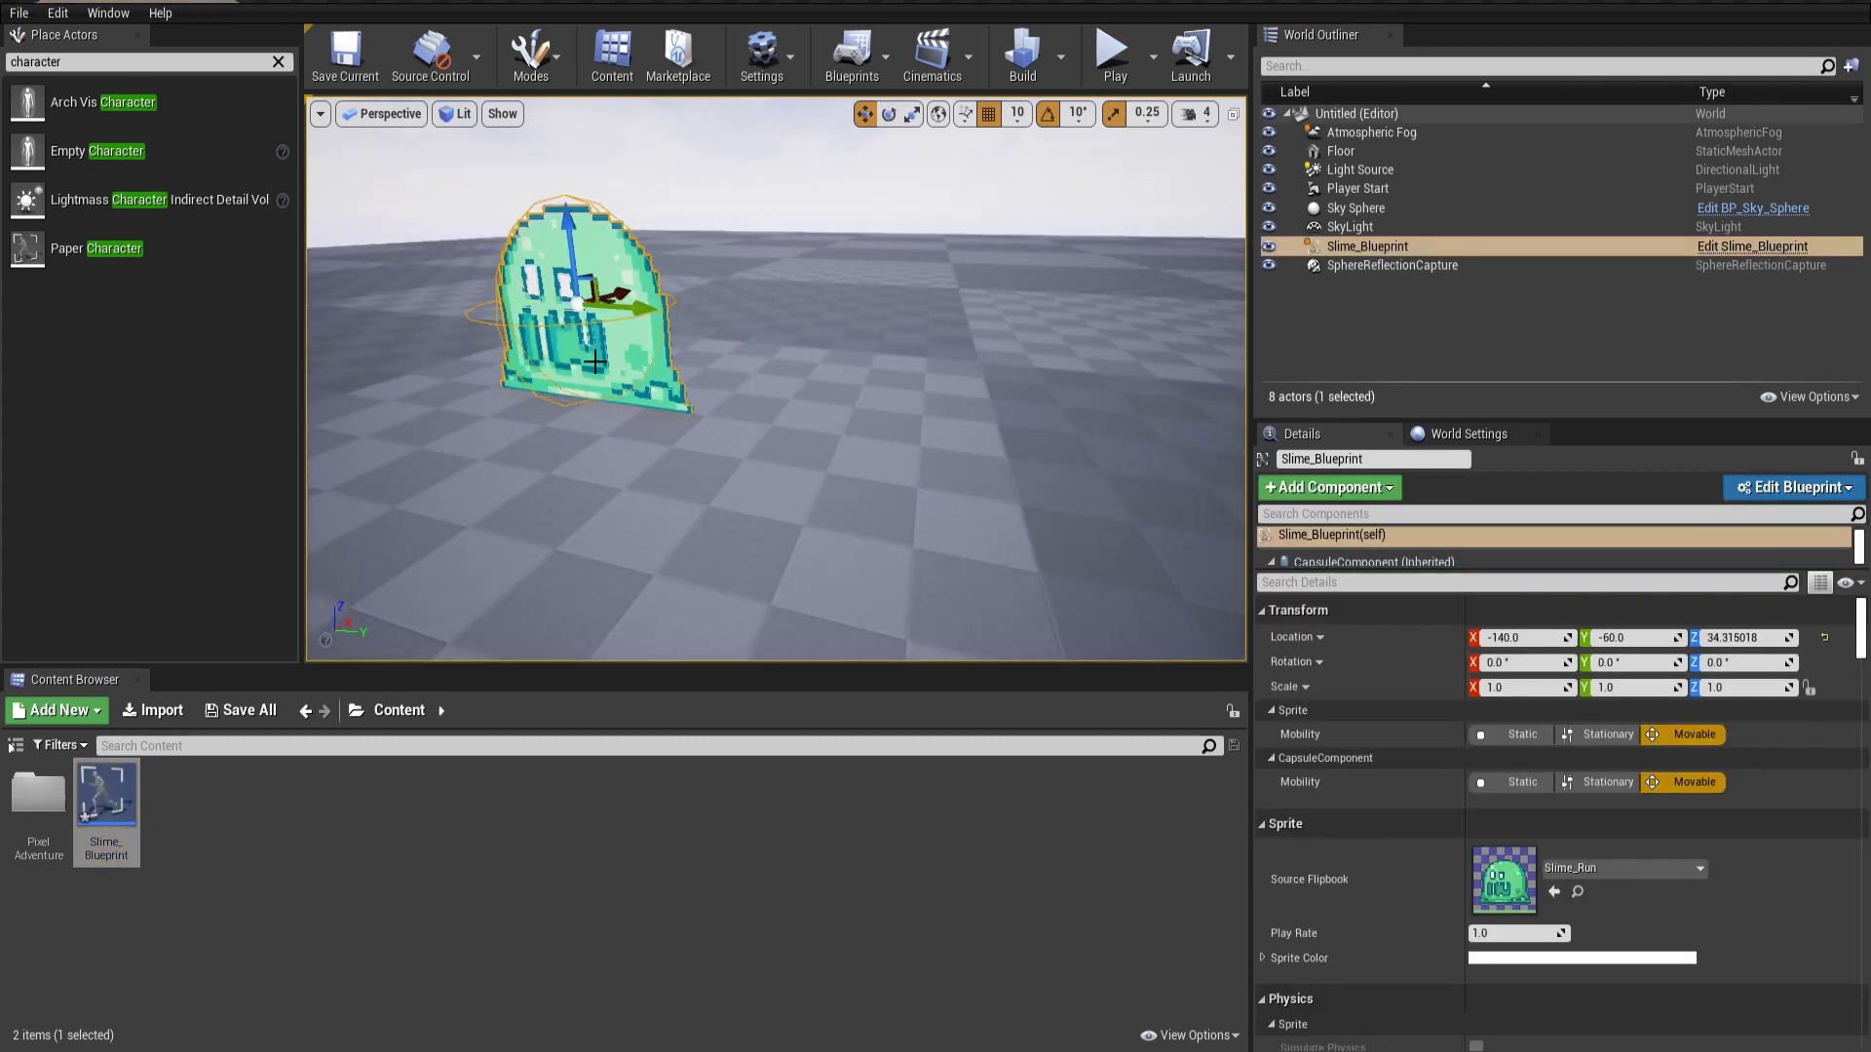
scroll(577, 345, down, 3)
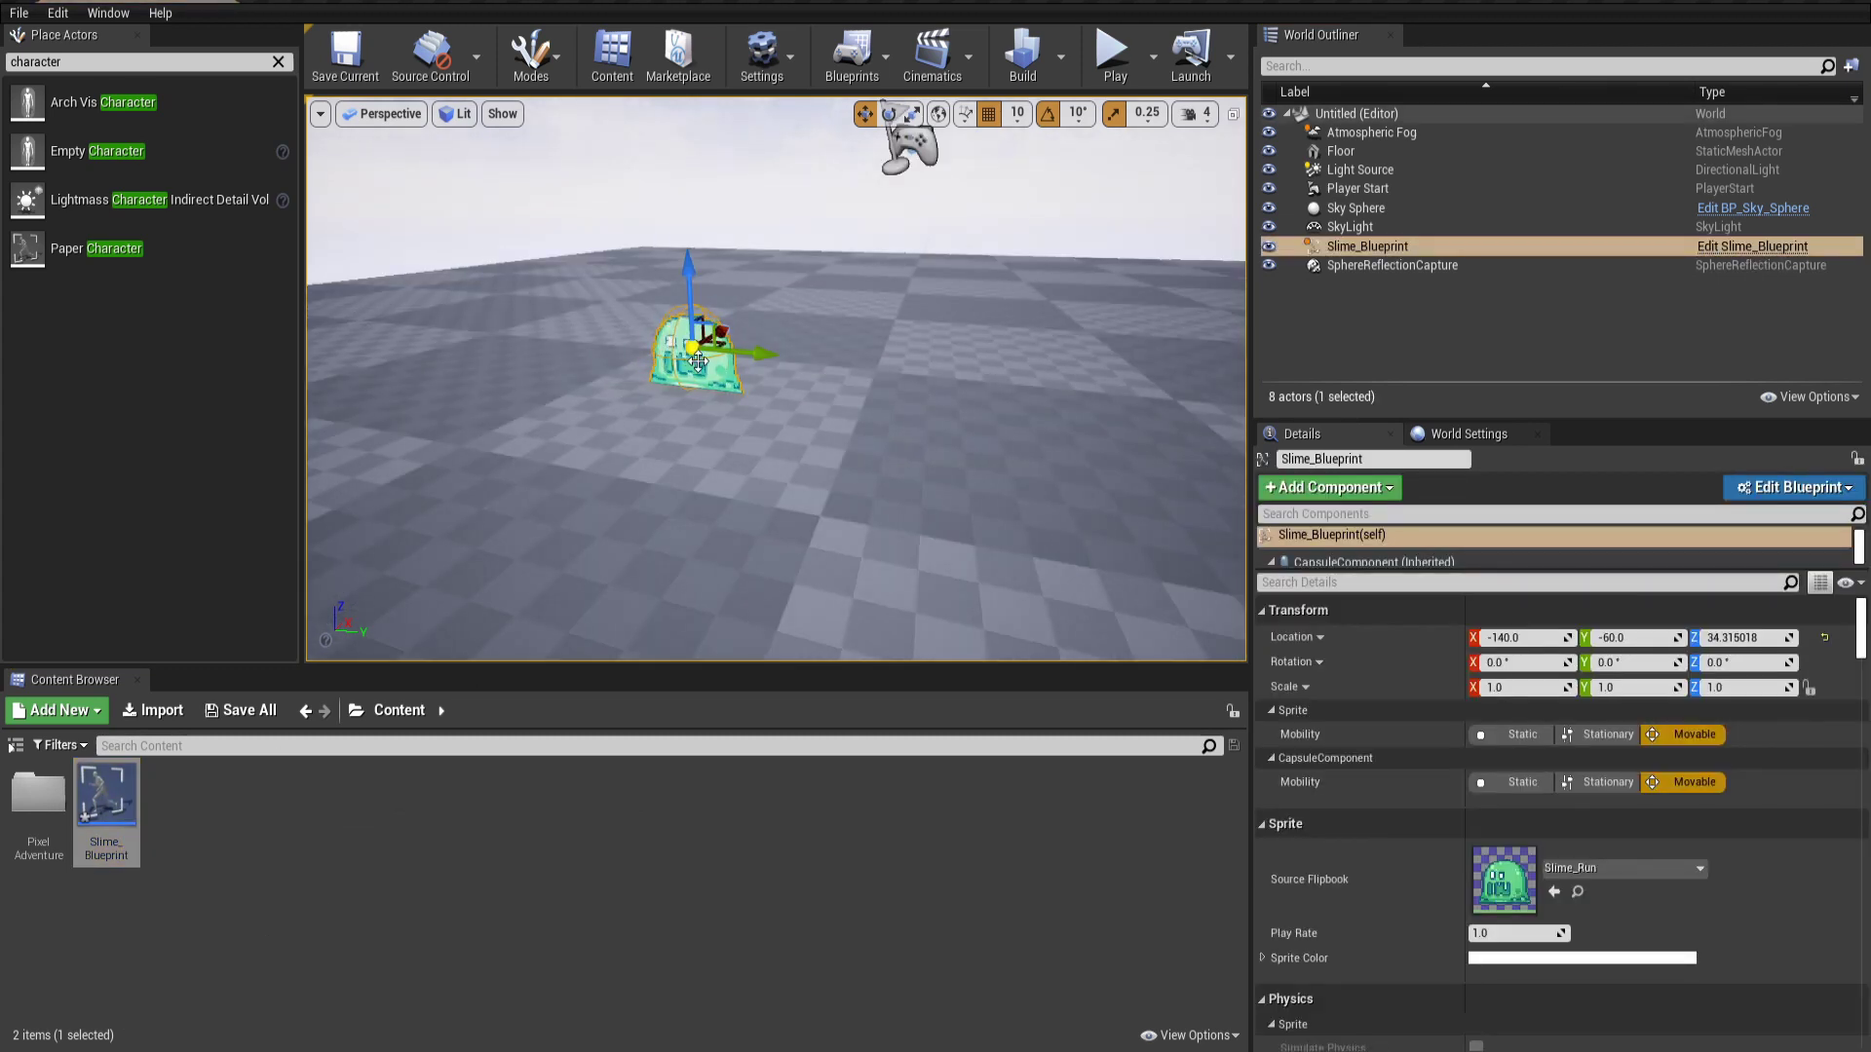
right_drag(731, 409, 984, 310)
click(872, 261)
drag(775, 265, 673, 380)
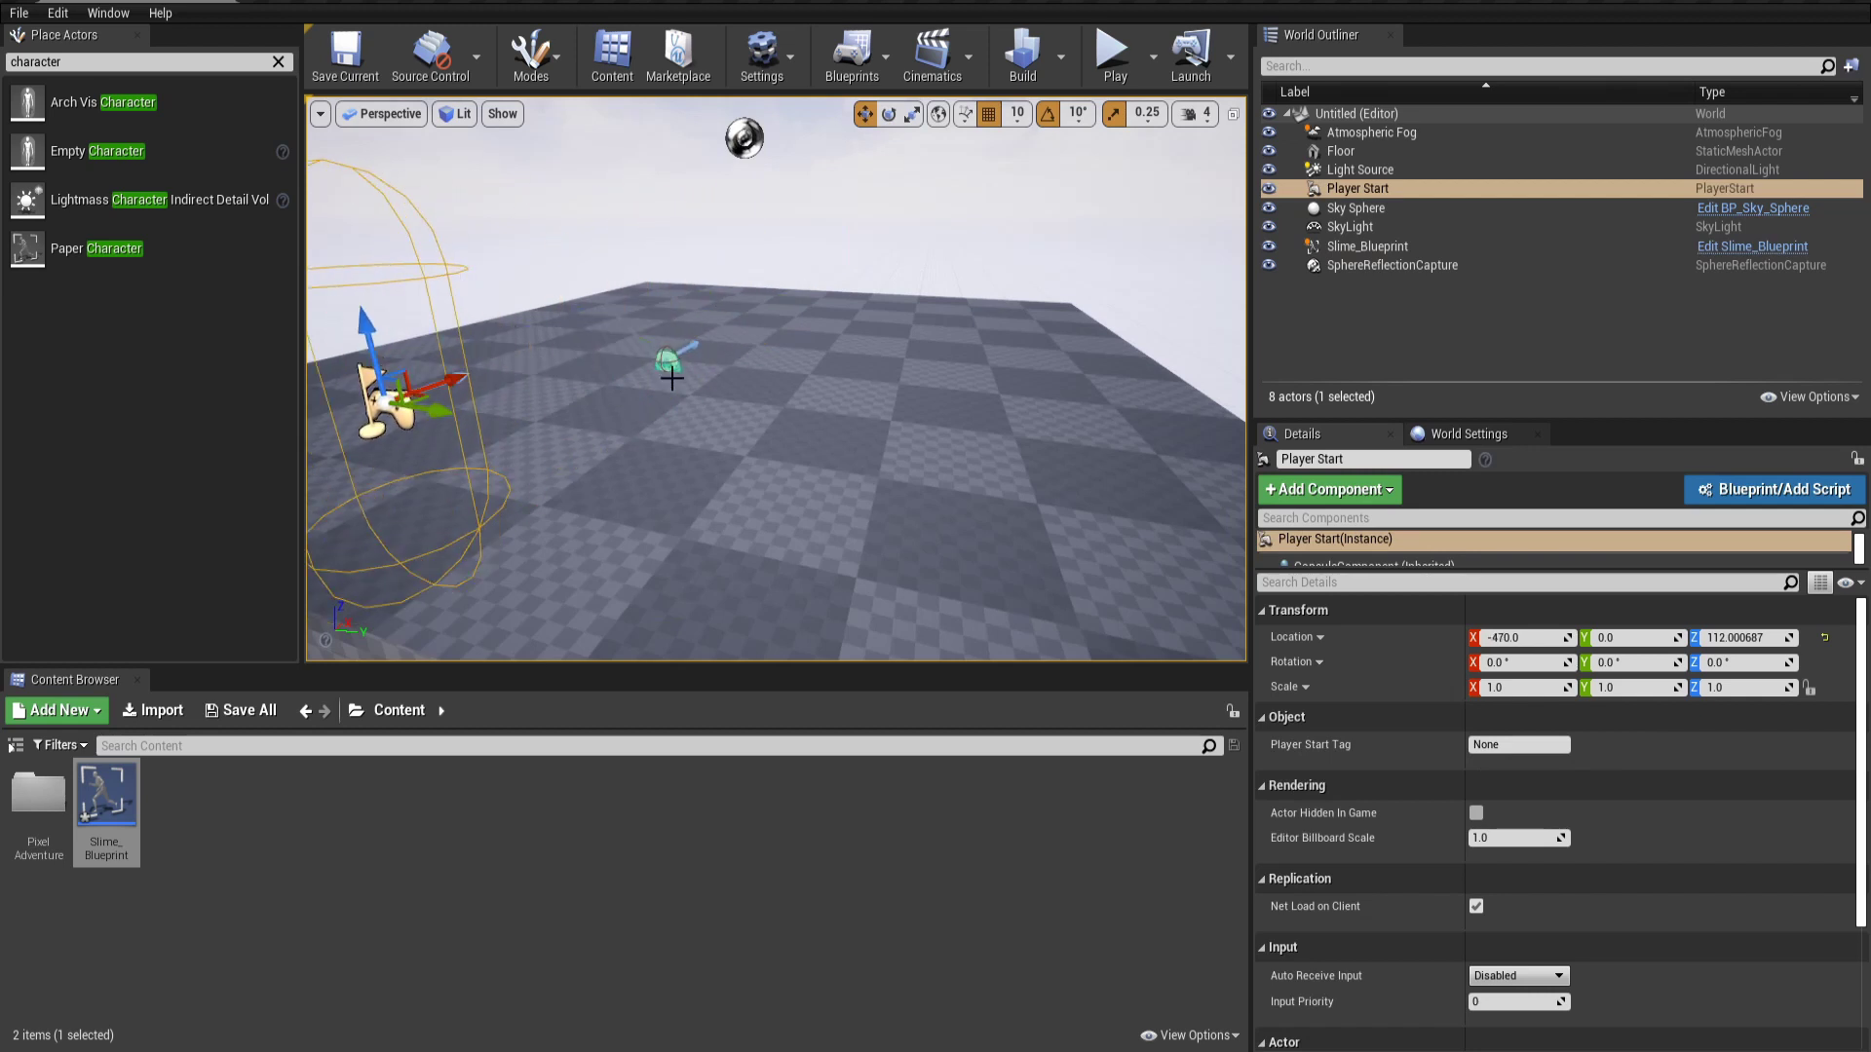
click(1116, 63)
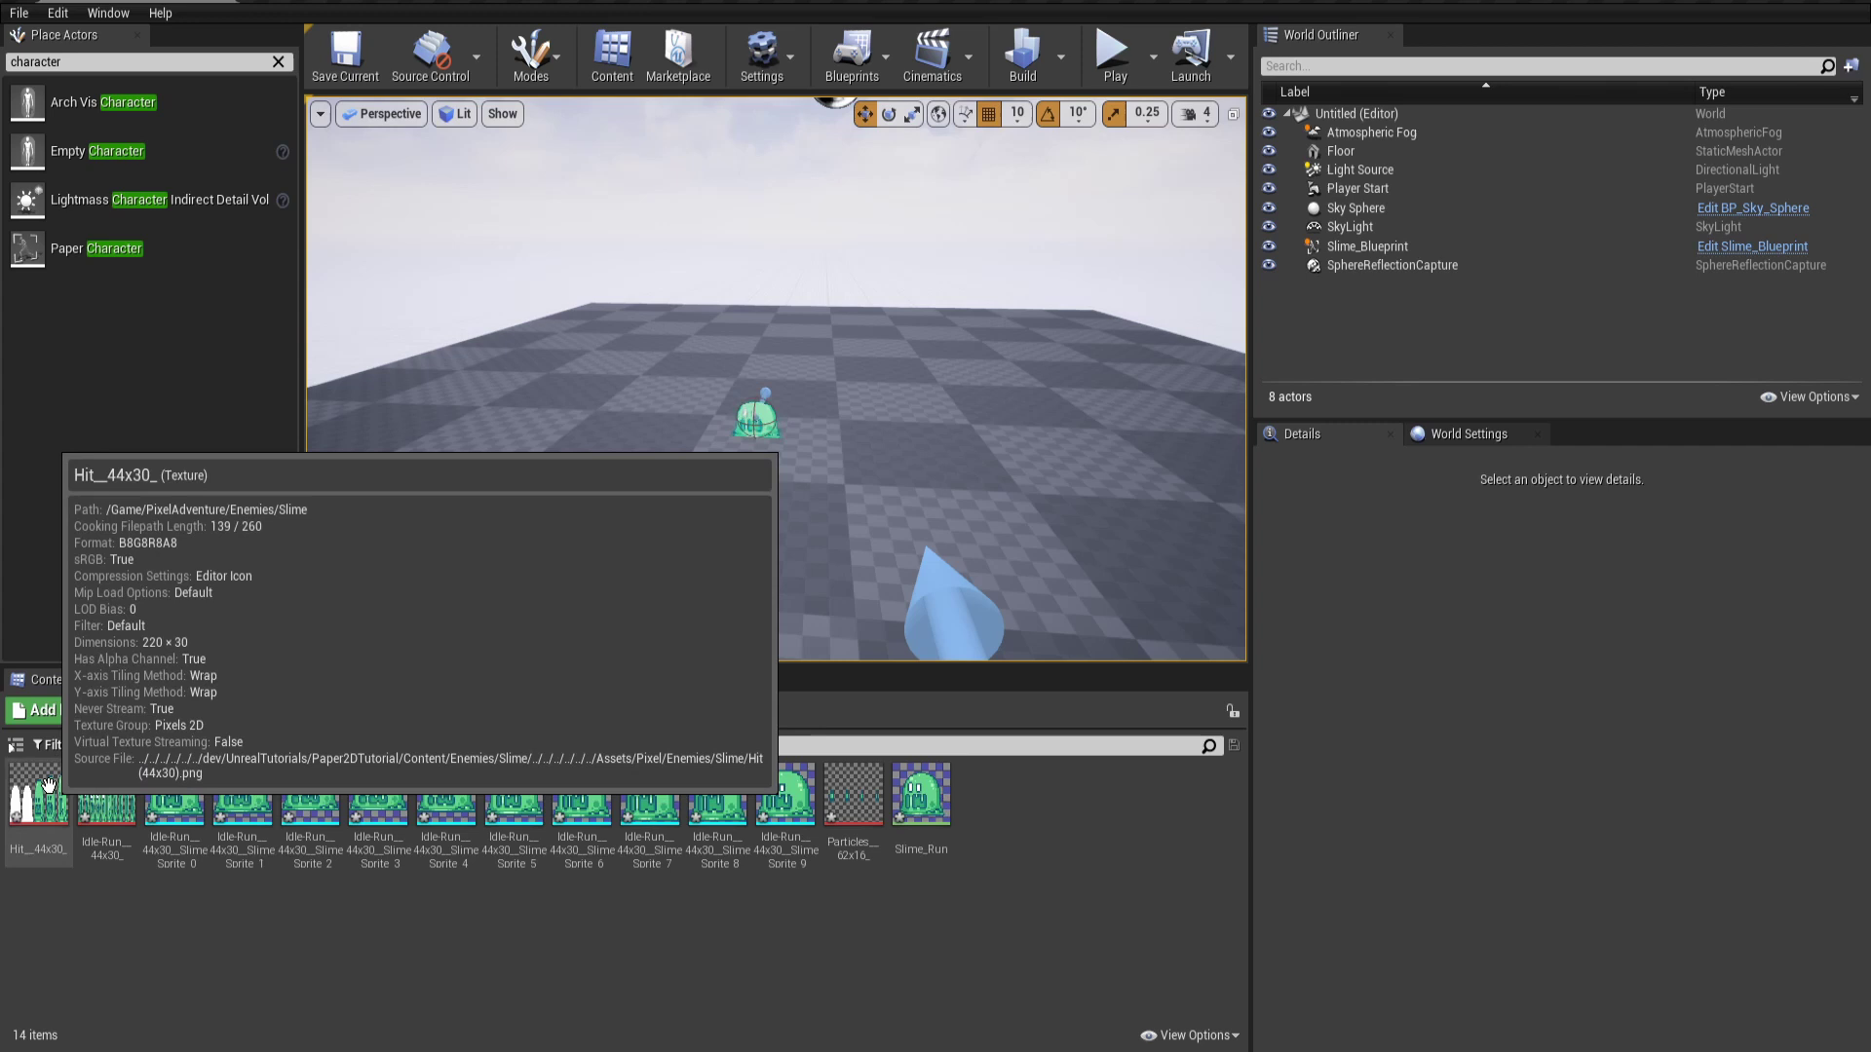
Open Extract Sprites for the Hit_44x30_ texture and switch to Grid mode
click(49, 784)
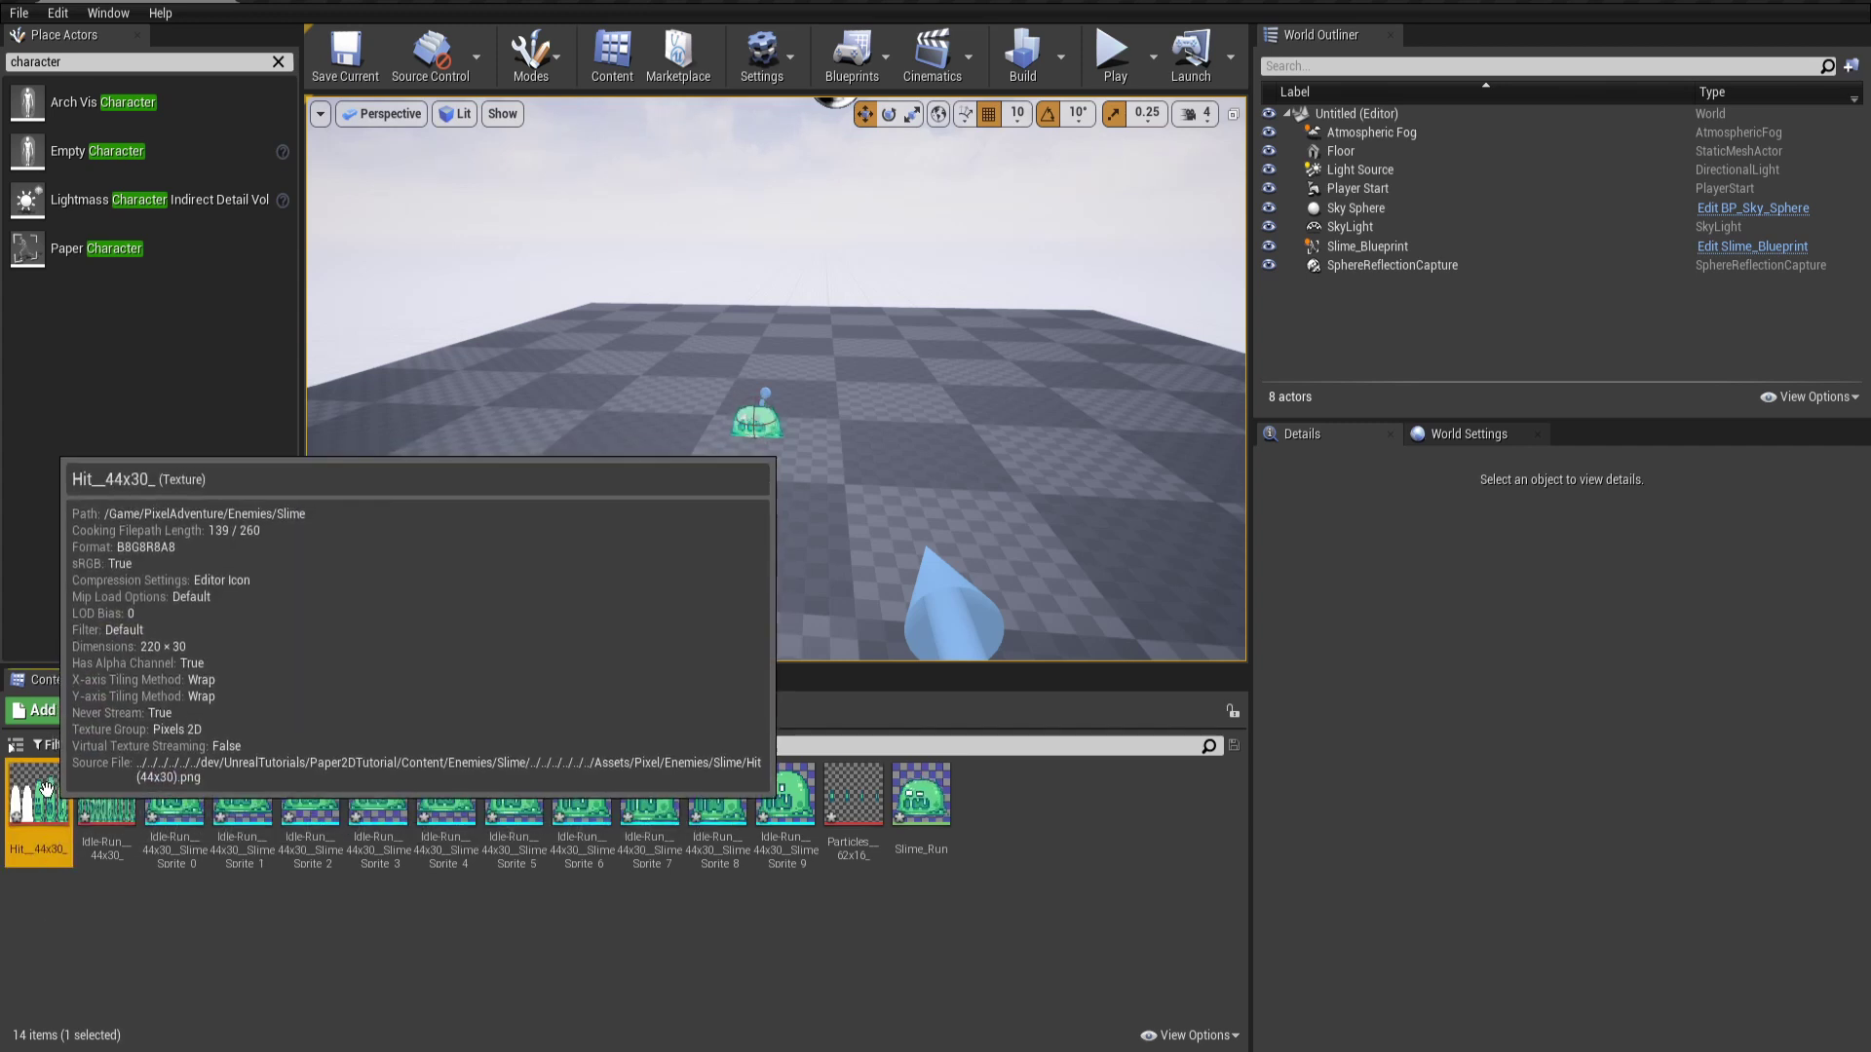
right_click(47, 787)
mouse_move(185, 185)
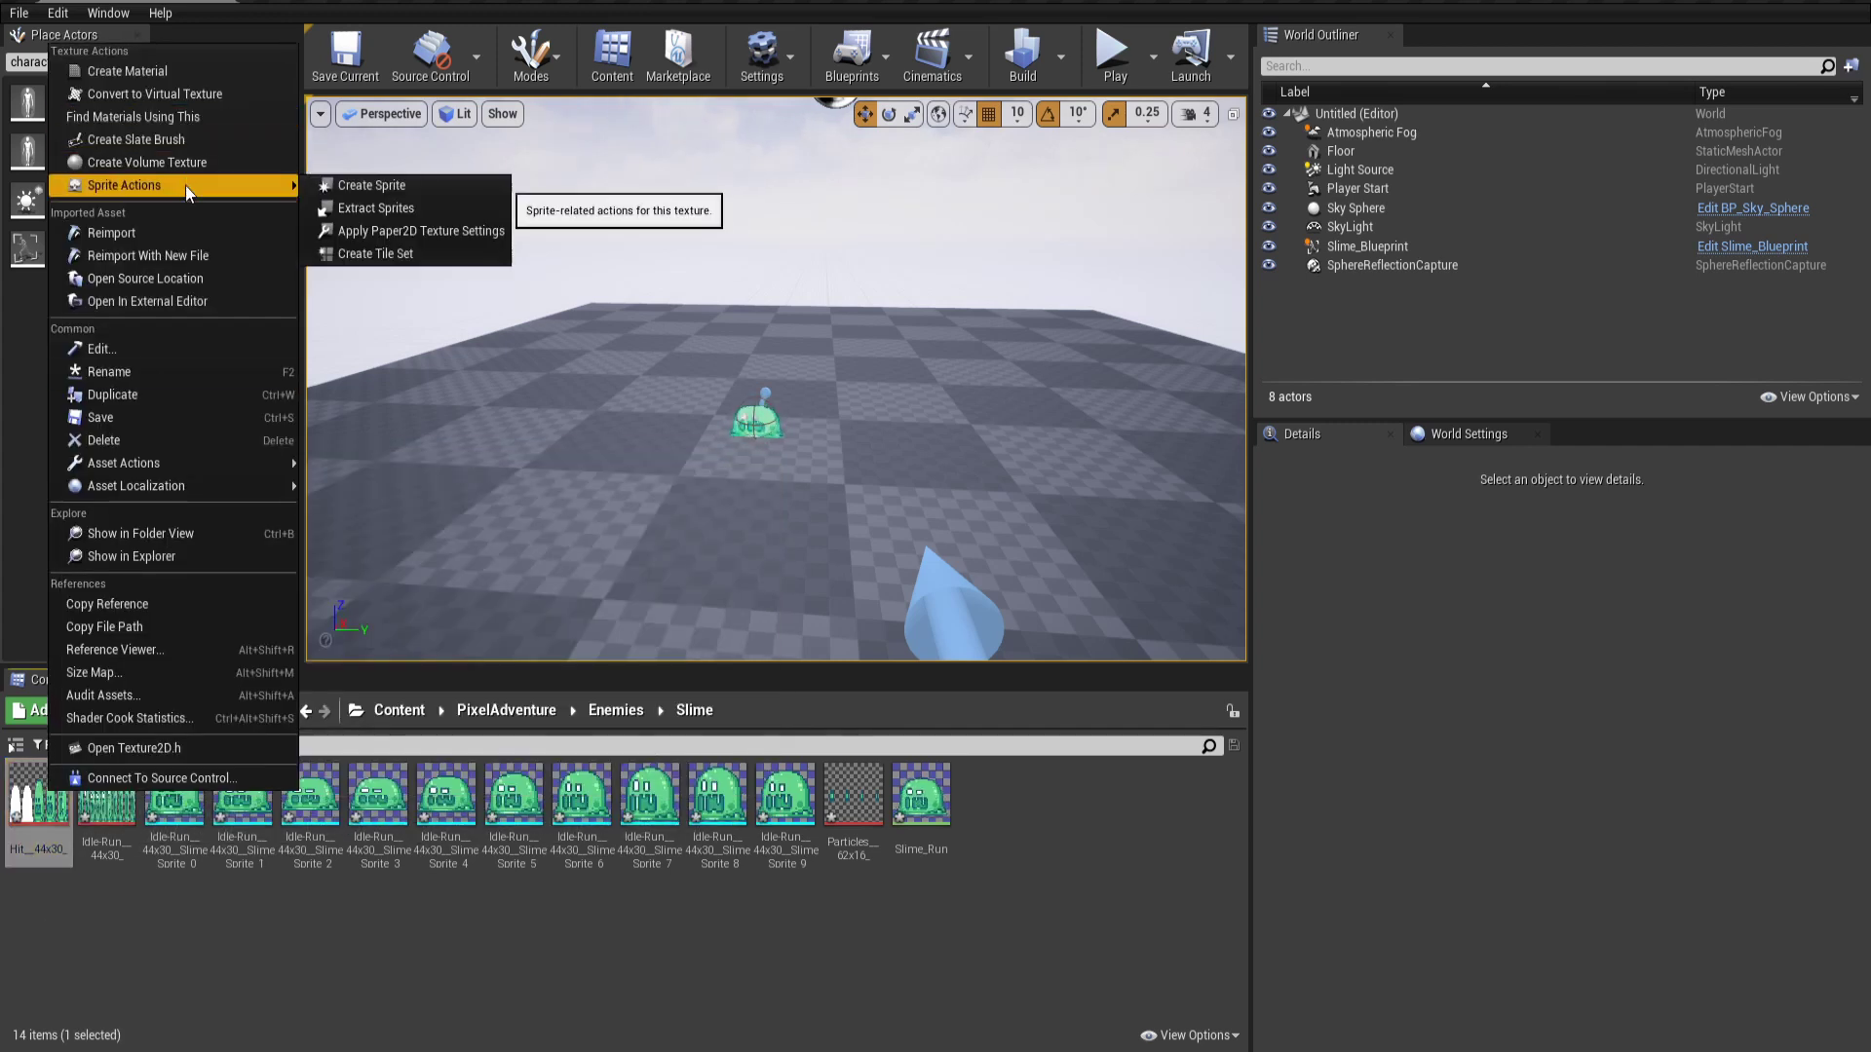
click(417, 209)
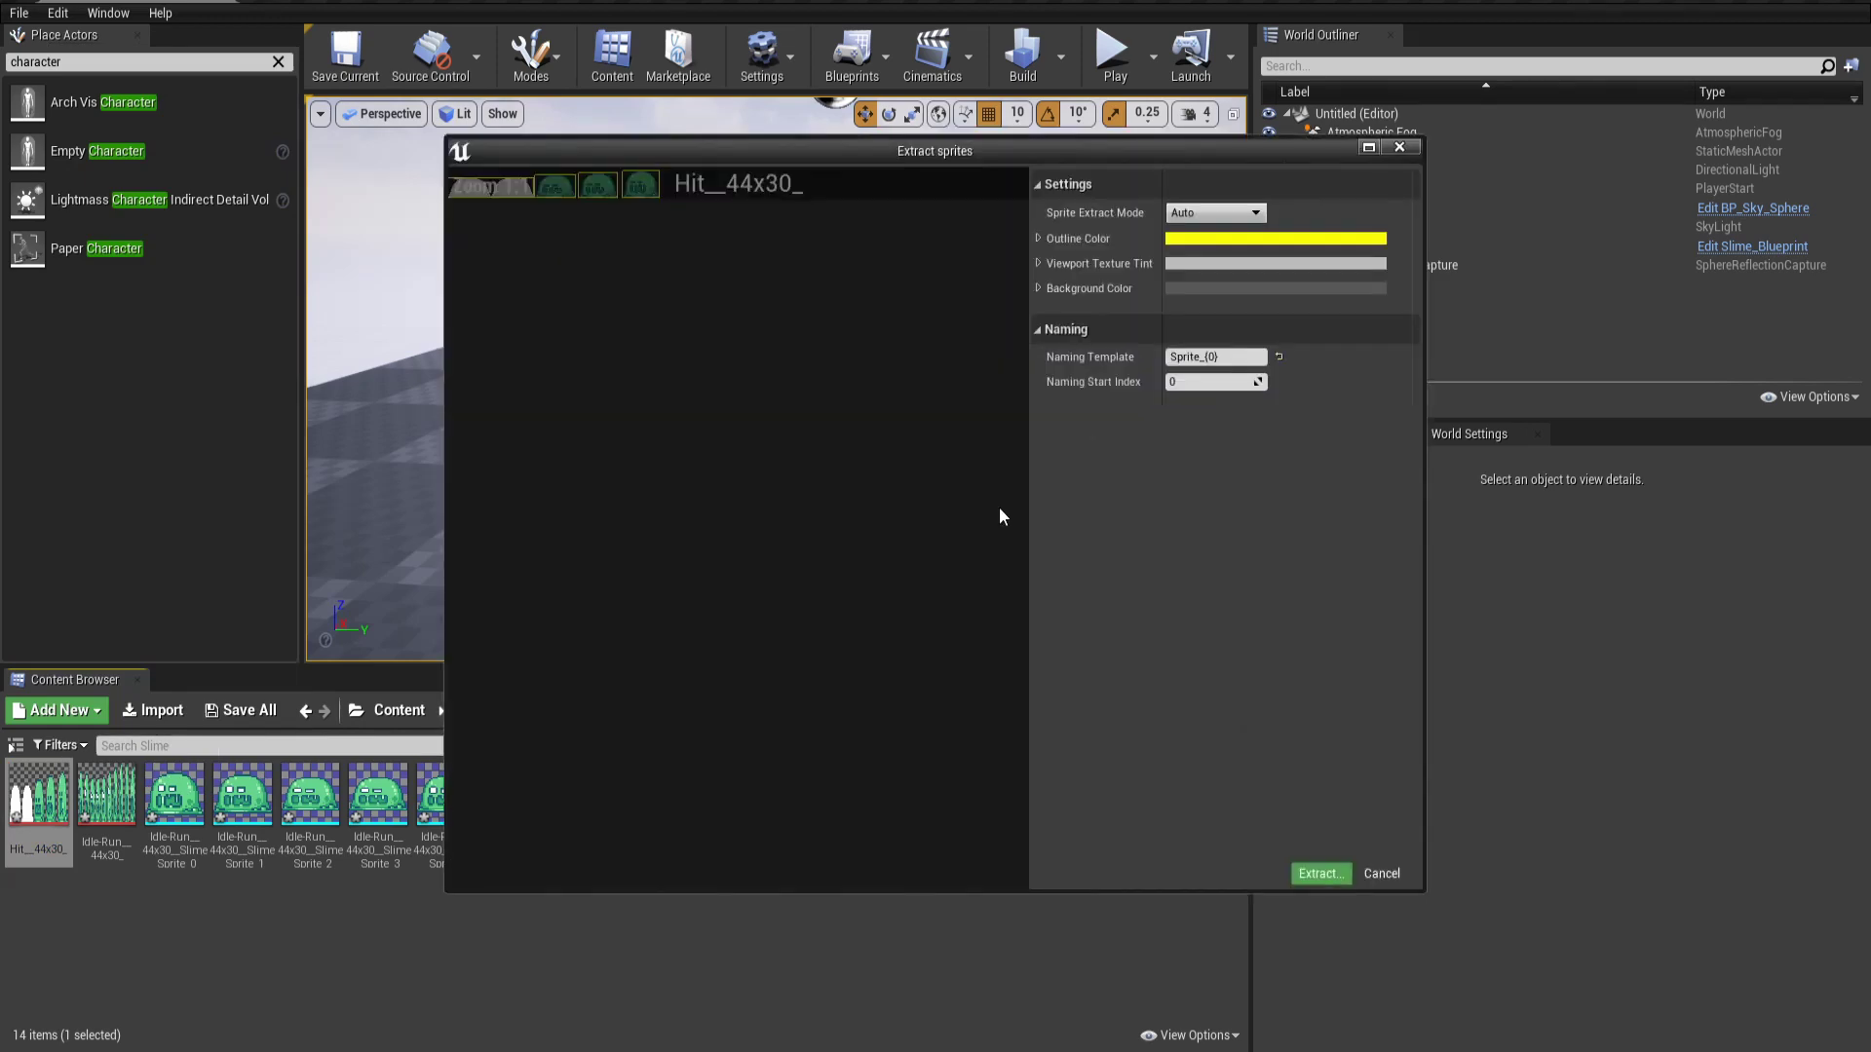
click(1213, 212)
click(1208, 242)
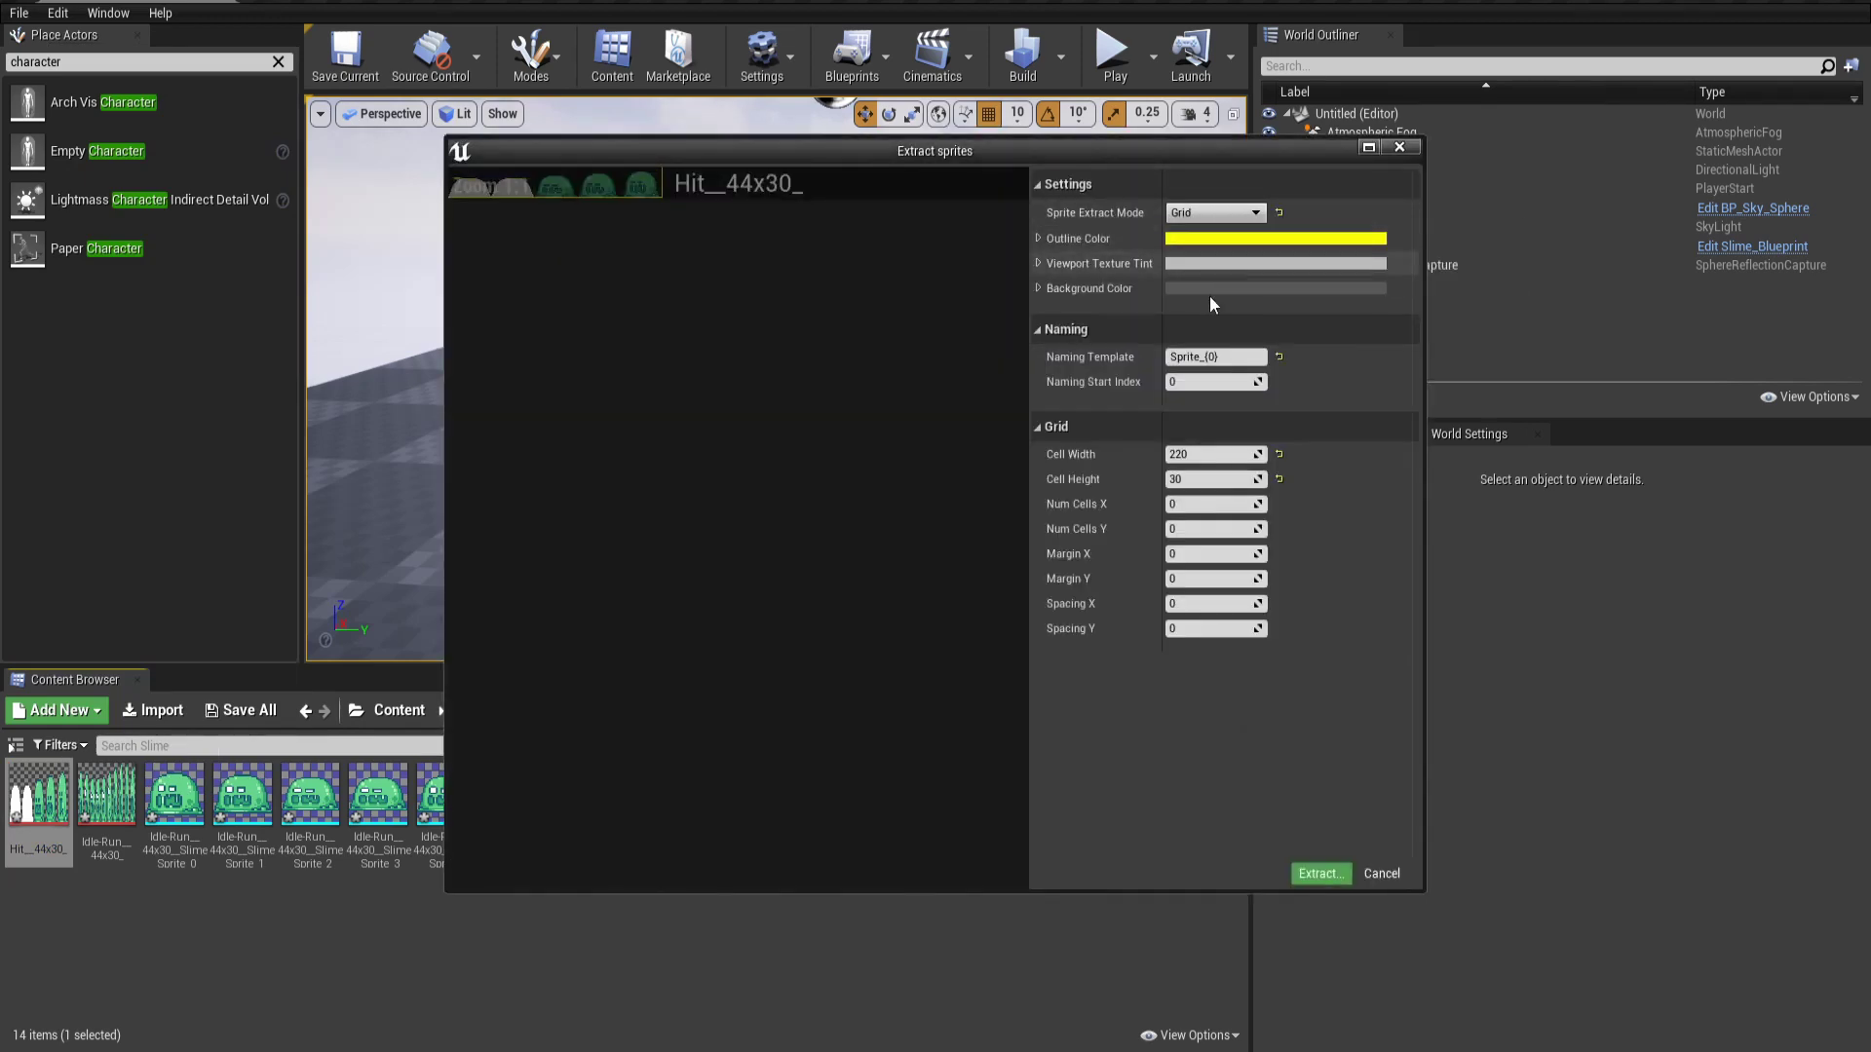
Use 44×30 cells and the naming template Hit_Sprite_{0}
click(1226, 454)
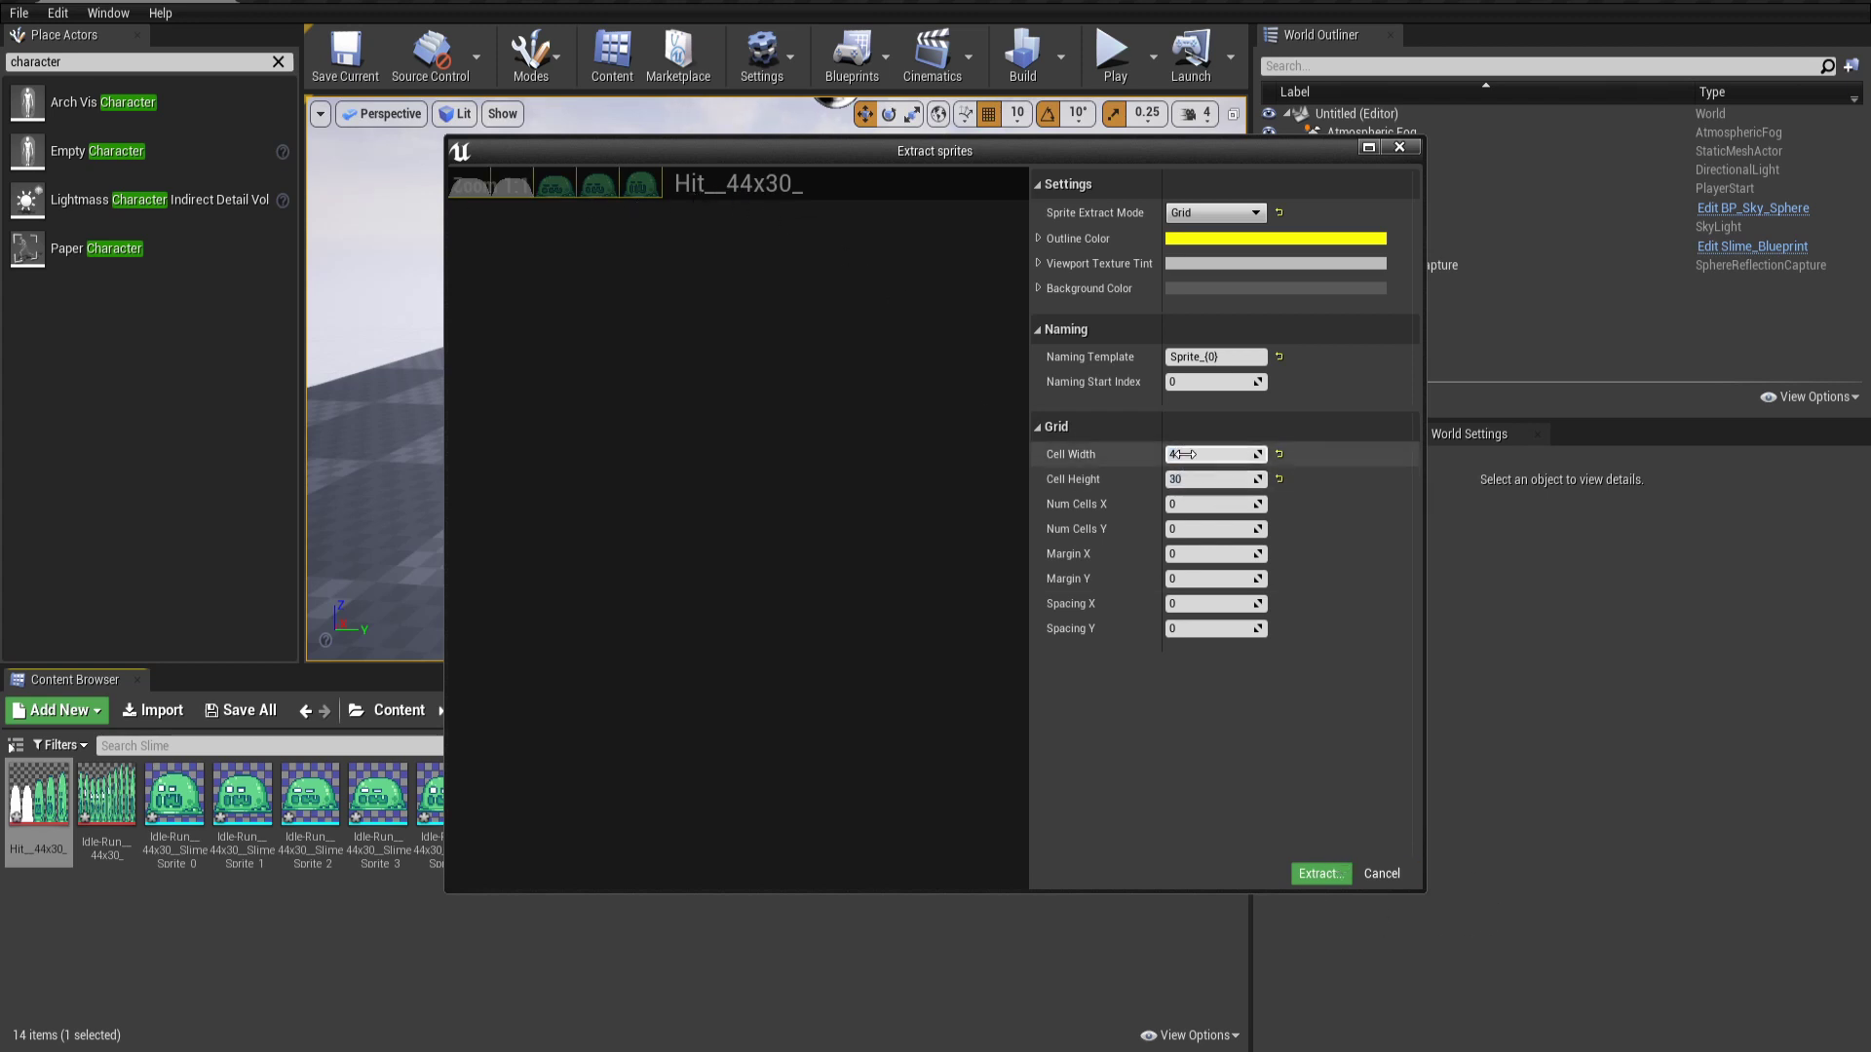
click(1208, 358)
key(ctrl+a)
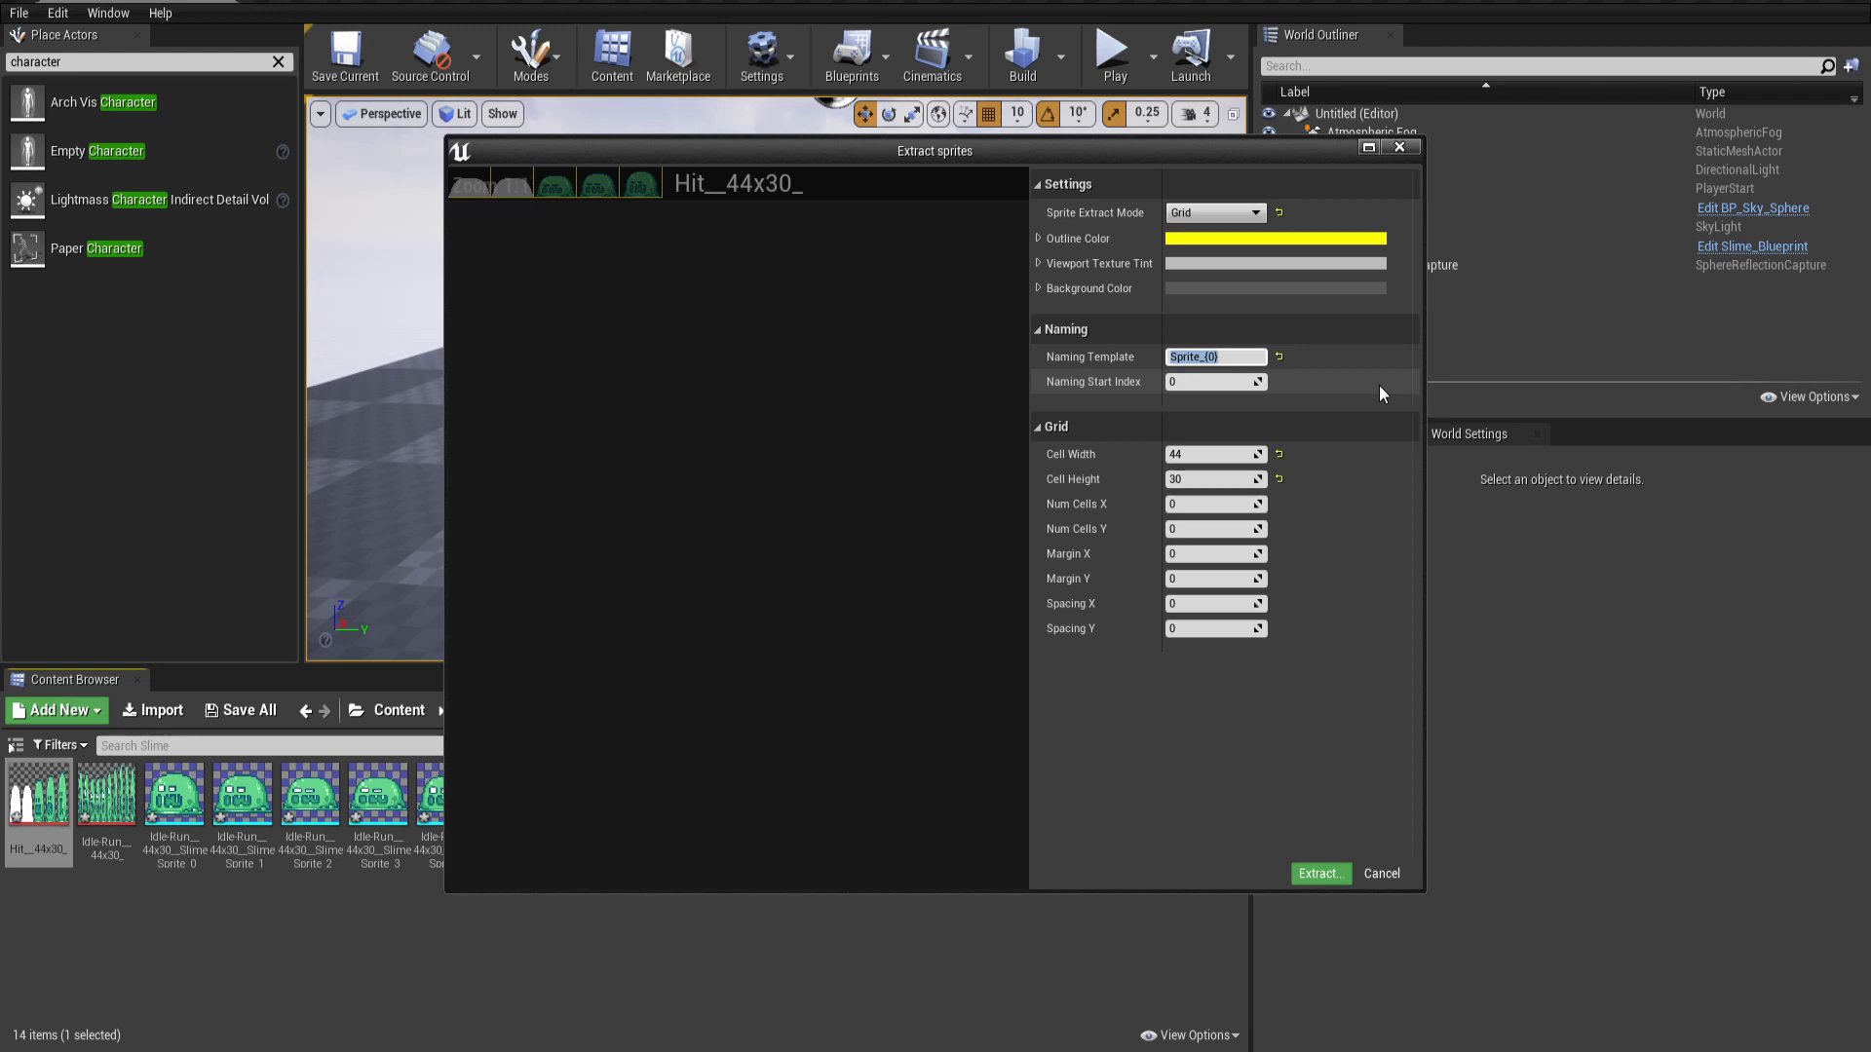
key(Home)
text(Hit_)
key(ctrl+a)
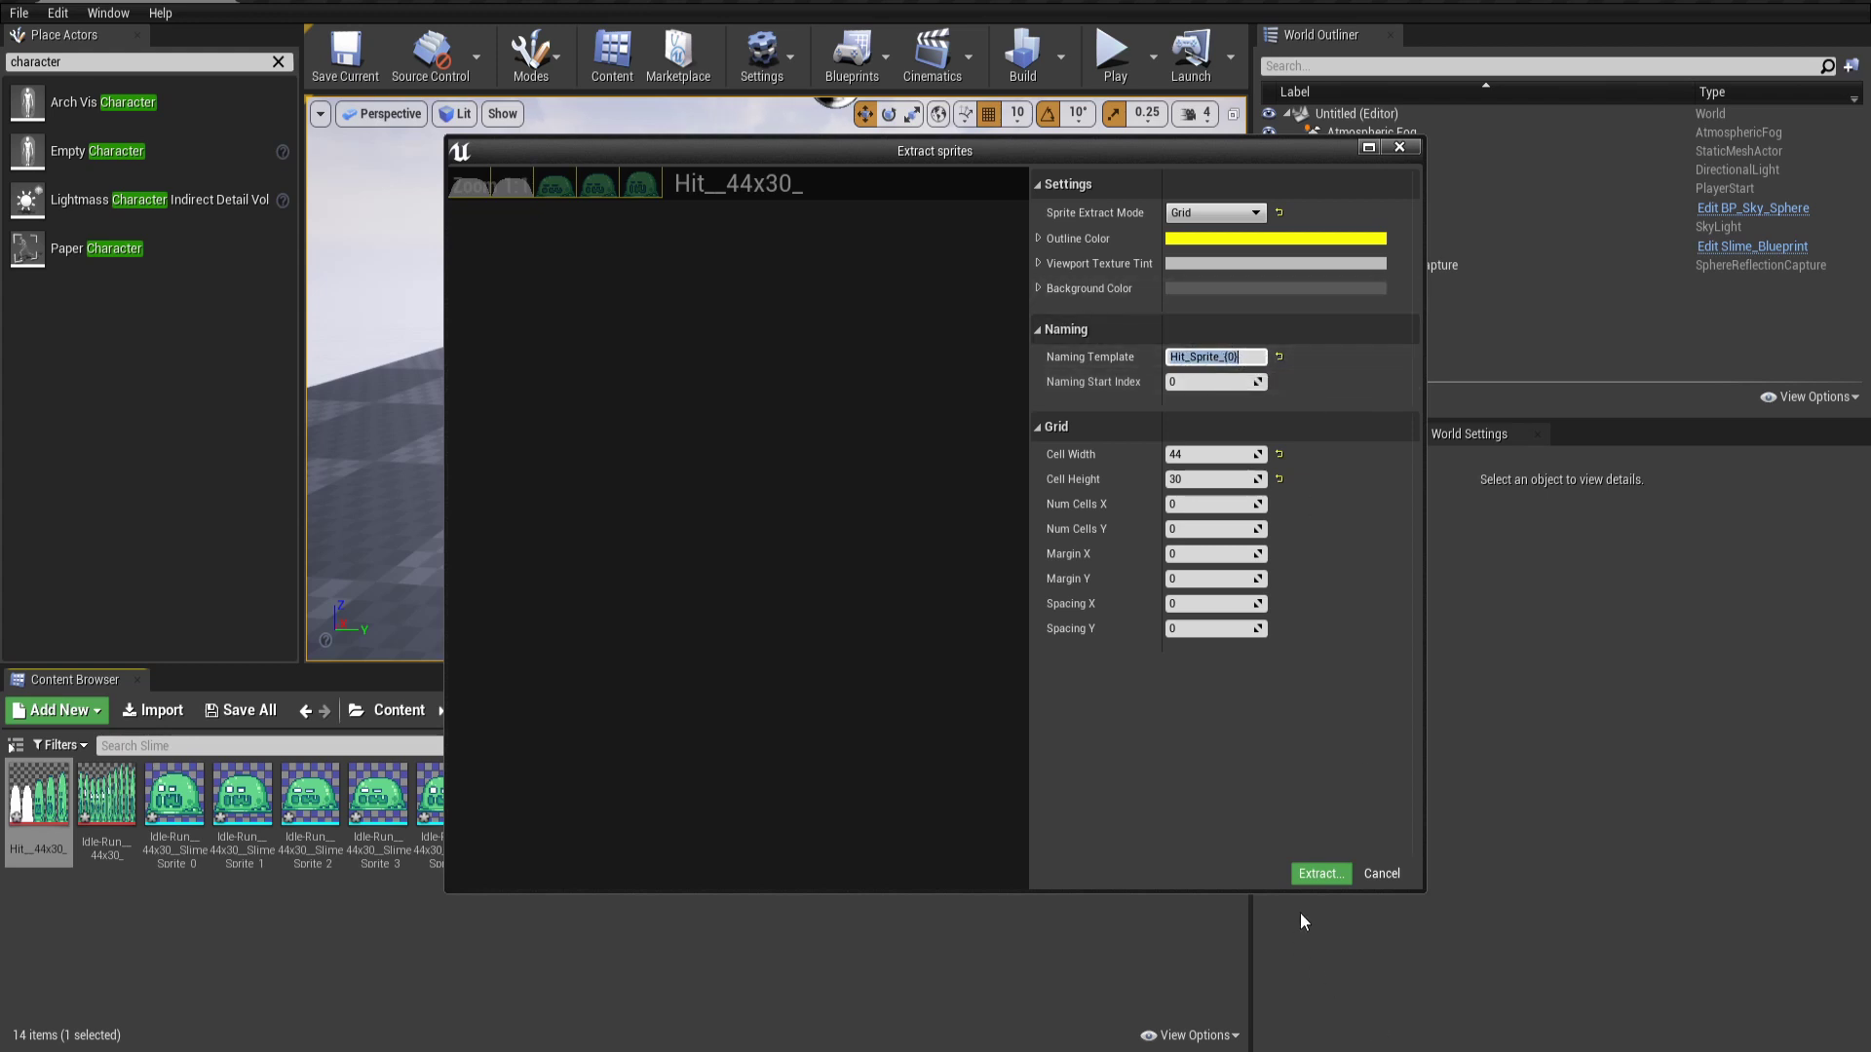
Extract the Hit sprites and create a Paper Flipbook named Slime_Hit
click(1320, 875)
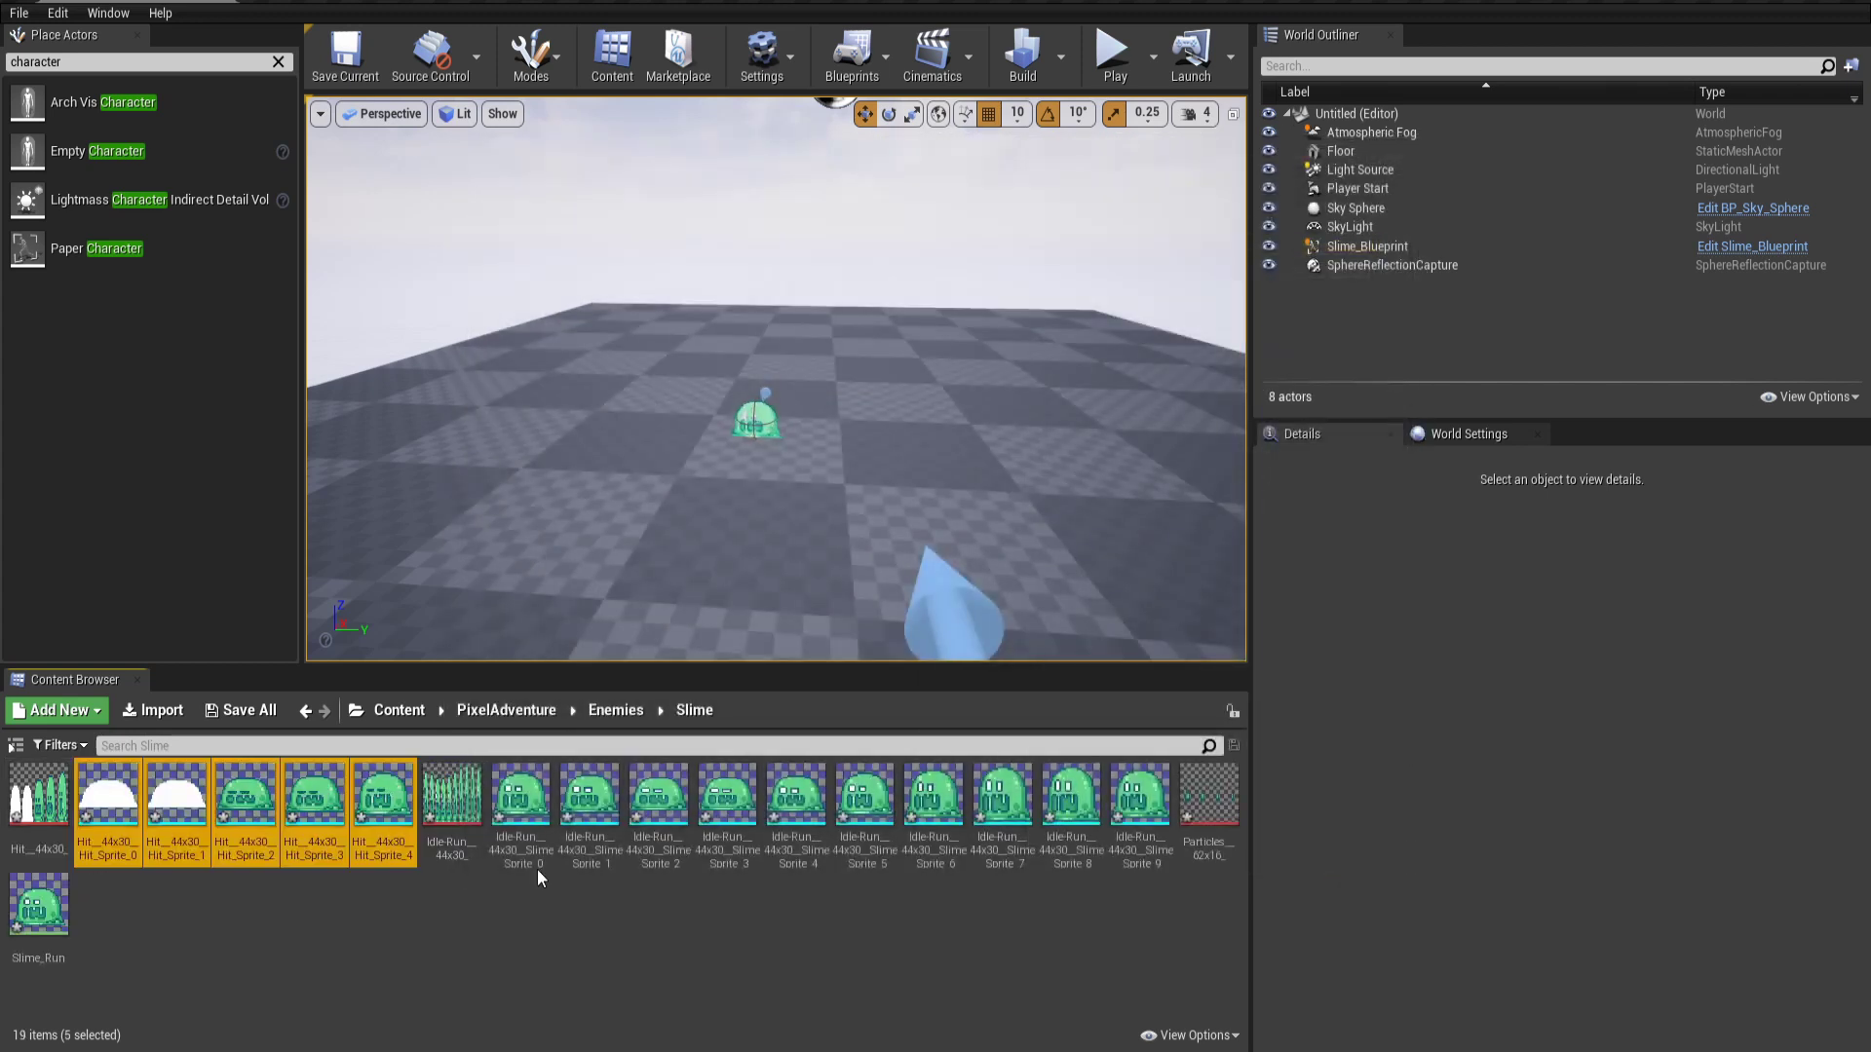
right_click(214, 915)
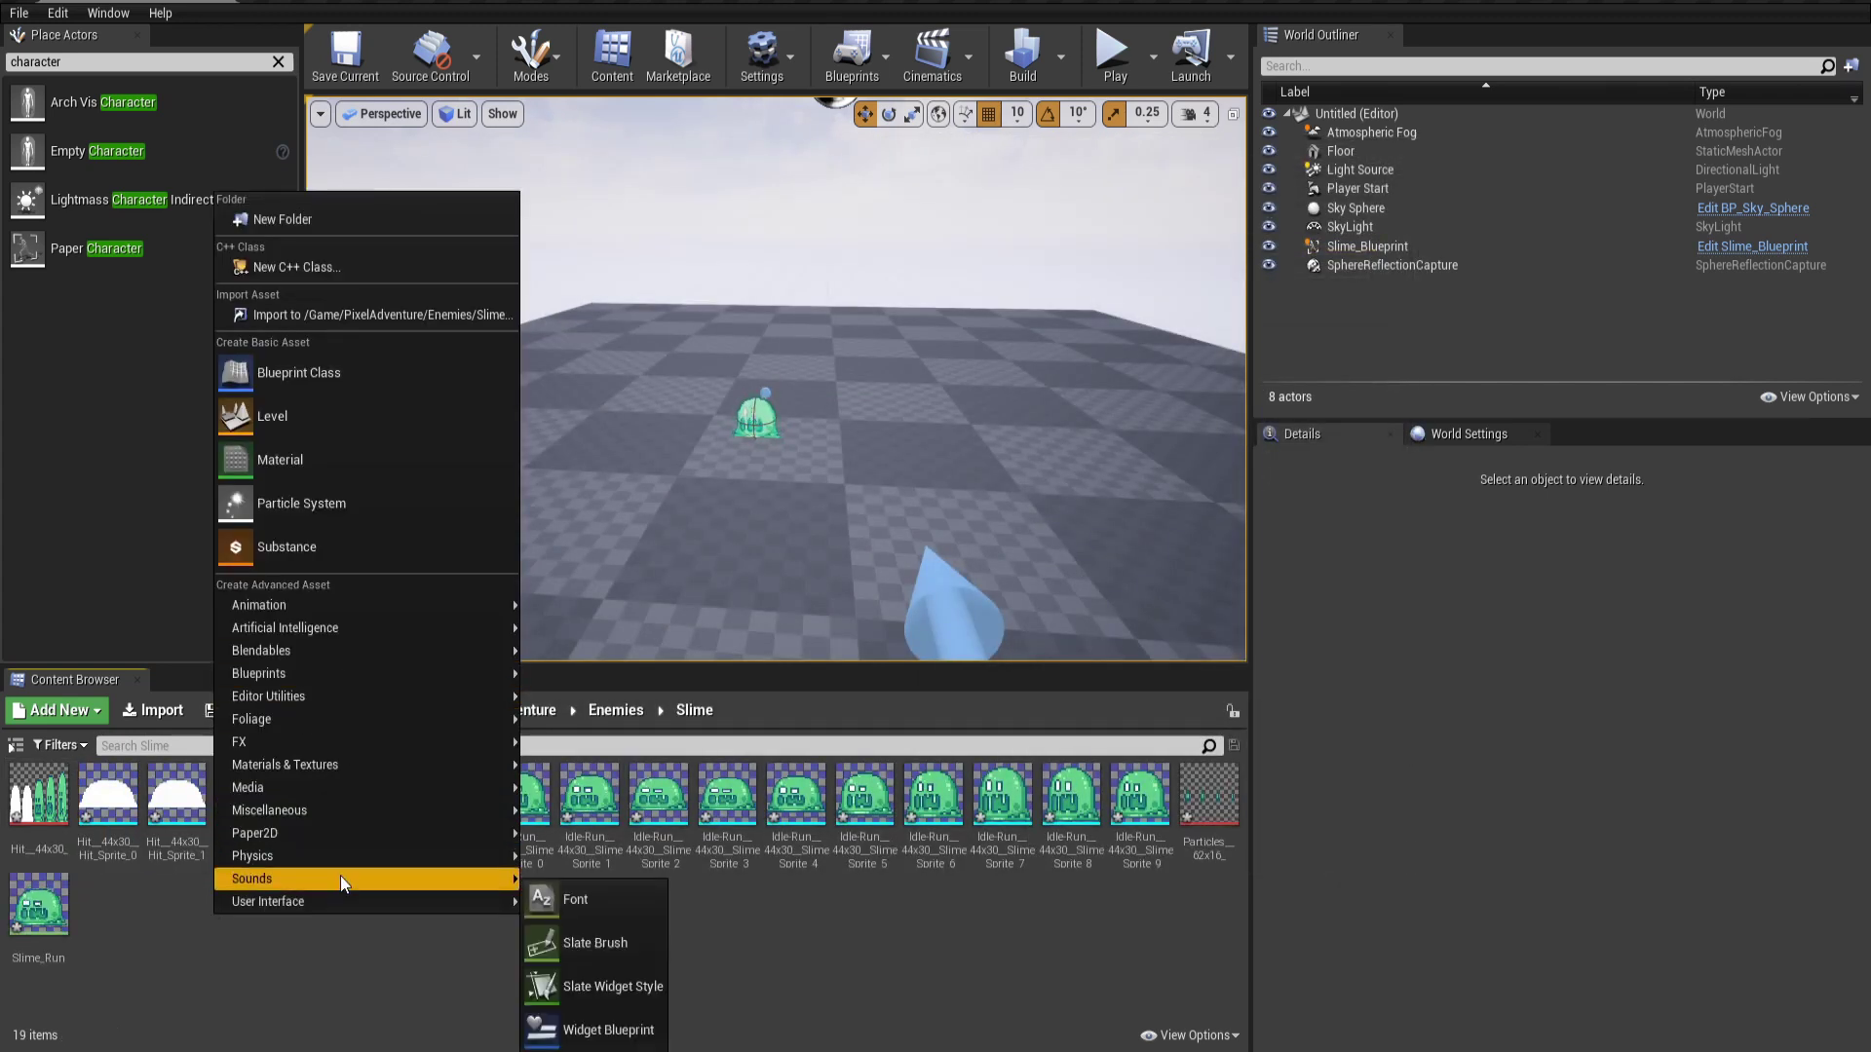
mouse_move(355, 832)
click(585, 827)
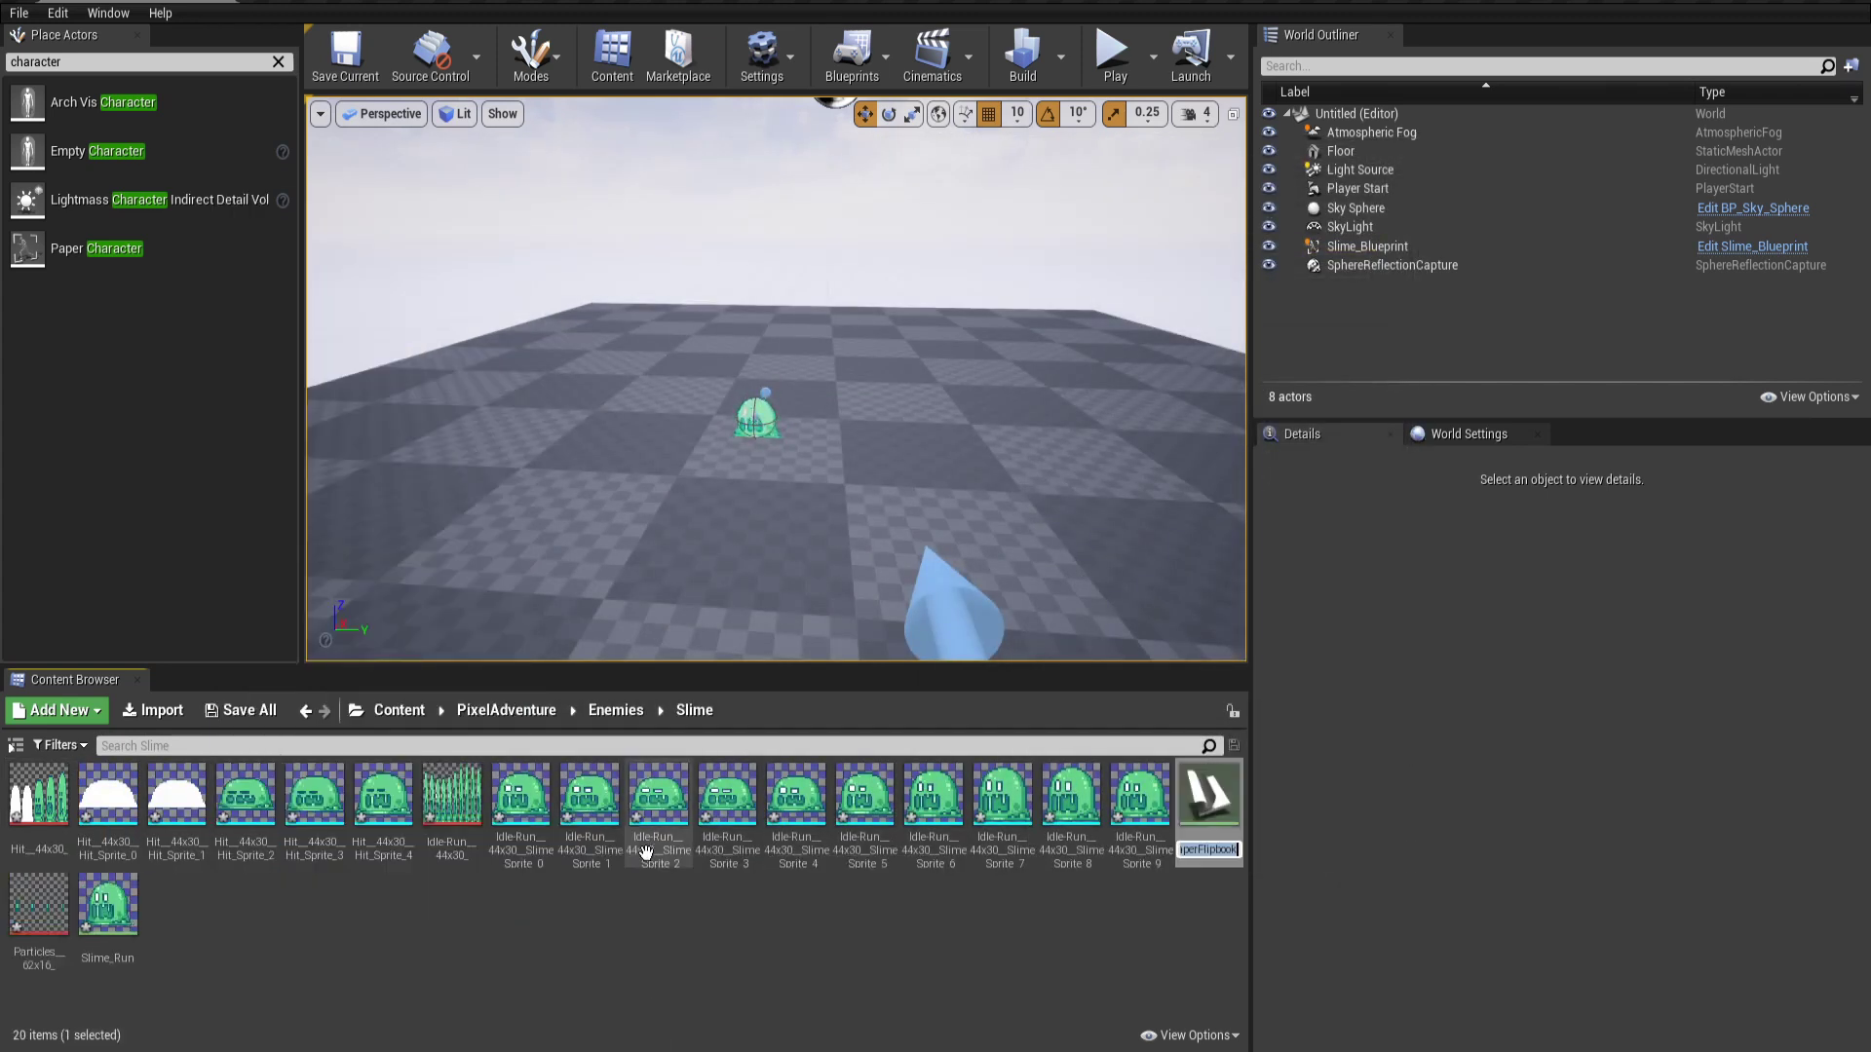
text(S)
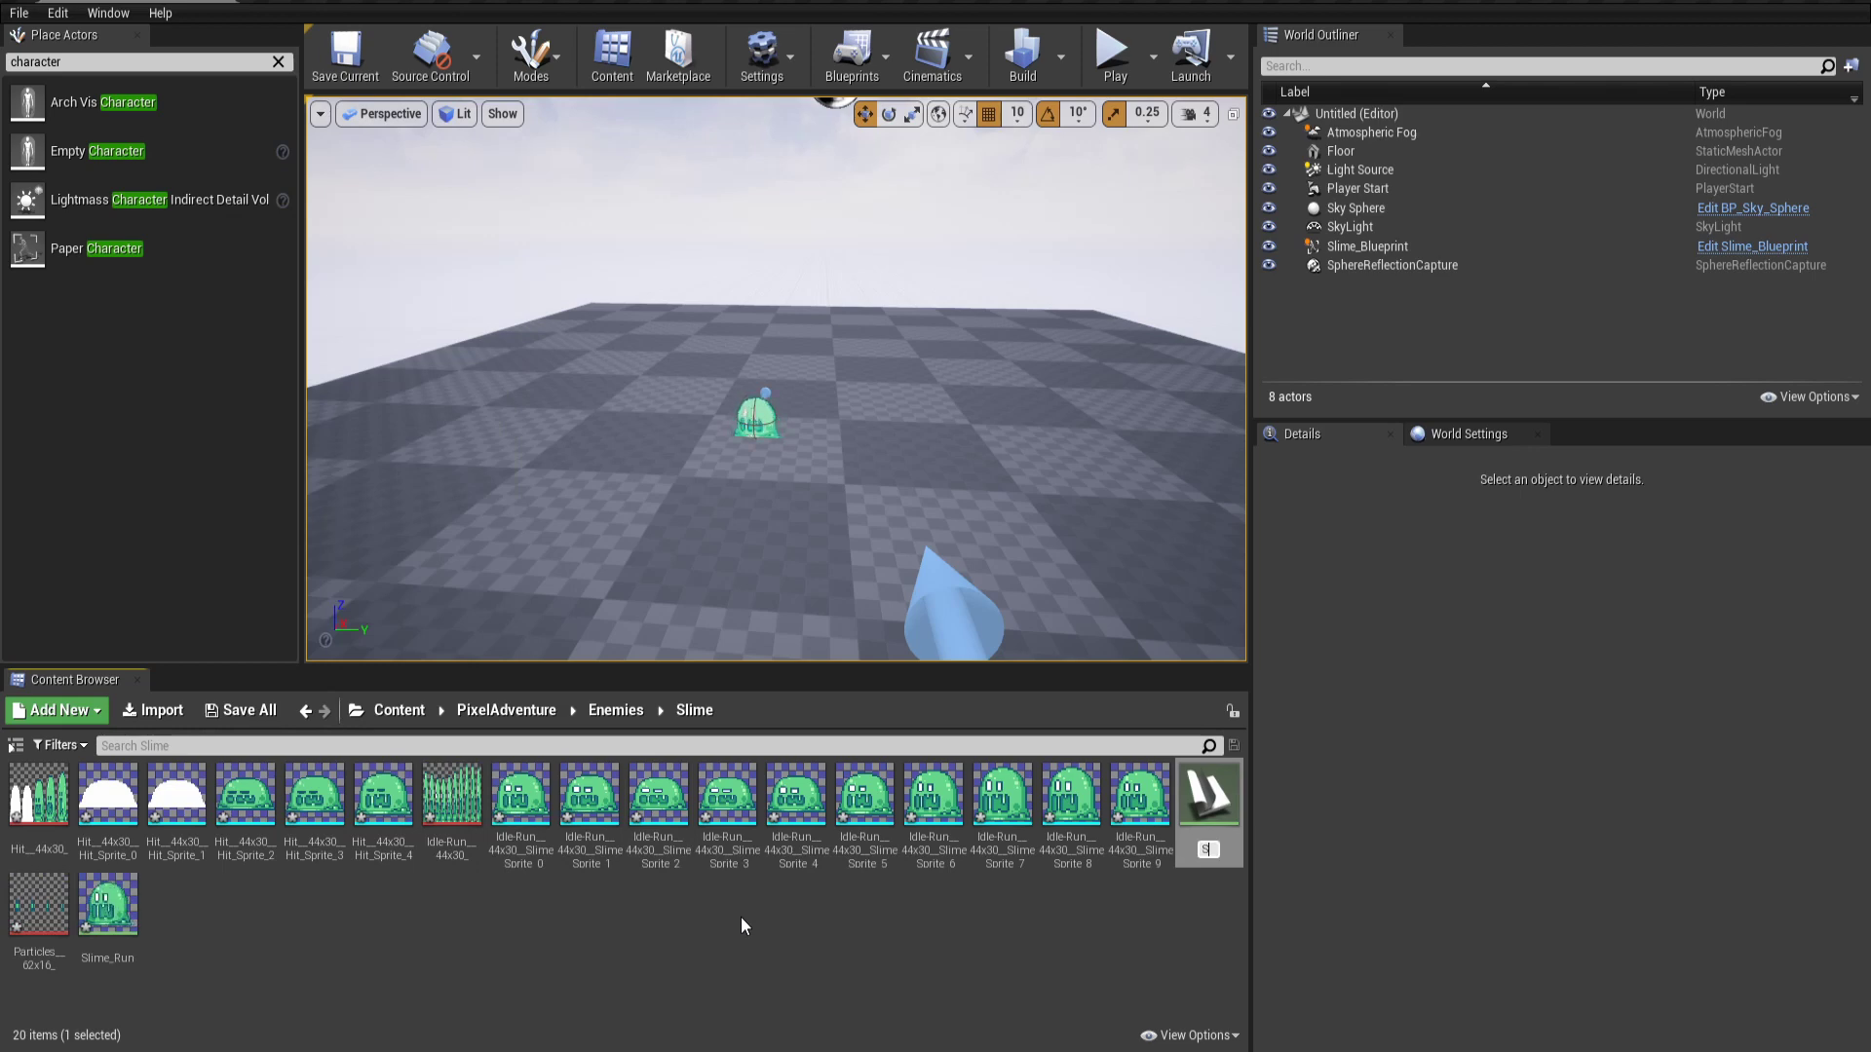
text(lime_Hit)
key(Return)
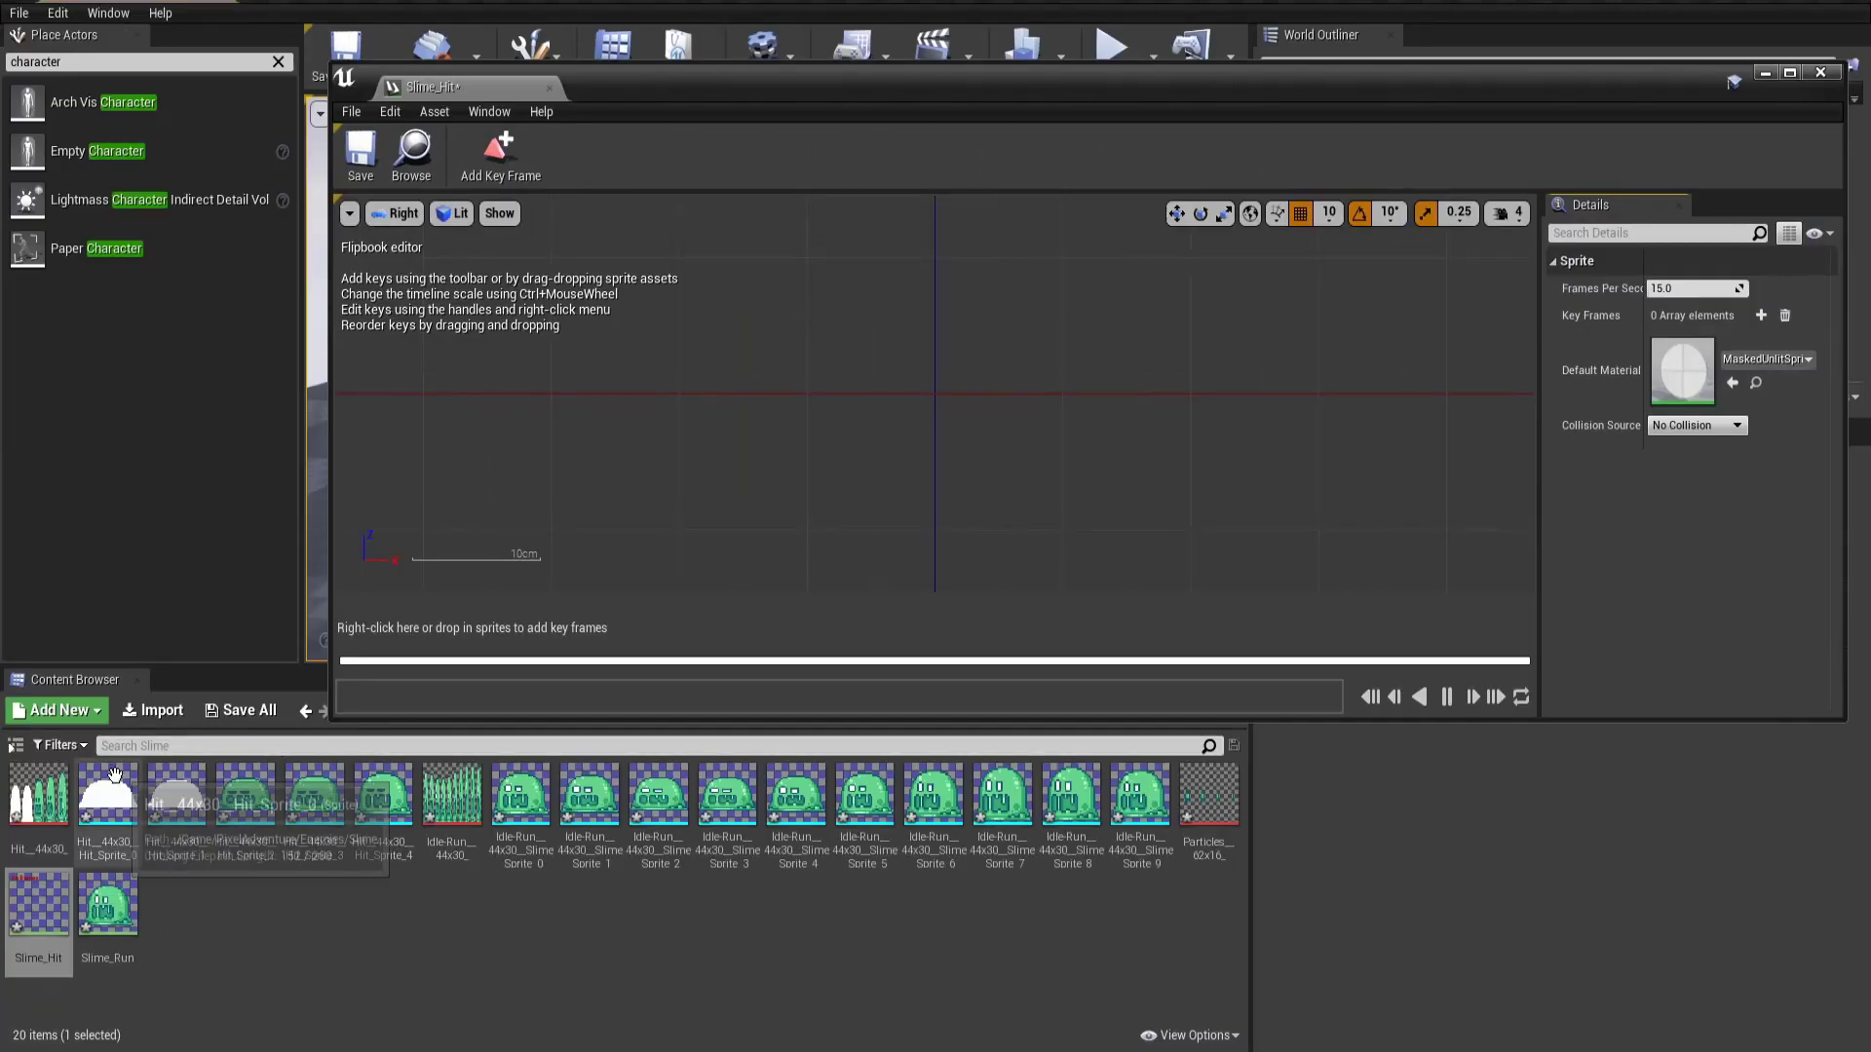
Add Hit_Sprite_0 through Hit_Sprite_4 as frames of the Slime_Hit flipbook
click(107, 794)
shift+click(383, 794)
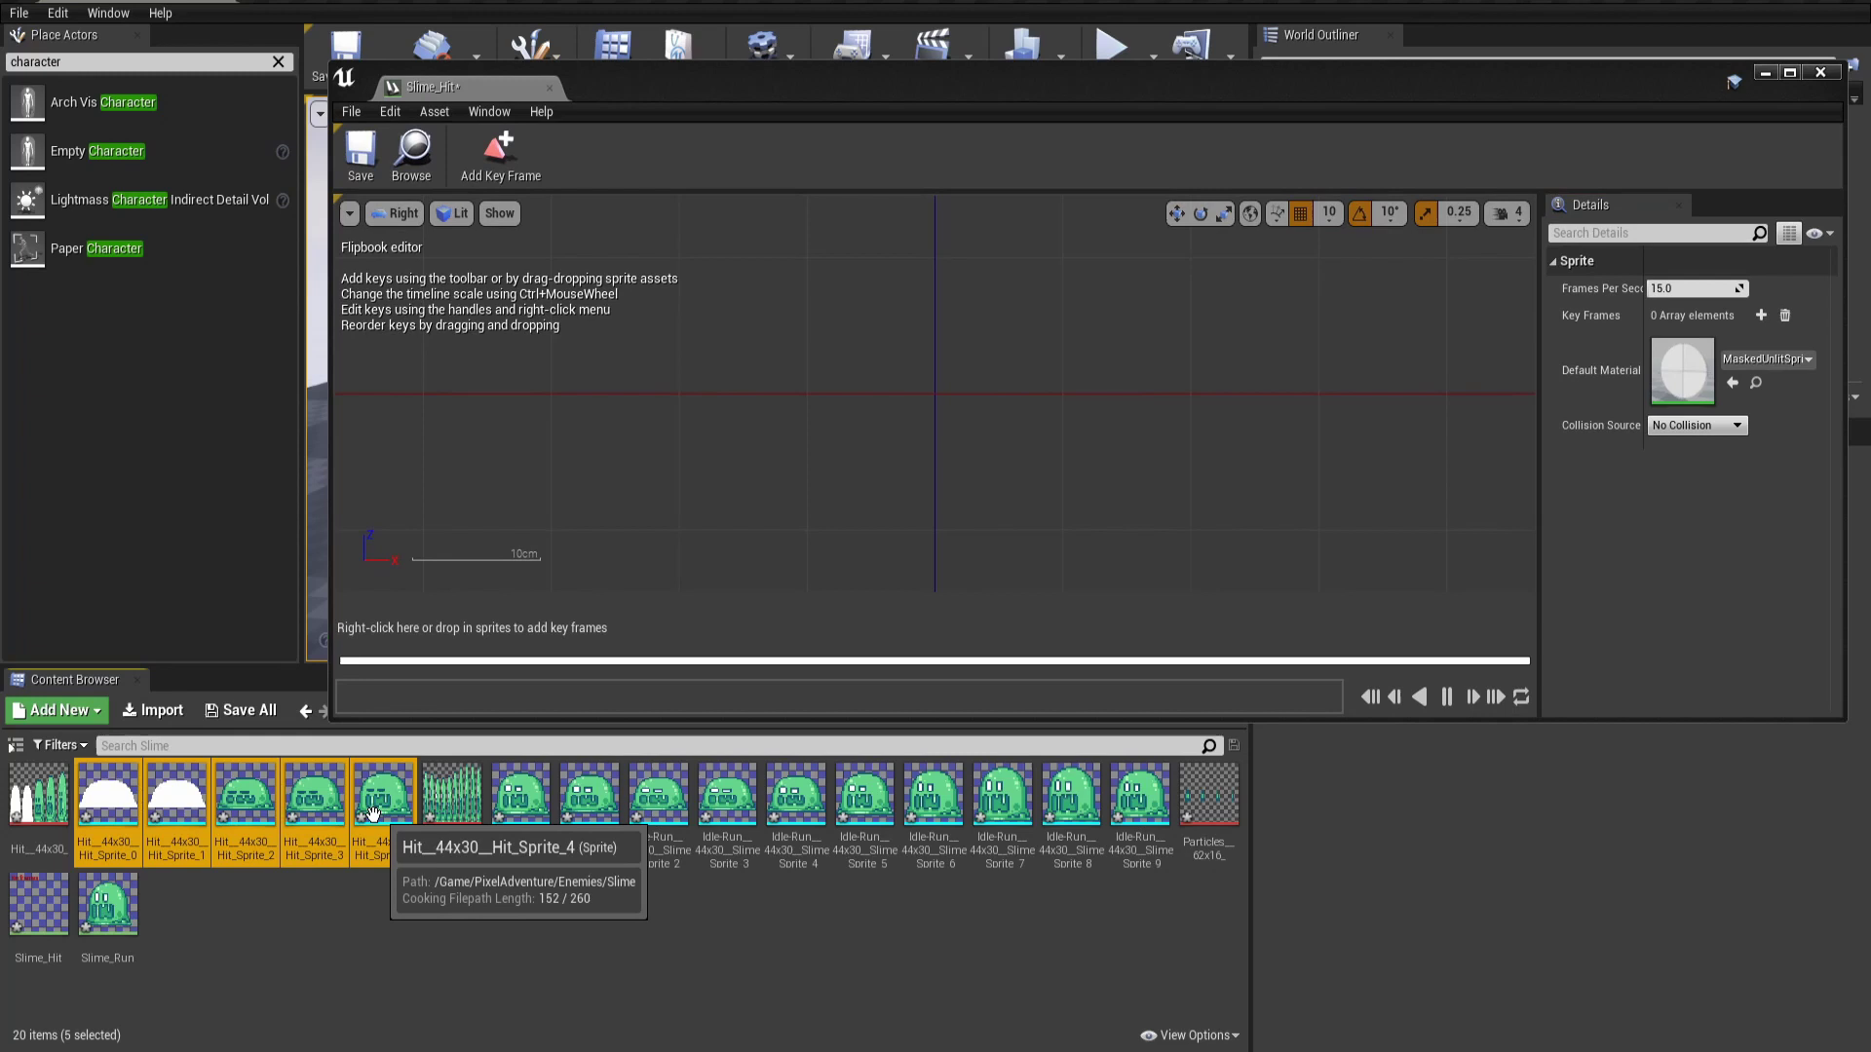
drag(108, 804, 455, 662)
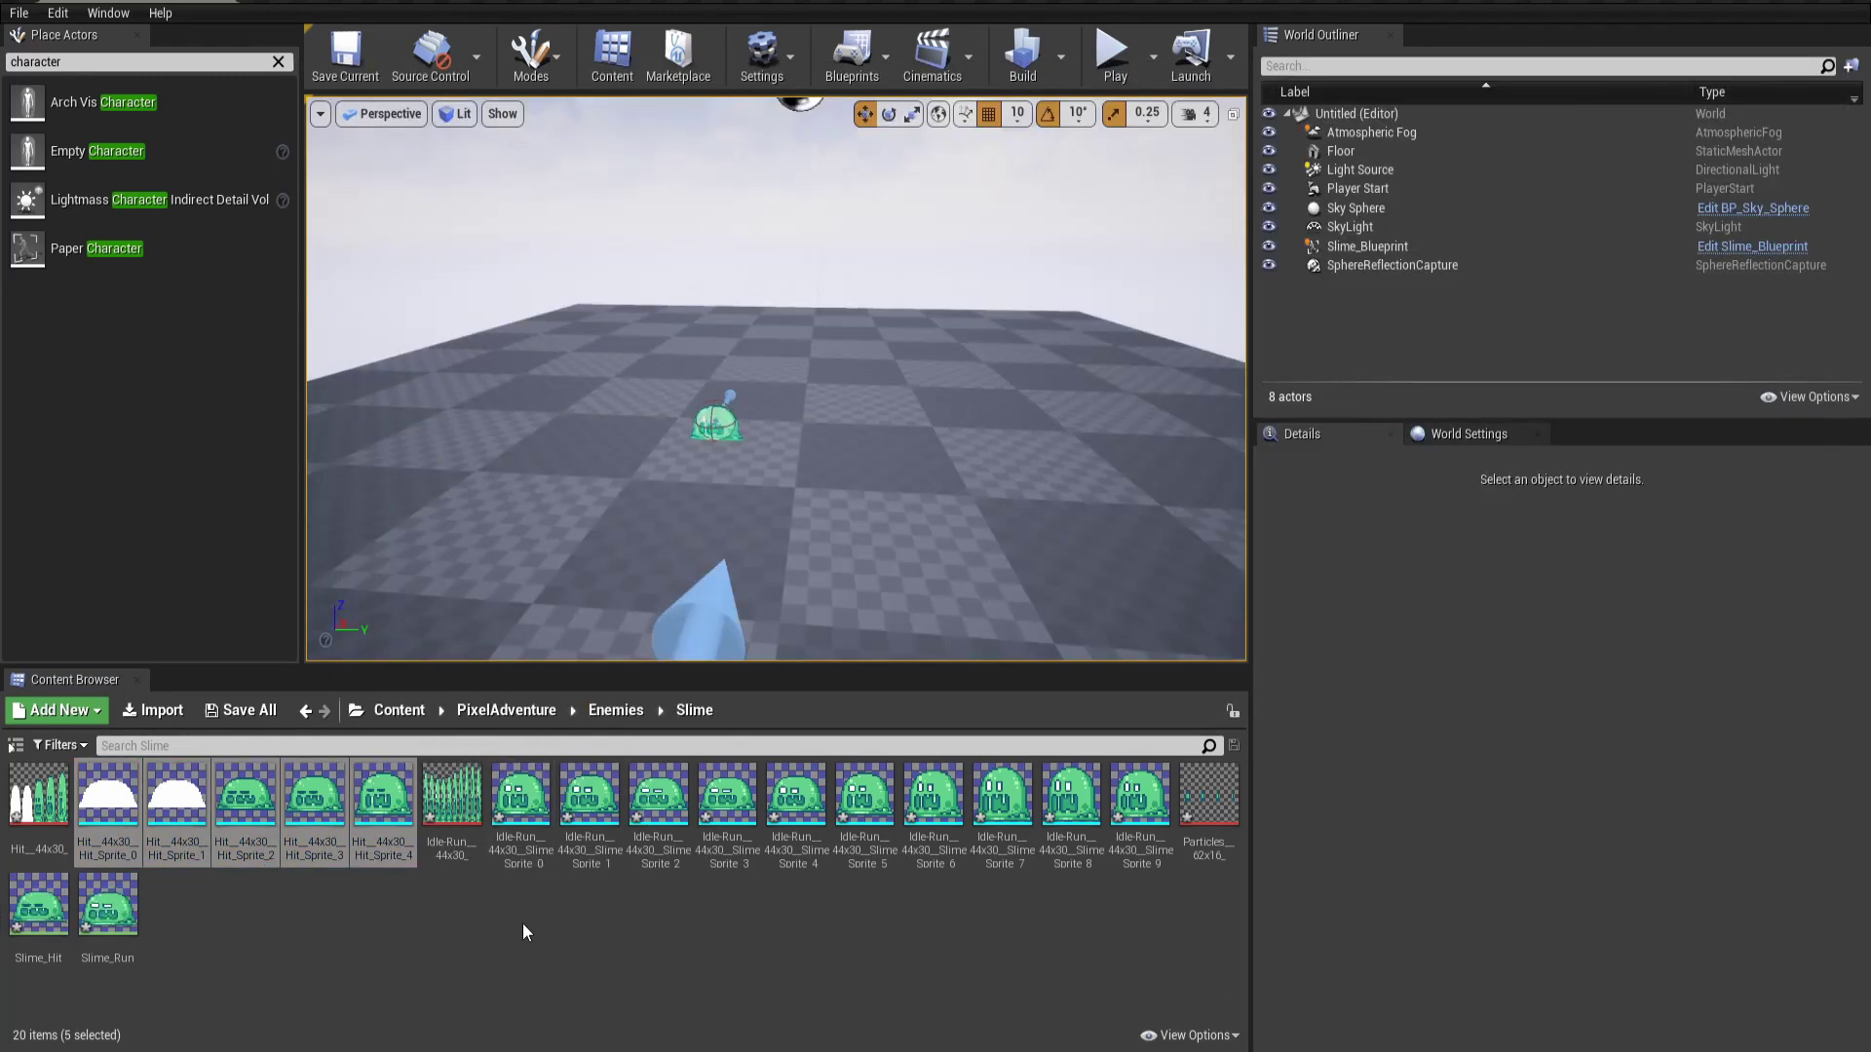
click(522, 924)
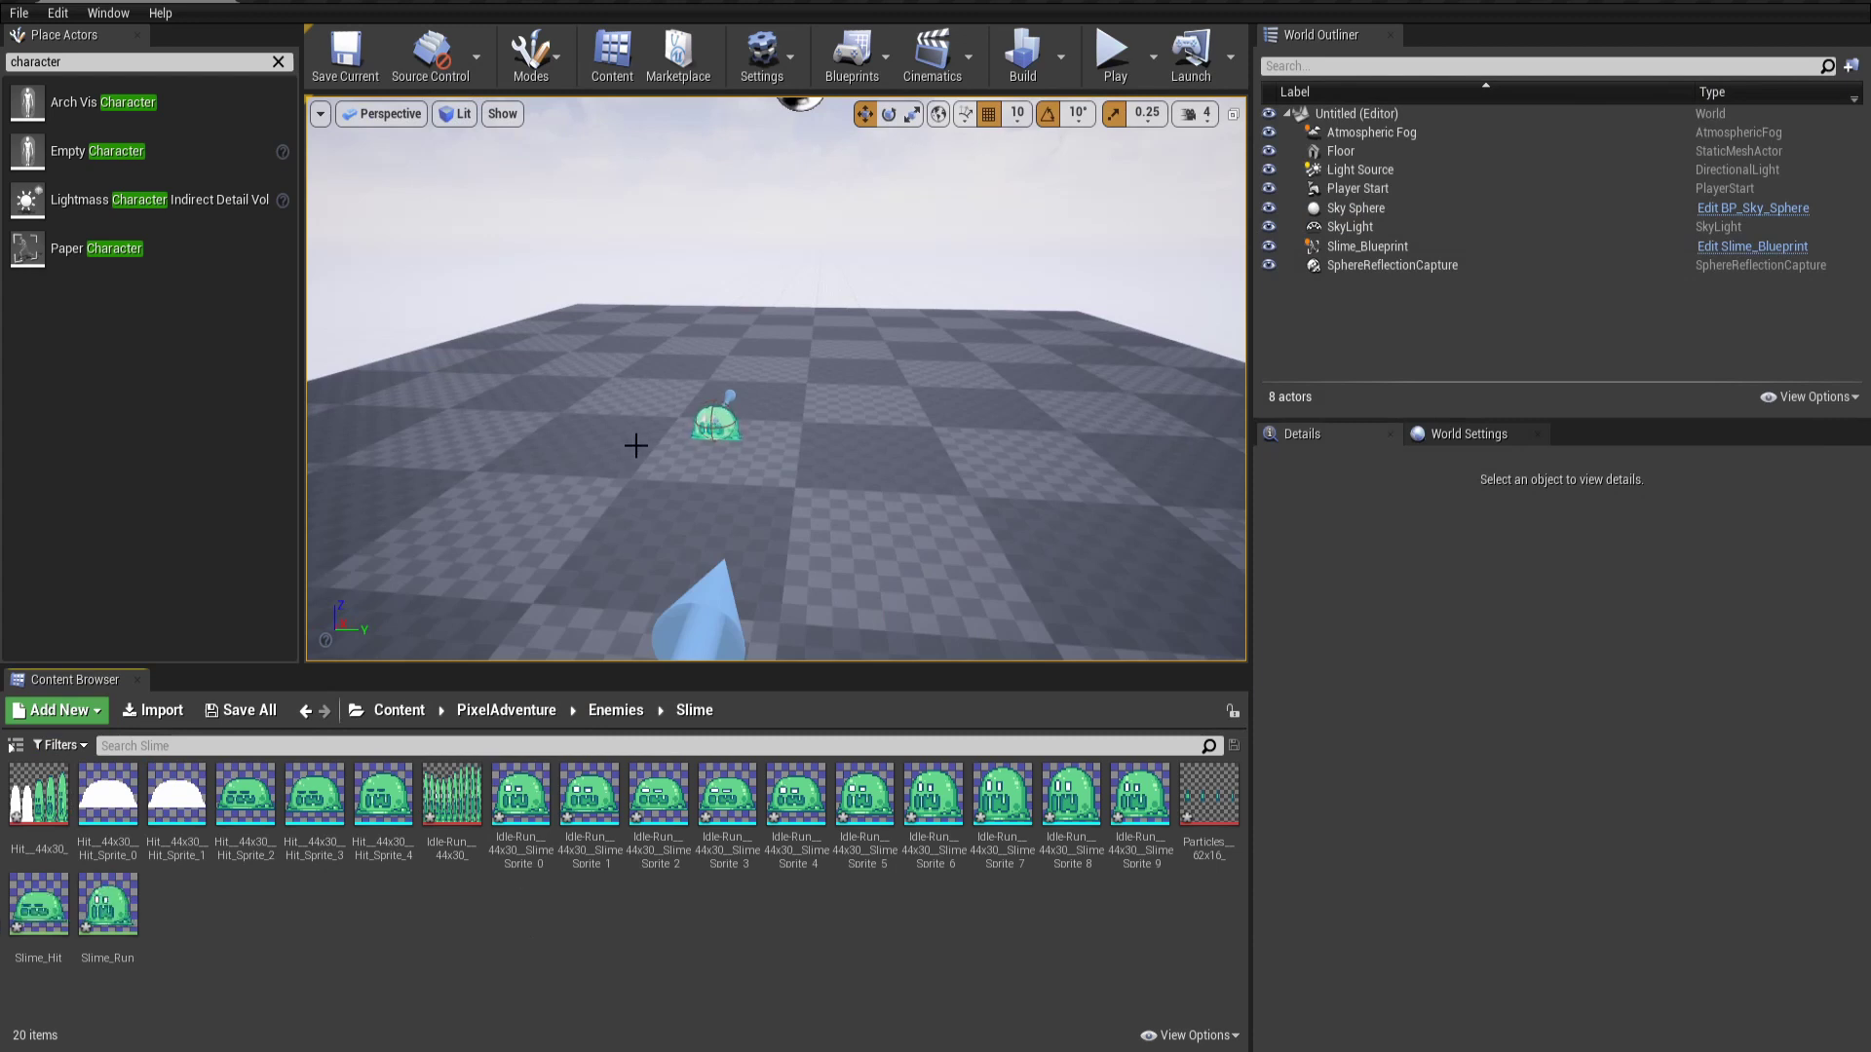
drag(632, 576, 614, 526)
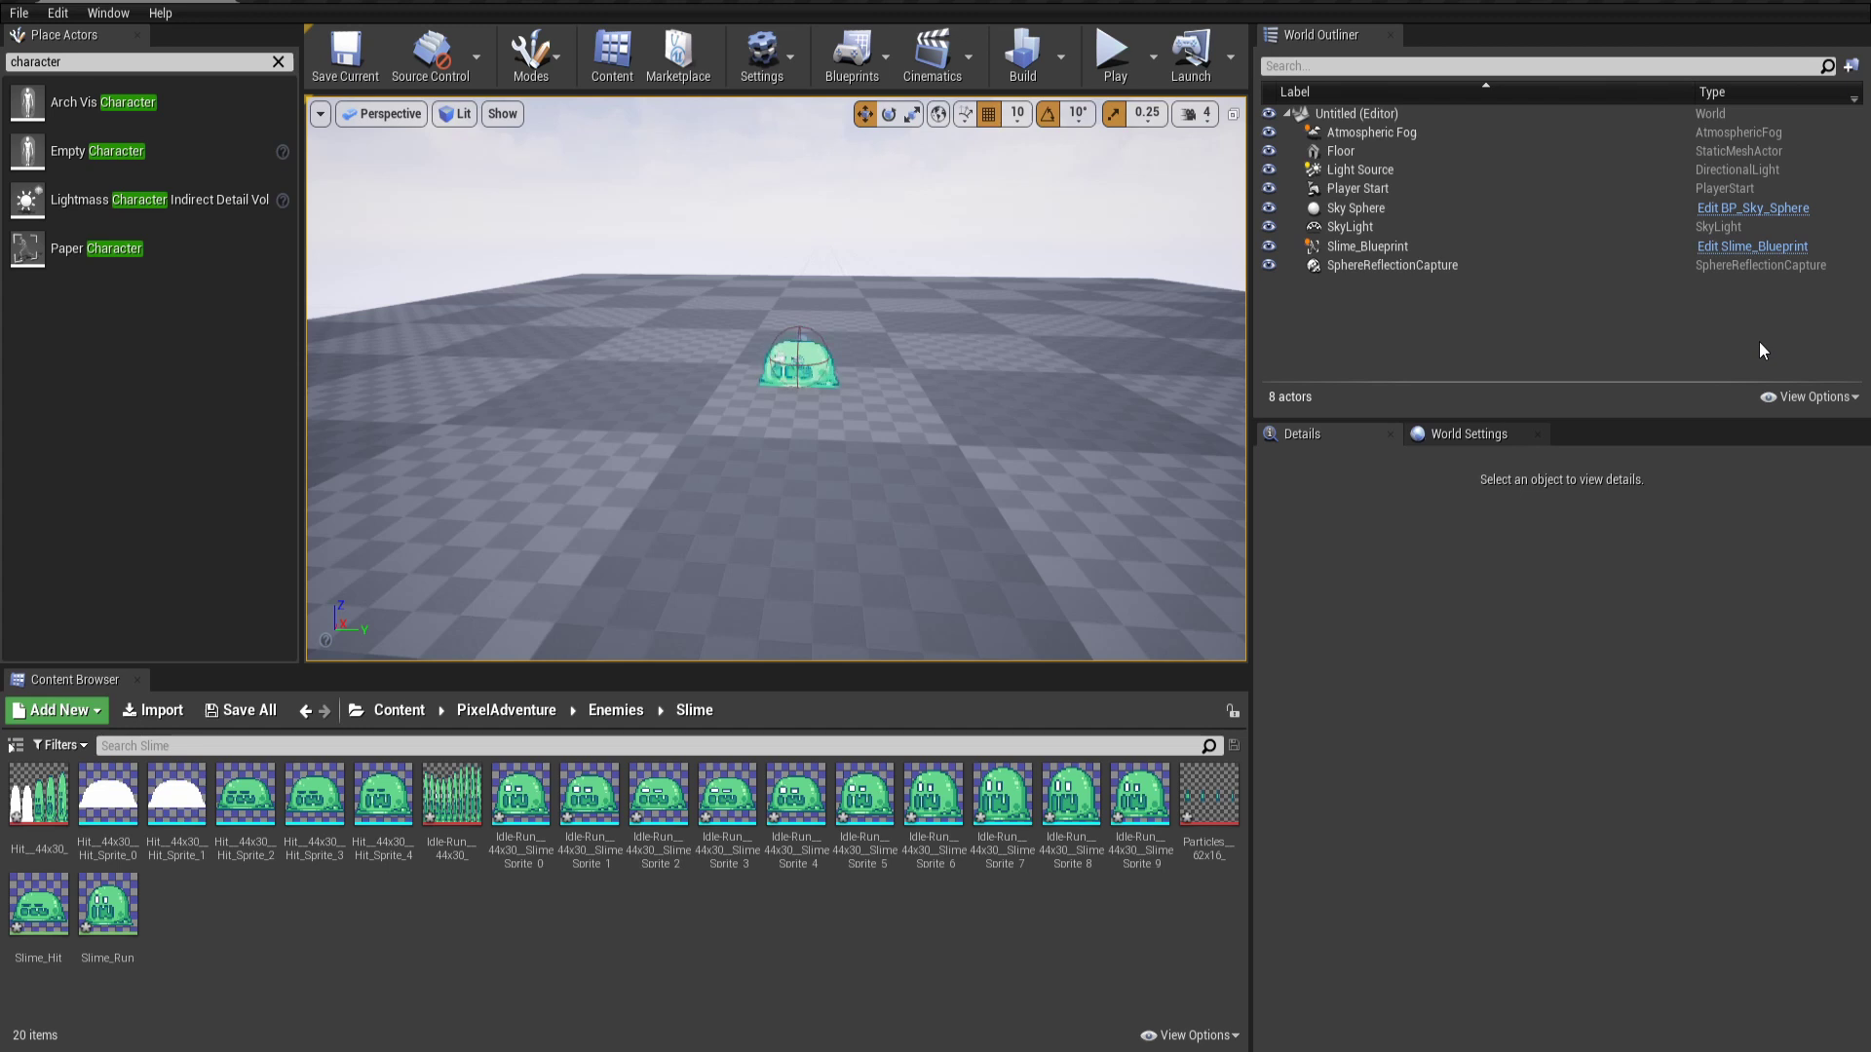
Open Slime_Blueprint's full editor and delete the ActorBeginOverlap and Tick event nodes
click(1730, 246)
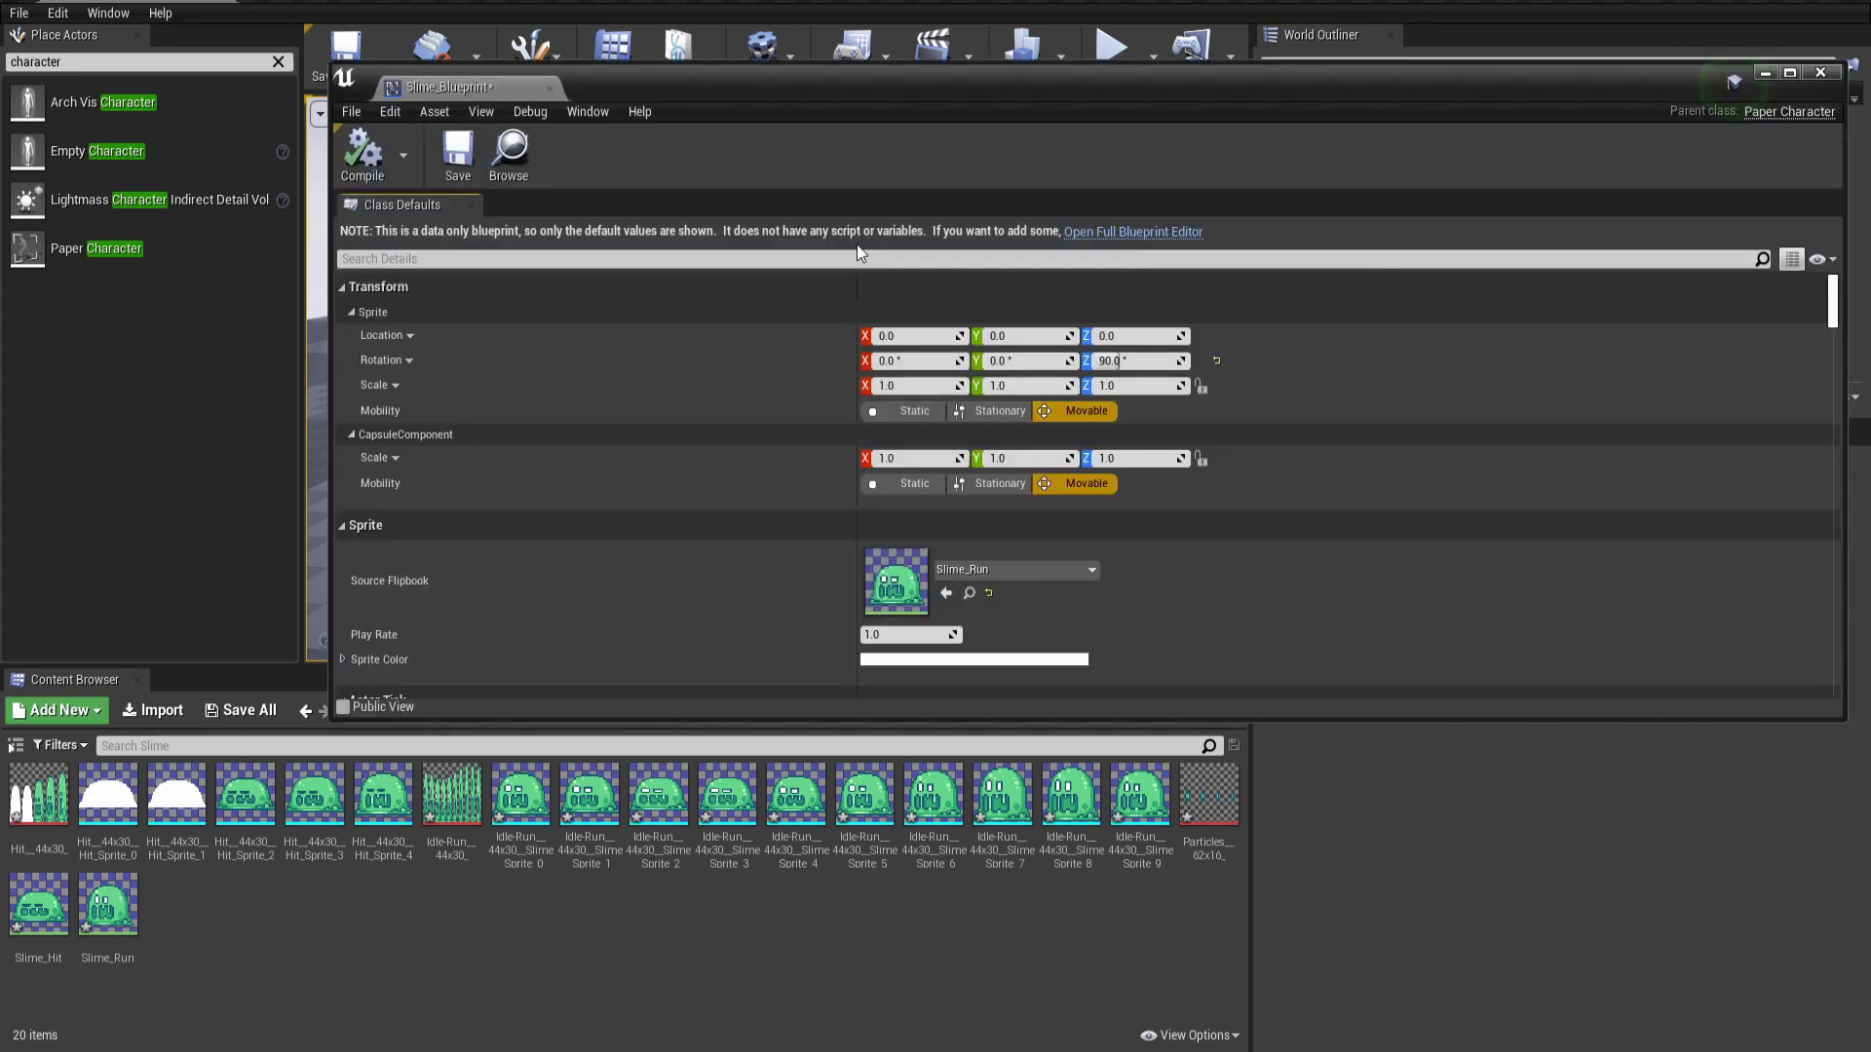
drag(719, 74, 683, 89)
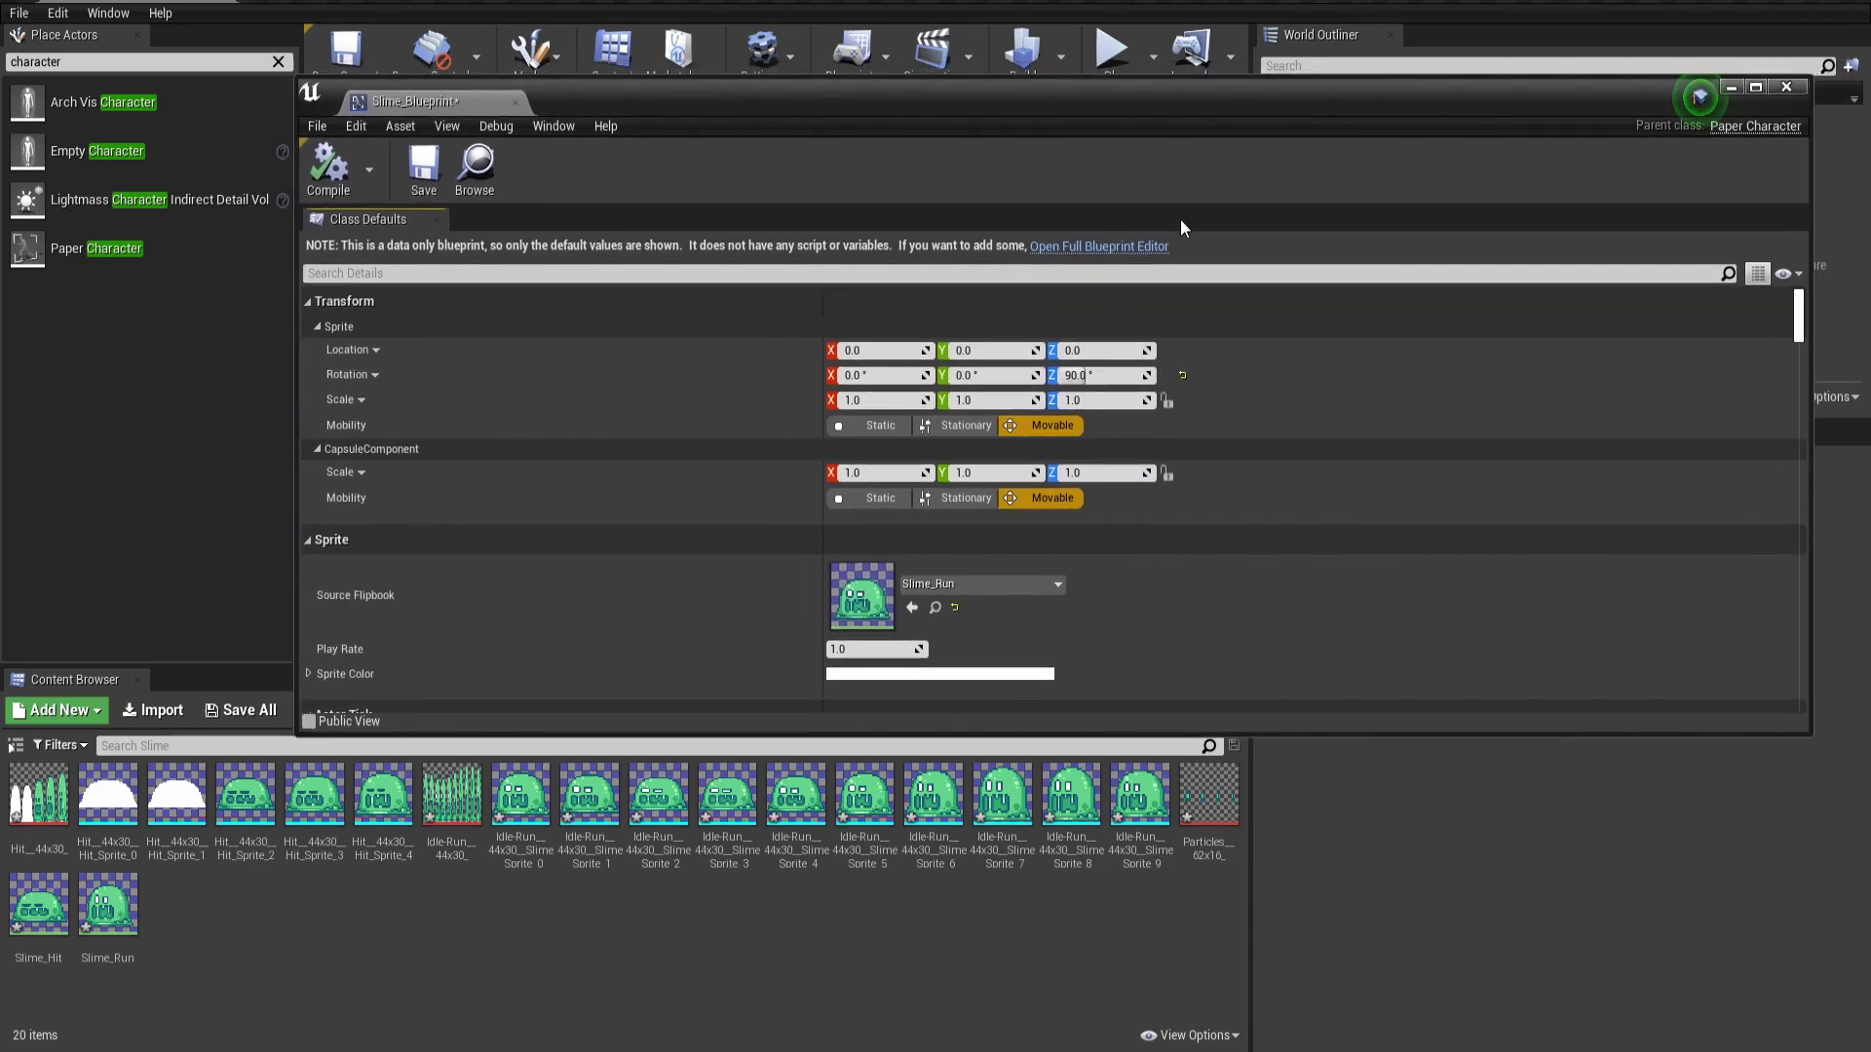
click(1099, 248)
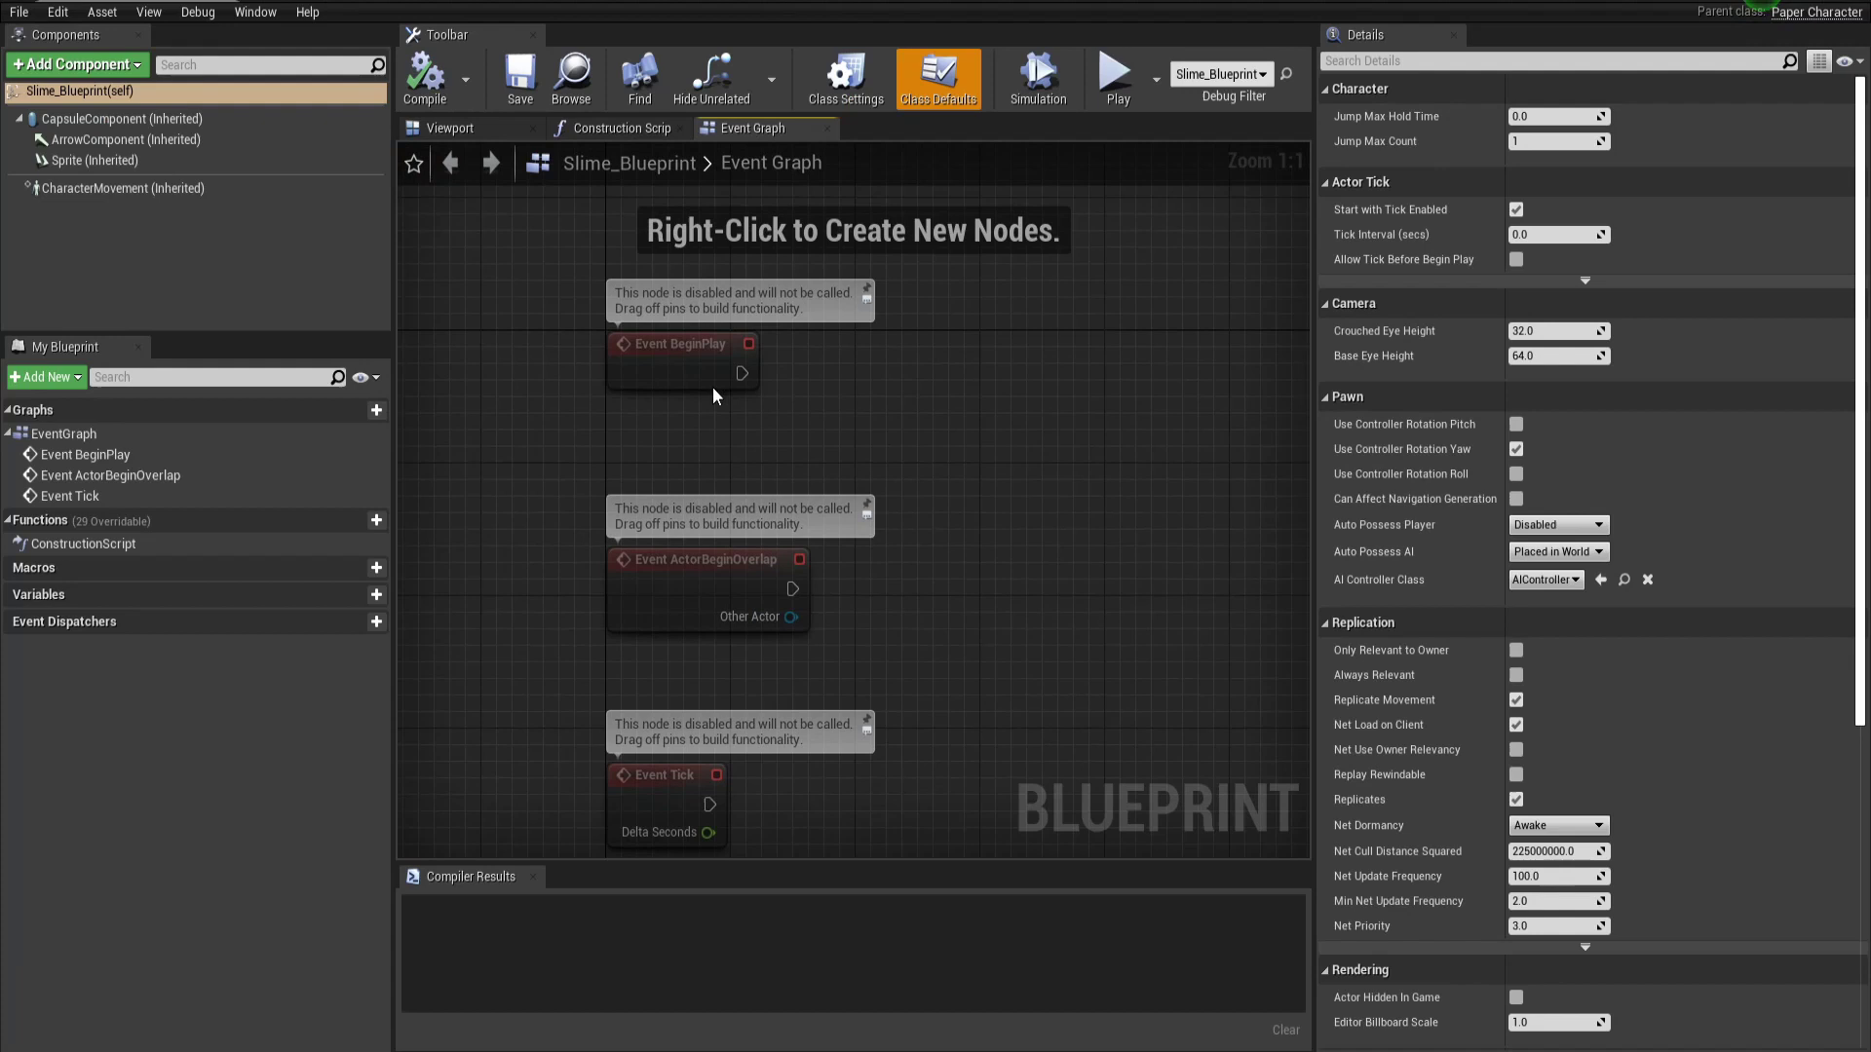
drag(688, 462, 726, 784)
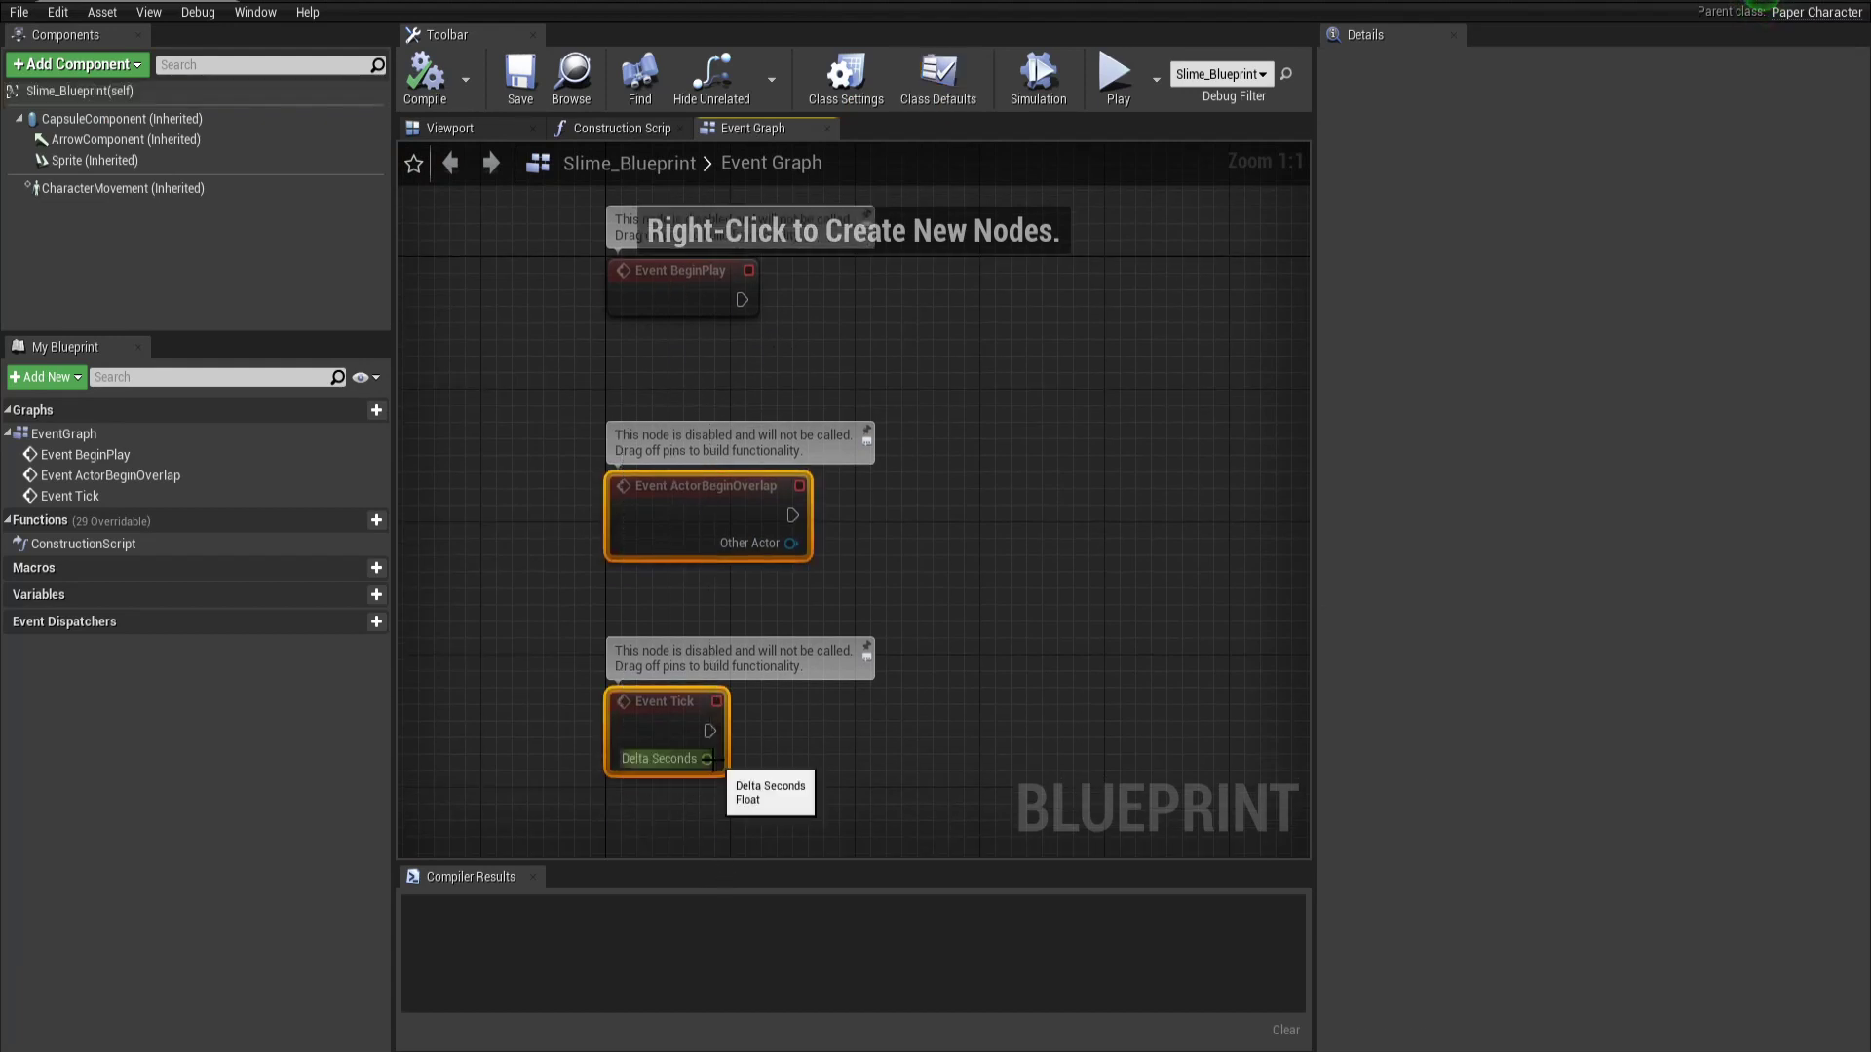
key(Delete)
right_drag(960, 435, 918, 550)
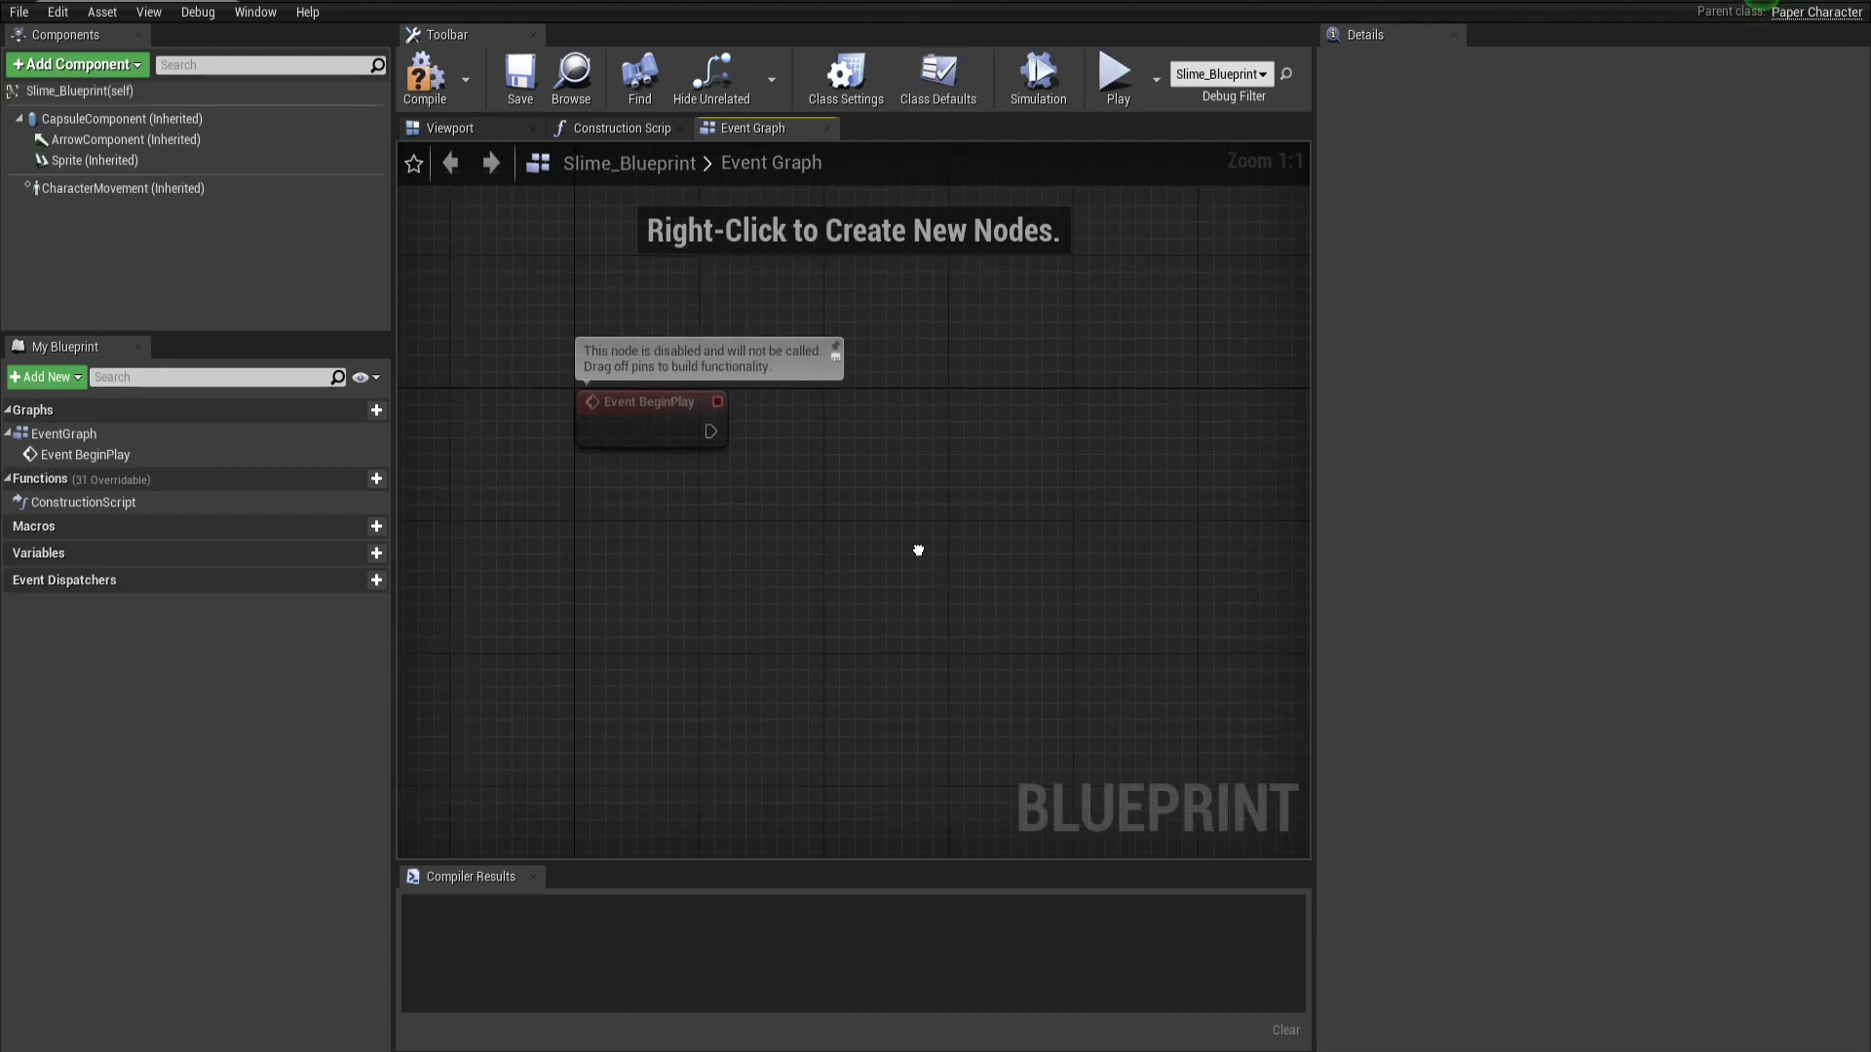
click(90, 161)
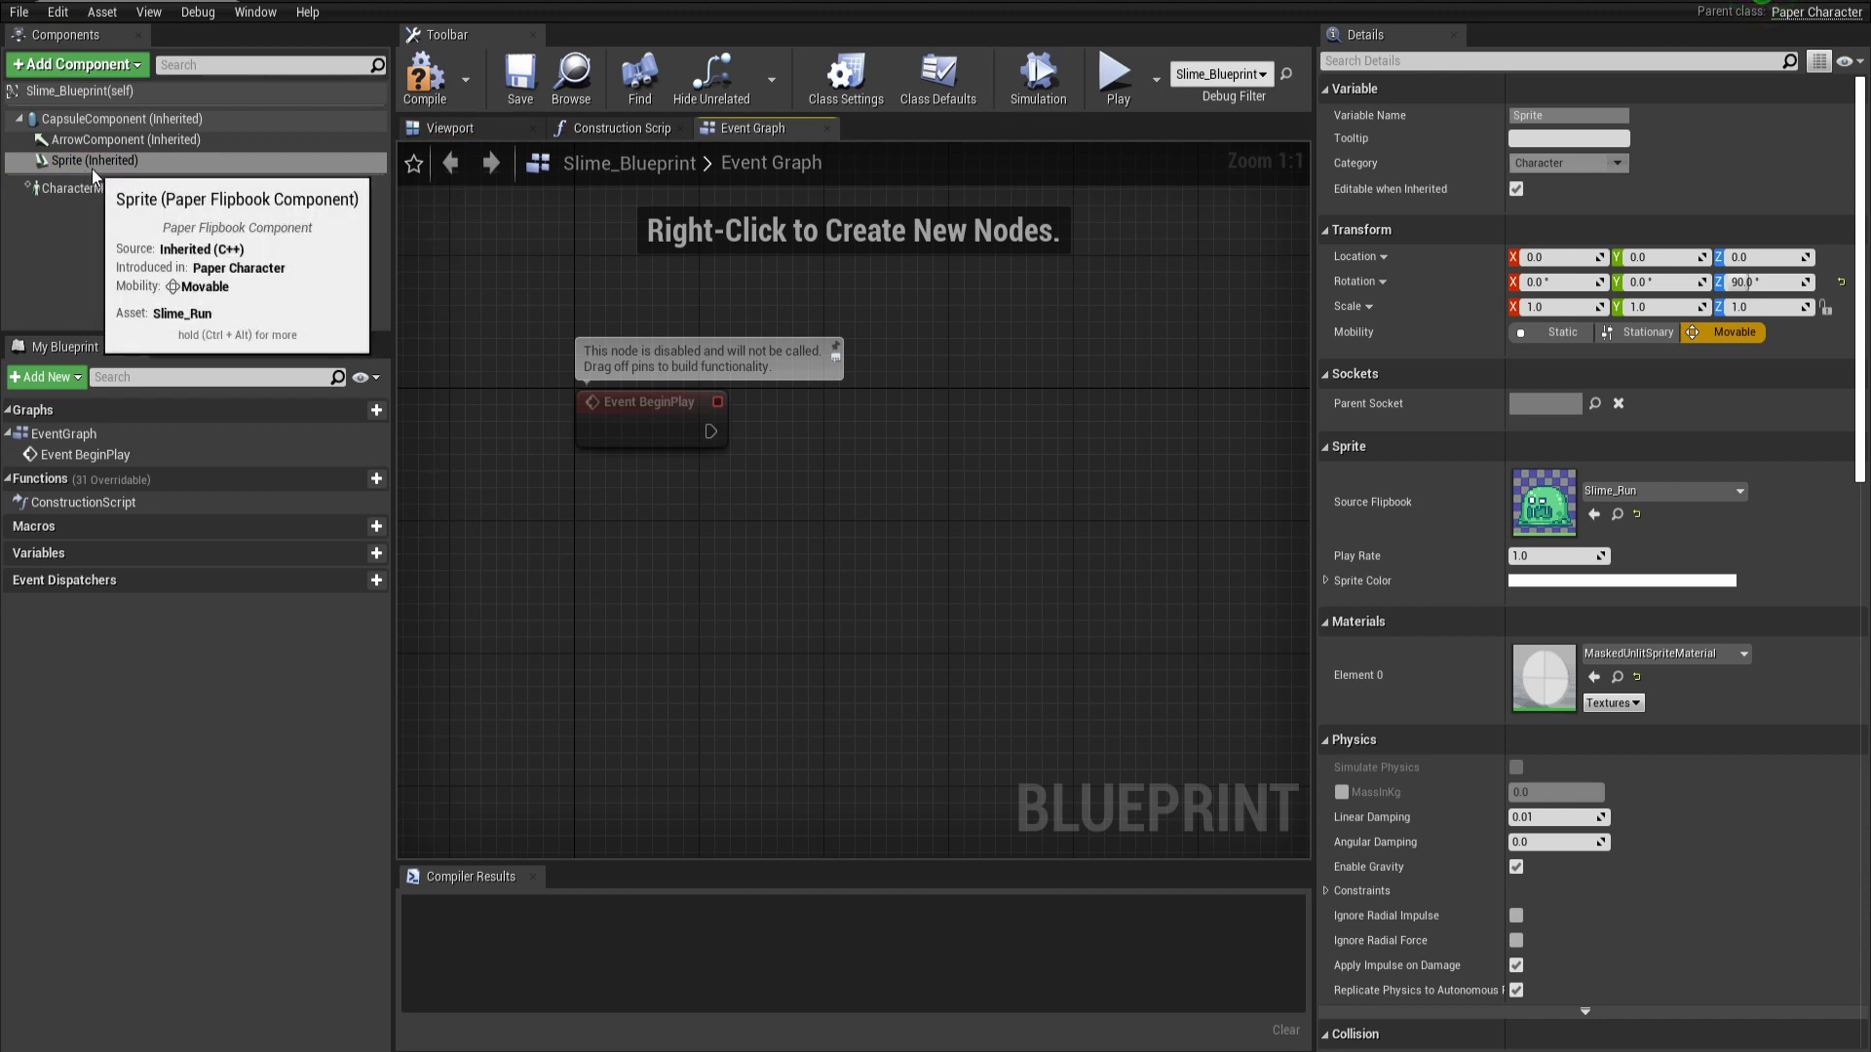
Drag a Sprite reference into the graph and add a Set Flipbook node targeting it
drag(82, 160, 891, 469)
text(set flipbook)
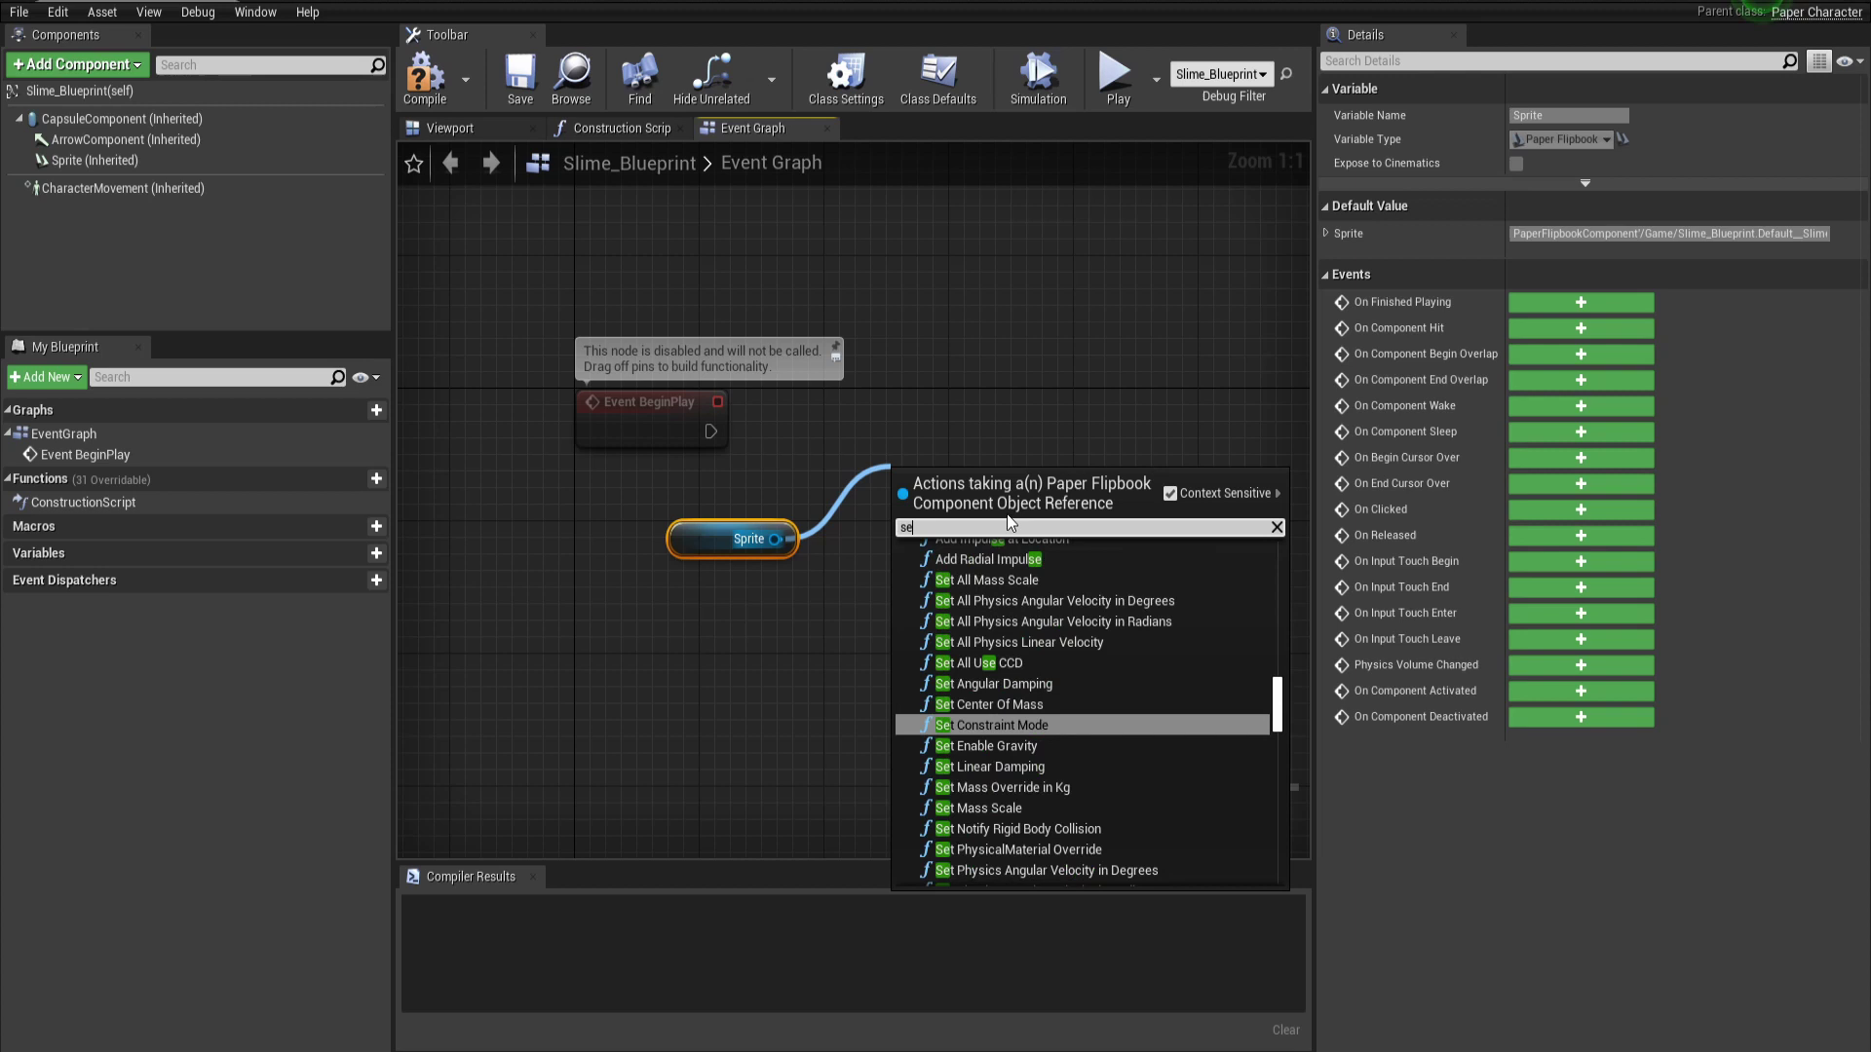
key(Return)
drag(1015, 487, 1060, 420)
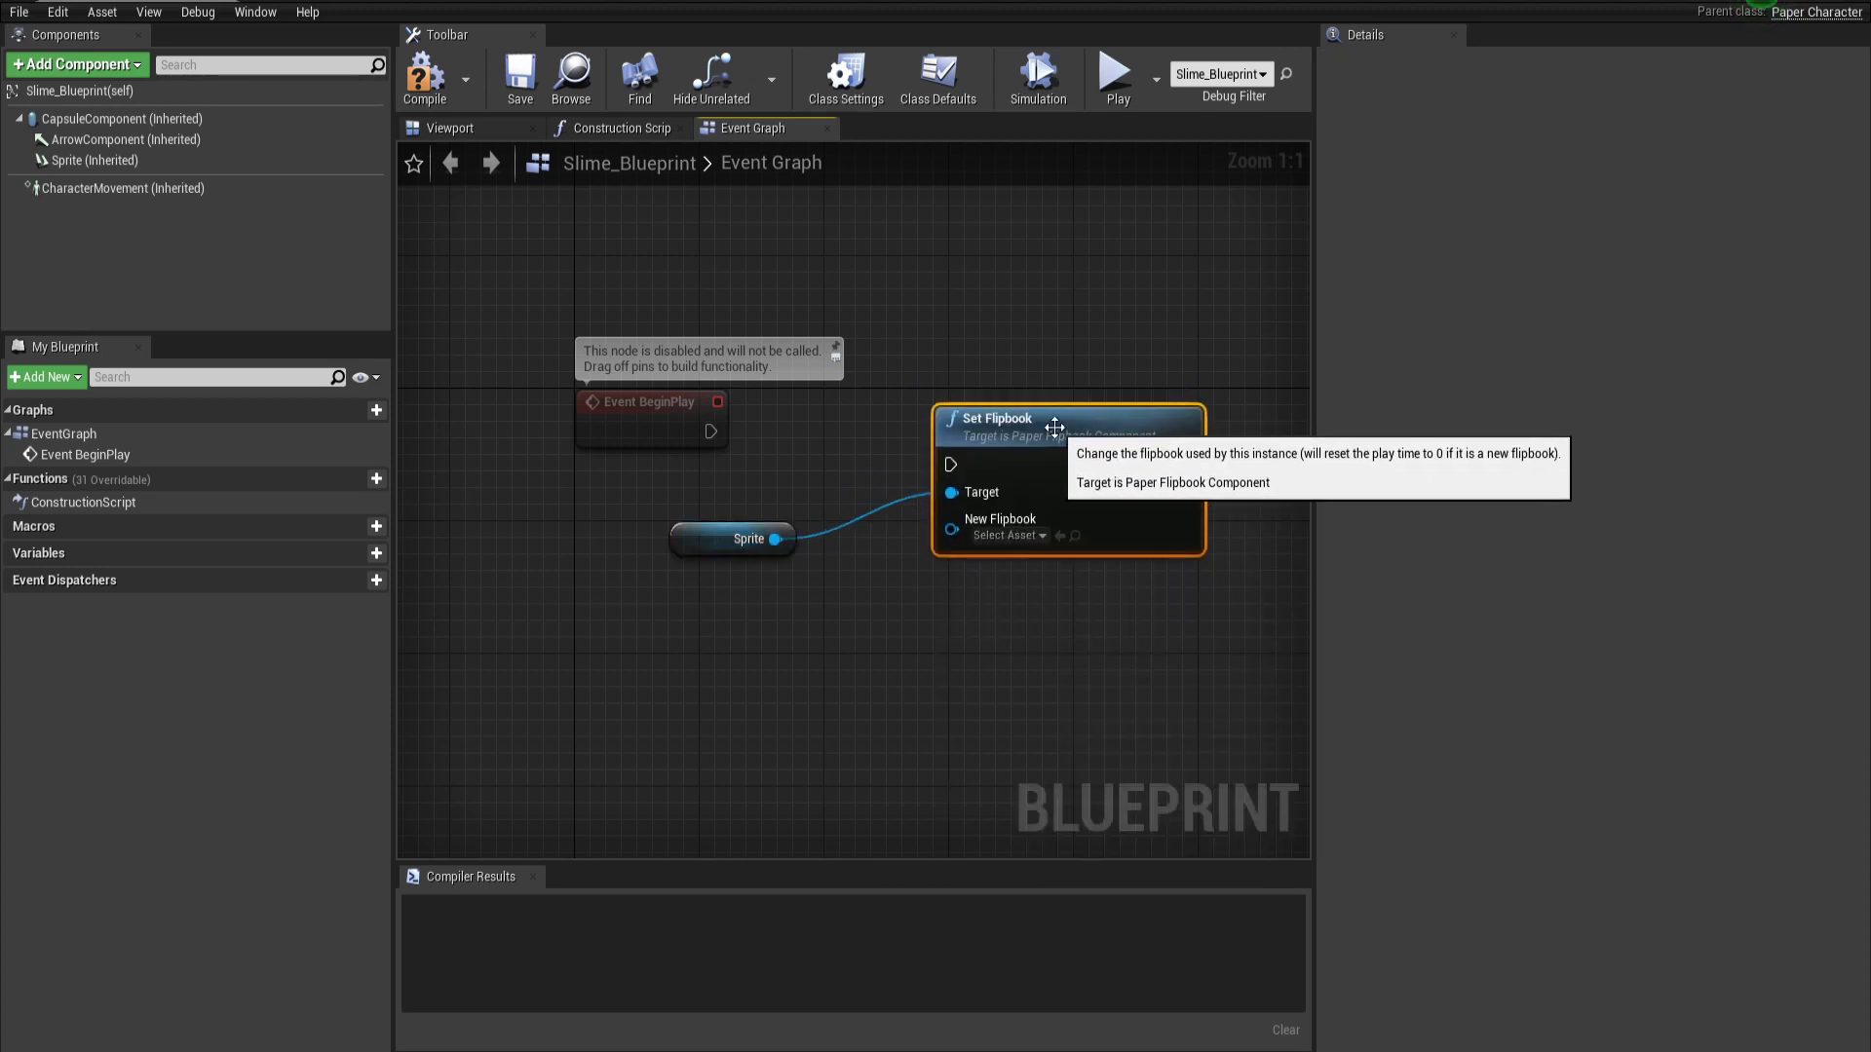
click(1037, 535)
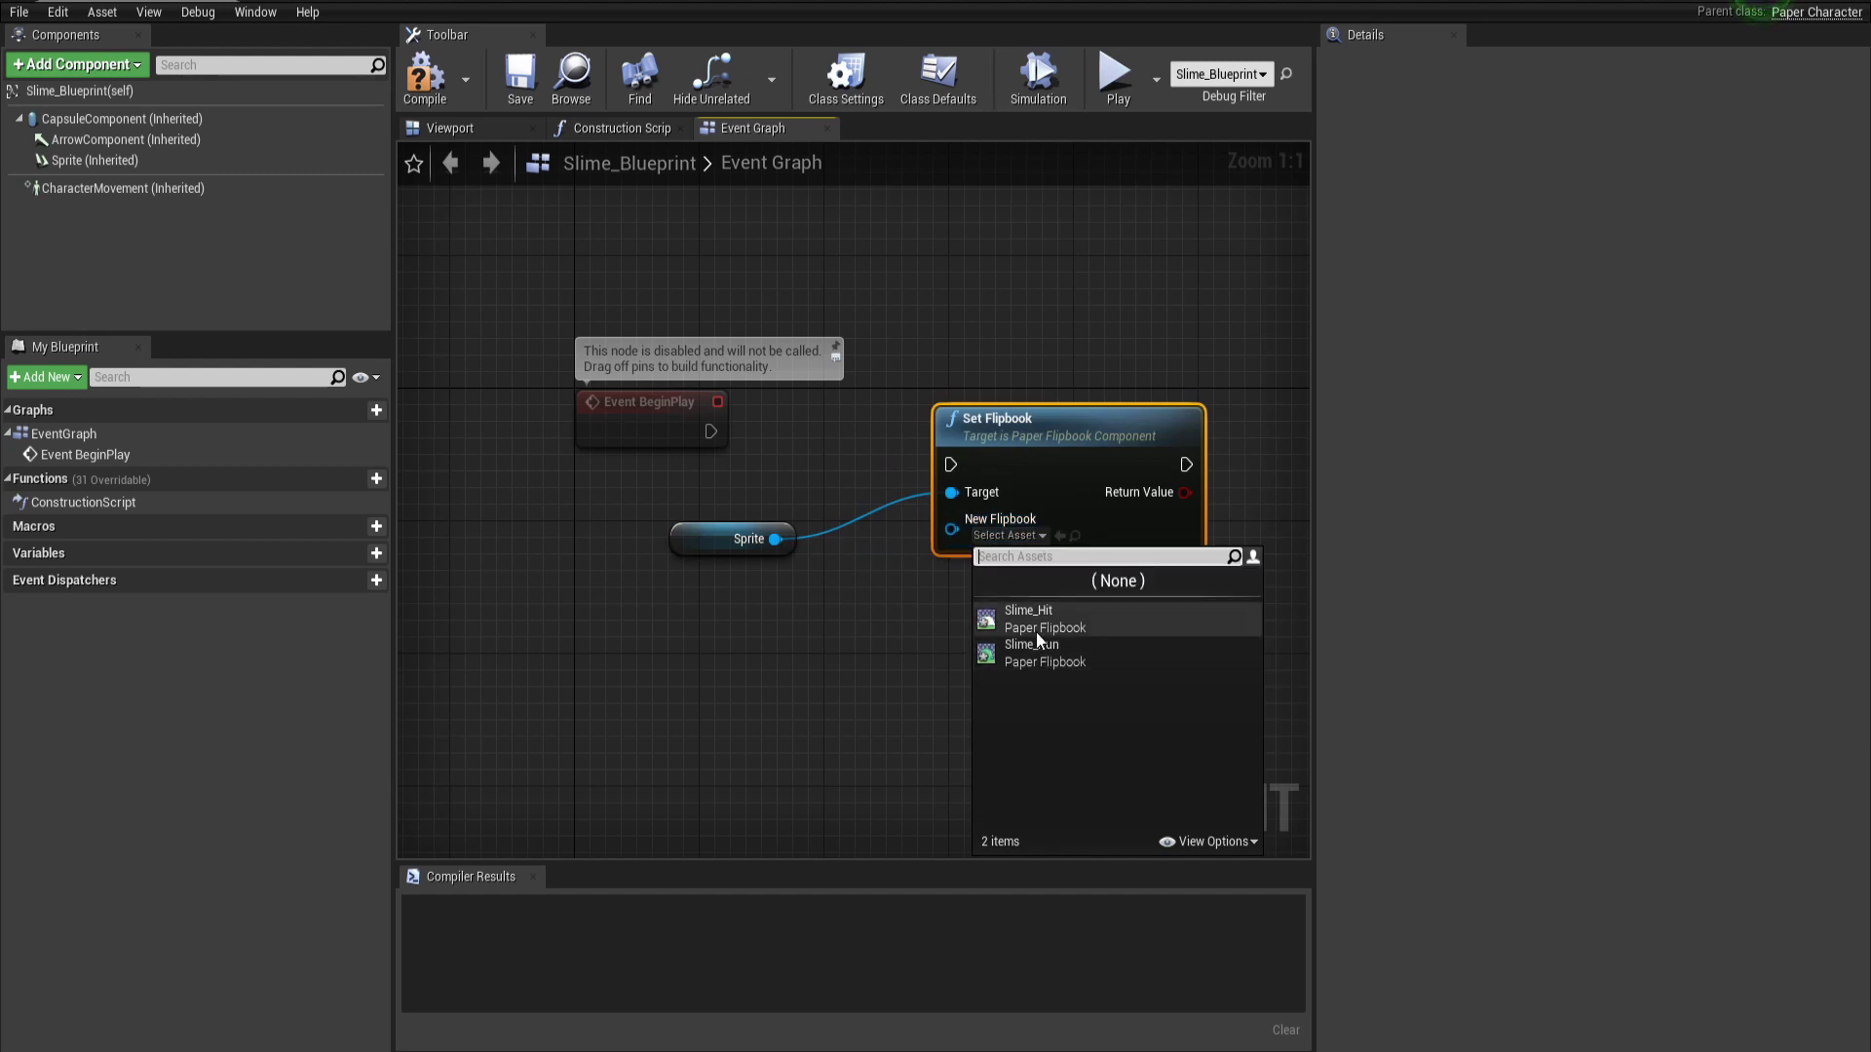
click(1016, 536)
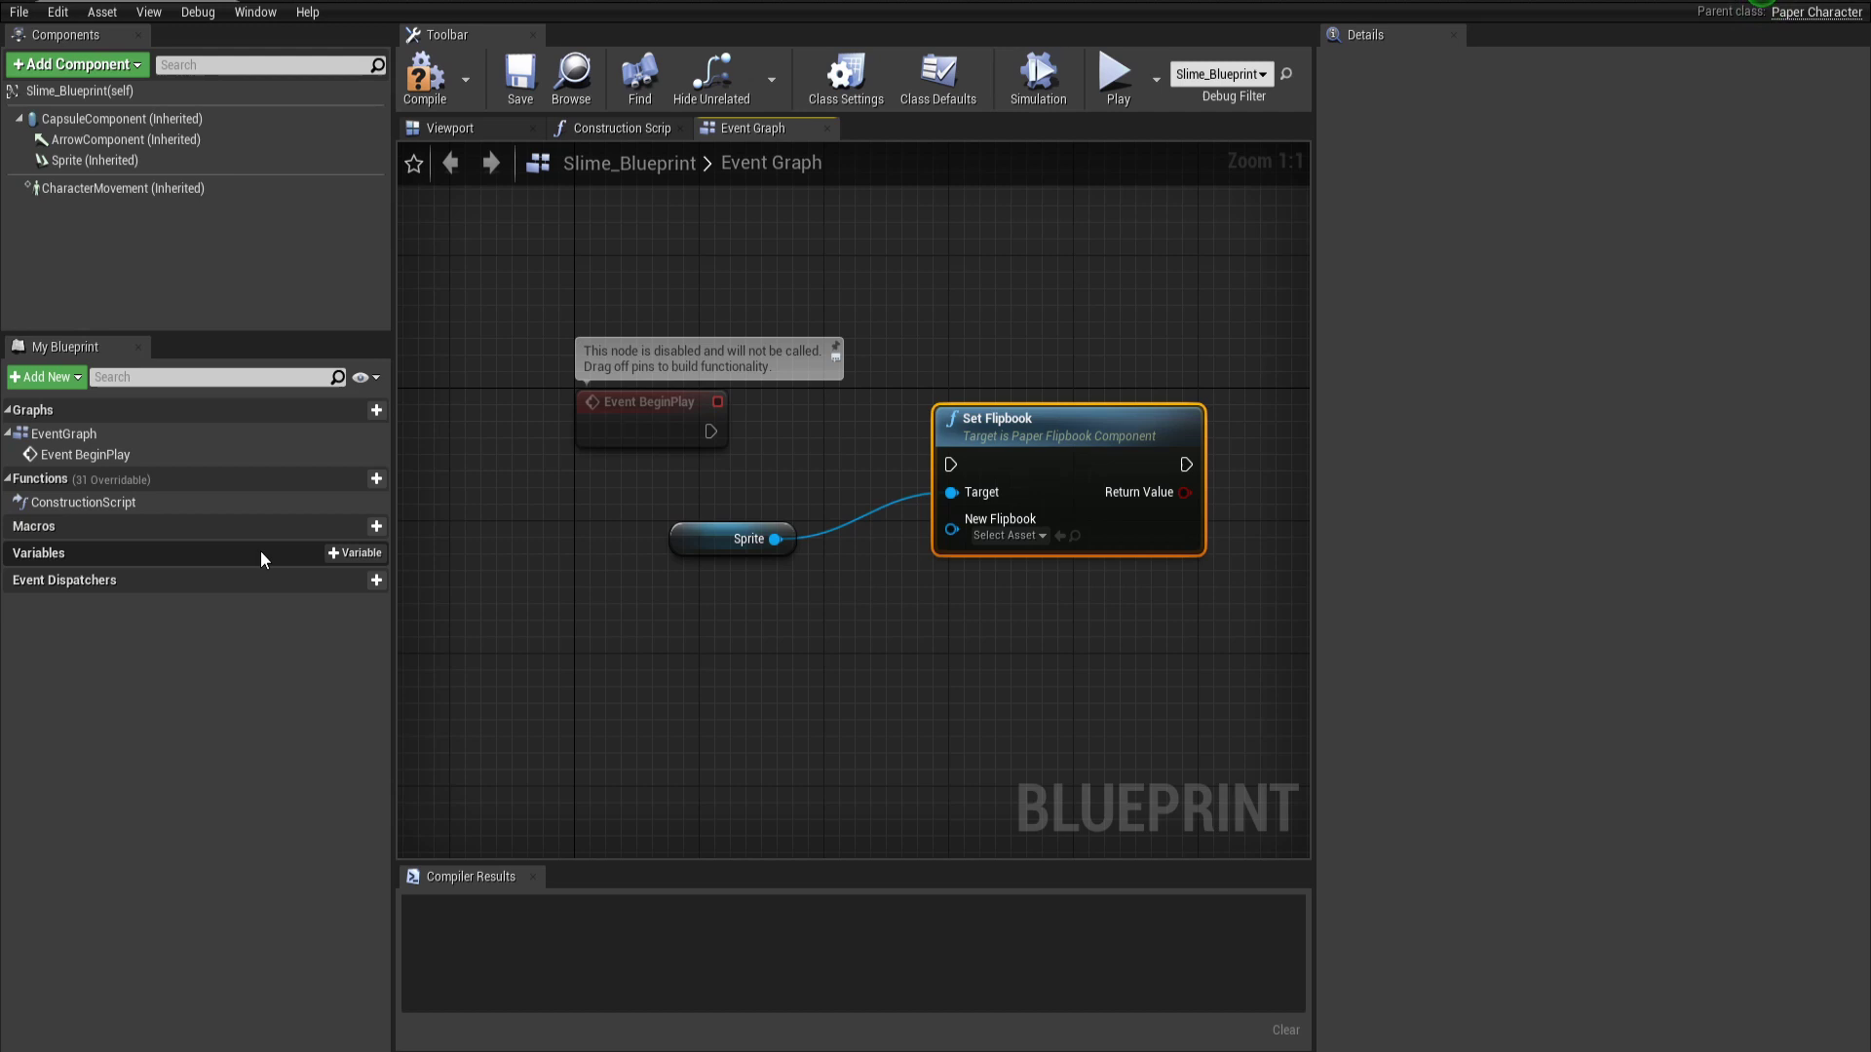
Create a HitFlipbook Paper Flipbook object reference variable, compile, and default it to Slime_Hit
click(348, 554)
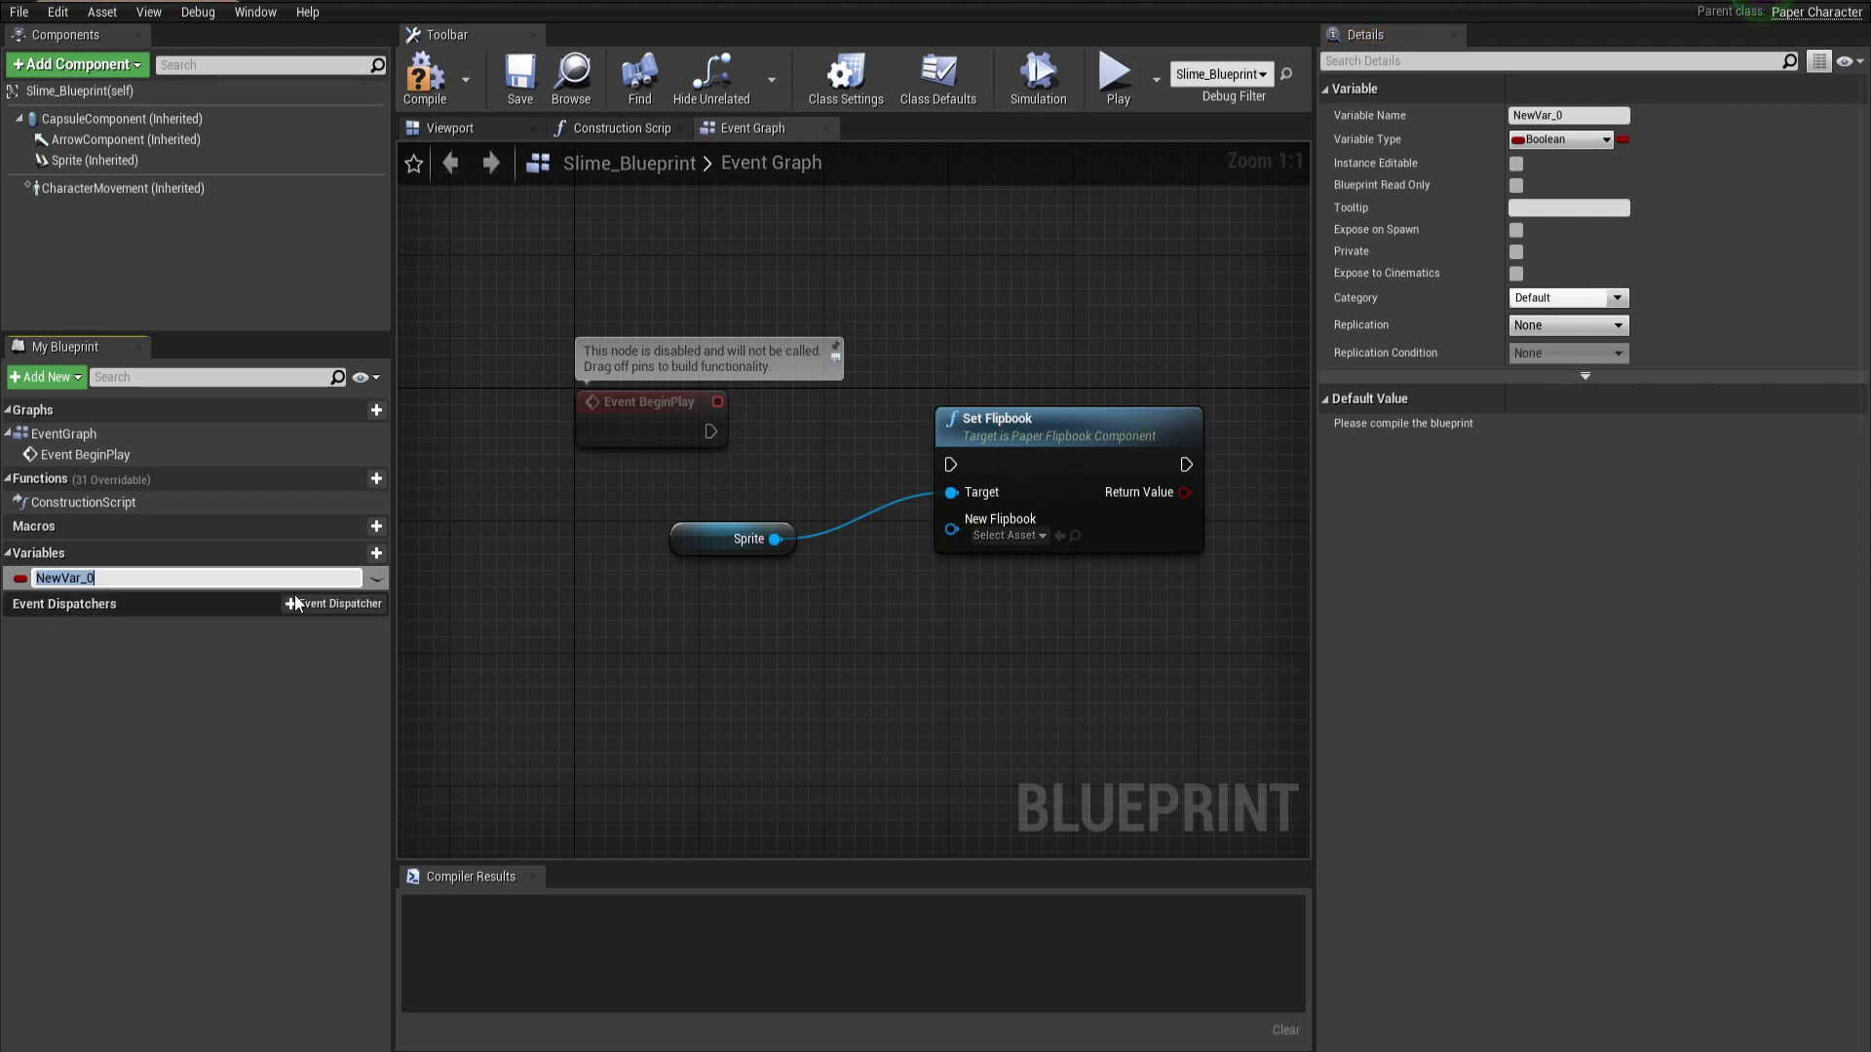
text(HitFlipbook)
key(Return)
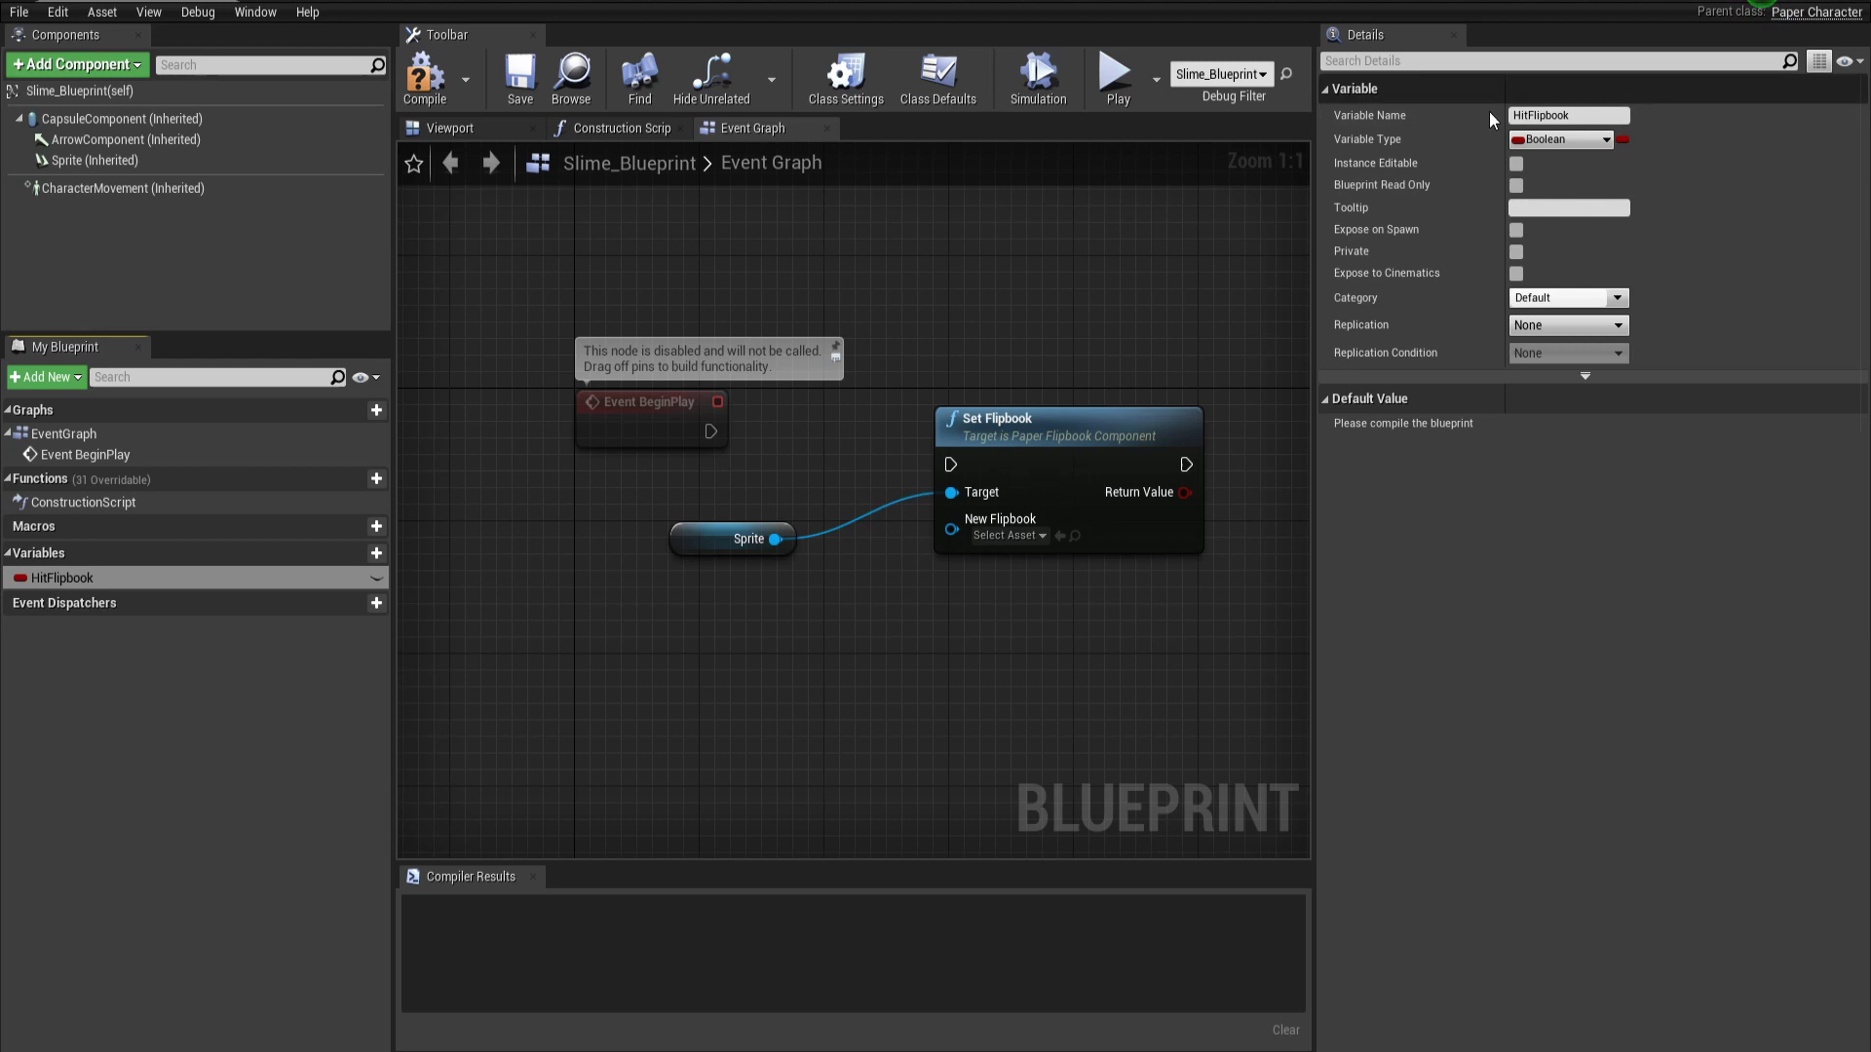
click(1562, 139)
text(fl)
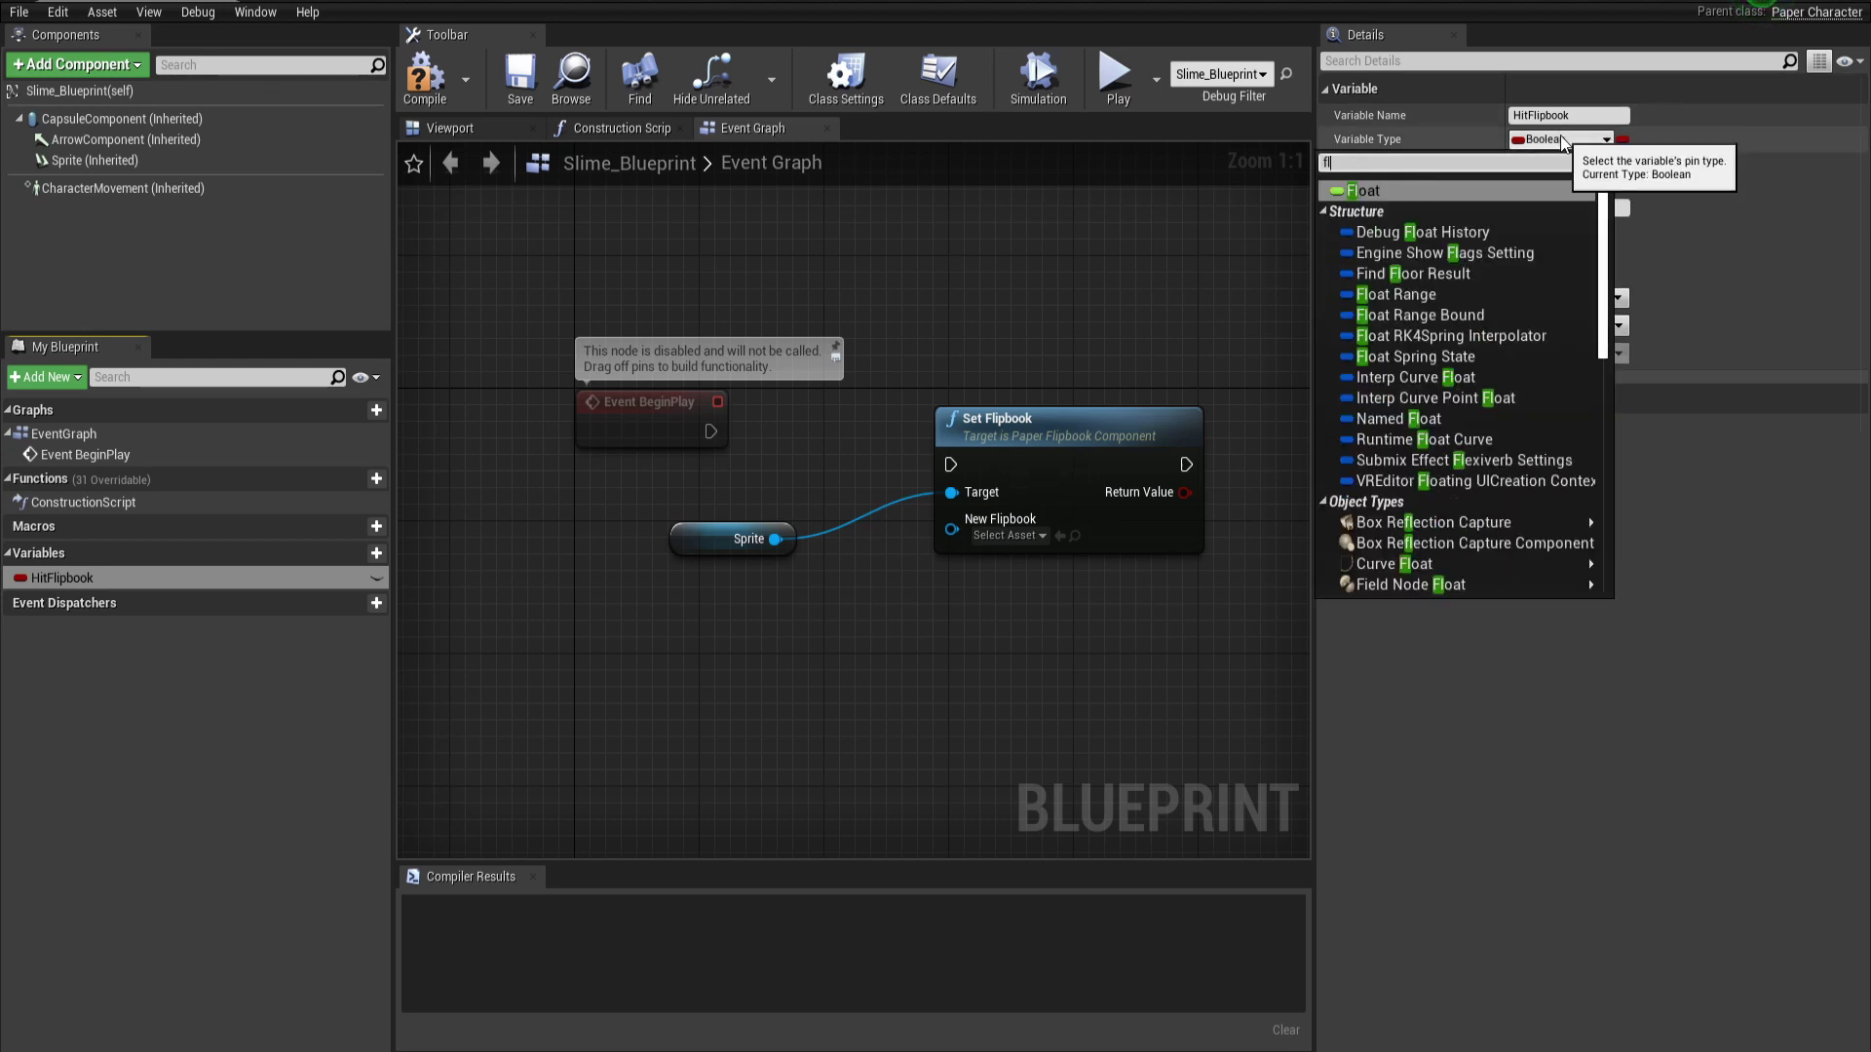
text(ipbook)
key(Down)
key(Down)
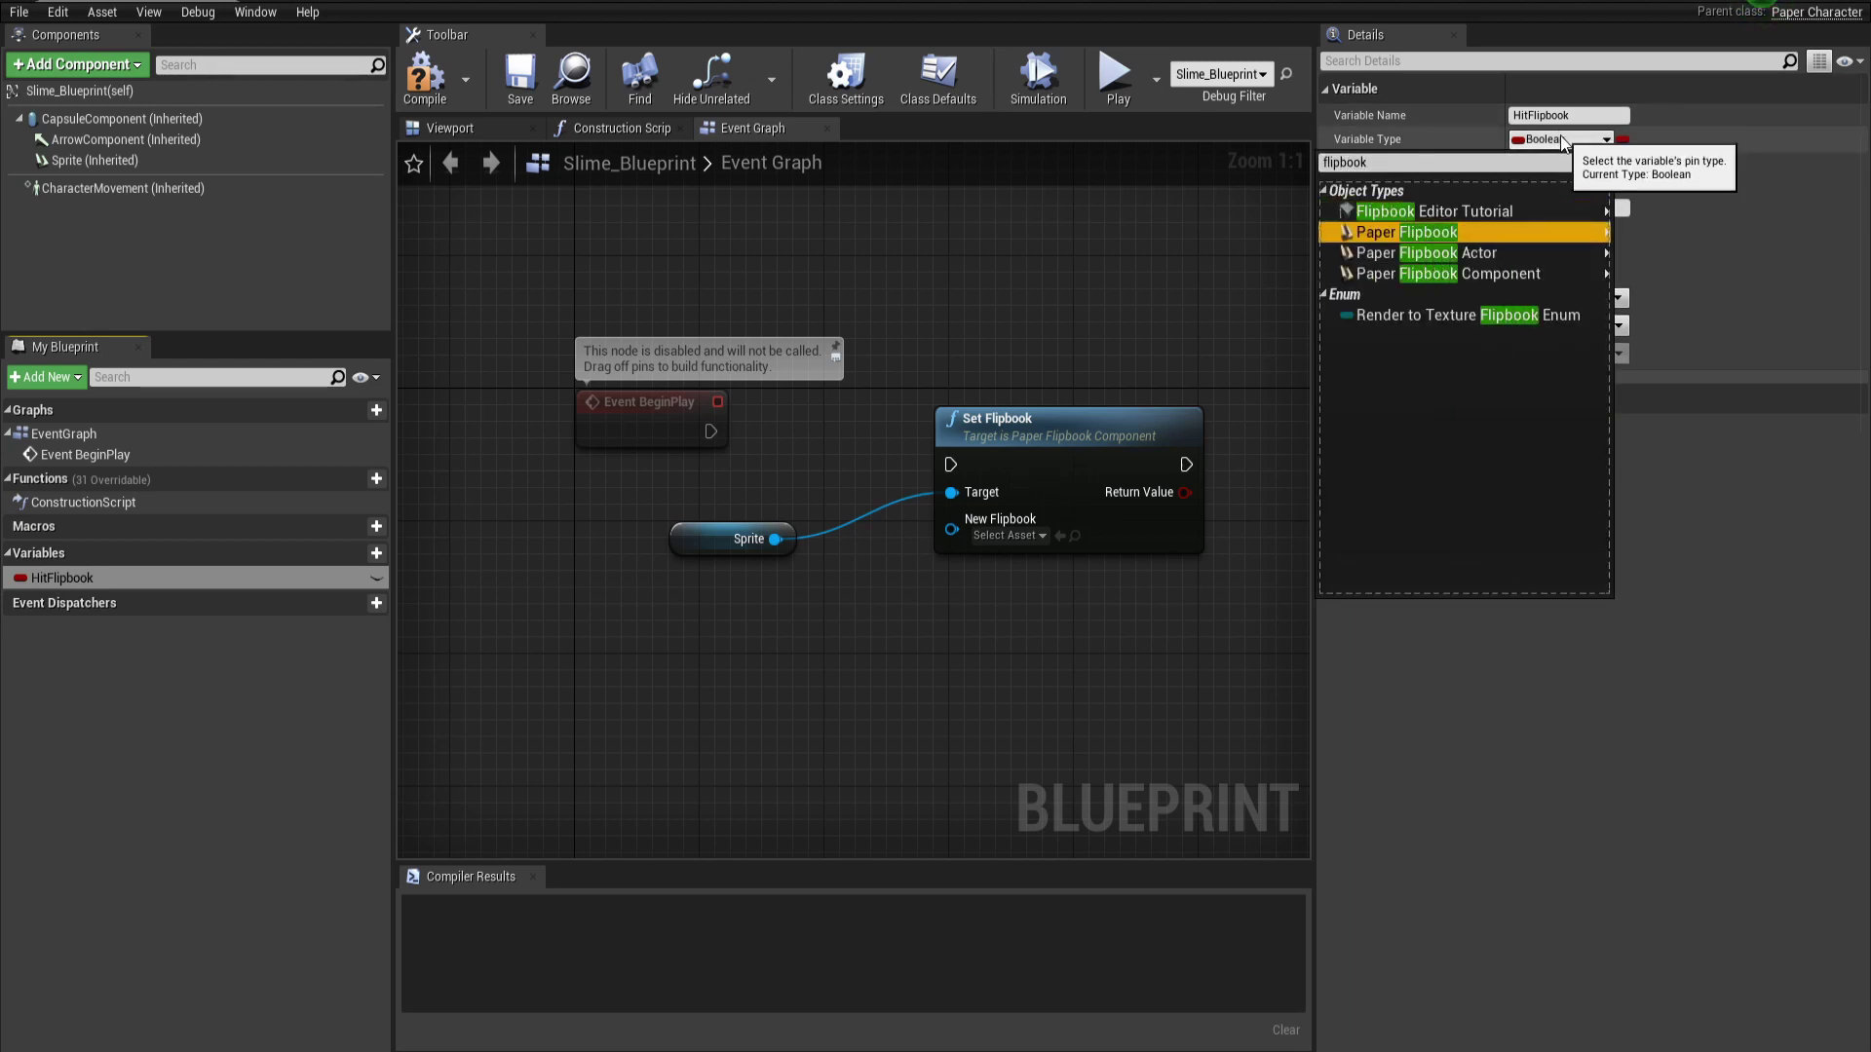
key(Right)
key(Return)
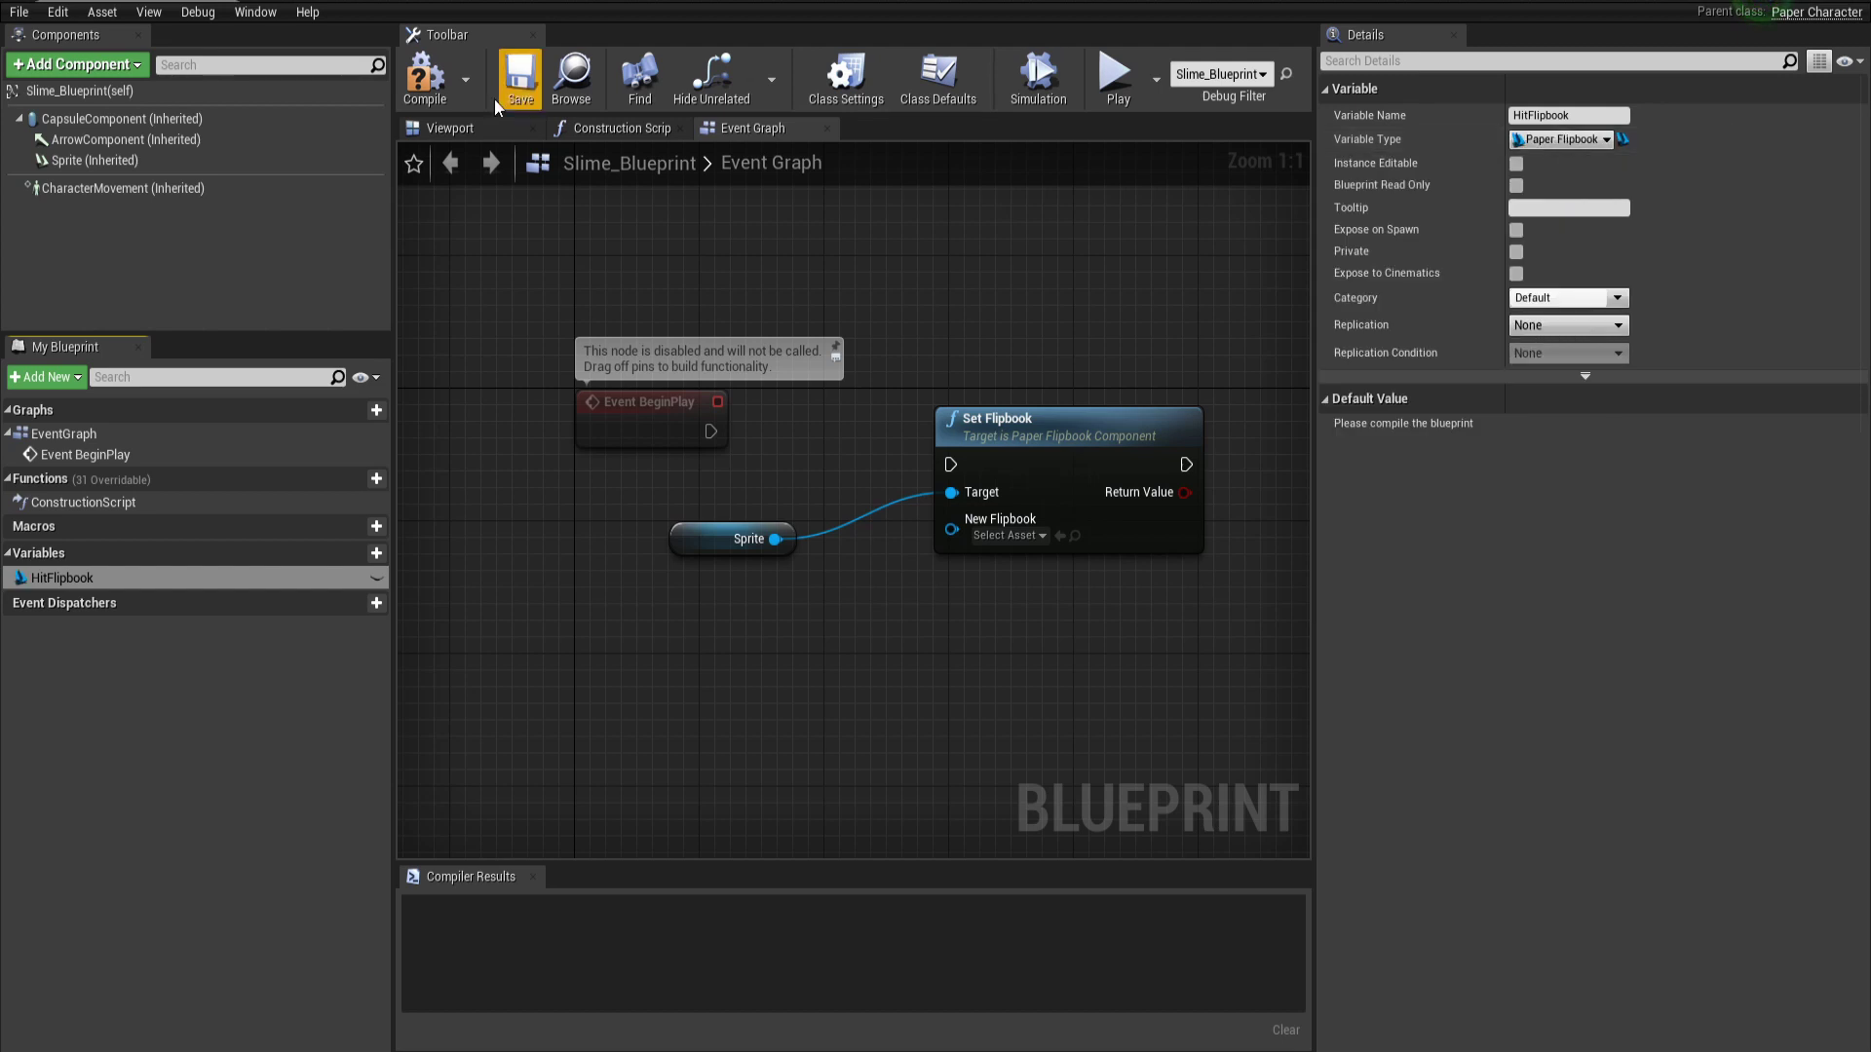
click(424, 76)
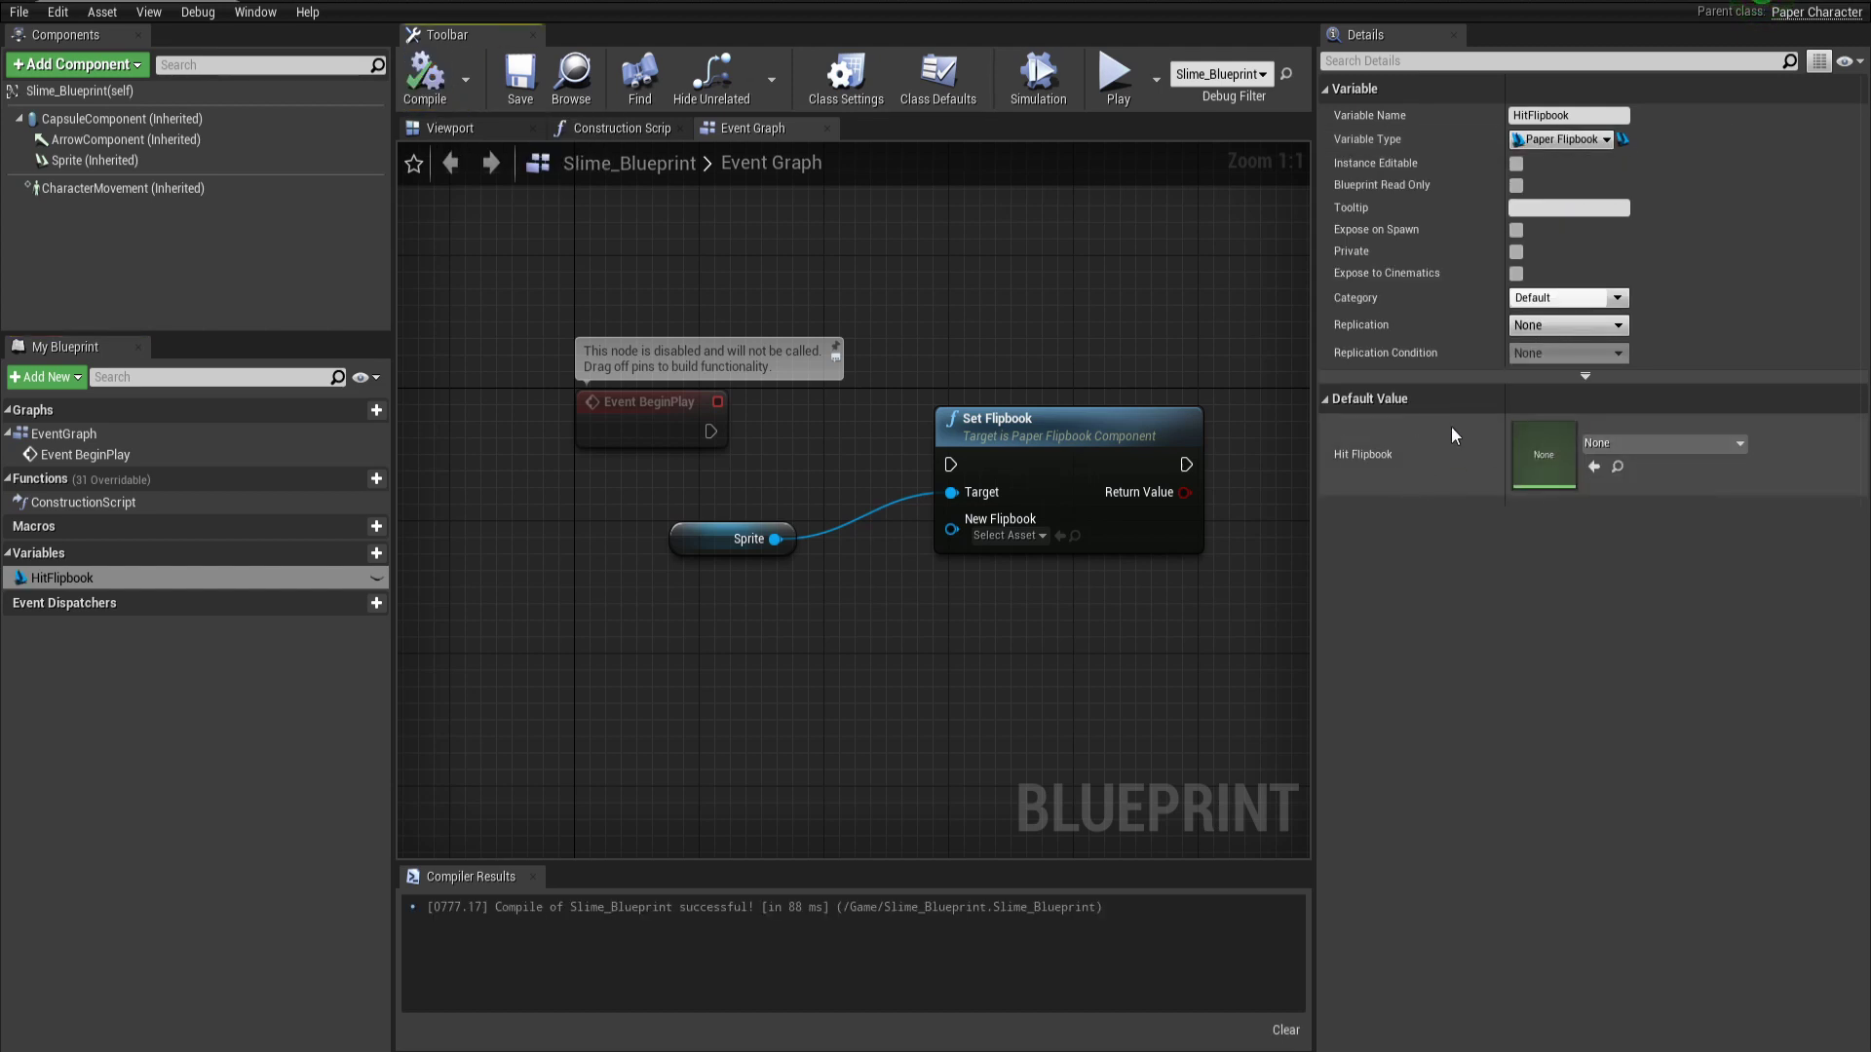
click(1660, 442)
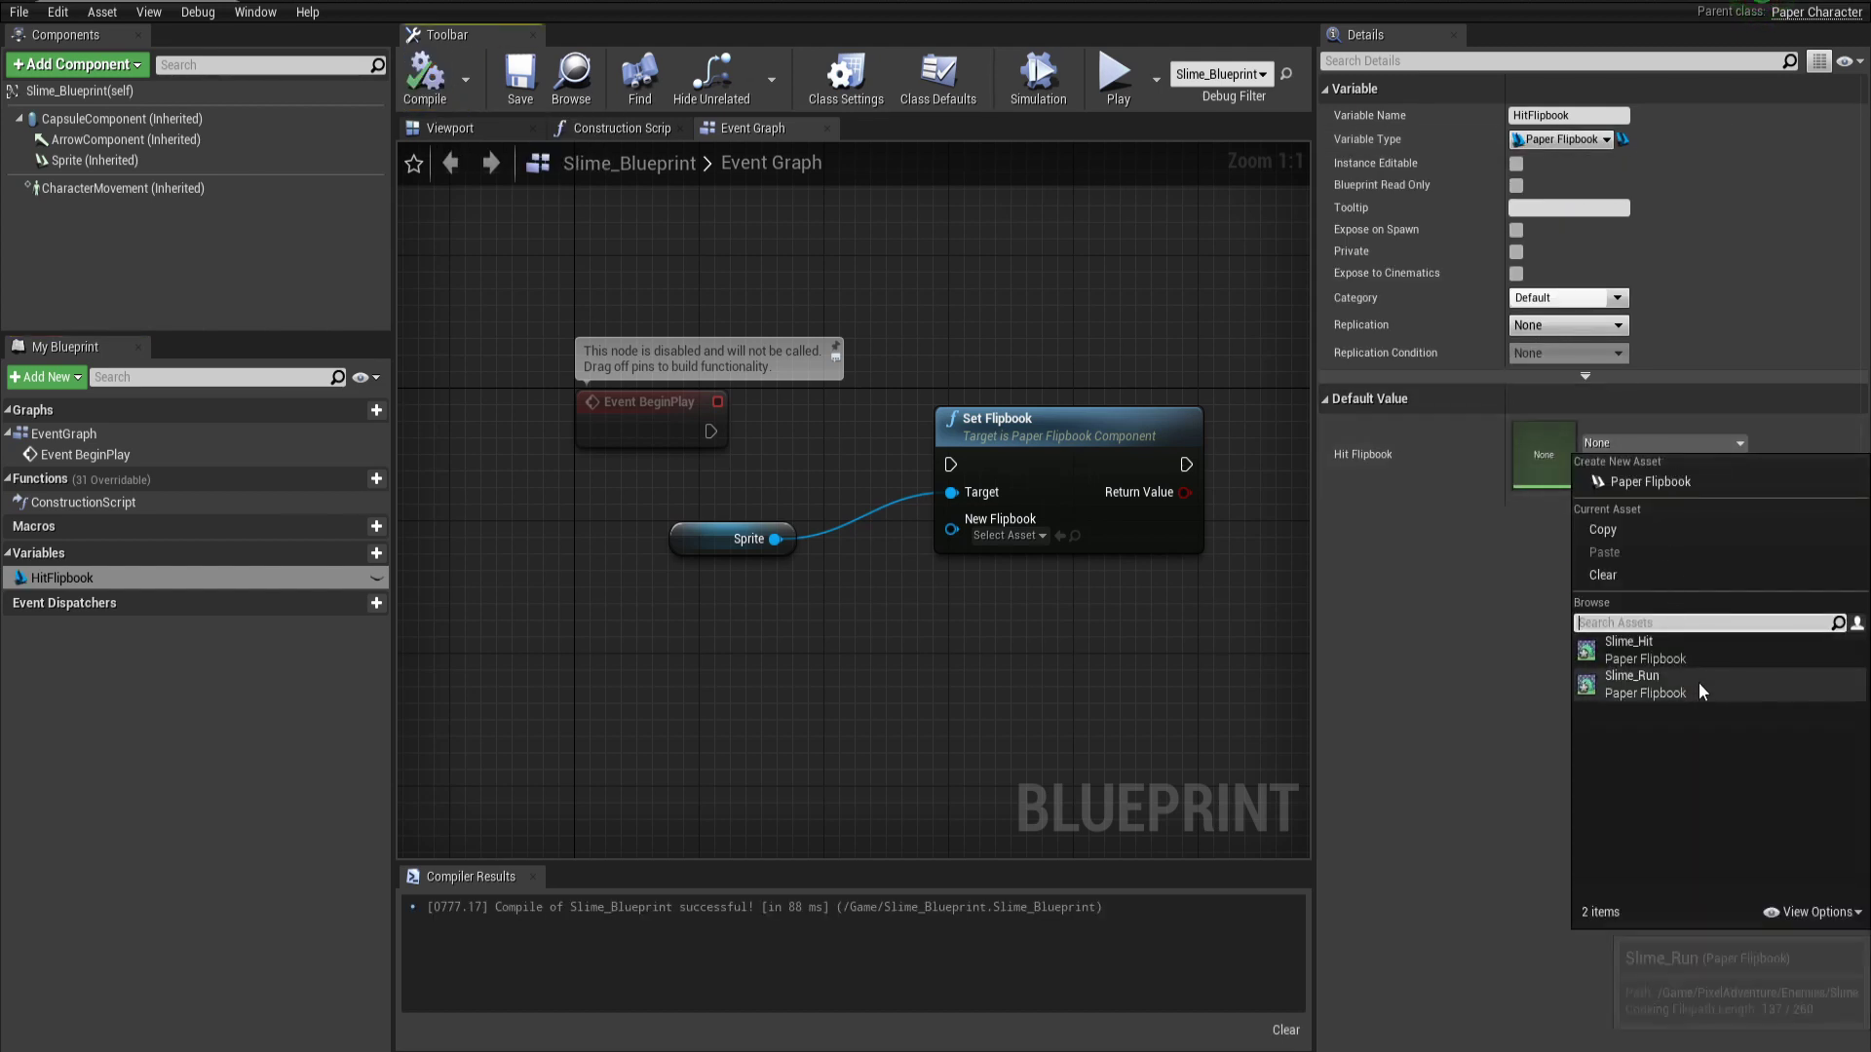
click(1711, 653)
Wire a HitFlipbook getter into New Flipbook and connect BeginPlay to Set Flipbook
drag(93, 581, 971, 523)
click(819, 648)
click(1023, 419)
drag(1024, 419, 974, 402)
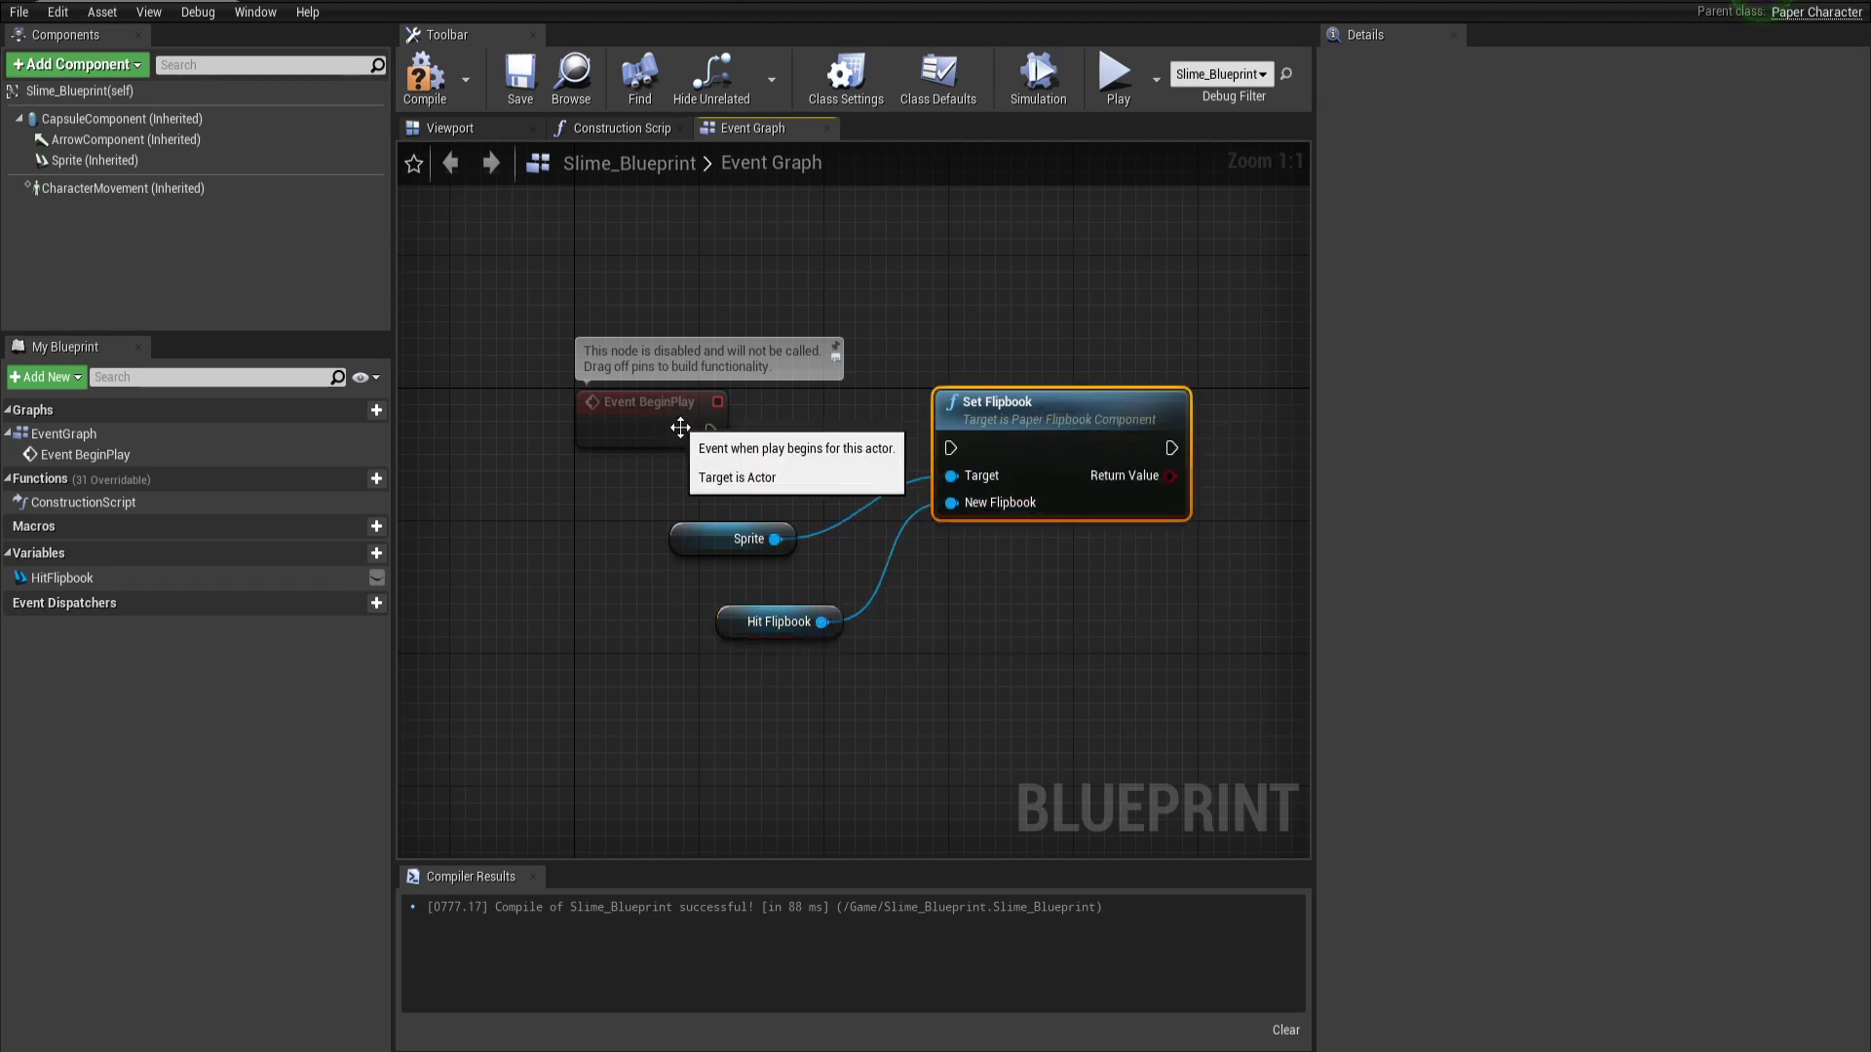
drag(664, 413, 950, 447)
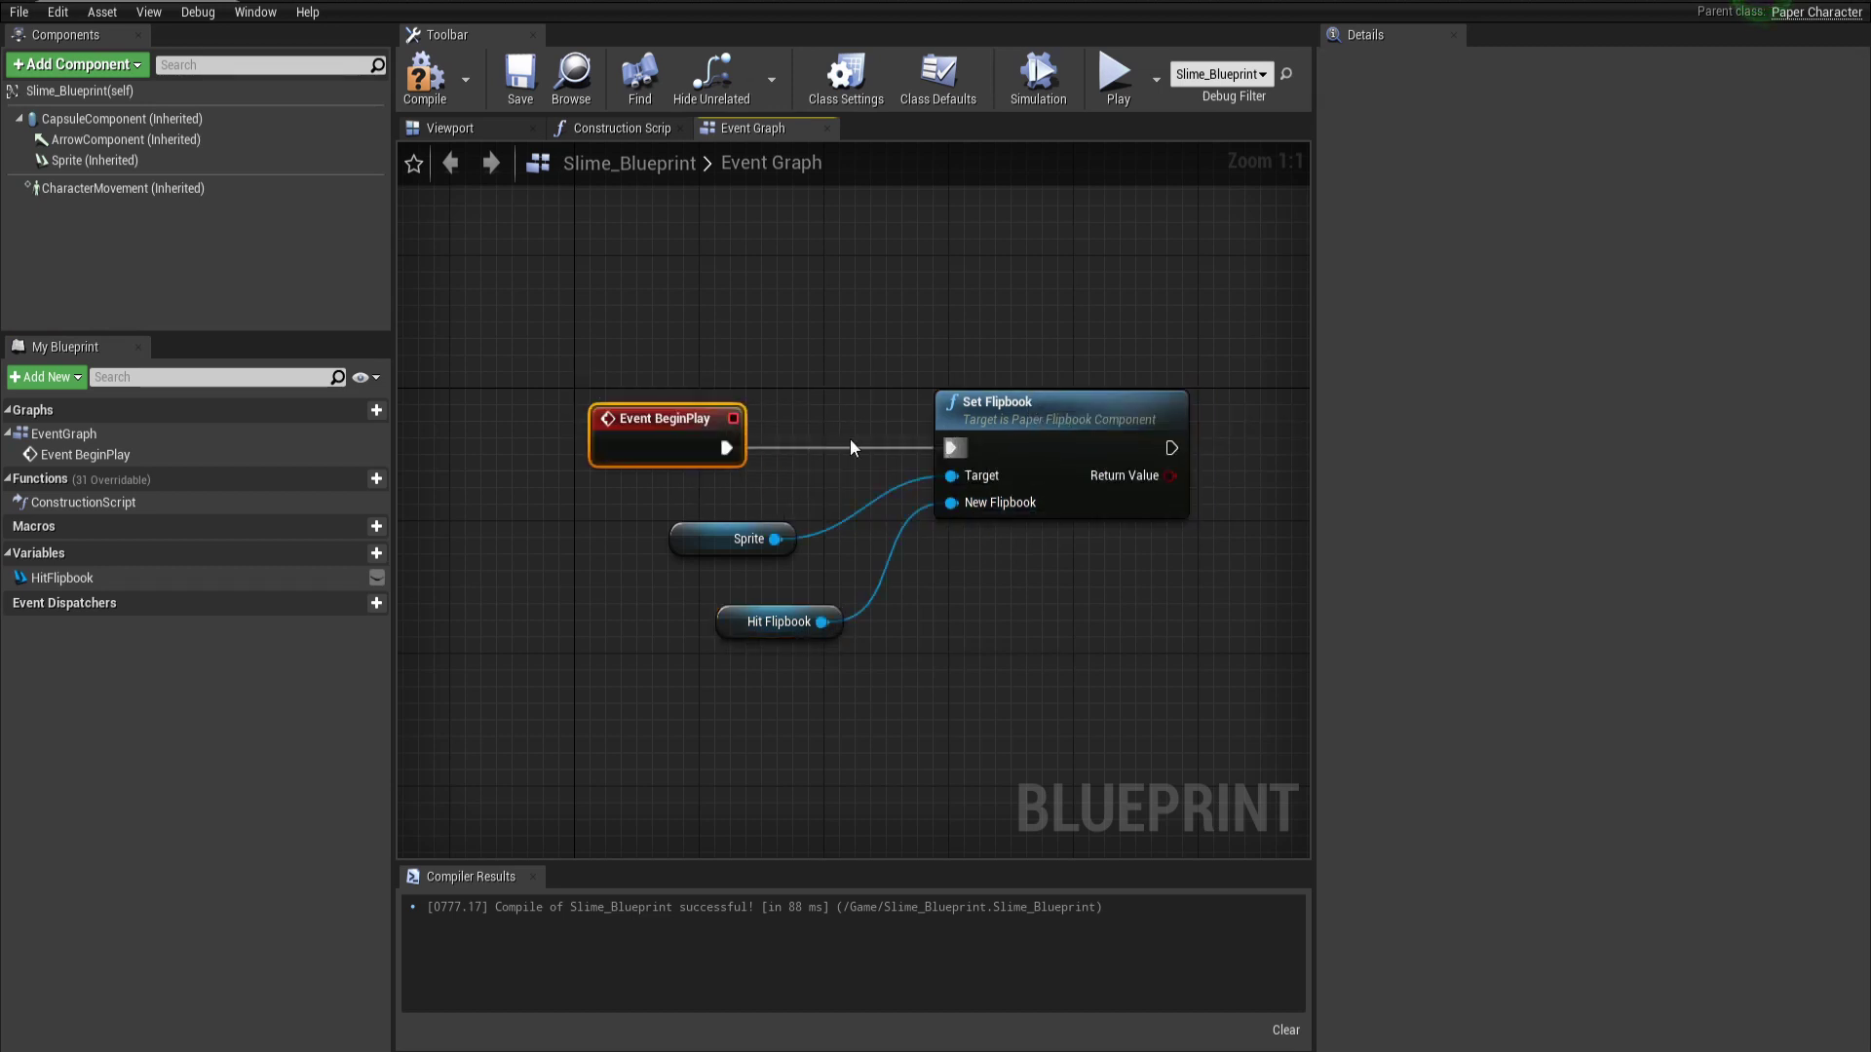
Deselect the nodes and run a Play-in-Editor session with the slime
click(906, 352)
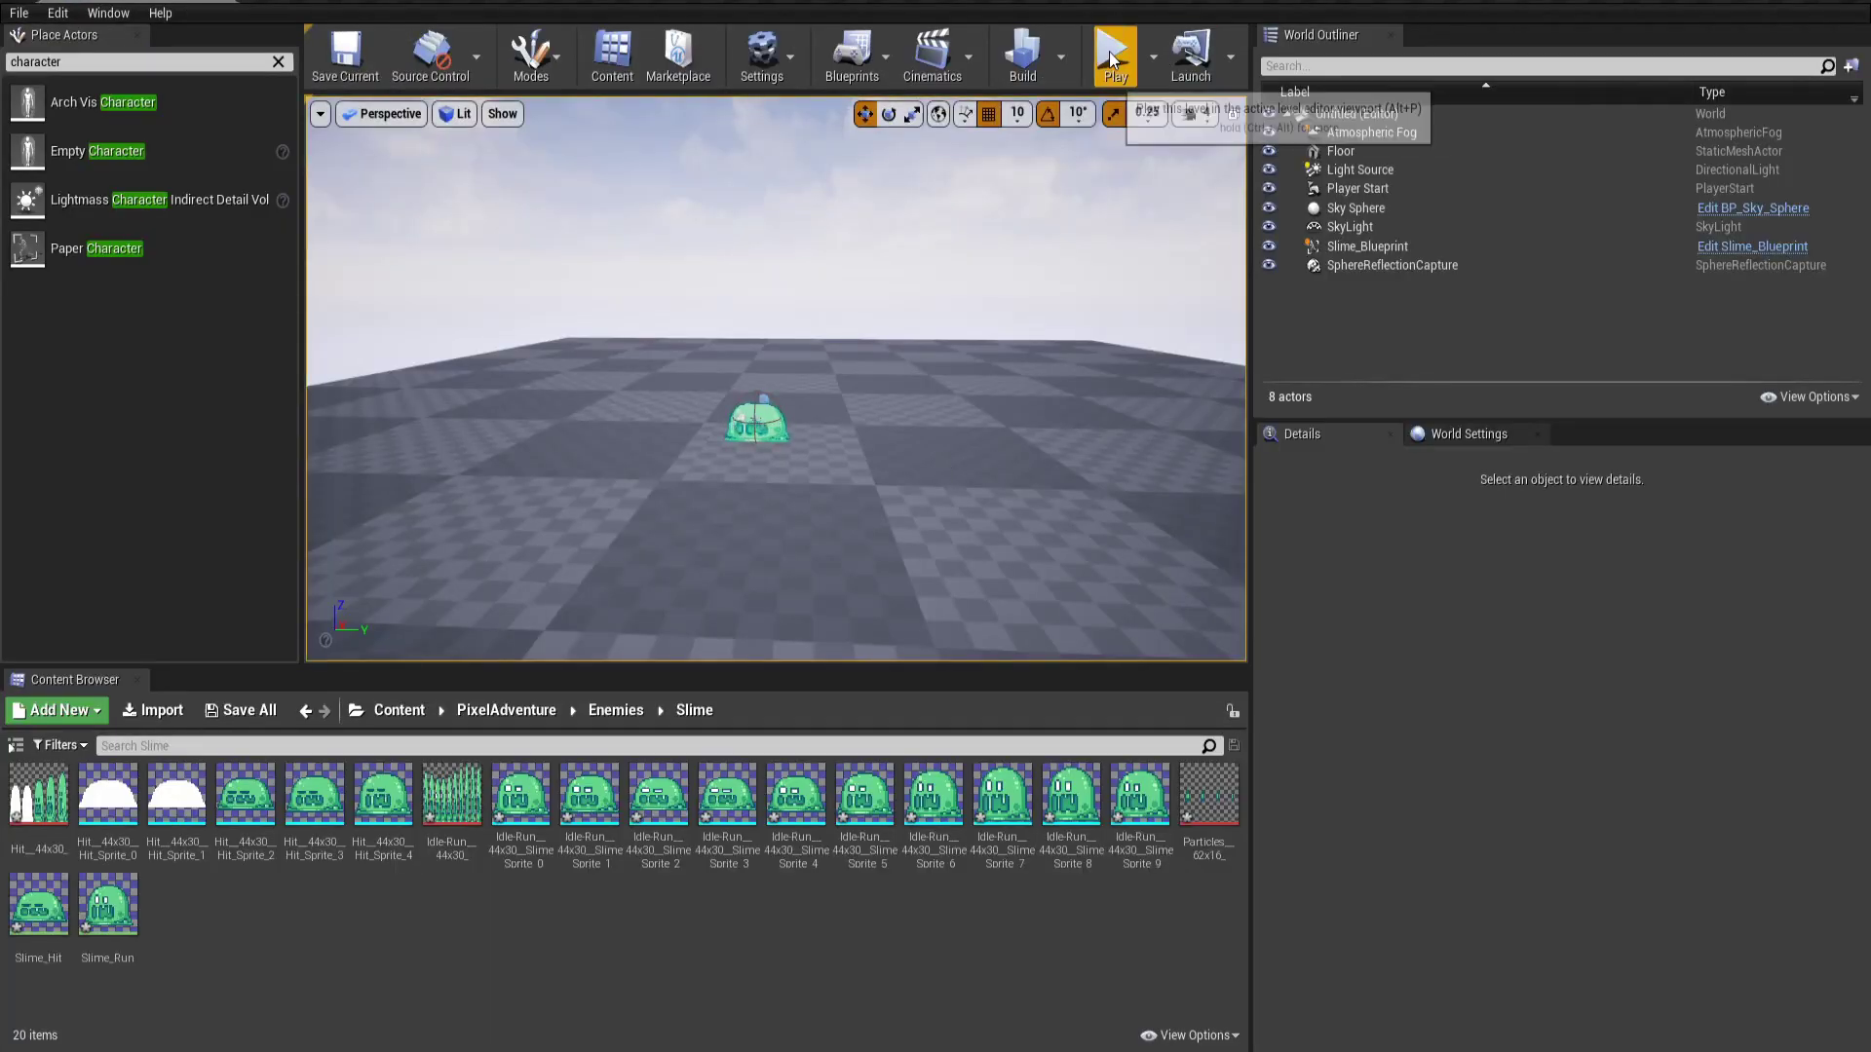
click(1109, 51)
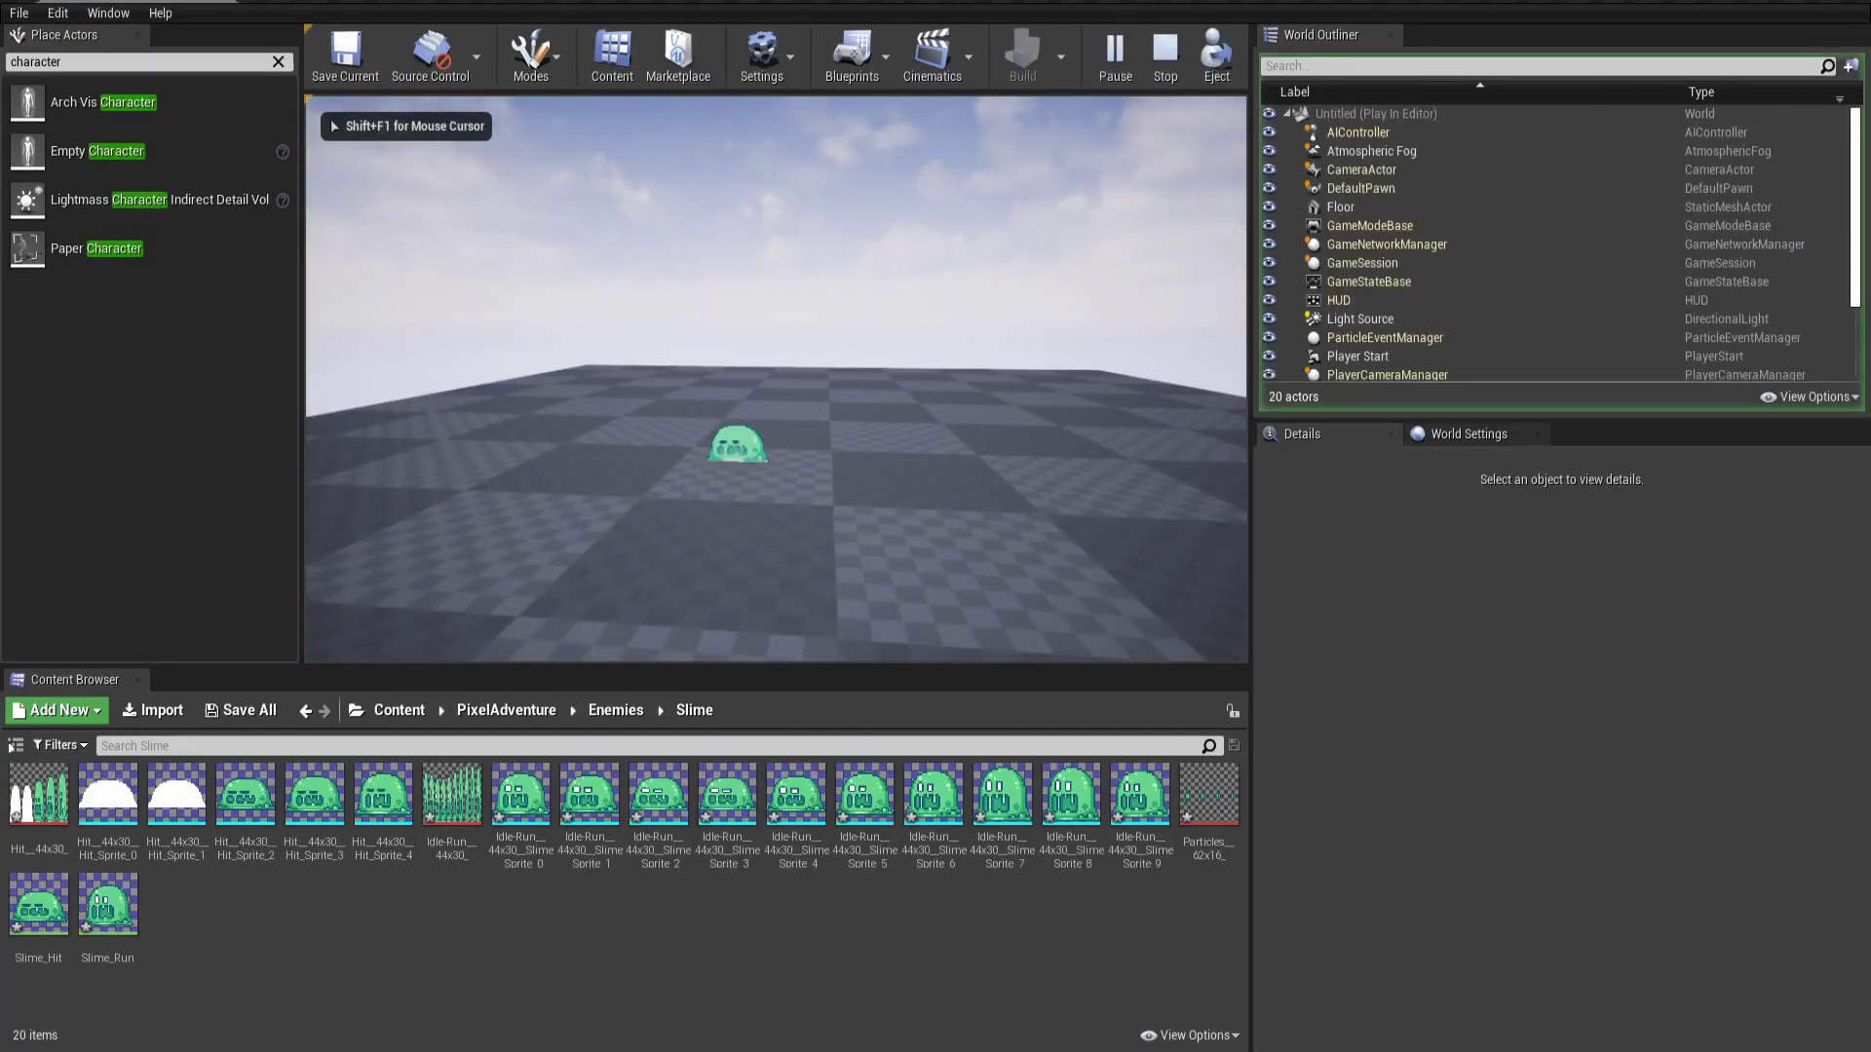